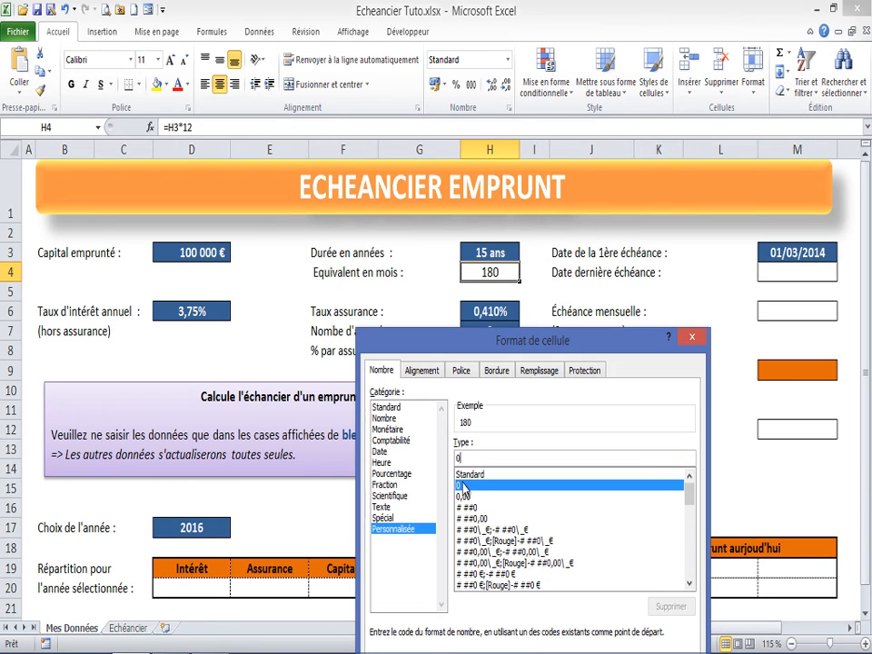
# Step: Apply the custom number format 0" Mensualités" to the duration in months in cell H4
pyautogui.write('"')
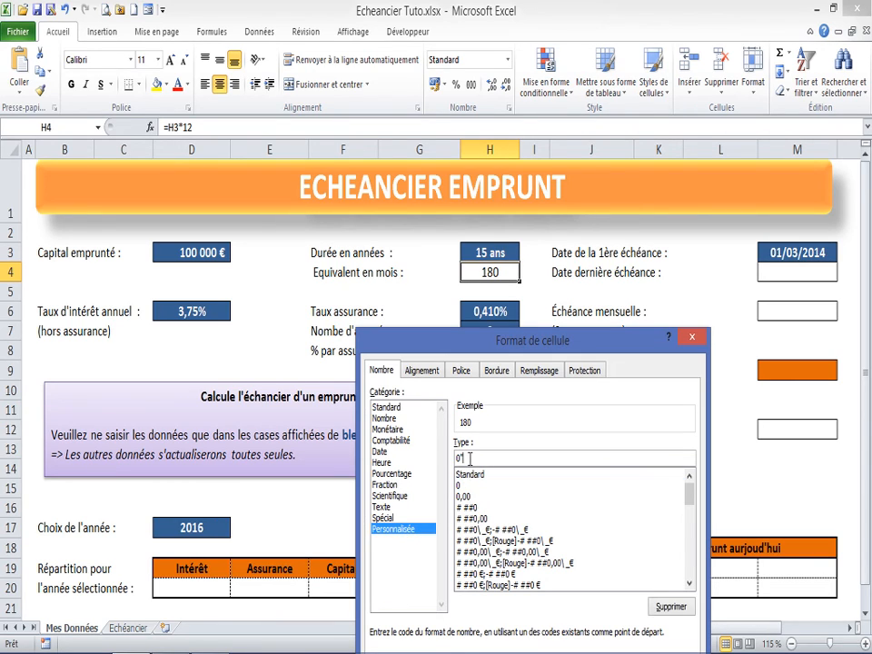
pyautogui.write(' Mois"')
pyautogui.moveTo(479, 458); pyautogui.dragTo(471, 459)
pyautogui.write('ensualités')
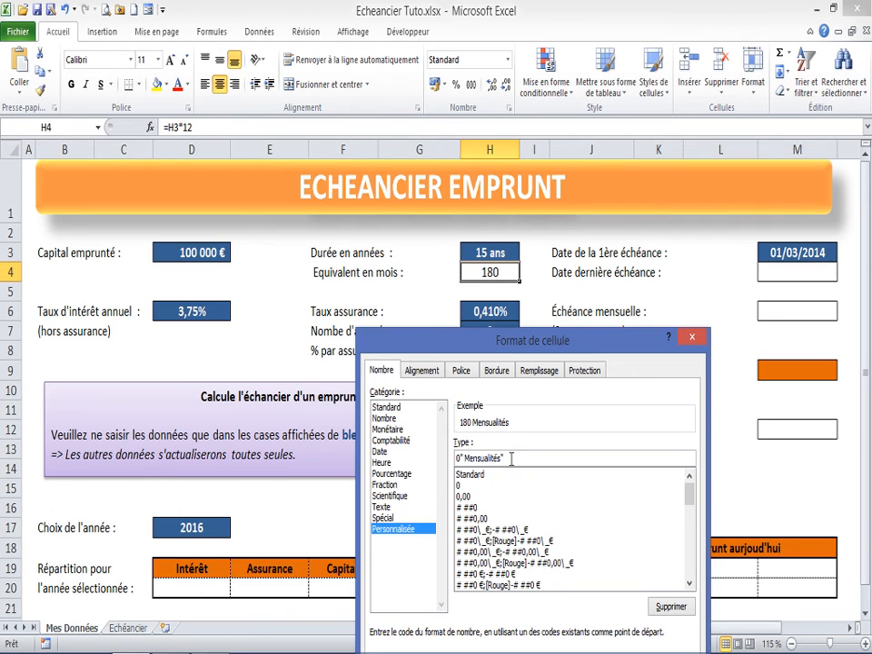
pyautogui.moveTo(632, 340); pyautogui.dragTo(613, 212)
pyautogui.click(619, 623)
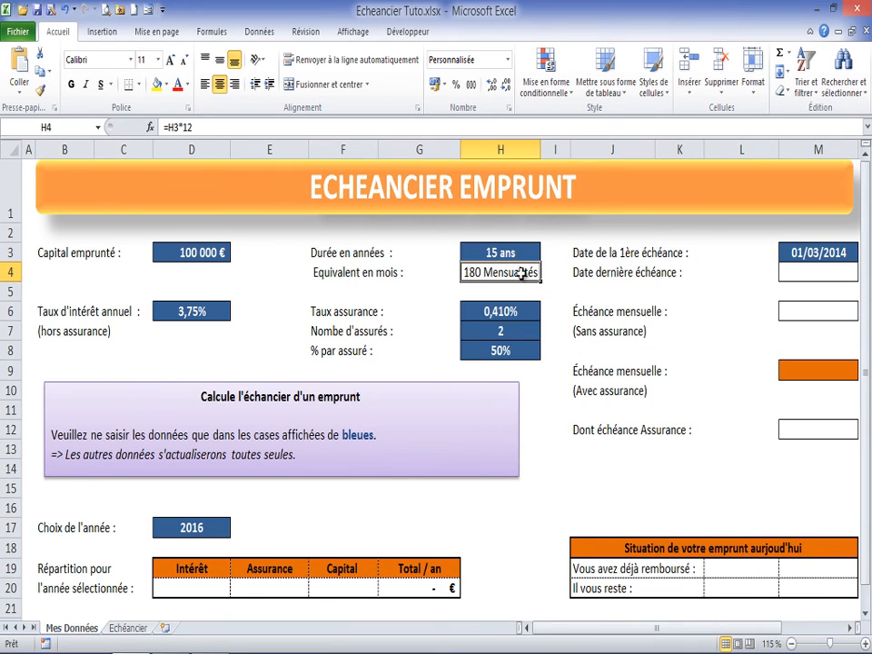
# Step: Review the loan duration, first and last due date, borrowed capital and annual interest rate cells
pyautogui.click(480, 251)
pyautogui.click(503, 273)
pyautogui.click(799, 247)
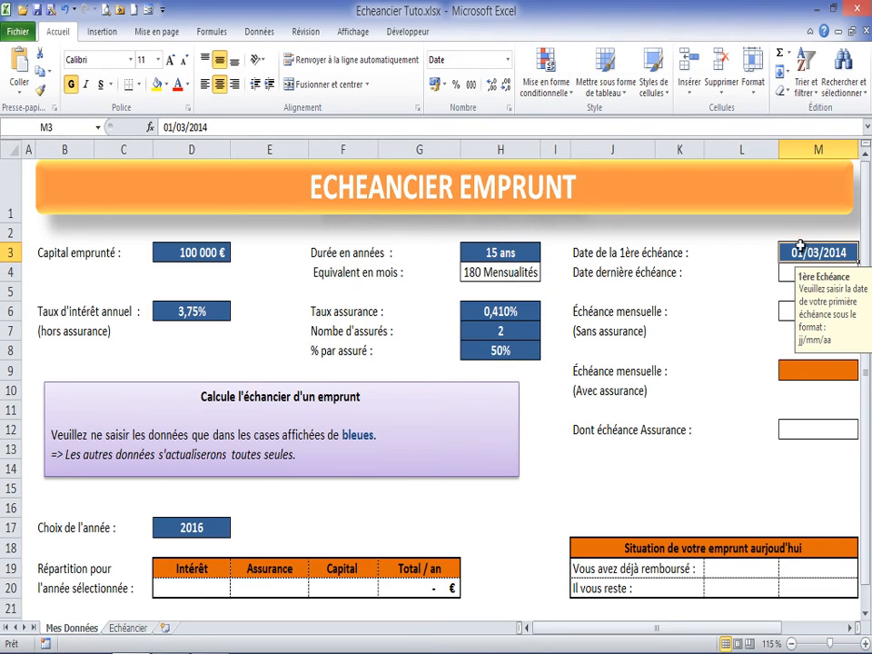
pyautogui.click(792, 270)
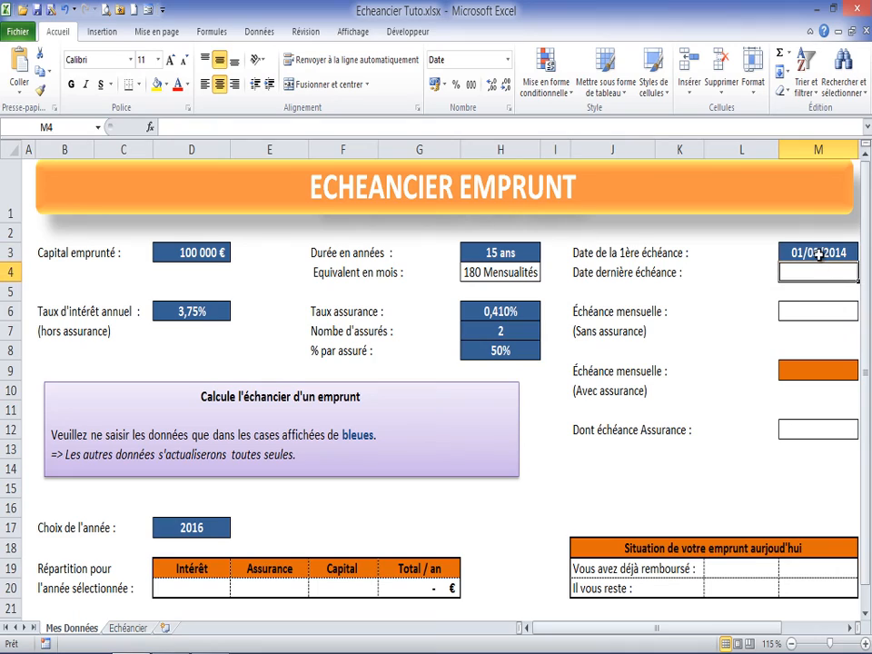
pyautogui.click(818, 255)
pyautogui.click(791, 271)
pyautogui.click(805, 258)
pyautogui.click(787, 270)
pyautogui.click(197, 257)
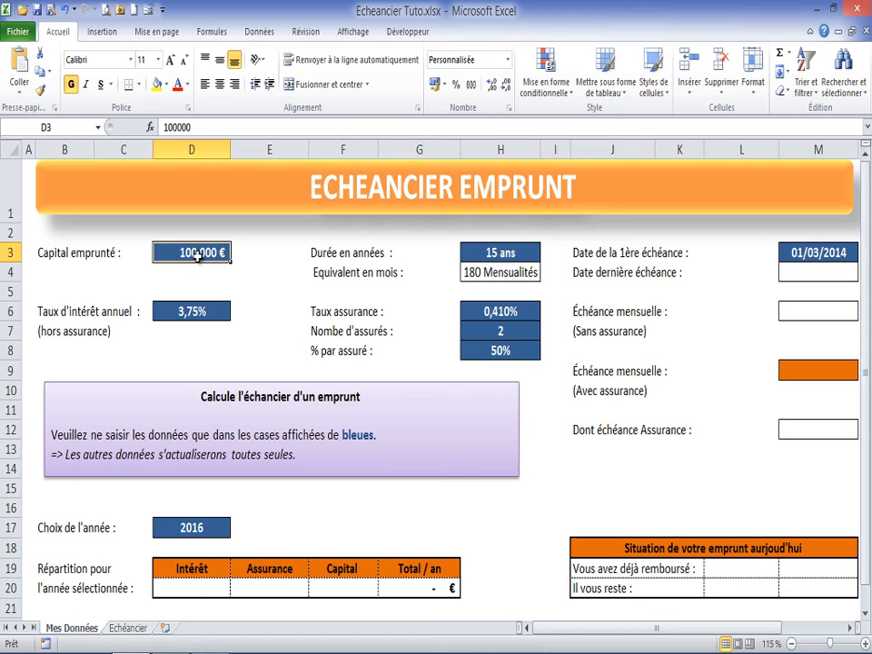
pyautogui.click(200, 319)
# Step: Assign the name VA to the borrowed capital cell D3
pyautogui.click(187, 252)
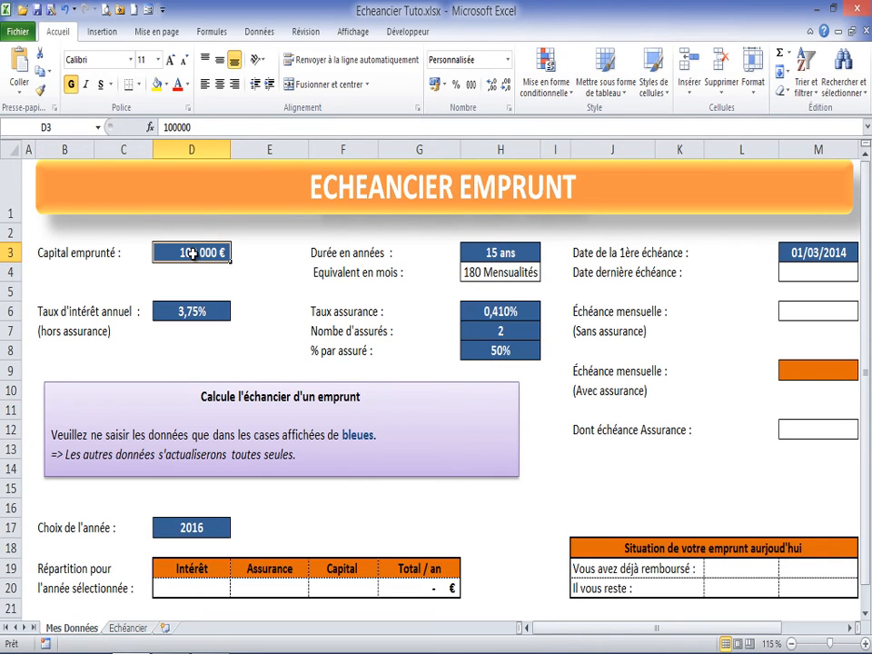
pyautogui.click(68, 126)
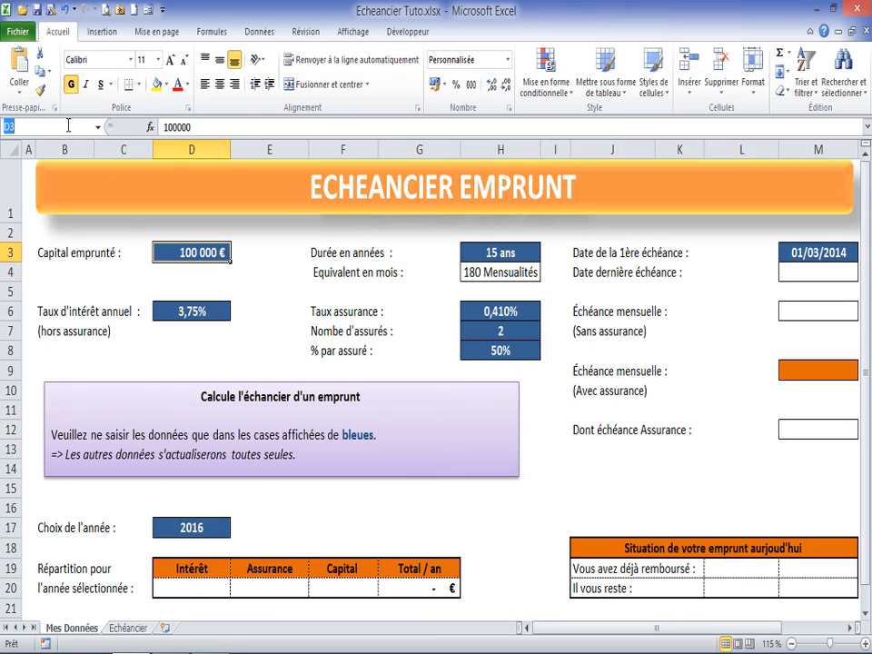
pyautogui.write('VA')
pyautogui.press('Return')
# Step: Assign the name Taux to the annual interest rate cell D6
pyautogui.click(184, 309)
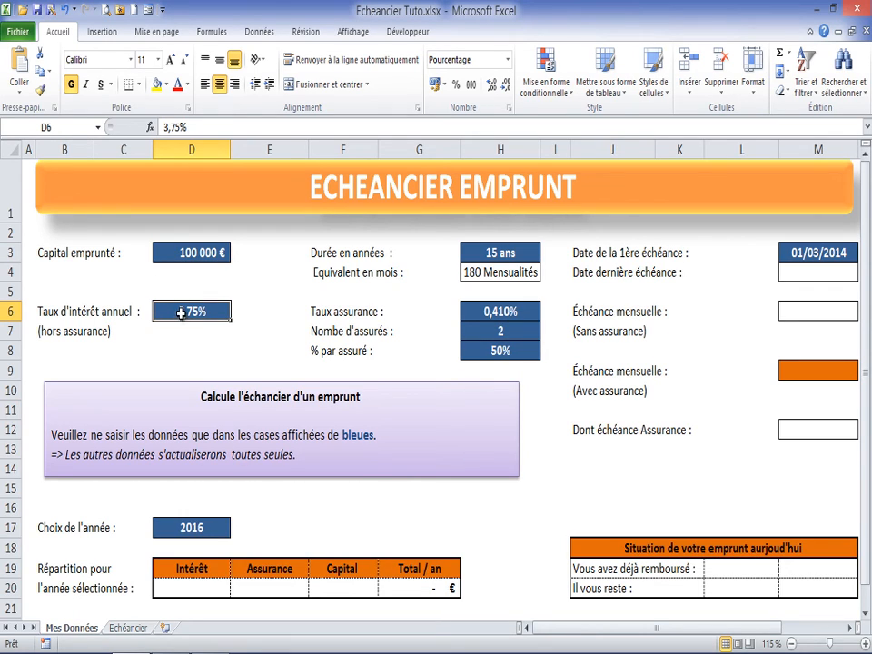
pyautogui.click(58, 128)
pyautogui.write('Taux')
pyautogui.press('Return')
# Step: Assign the name Duree to cell H4, which holds the loan duration in months
pyautogui.click(500, 253)
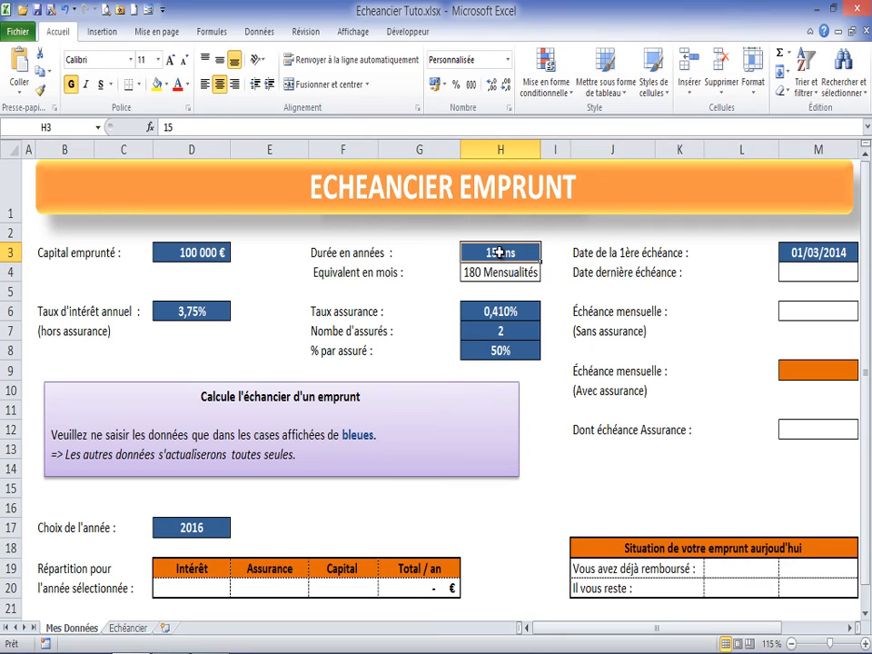
pyautogui.click(498, 271)
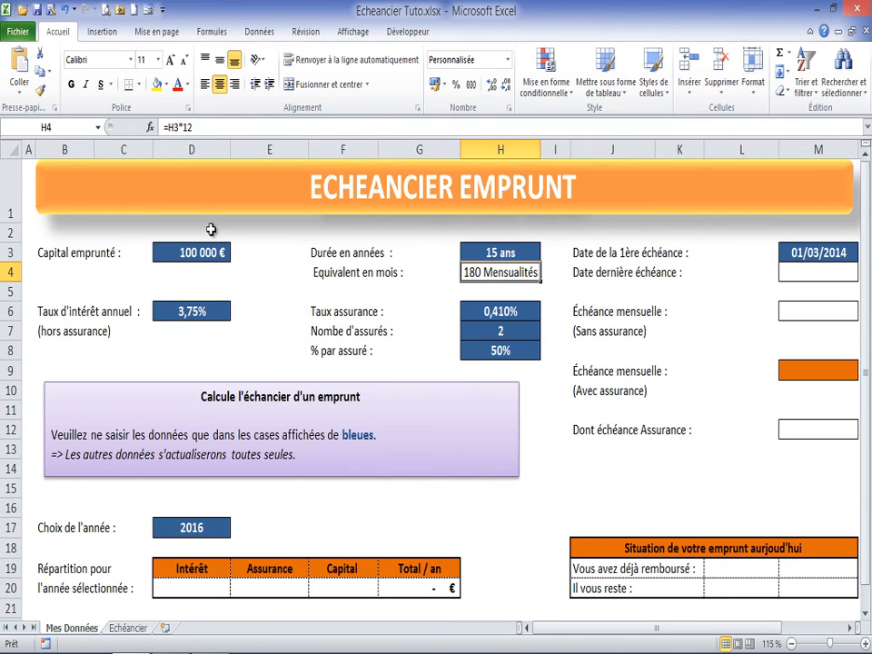
pyautogui.click(75, 128)
pyautogui.write('Dureee')
pyautogui.press('BackSpace')
pyautogui.press('Return')
# Step: Assign the name Debut to the first due date cell M3
pyautogui.click(809, 255)
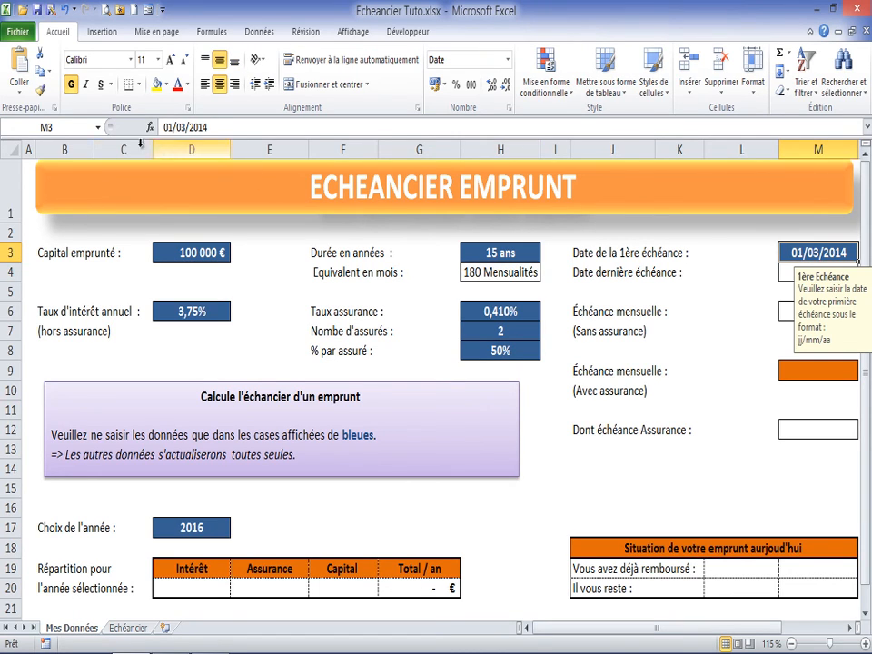
pyautogui.click(73, 128)
pyautogui.write('Debut')
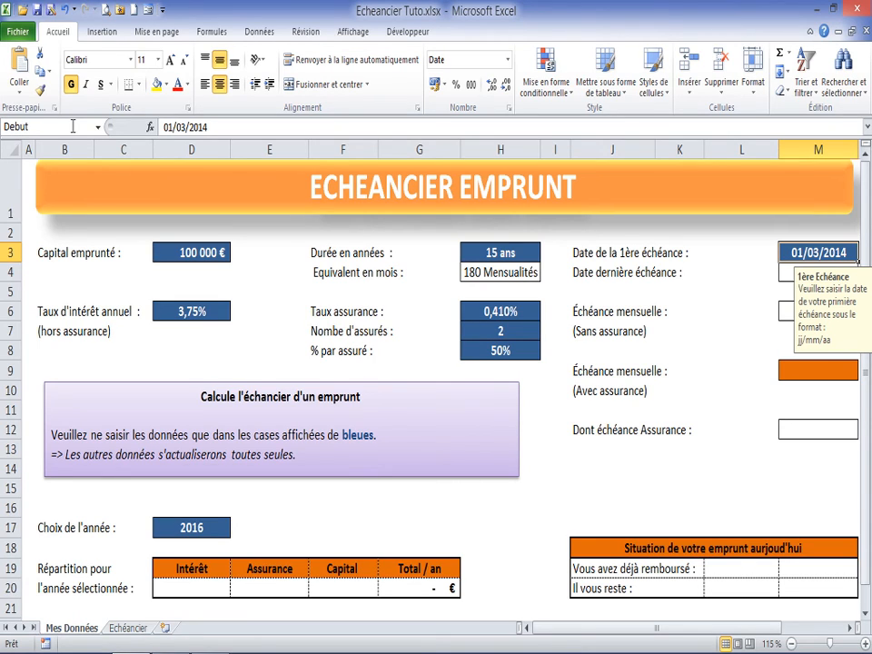
pyautogui.press('Return')
# Step: Check the names assigned to the first due date, duration in months, interest rate and borrowed capital cells
pyautogui.click(783, 273)
pyautogui.click(785, 251)
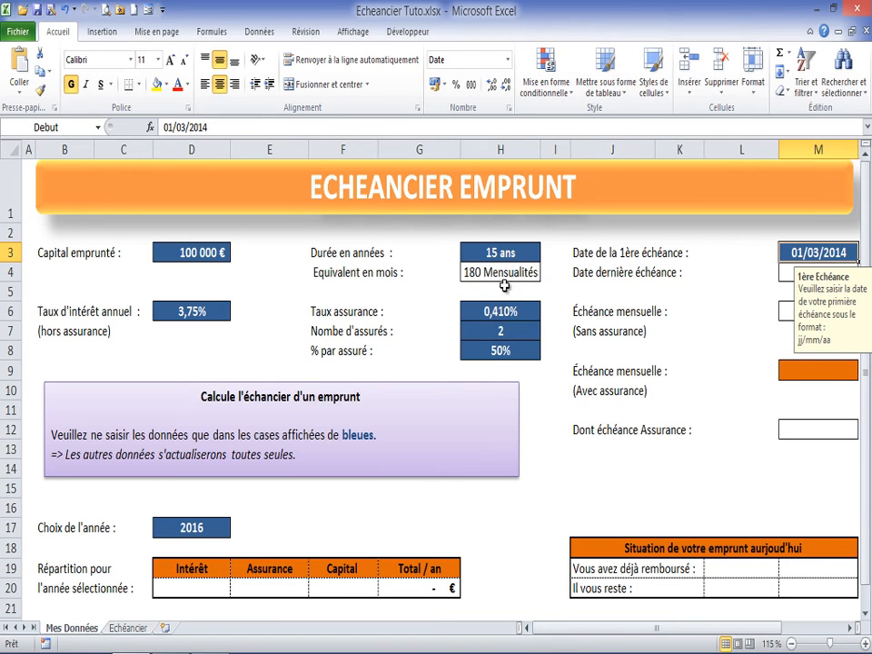
pyautogui.click(515, 253)
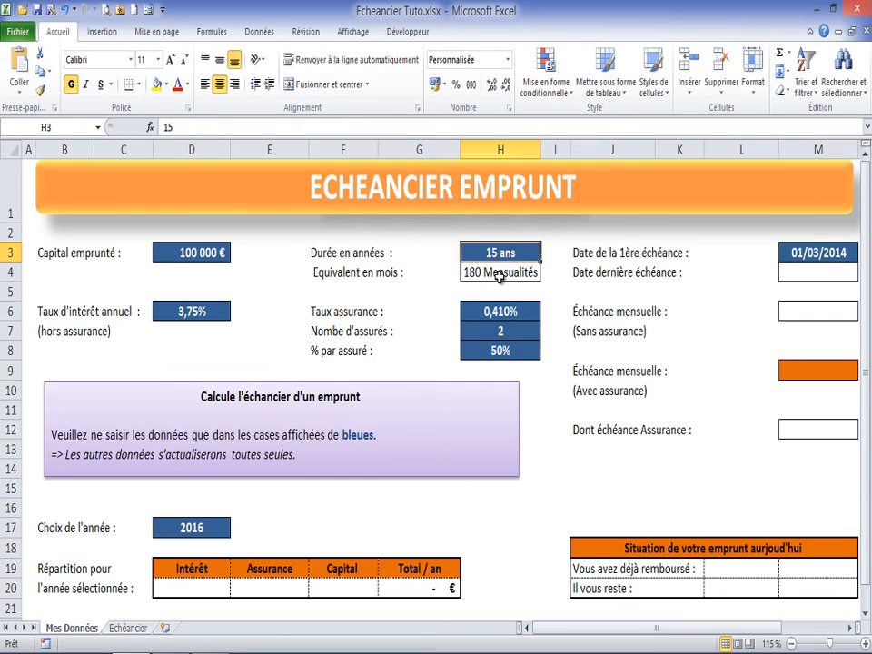
pyautogui.click(501, 273)
pyautogui.click(204, 309)
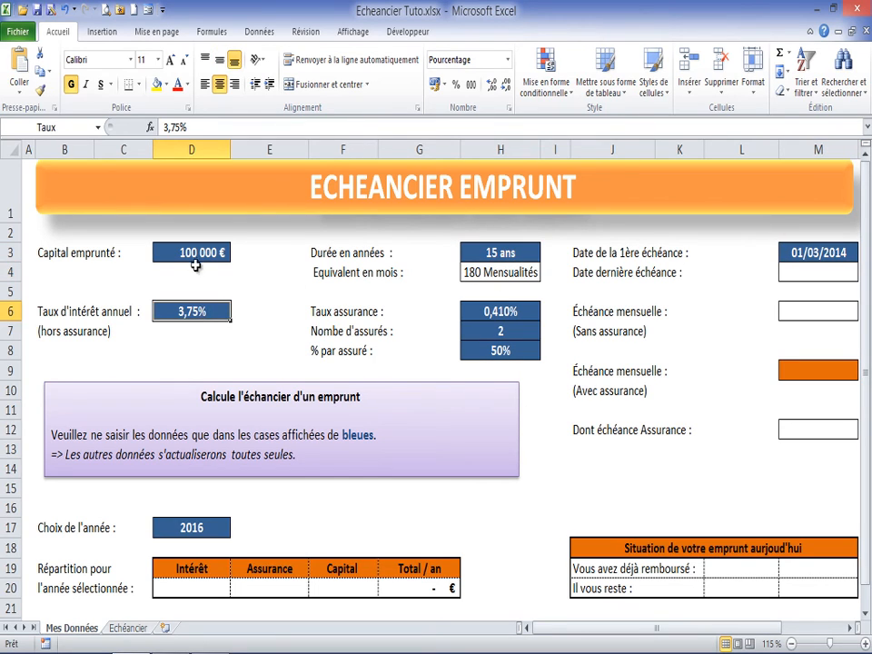
pyautogui.click(190, 252)
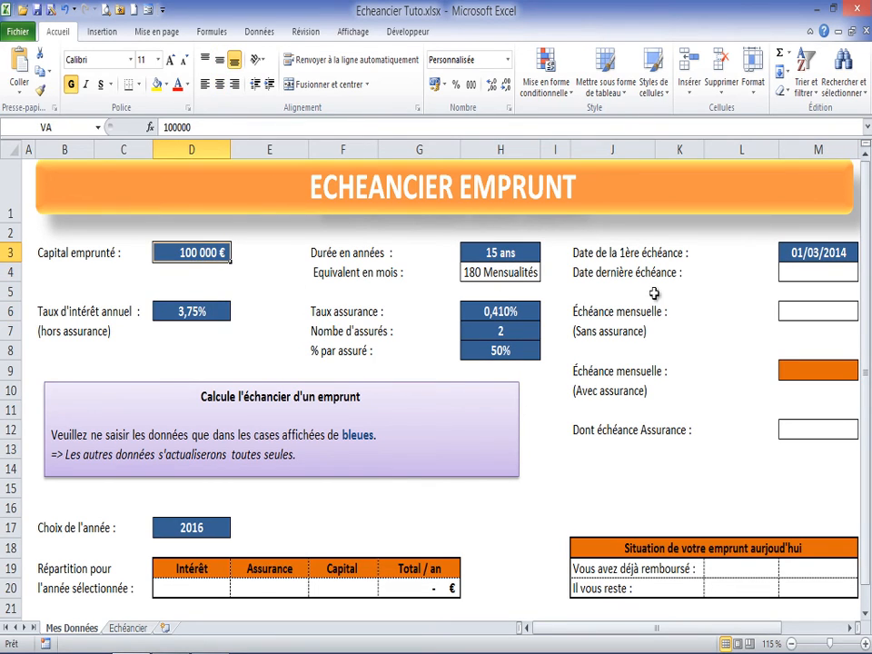
pyautogui.click(806, 256)
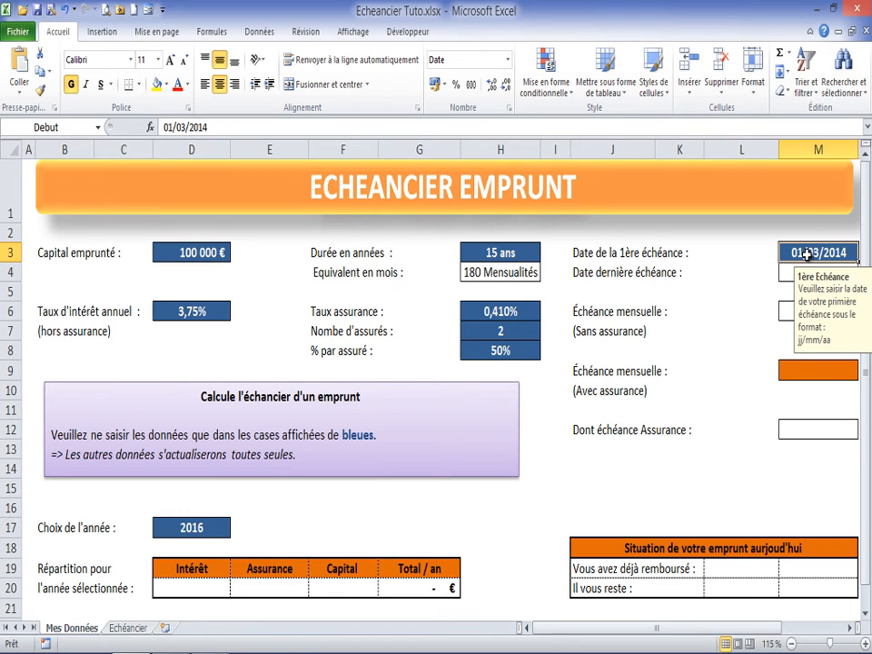
# Step: Calculate the last due date in cell M4 with FIN.MOIS, using Debut as start date and Duree as number of months
pyautogui.click(790, 273)
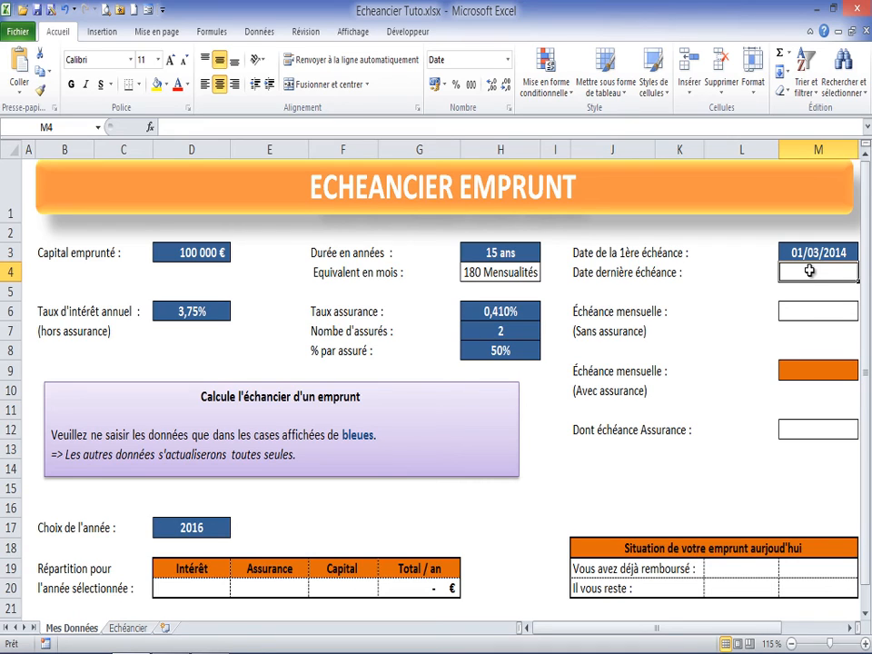
pyautogui.write('=f')
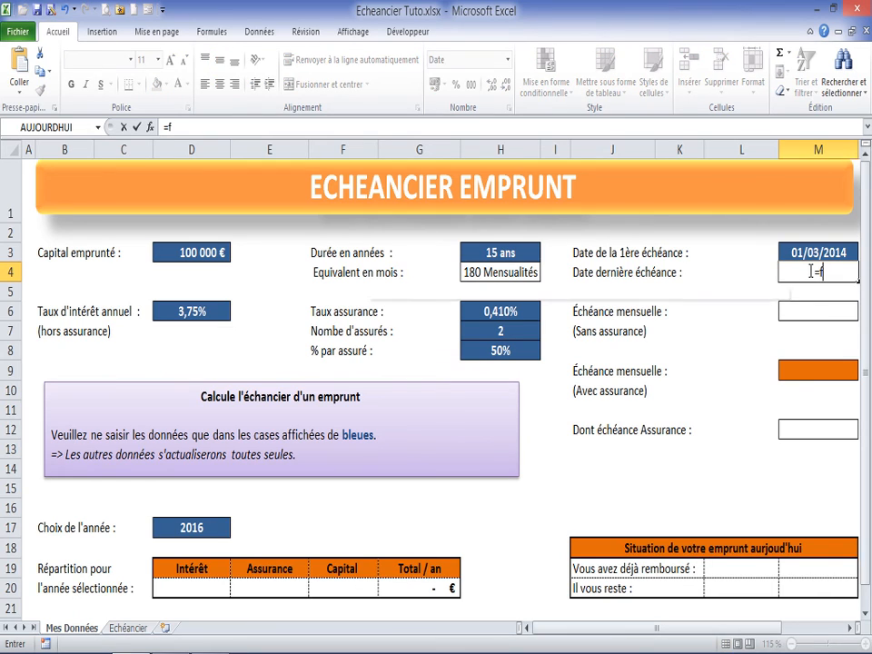
pyautogui.write('in')
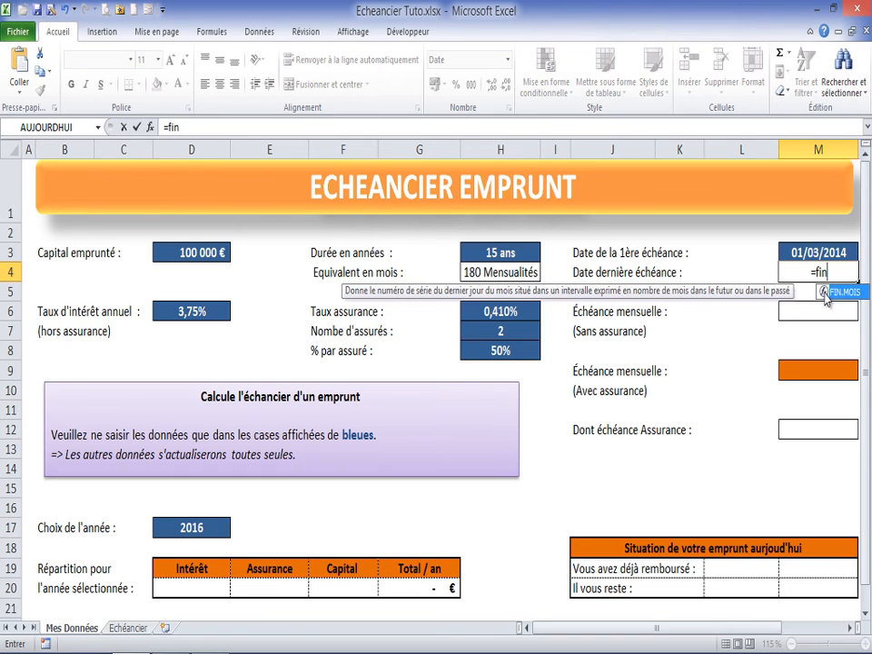
pyautogui.doubleClick(825, 292)
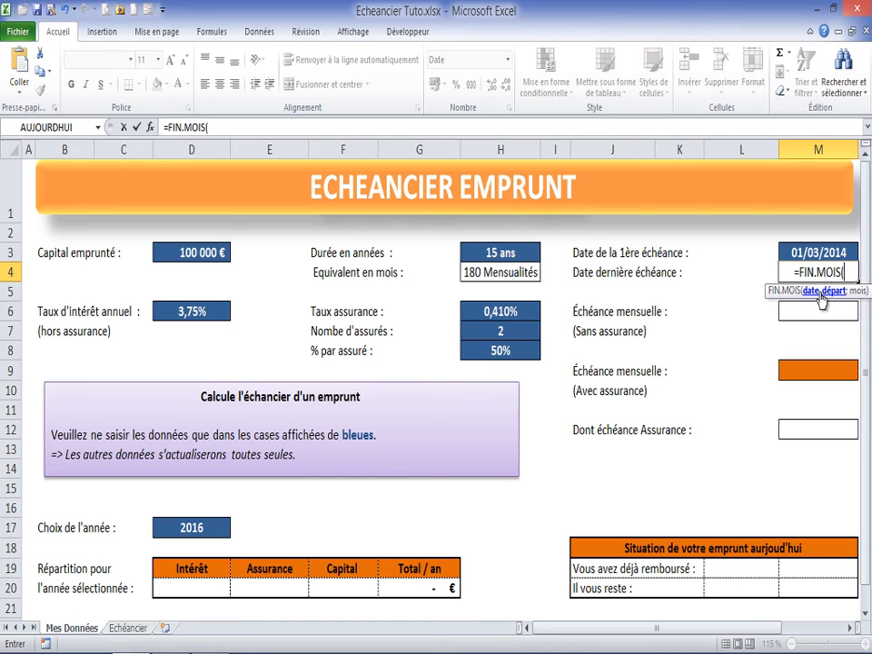
pyautogui.click(152, 130)
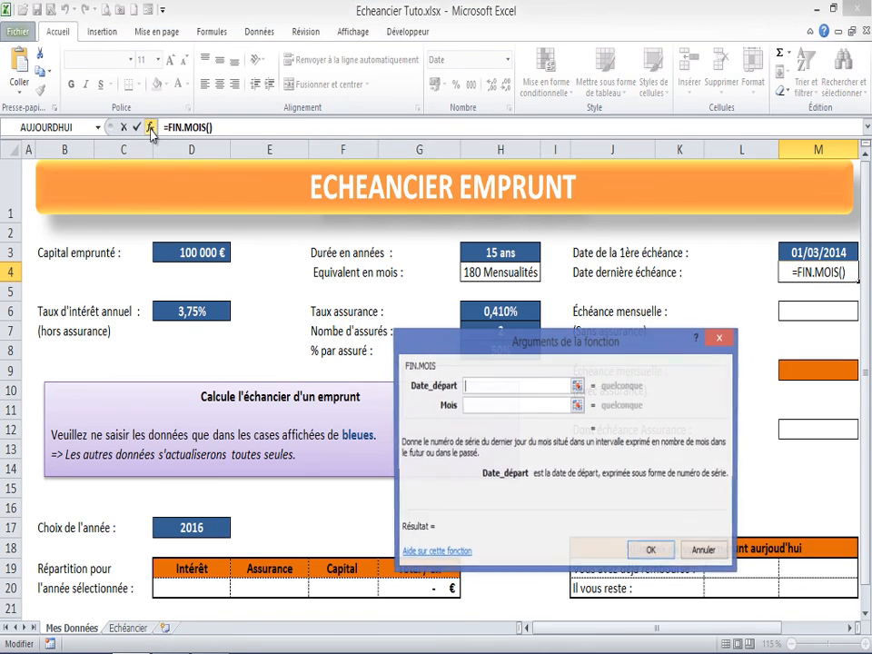
pyautogui.moveTo(635, 349); pyautogui.dragTo(579, 379)
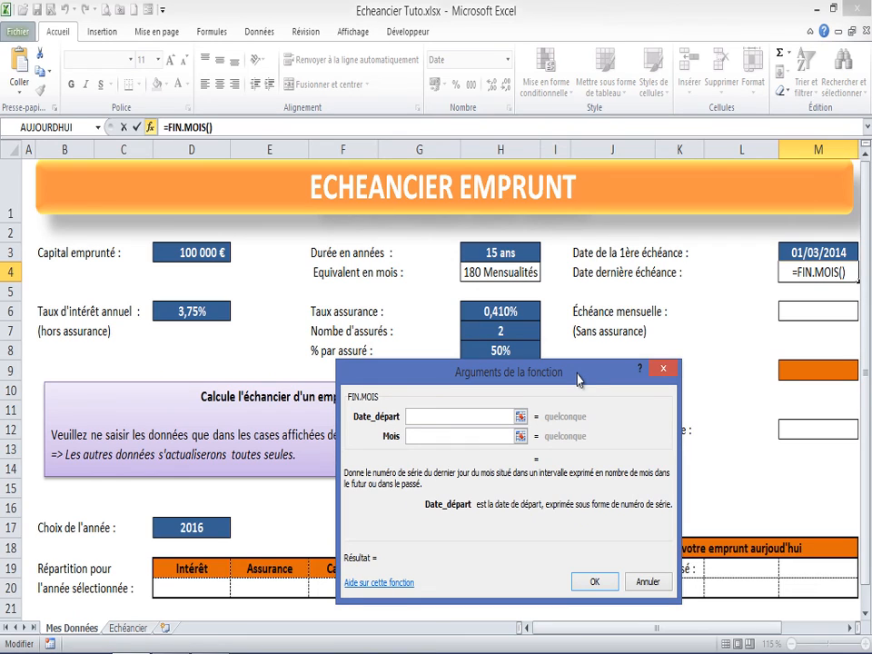
pyautogui.click(803, 253)
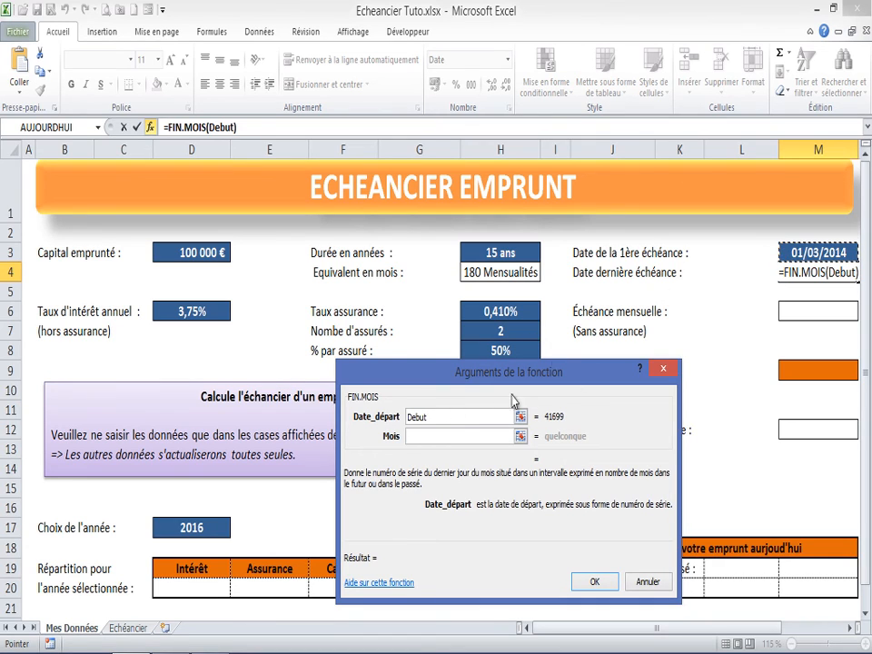
pyautogui.click(419, 436)
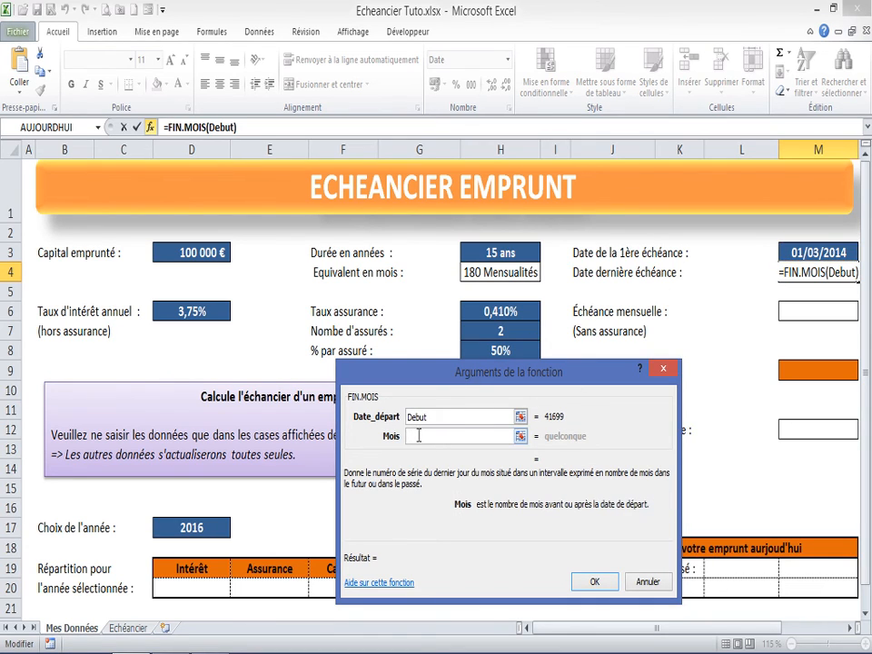
pyautogui.click(498, 274)
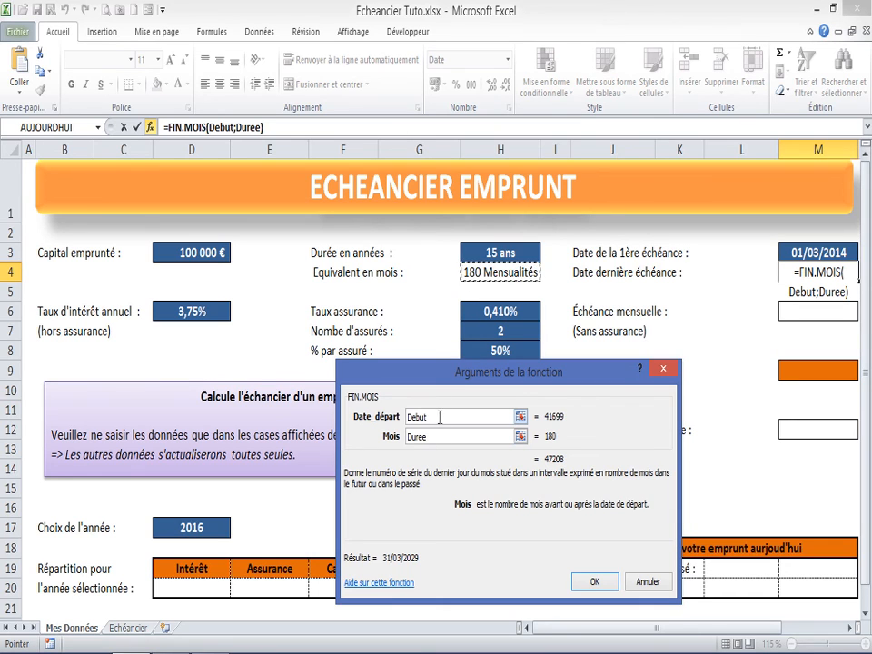
pyautogui.click(591, 582)
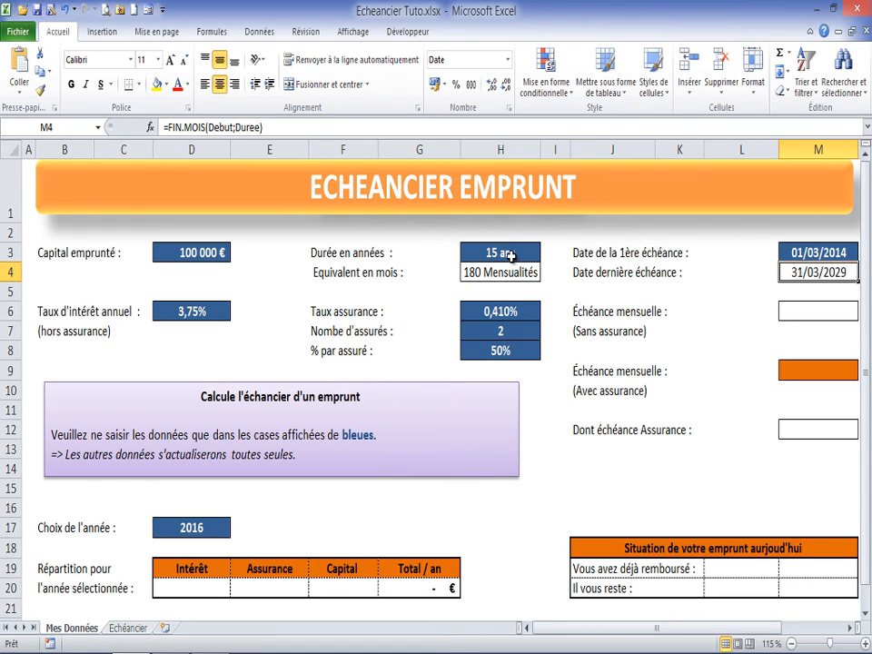
# Step: Apply the custom date format mmmm aa to the last due date in cell M4
pyautogui.rightClick(816, 274)
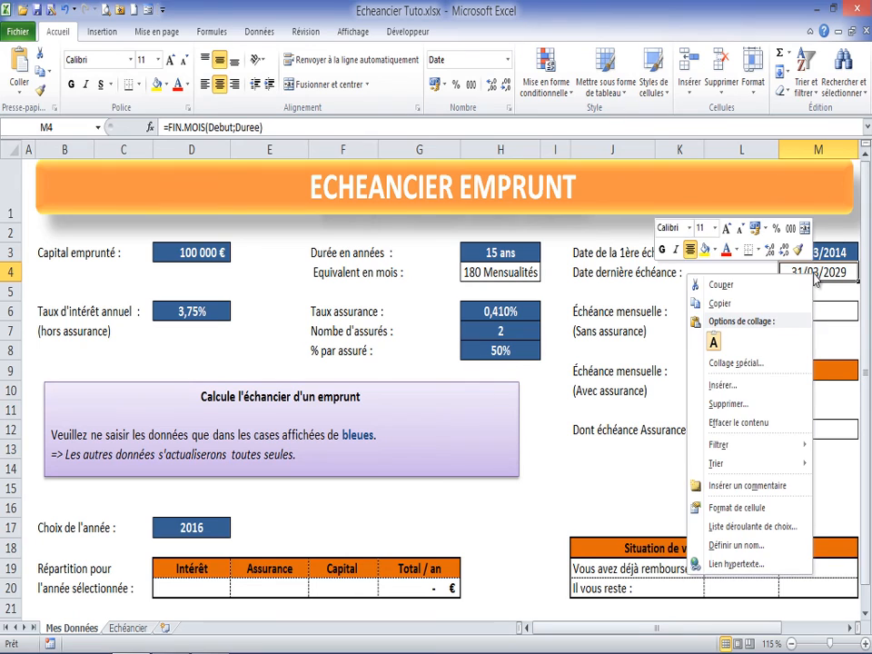
pyautogui.click(737, 508)
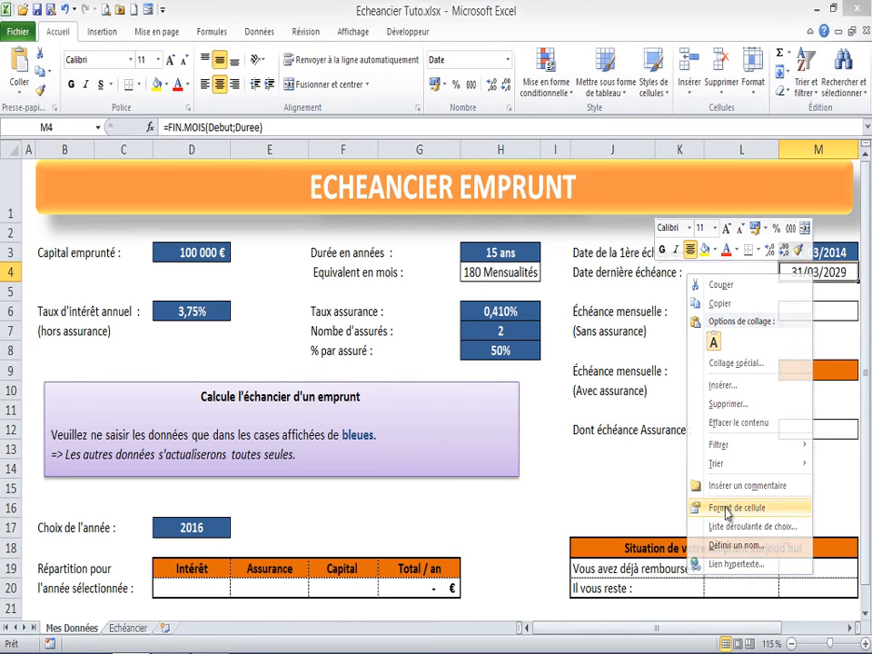
pyautogui.click(557, 458)
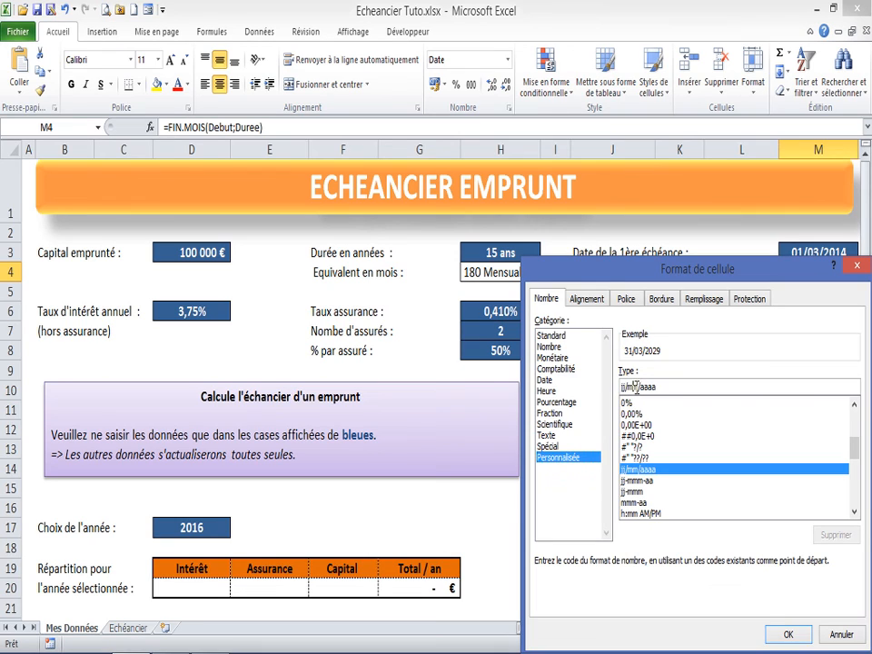
pyautogui.moveTo(654, 387); pyautogui.dragTo(610, 393)
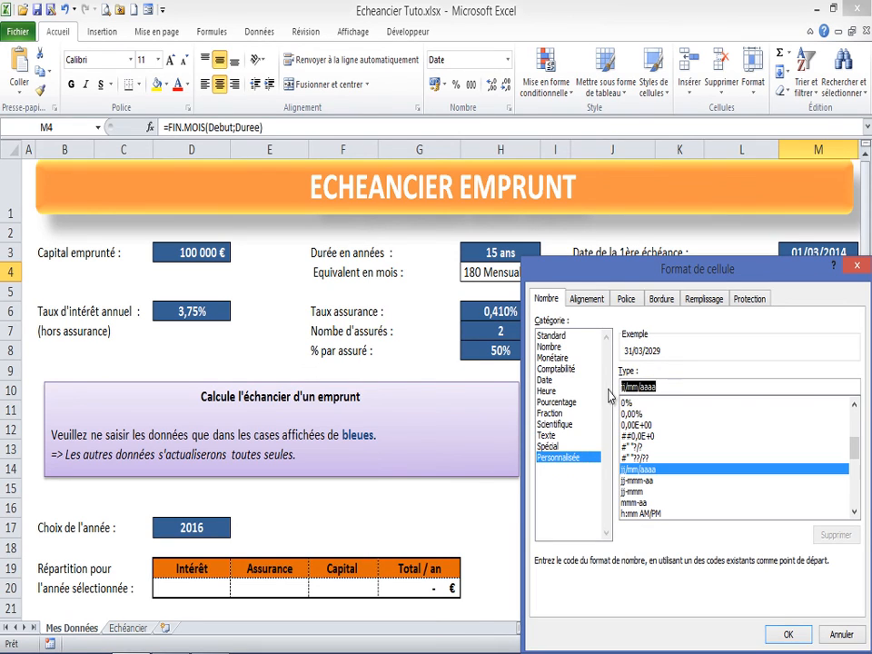
pyautogui.write('mmmm')
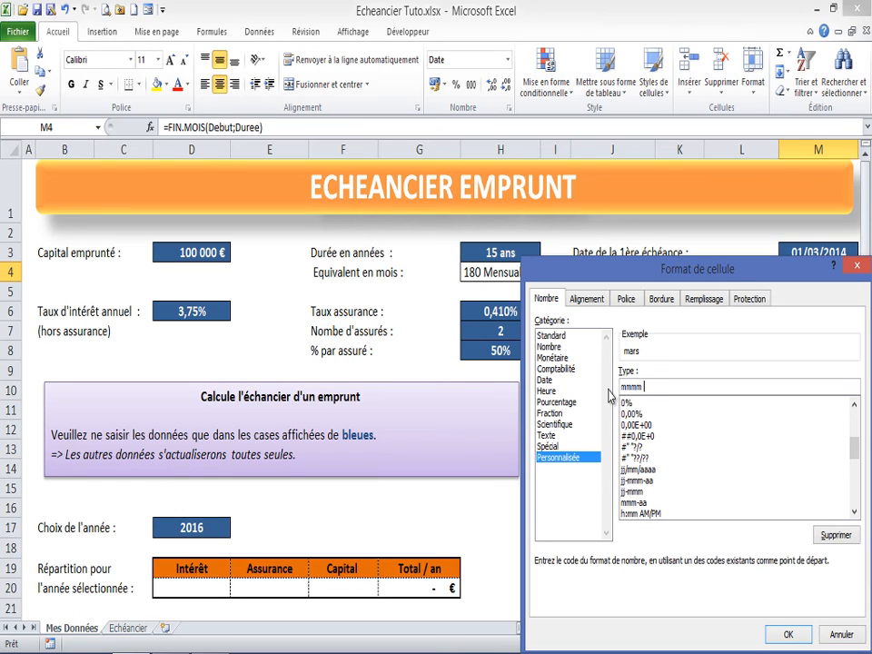
pyautogui.write(' aaa')
pyautogui.press('BackSpace')
pyautogui.press('BackSpace')
pyautogui.write('a')
pyautogui.press('Return')
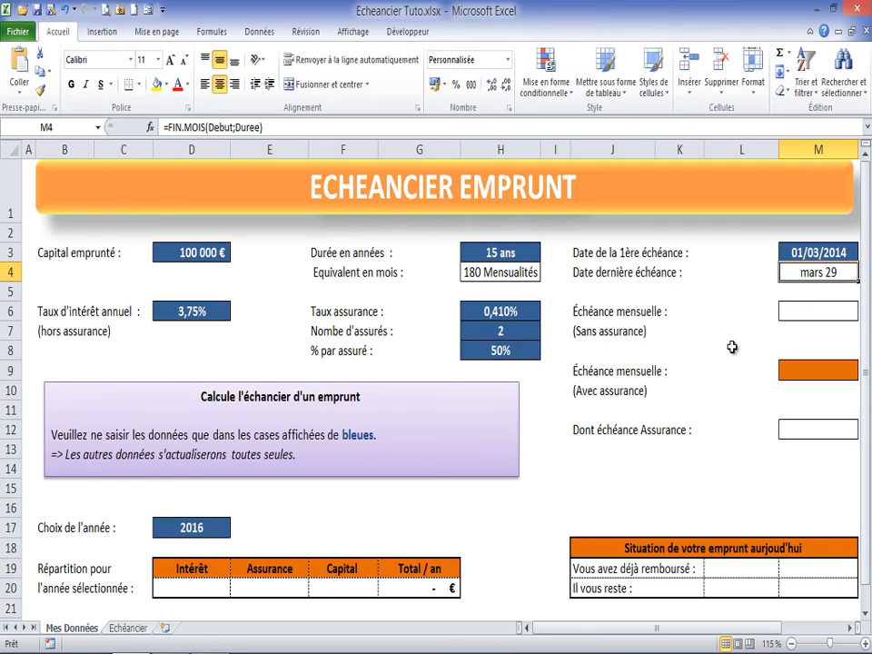
# Step: Start a VPM function in cell M6 for the monthly instalment without insurance, with Taux/12 as its rate argument
pyautogui.click(808, 315)
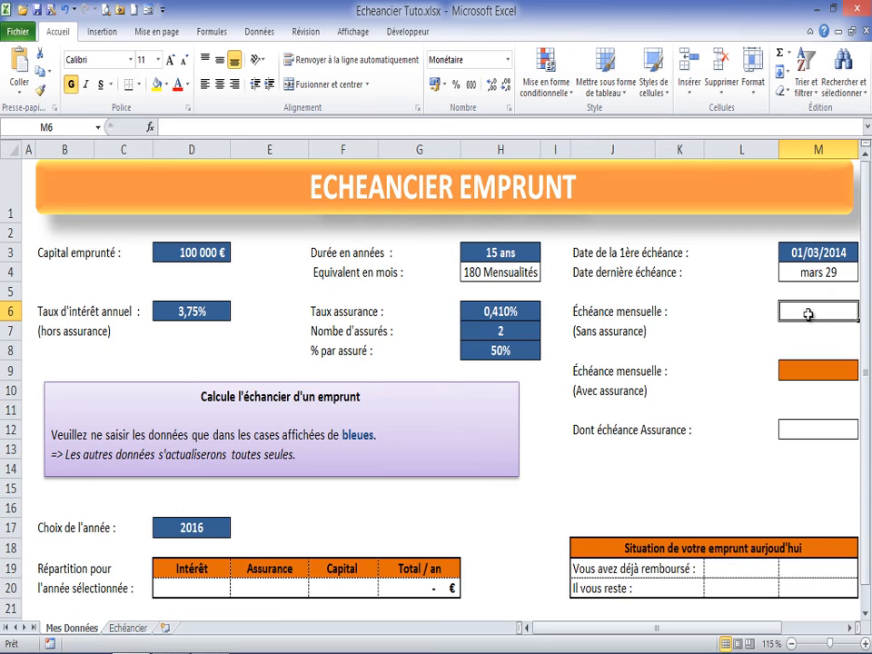
pyautogui.write('=')
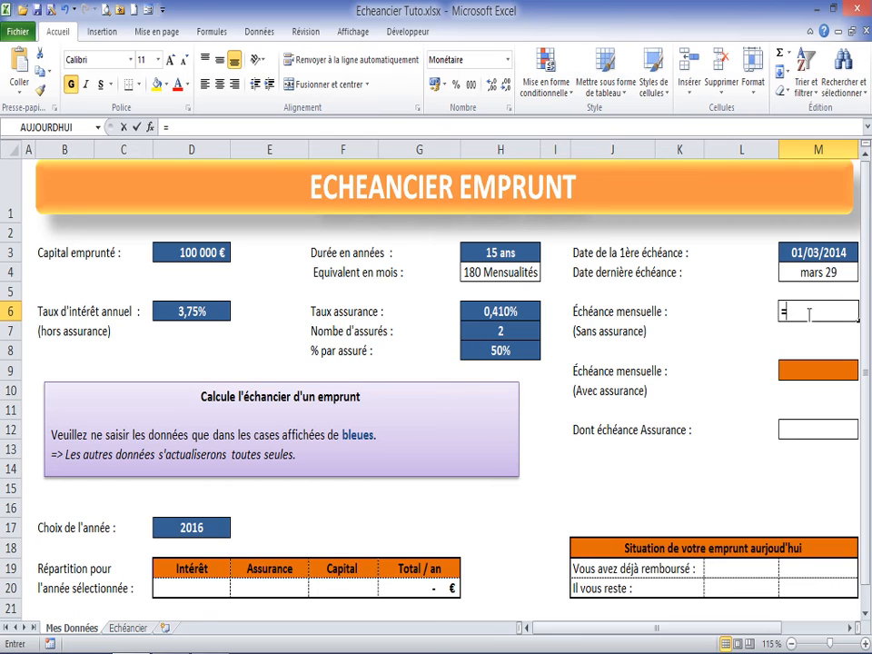
pyautogui.write('vpm')
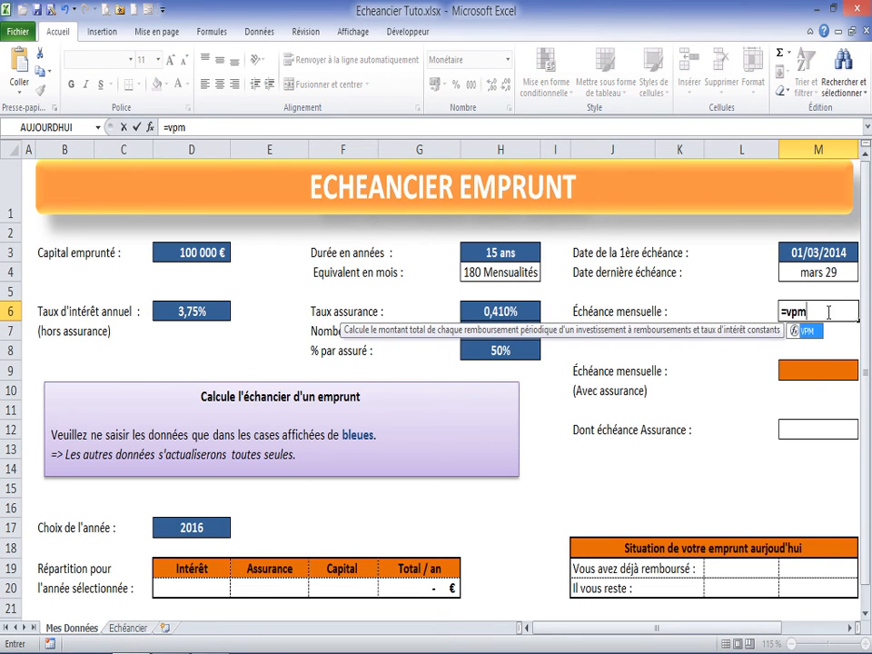
pyautogui.doubleClick(795, 331)
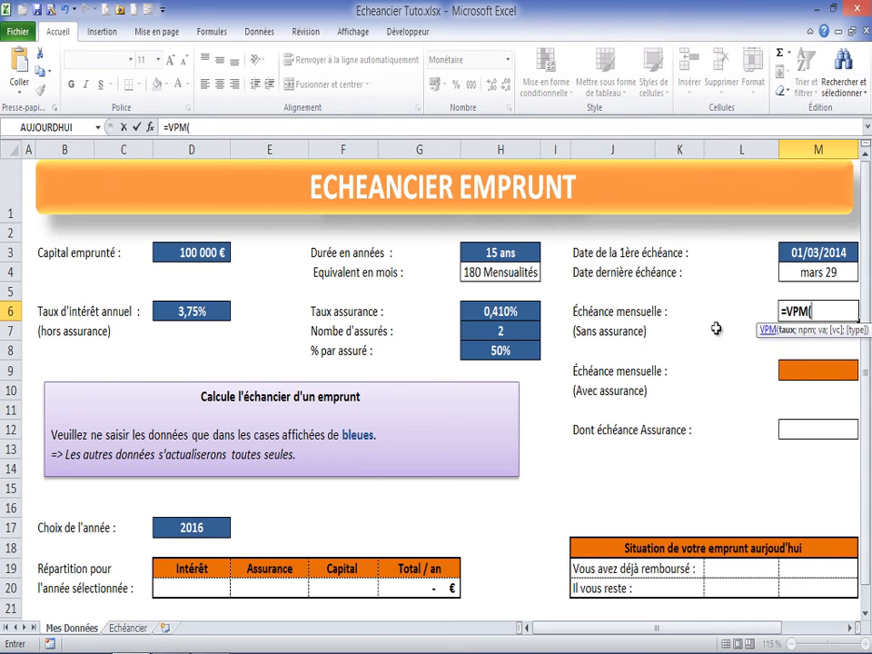
pyautogui.click(151, 128)
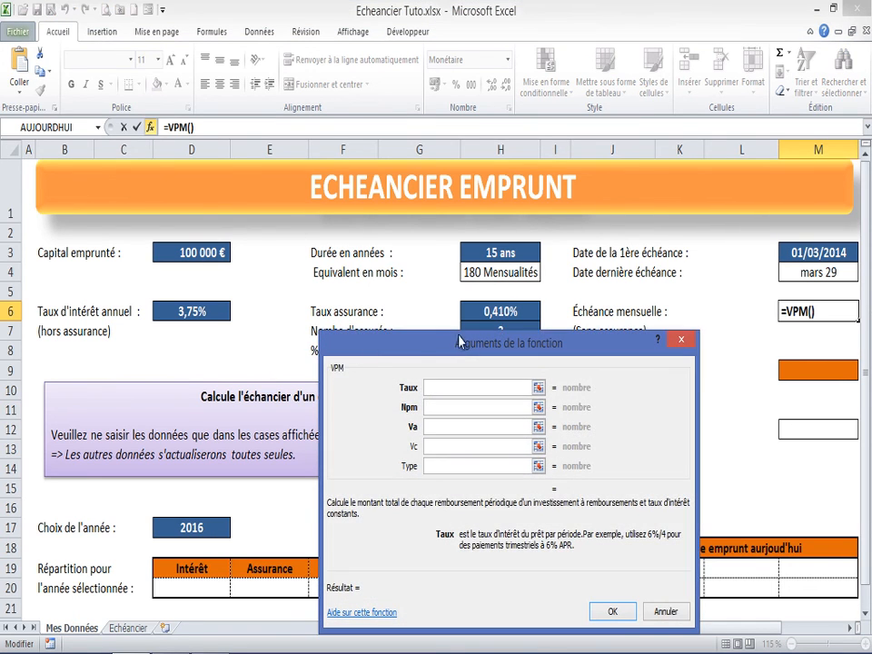
pyautogui.moveTo(432, 343); pyautogui.dragTo(354, 338)
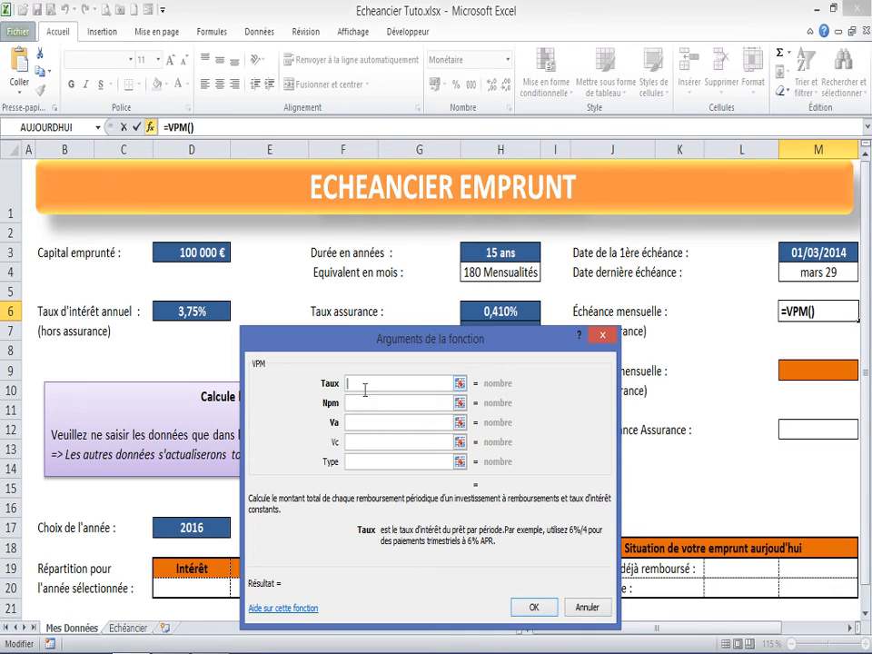
pyautogui.click(188, 313)
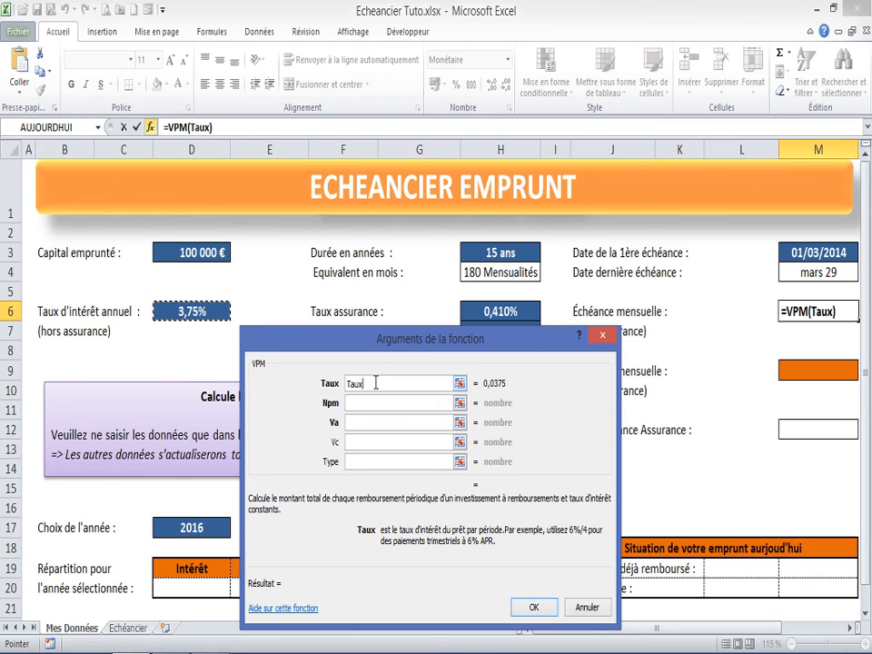
pyautogui.write('/12')
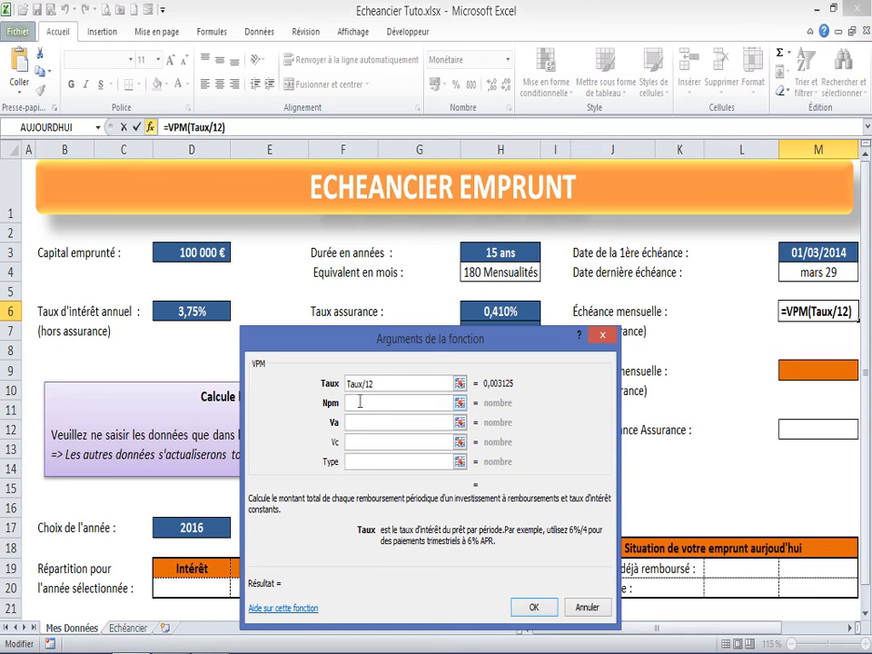
# Step: Complete the VPM function in M6 with Duree as number of periods (Npm) and VA as present value
pyautogui.click(360, 401)
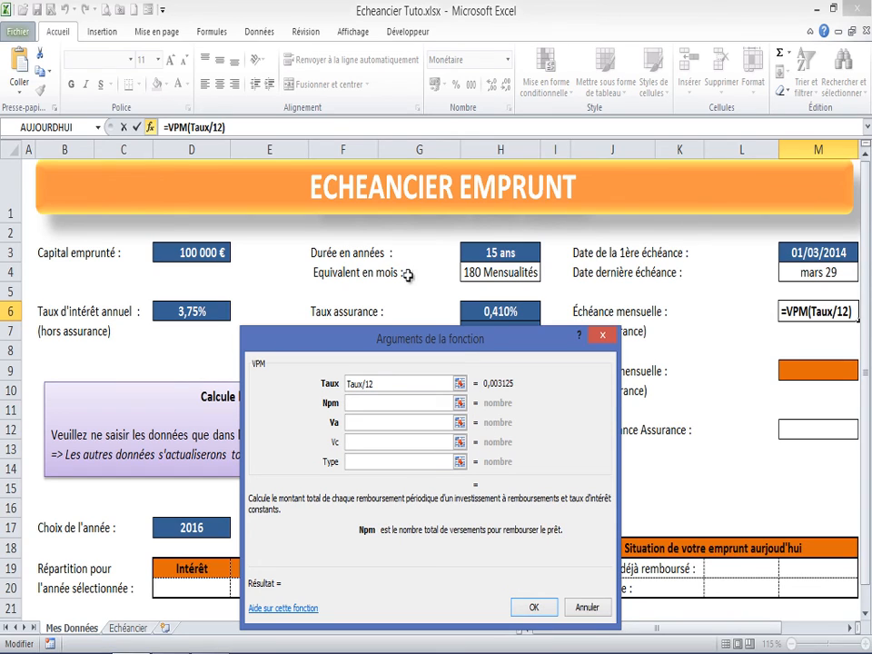
pyautogui.click(486, 273)
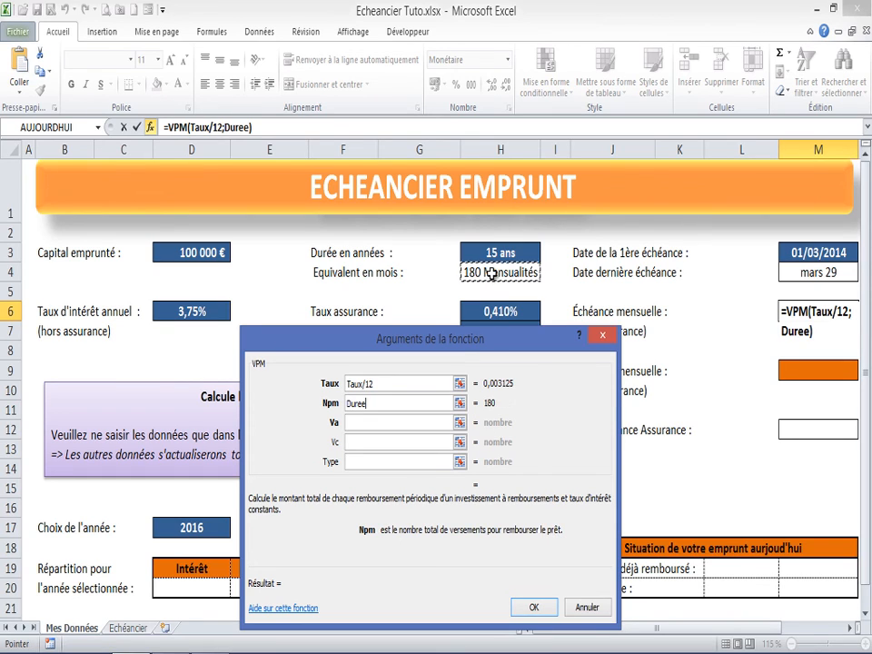
pyautogui.click(356, 422)
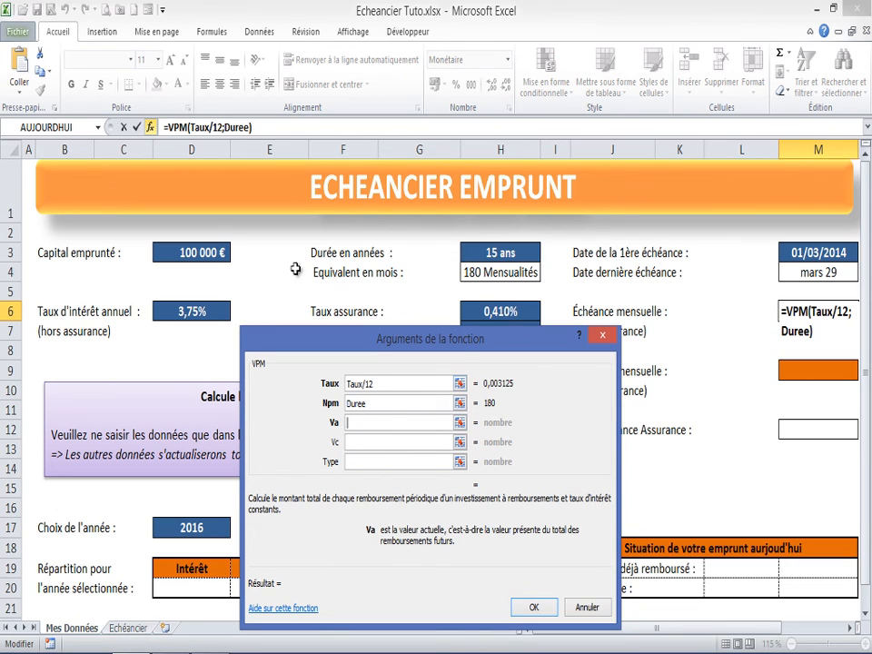
pyautogui.click(187, 252)
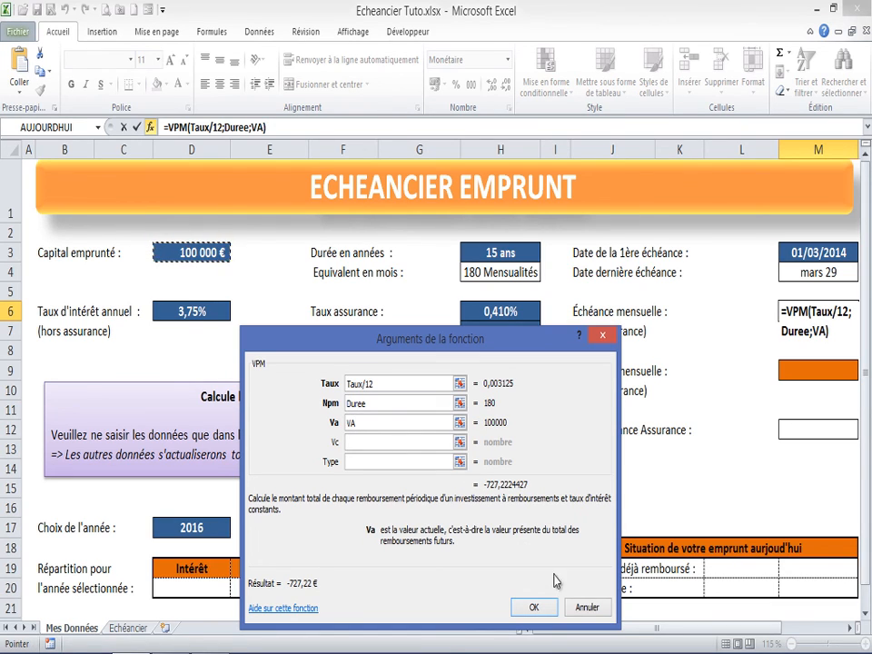
pyautogui.click(534, 607)
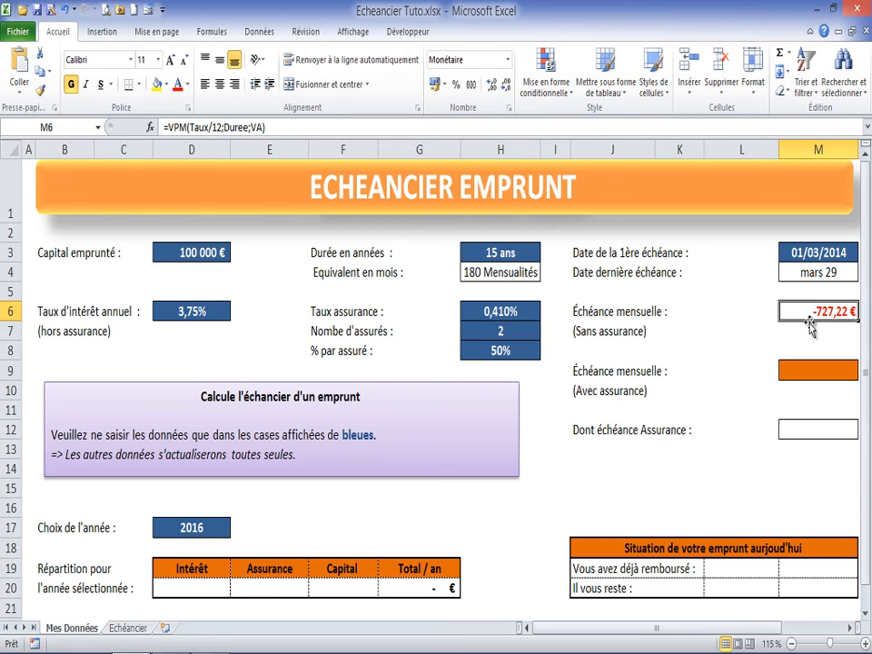
# Step: Wrap the VPM formula in cell M6 in the ABS function to get =ABS(VPM(Taux/12;Duree;VA))
pyautogui.click(193, 128)
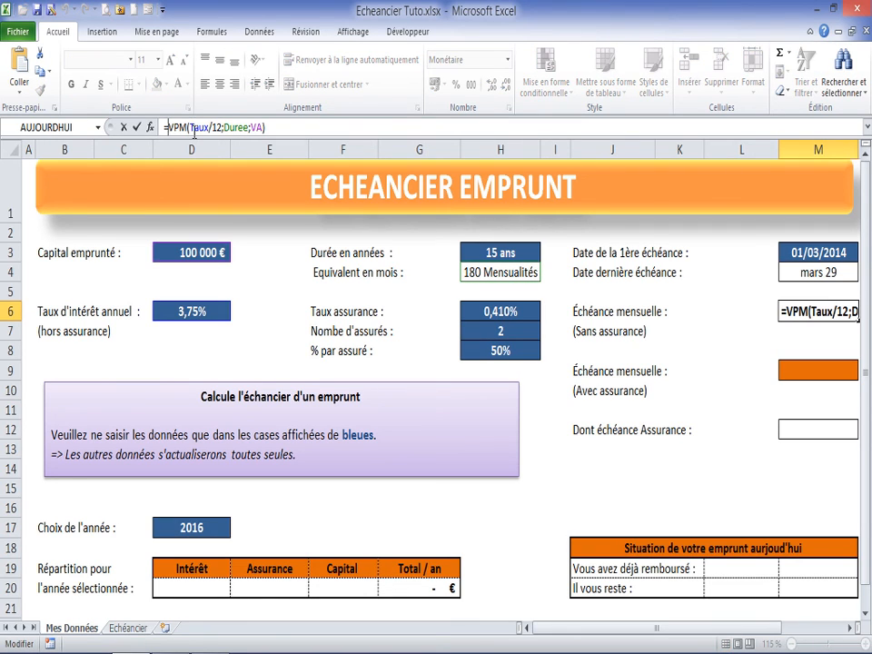
pyautogui.write('abs')
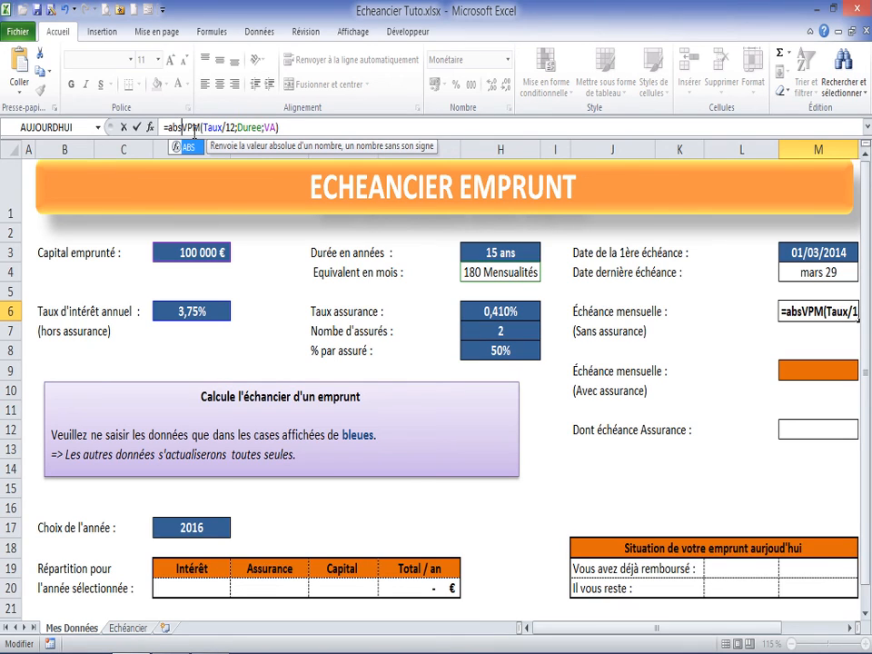
pyautogui.write('(')
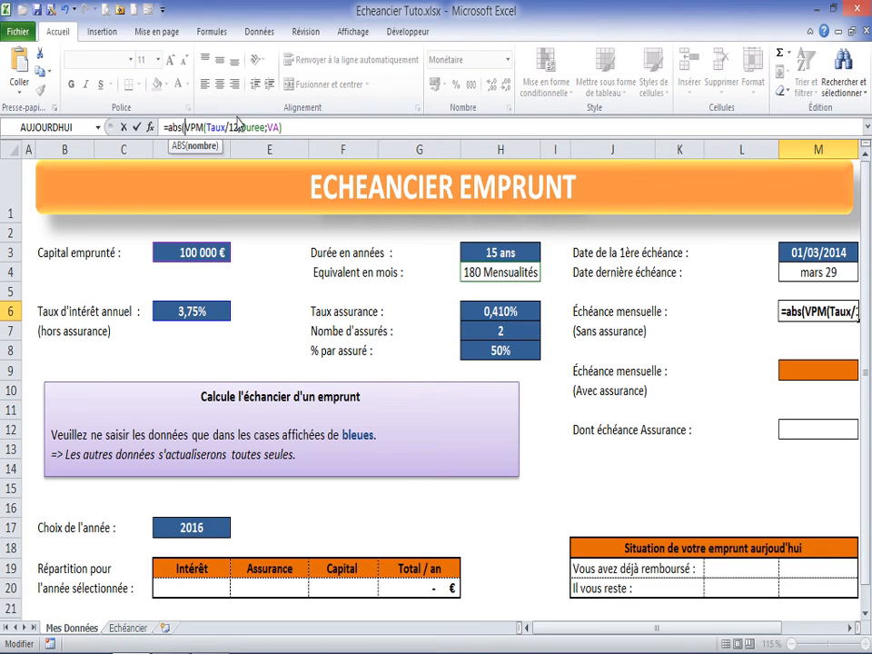
pyautogui.click(298, 128)
pyautogui.write(')')
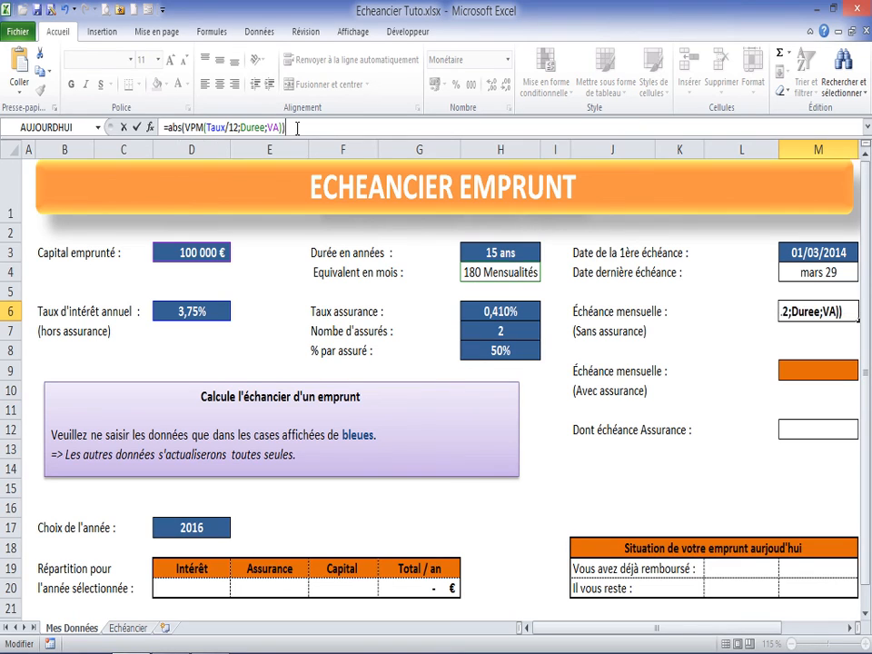
pyautogui.press('Return')
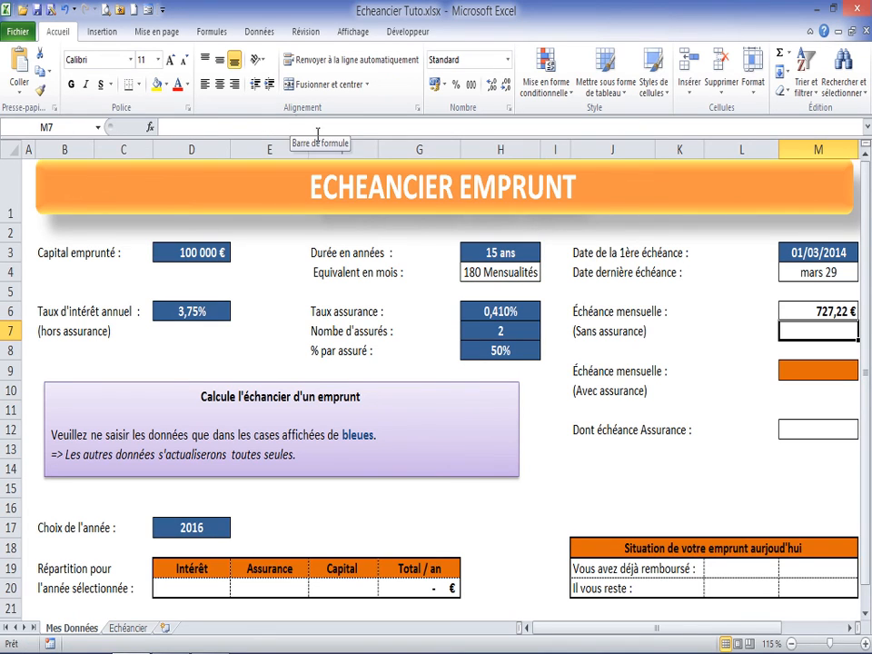
pyautogui.click(811, 312)
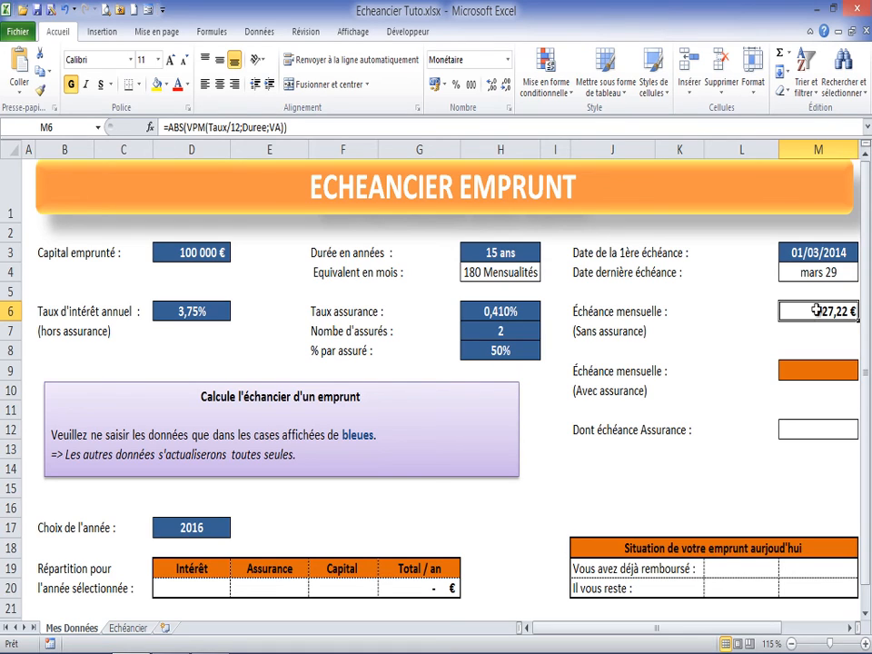
# Step: Enter a VPM function in cell M9 for the instalment with insurance, using Taux/12 as rate, Duree as Npm and VA as present value
pyautogui.click(813, 371)
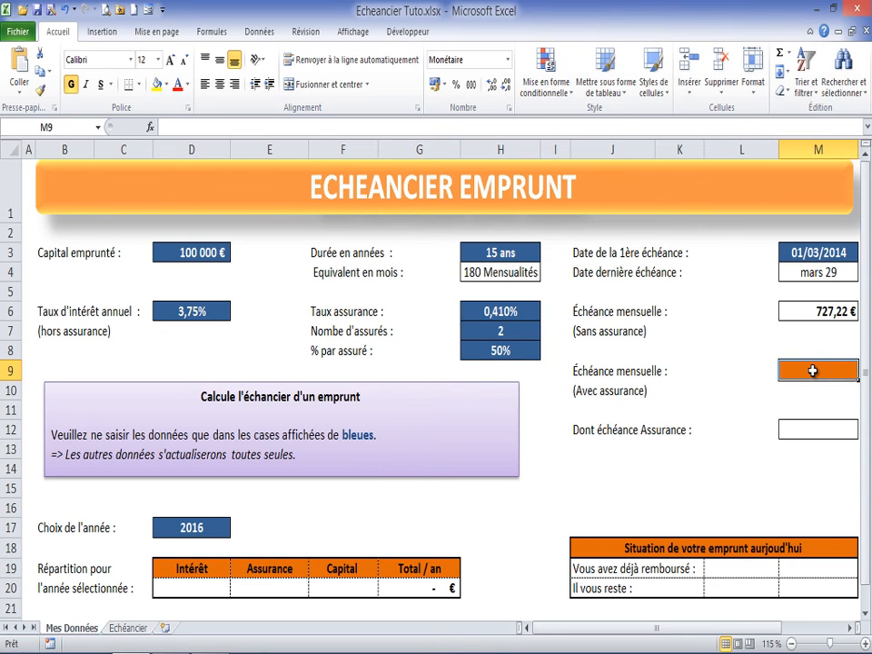
pyautogui.write('=vpm')
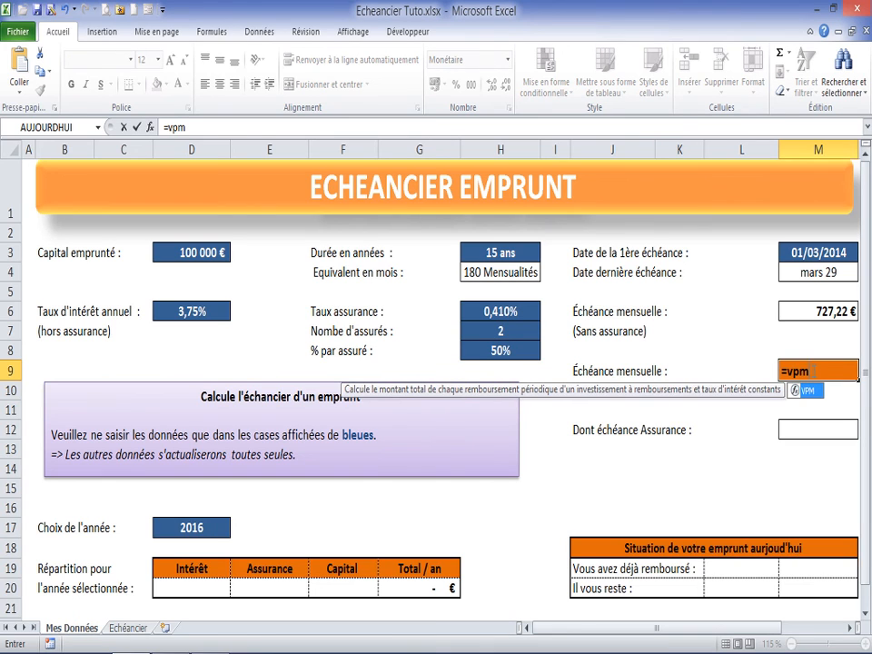
pyautogui.write('(')
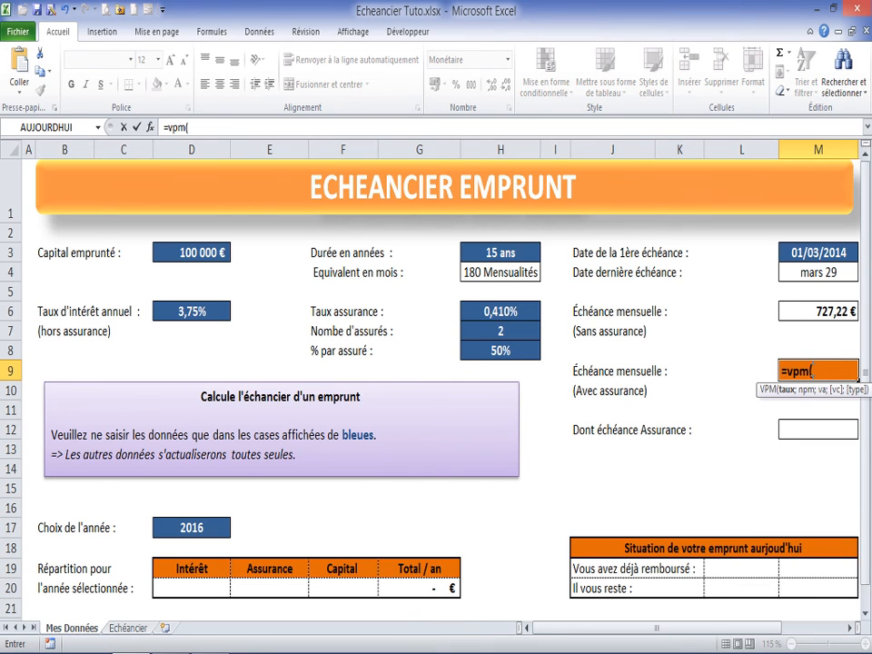
pyautogui.click(151, 127)
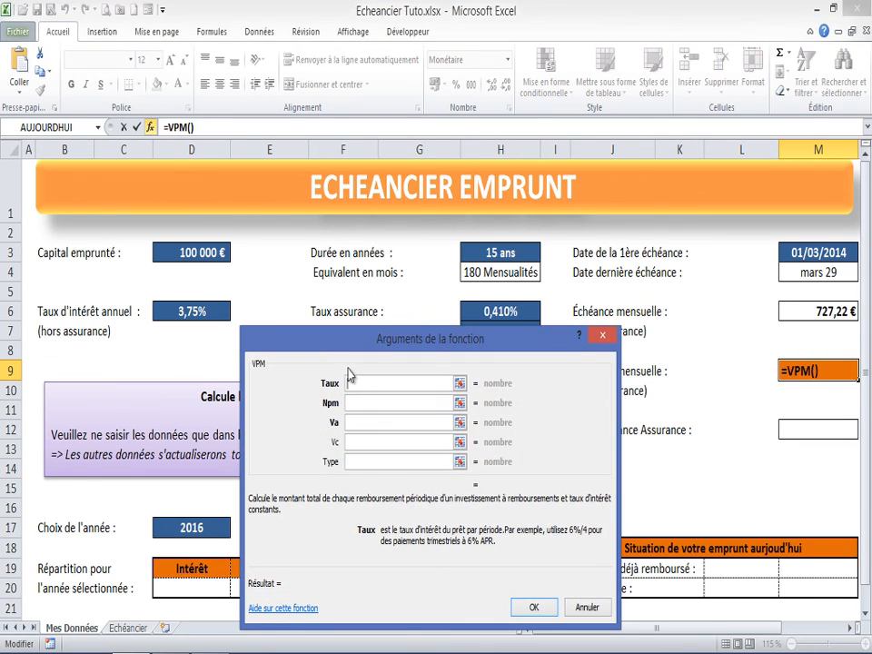
pyautogui.click(175, 311)
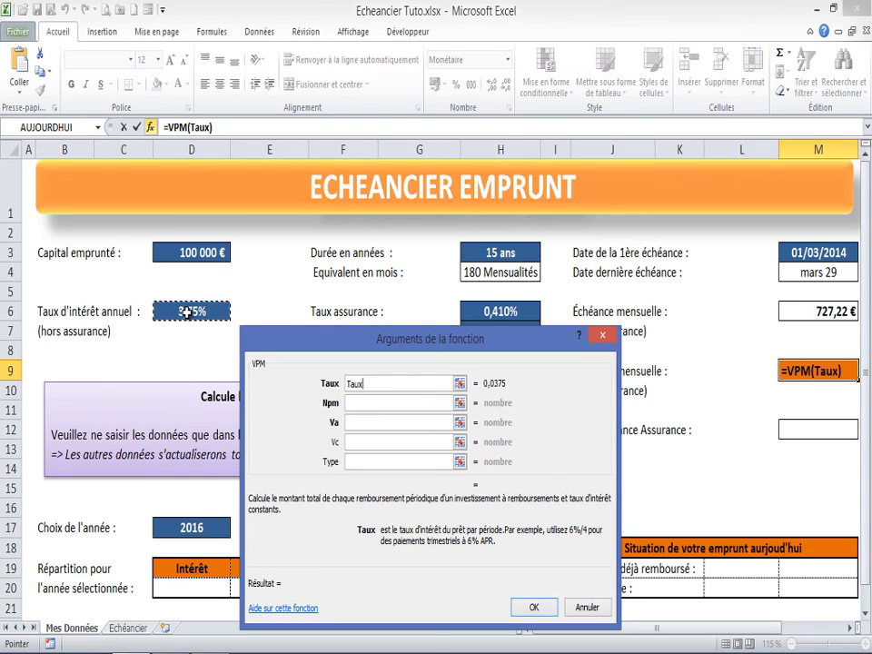
pyautogui.write('/12')
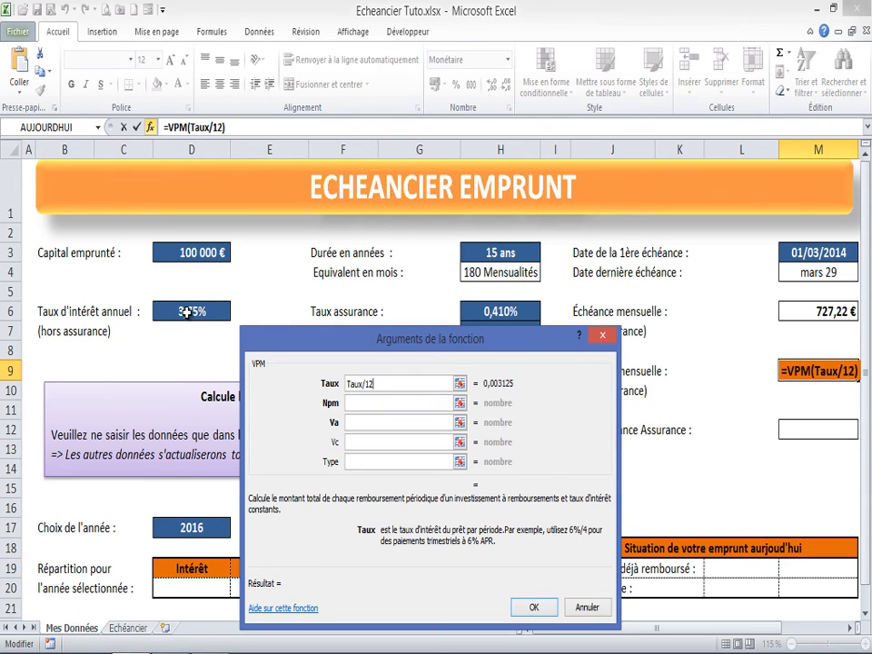
pyautogui.click(369, 401)
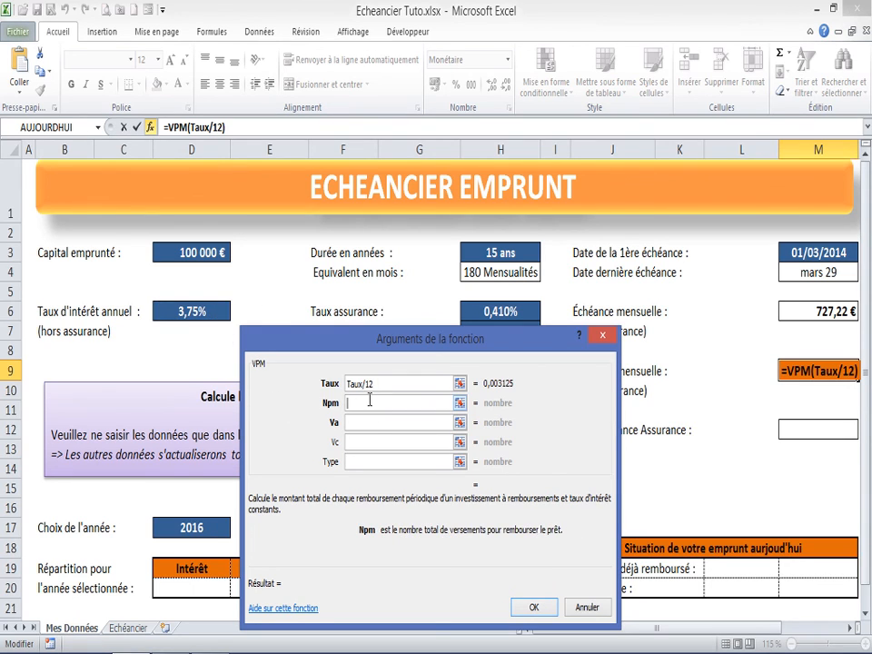
pyautogui.click(454, 278)
pyautogui.click(382, 422)
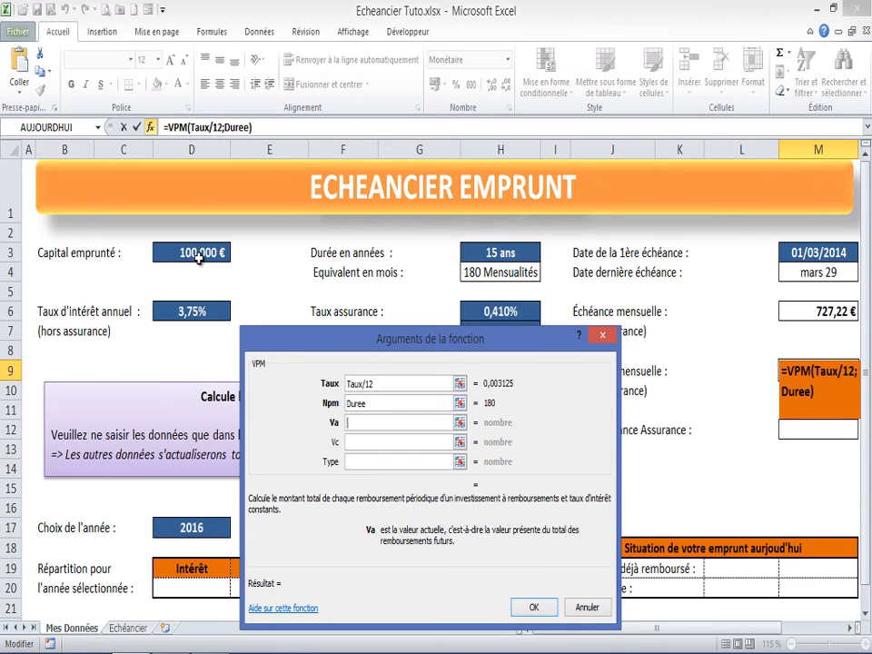
pyautogui.click(198, 256)
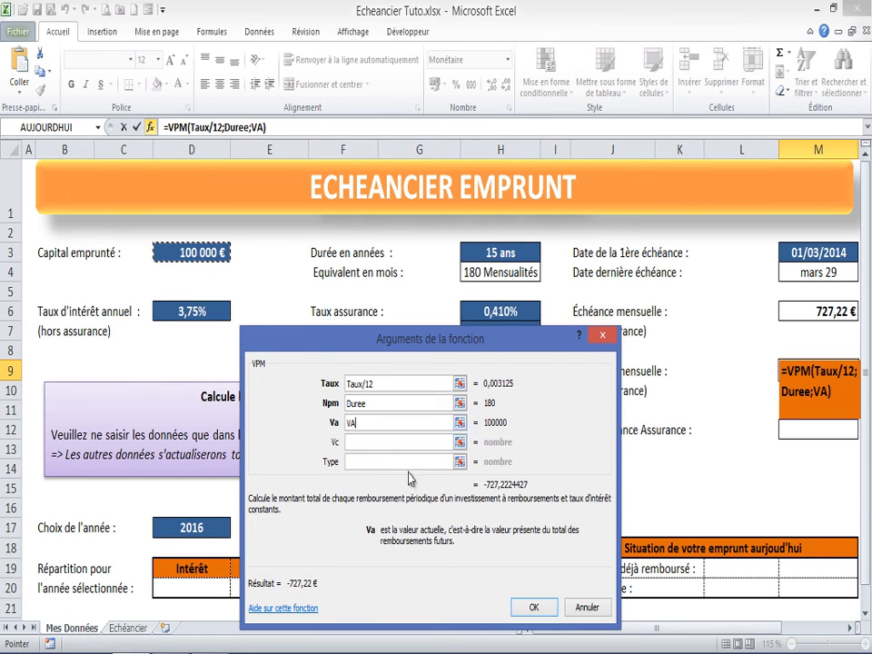
pyautogui.click(538, 614)
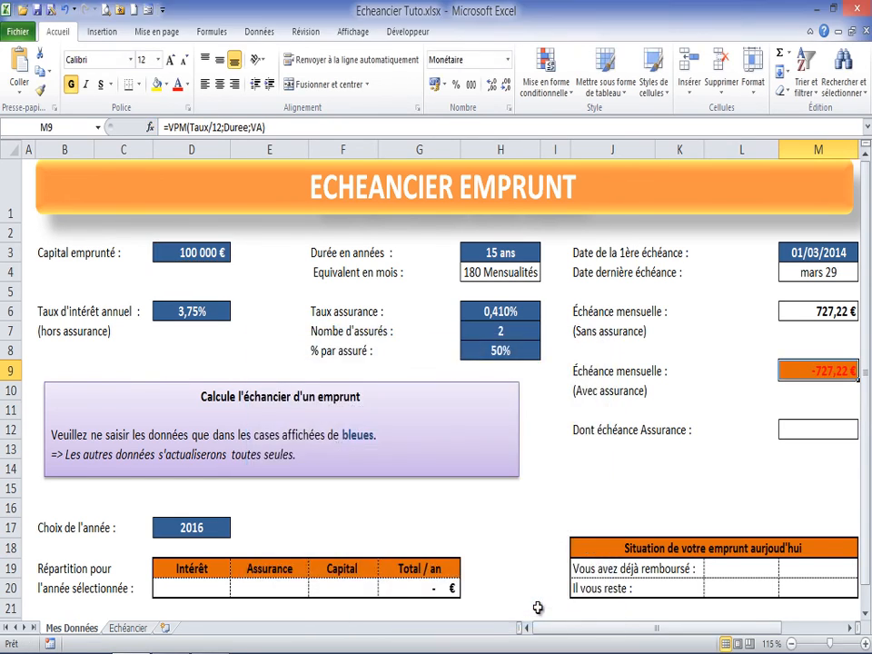
# Step: Multiply the VPM formula in cell M9 by -1
pyautogui.click(274, 128)
pyautogui.write('*-')
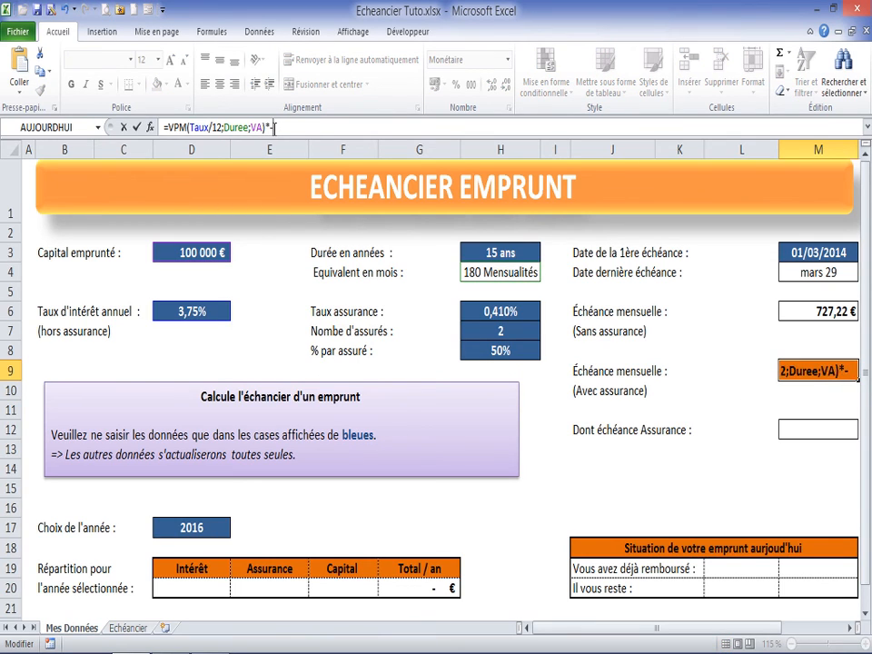
pyautogui.write('1+(')
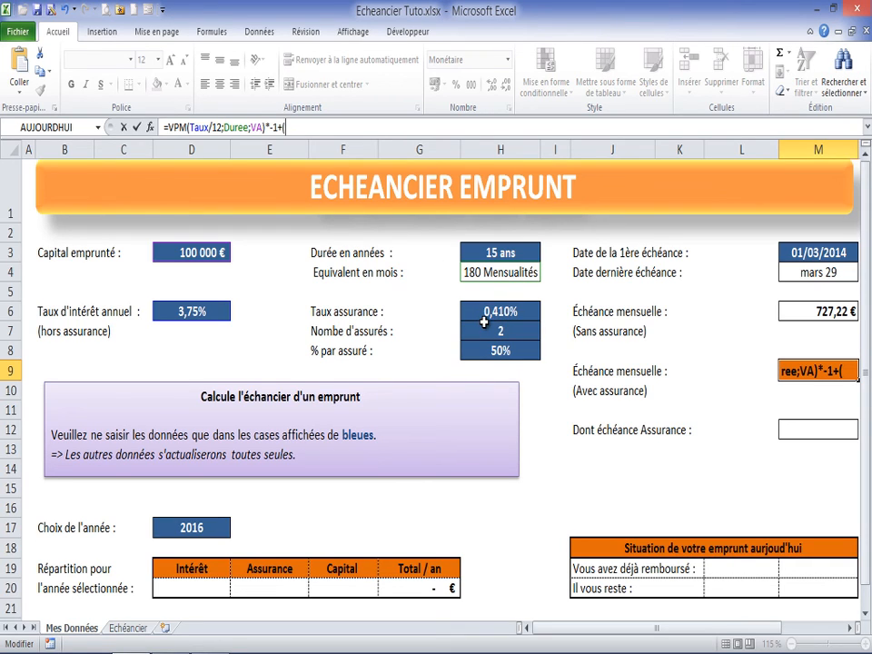
# Step: Add the insurance part to the M9 formula, multiplying VA by the insurance rate H6 and the number of insured people H7
pyautogui.click(195, 252)
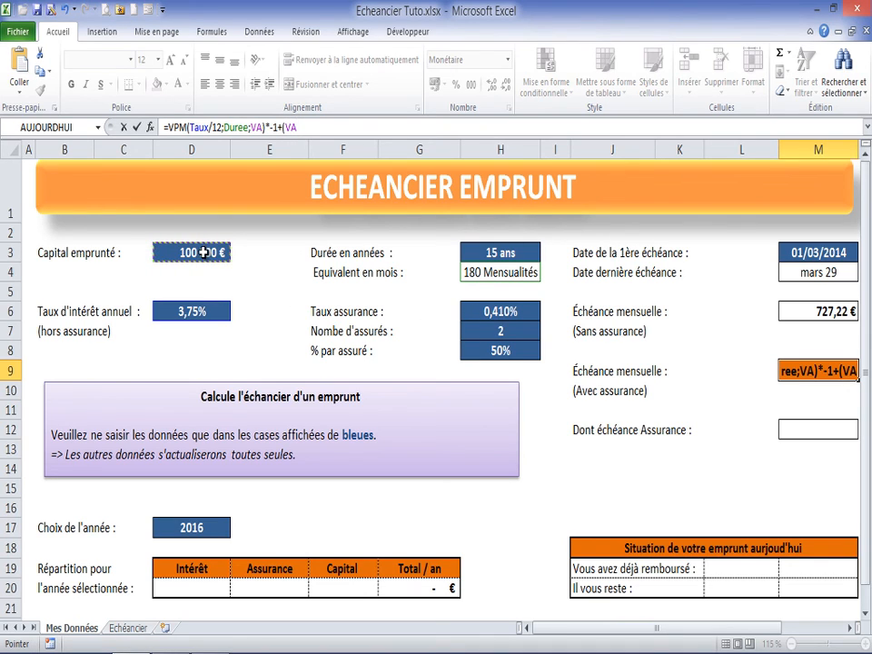
pyautogui.write('*')
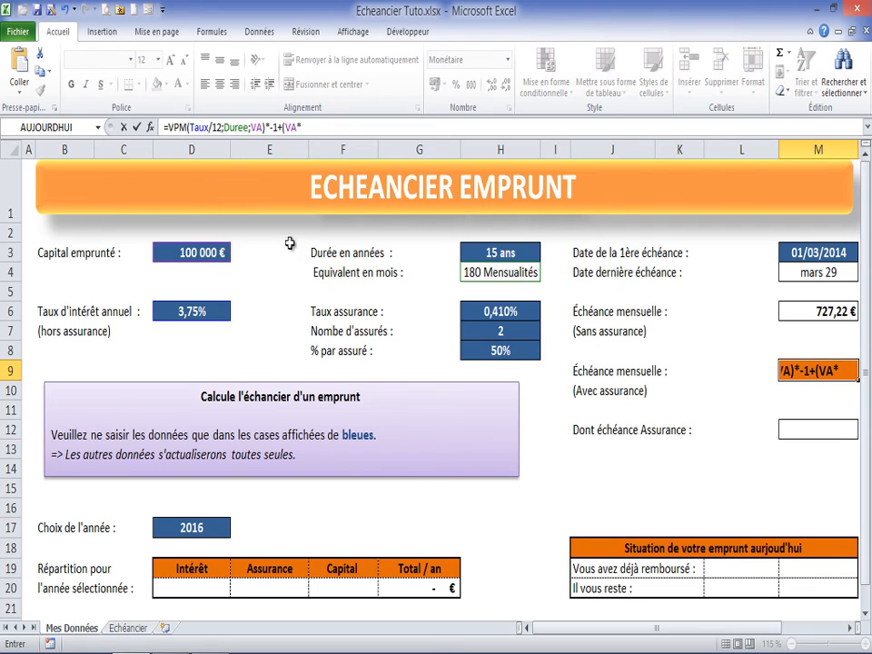
pyautogui.click(511, 312)
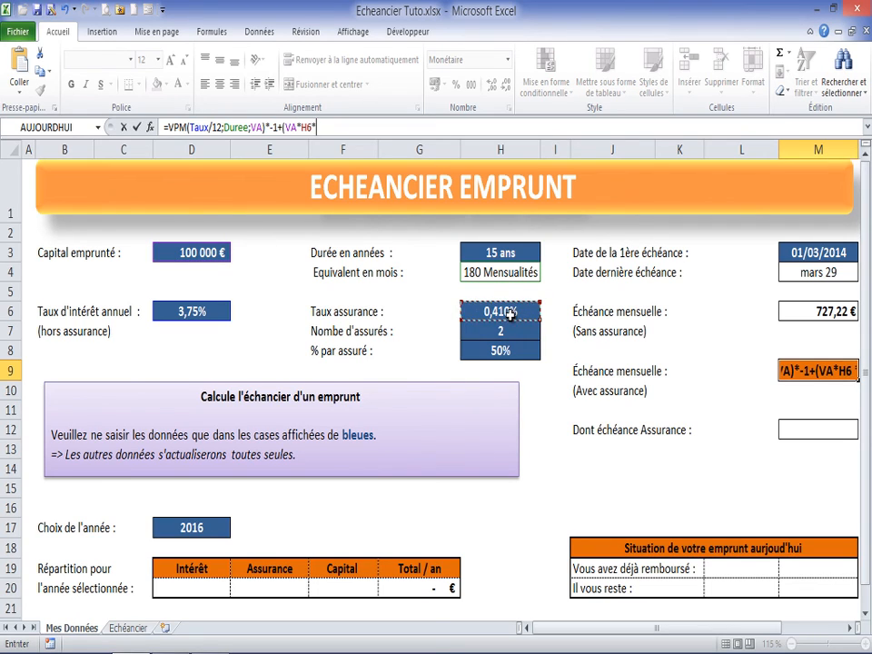
pyautogui.write('*')
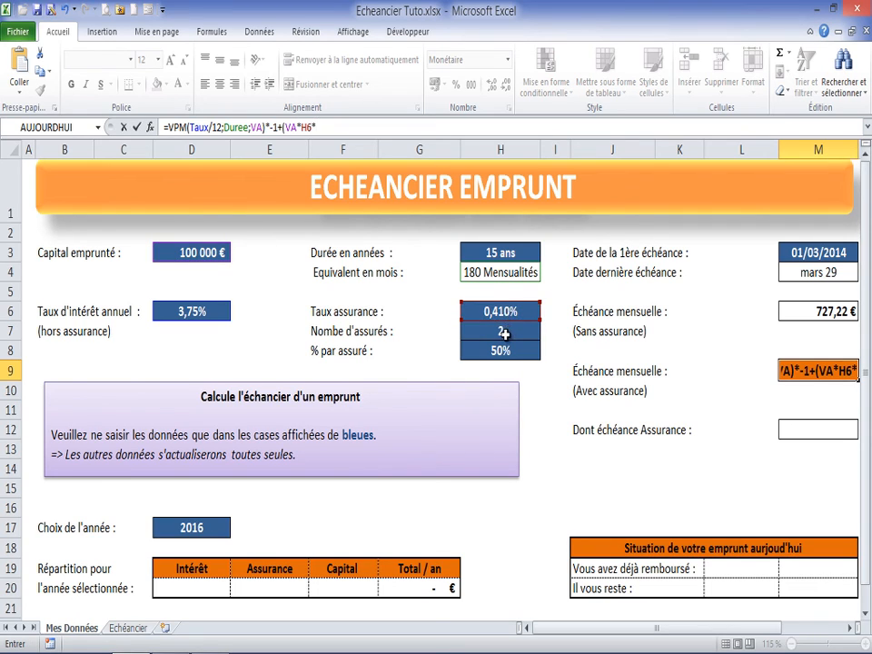
pyautogui.click(505, 335)
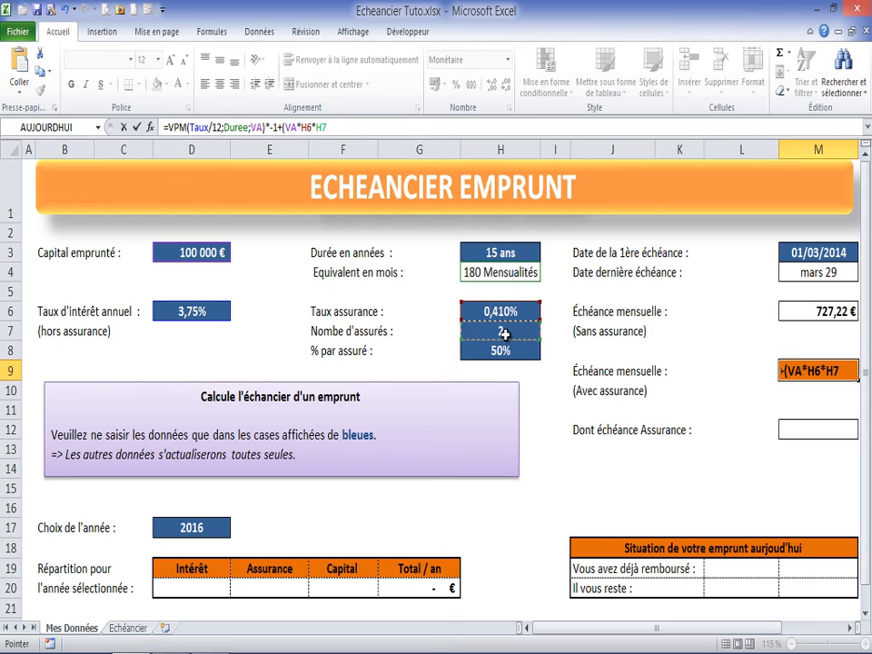
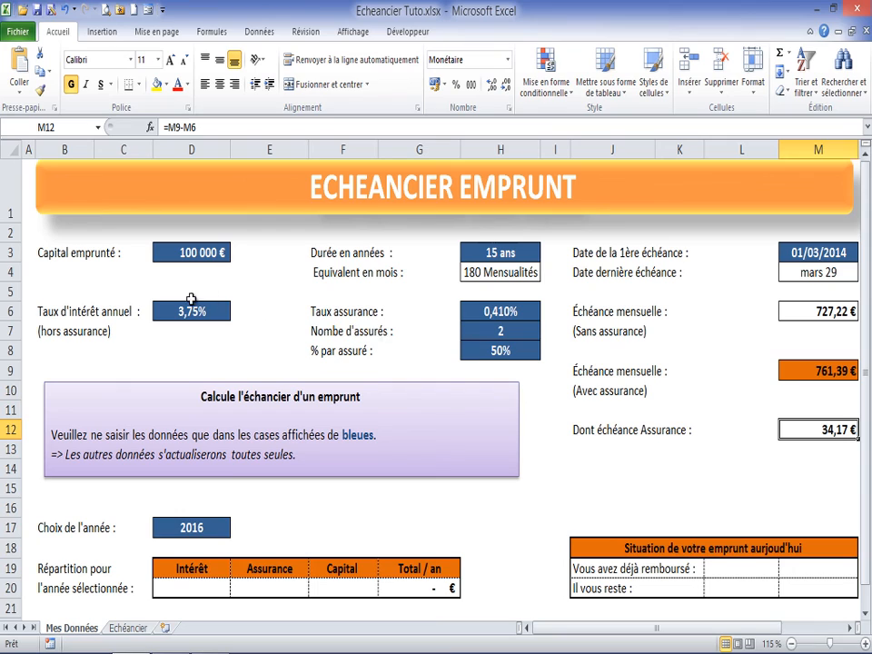
# Step: Name cell M9, the monthly instalment with insurance, Mensualite
pyautogui.click(190, 310)
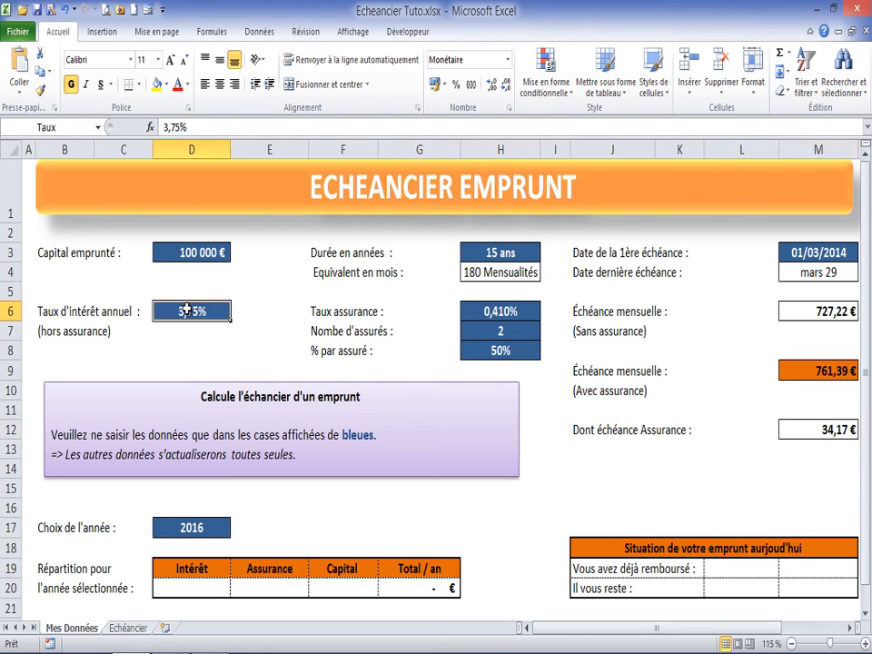
pyautogui.click(812, 325)
pyautogui.click(818, 371)
pyautogui.click(789, 311)
pyautogui.click(840, 369)
pyautogui.click(821, 311)
pyautogui.click(820, 371)
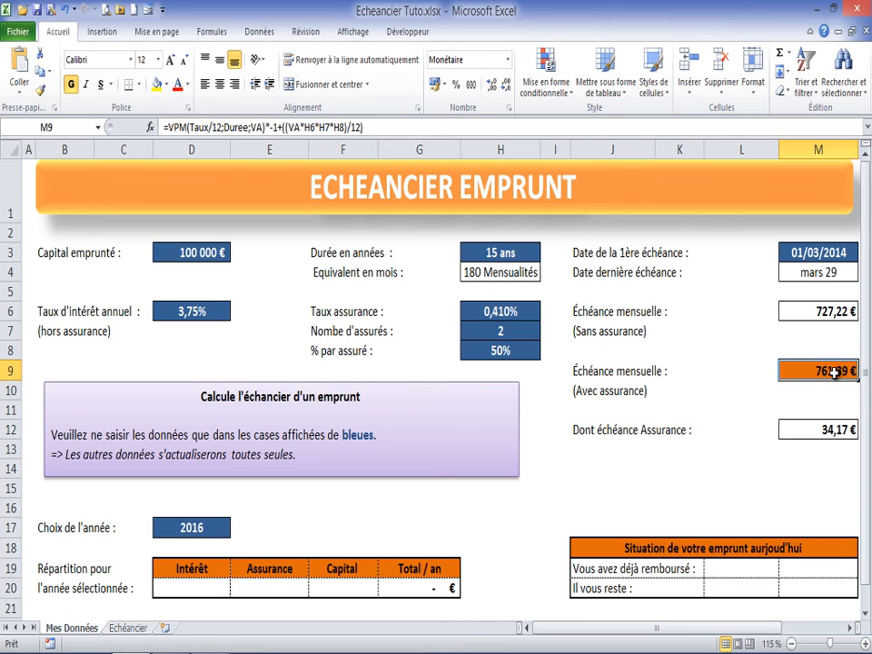
pyautogui.click(80, 129)
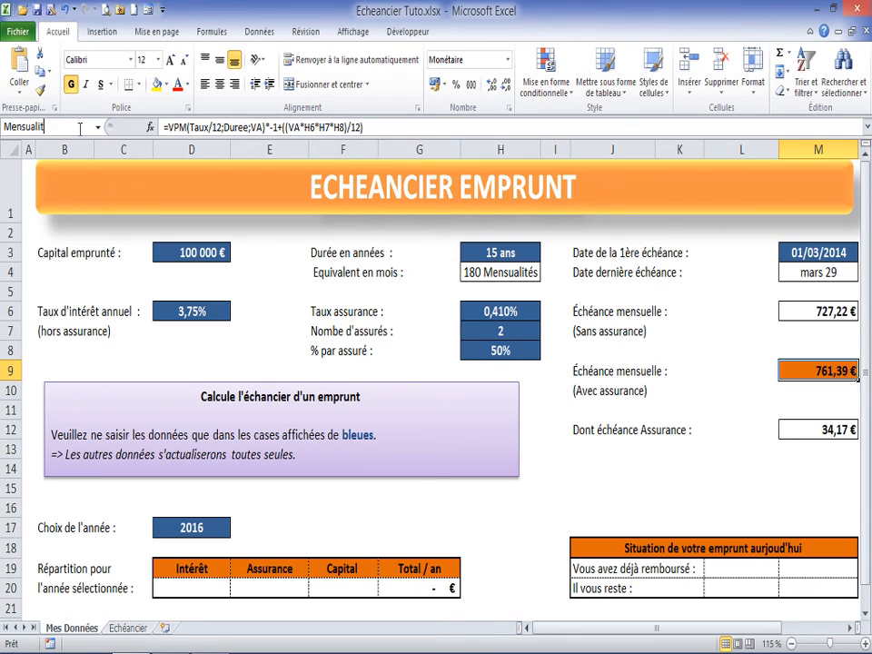
pyautogui.press('Return')
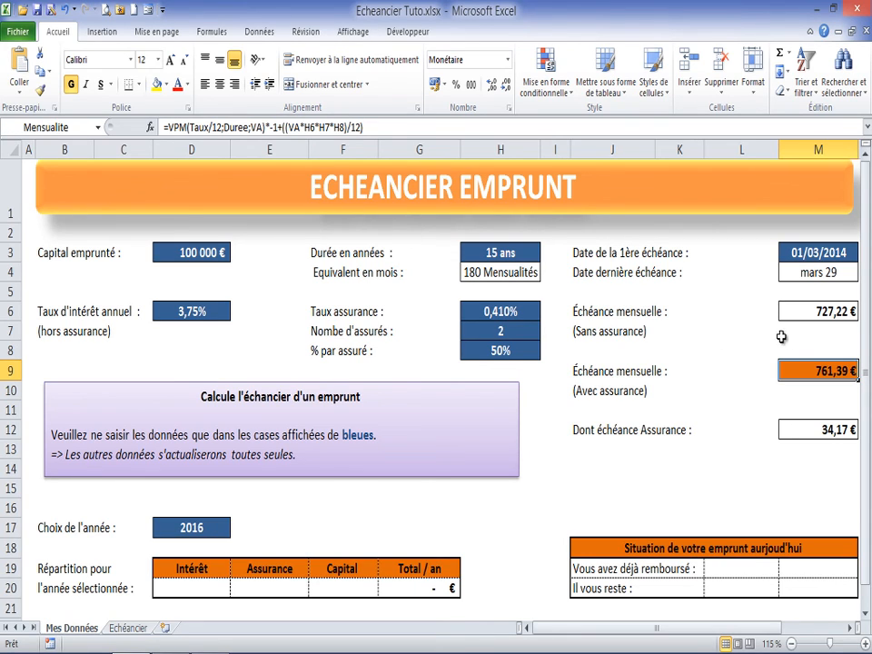
# Step: Review the workbook's defined names and their cell references in the name manager, along with the input cells they cover
pyautogui.click(791, 430)
pyautogui.click(804, 370)
pyautogui.click(497, 251)
pyautogui.click(500, 307)
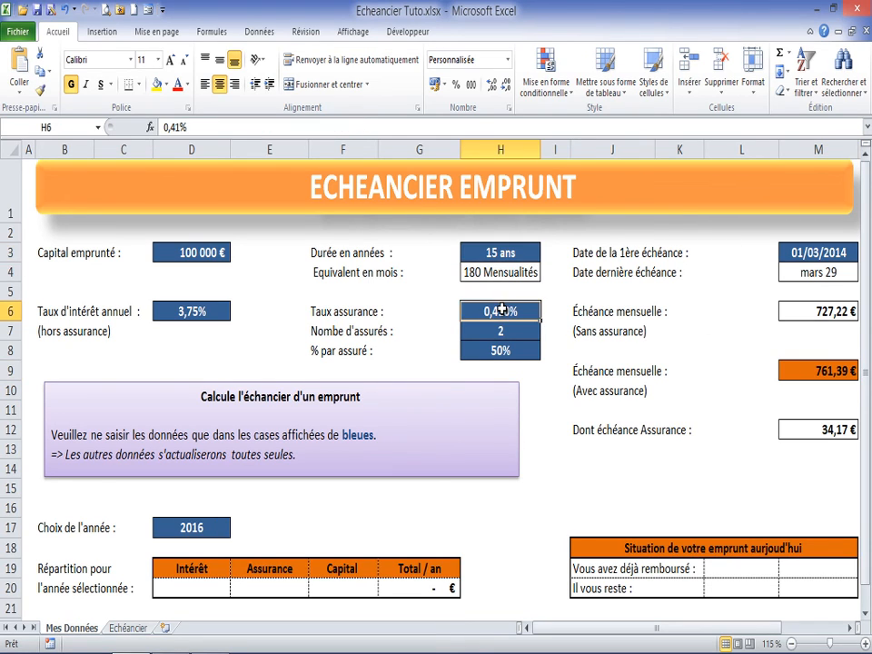
pyautogui.click(194, 259)
pyautogui.click(193, 311)
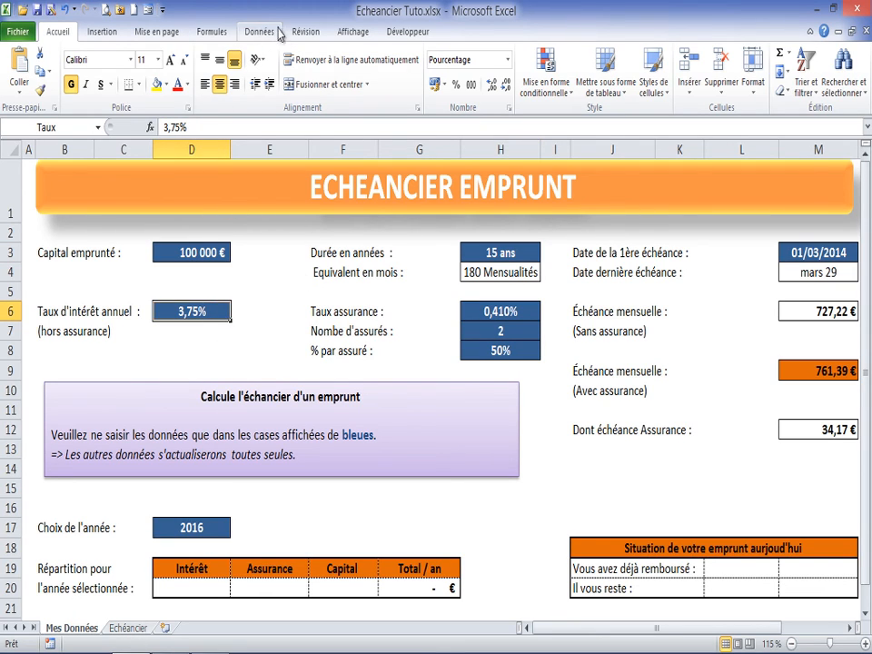
pyautogui.click(215, 34)
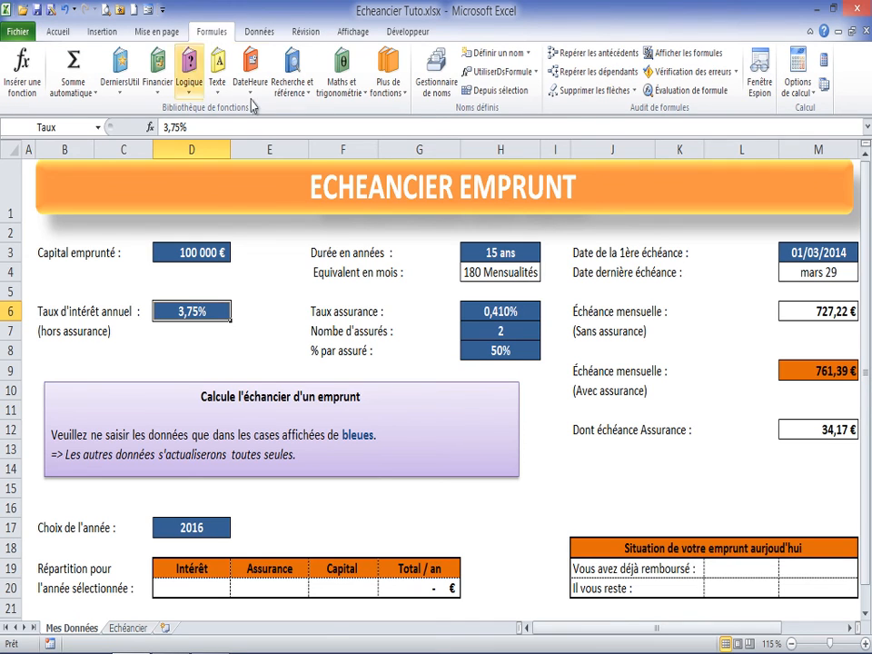
pyautogui.click(436, 80)
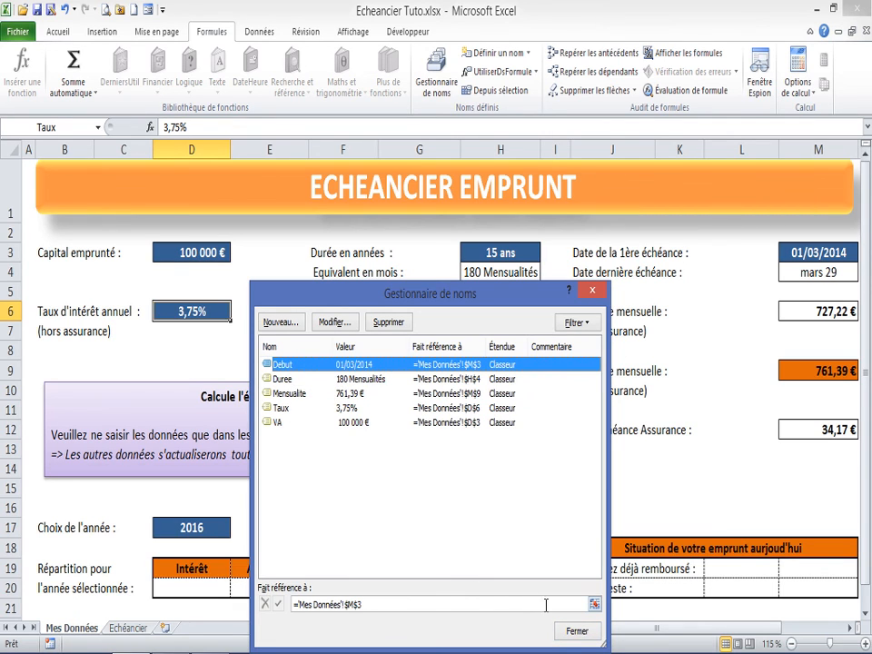
pyautogui.click(579, 633)
pyautogui.click(829, 373)
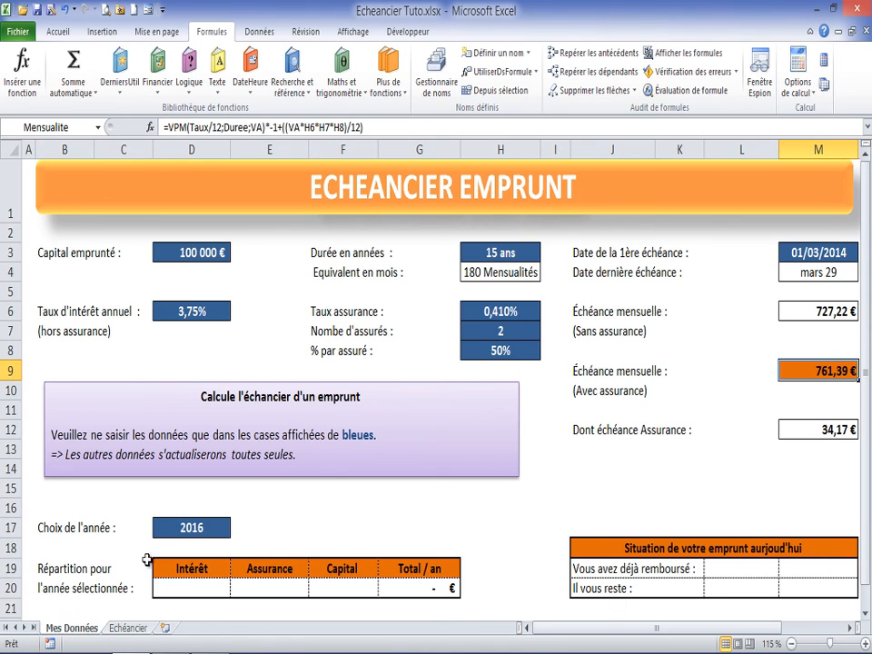
# Step: Switch to the Echéancier sheet and compare its Numéro Échéance column with the duration in months on Mes Données
pyautogui.scroll(-1, 380, 522)
pyautogui.scroll(1, 380, 522)
pyautogui.click(137, 629)
pyautogui.scroll(2, 427, 209)
pyautogui.moveTo(865, 181); pyautogui.dragTo(865, 156)
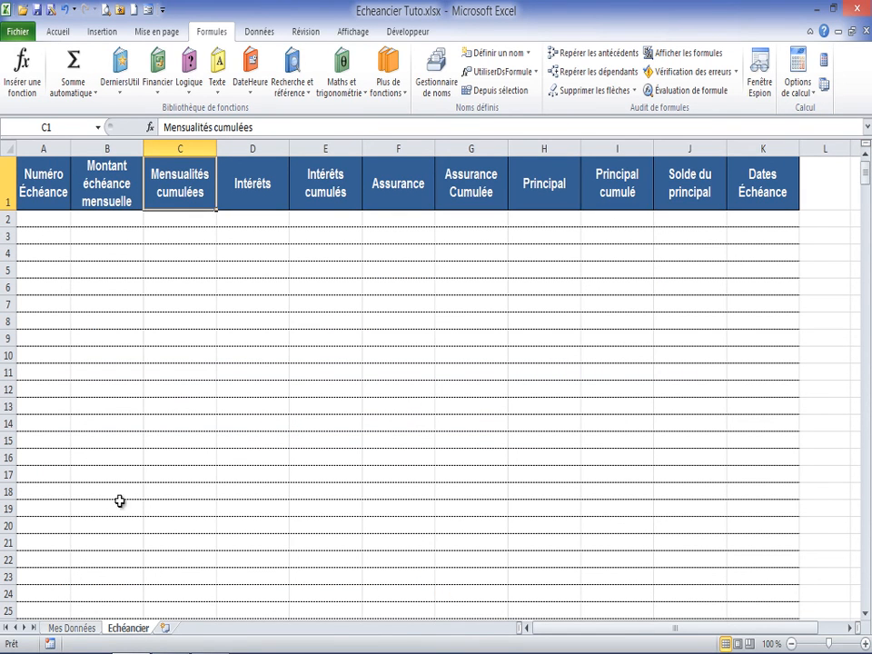
pyautogui.click(40, 177)
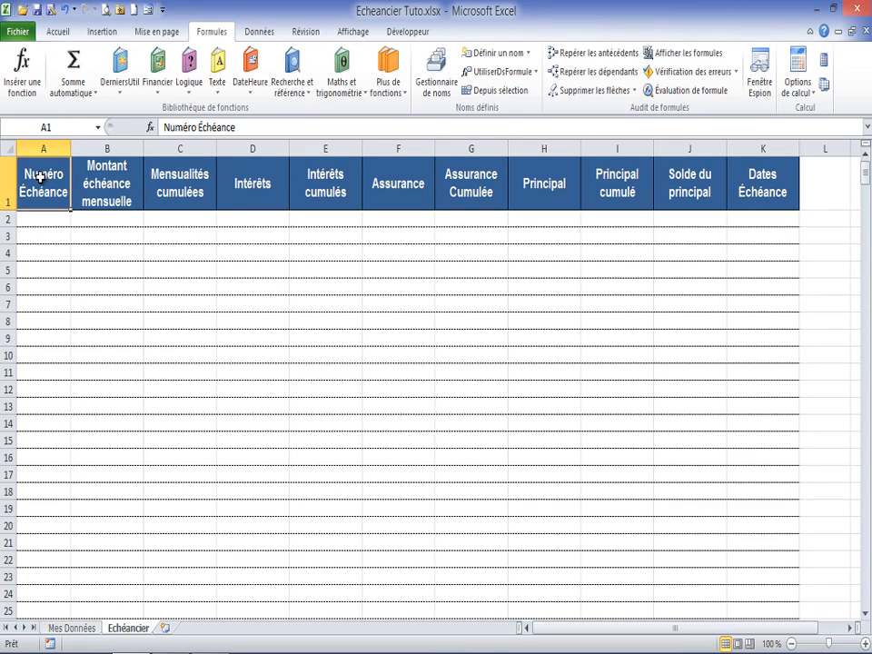
pyautogui.click(31, 218)
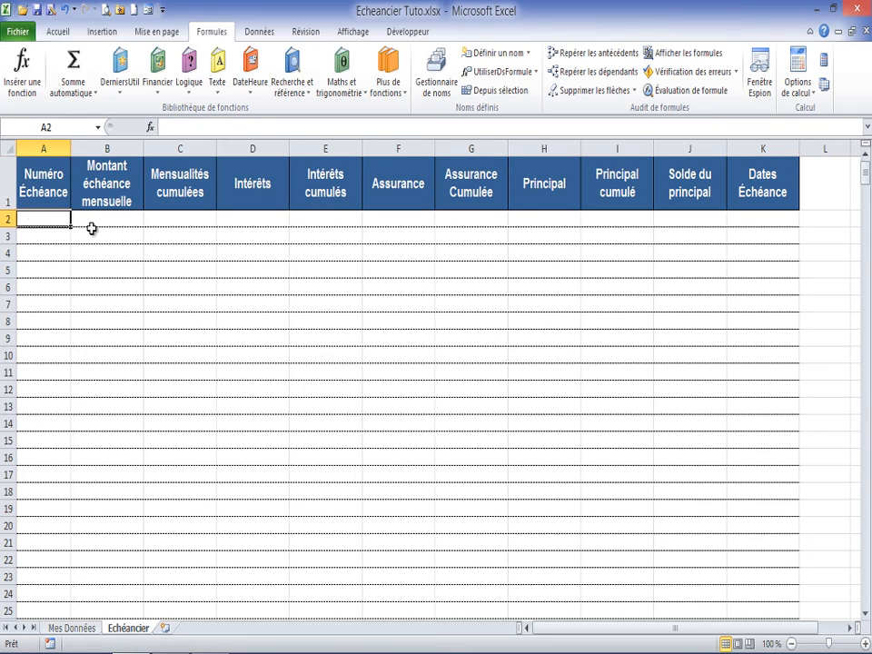
pyautogui.click(22, 177)
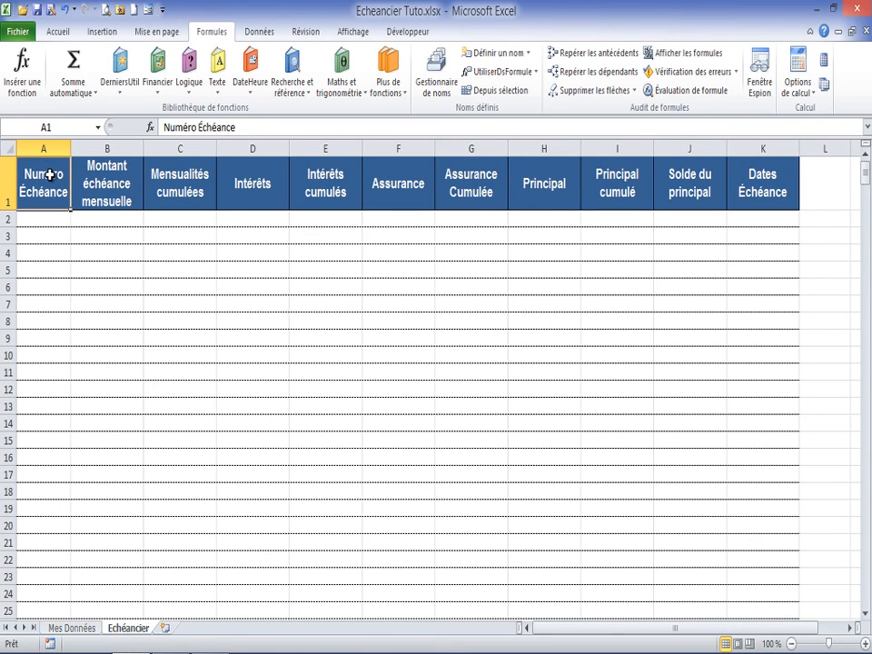
pyautogui.click(50, 238)
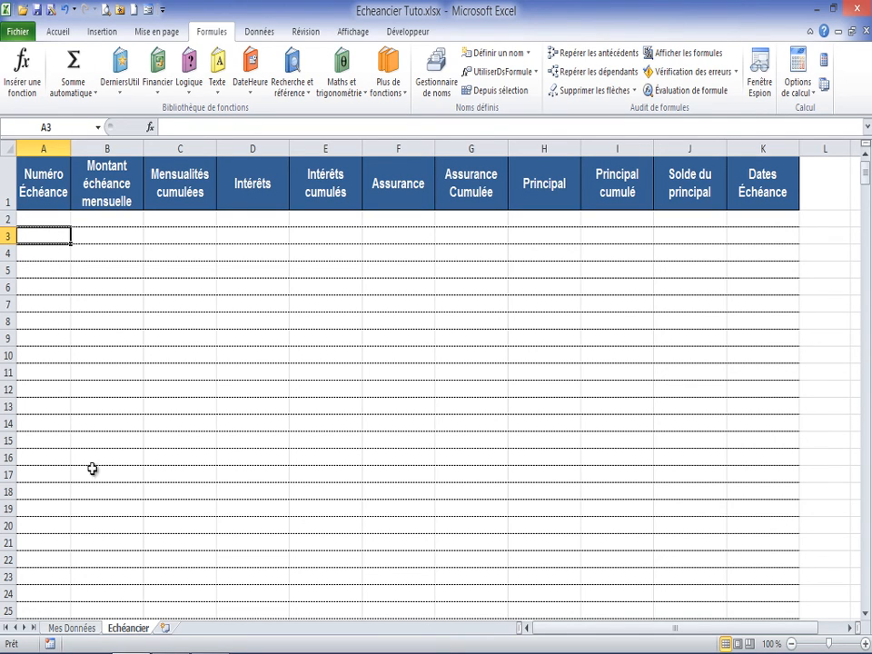
pyautogui.click(89, 626)
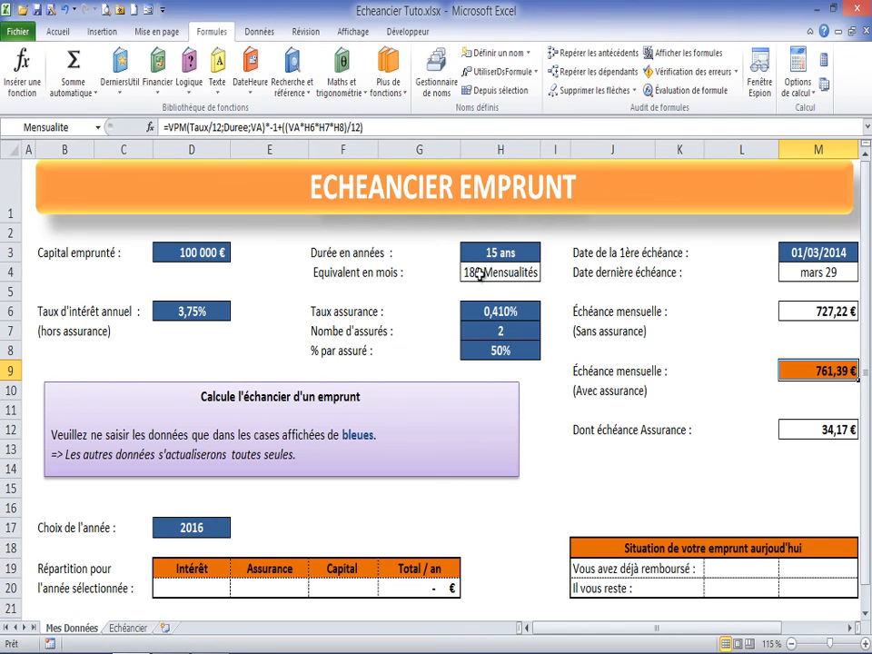
pyautogui.click(124, 627)
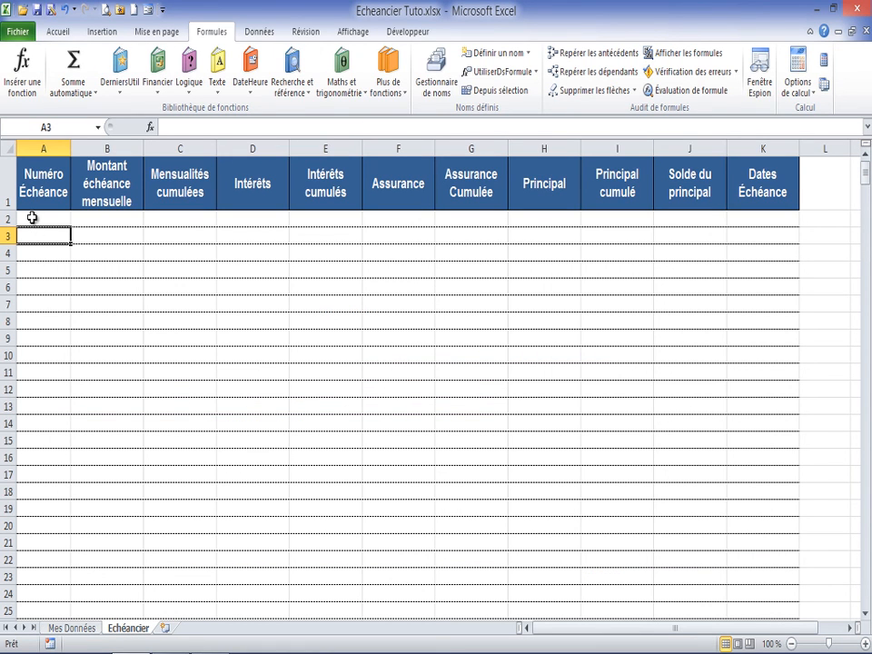
# Step: Examine the remaining columns of the Echéancier sheet, from Montant échéance mensuelle through Dates Échéance
pyautogui.click(104, 233)
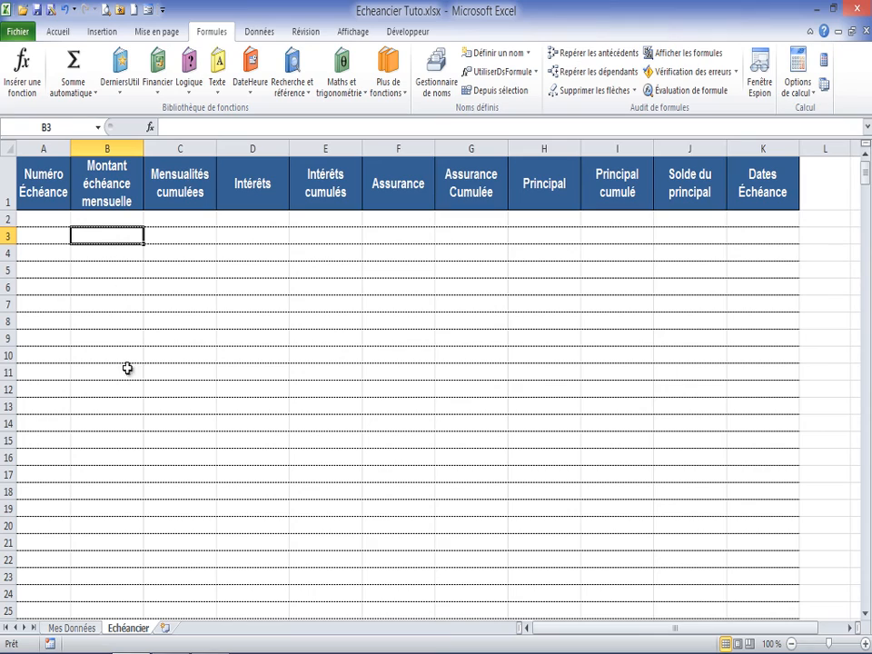
pyautogui.click(193, 234)
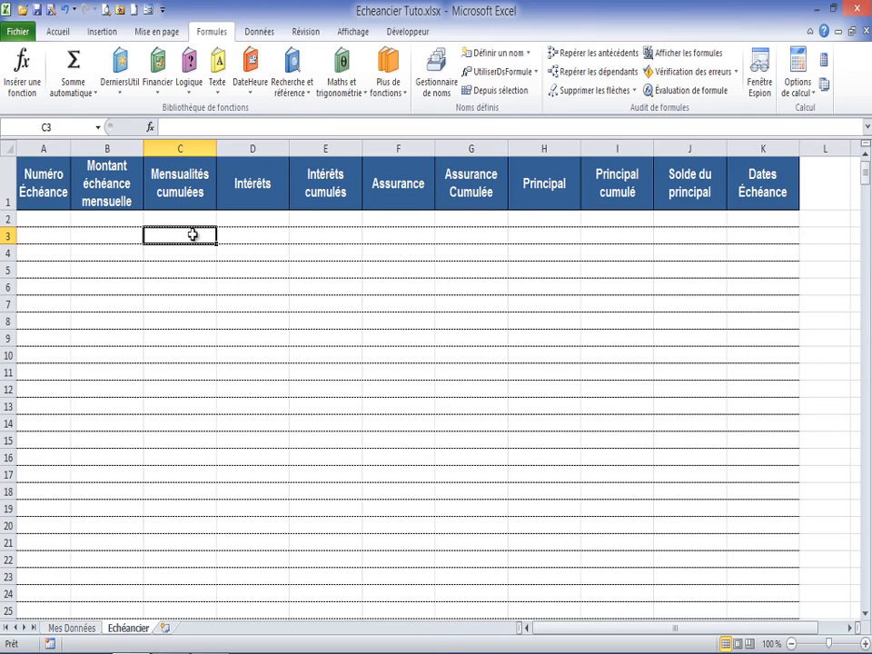
pyautogui.click(261, 235)
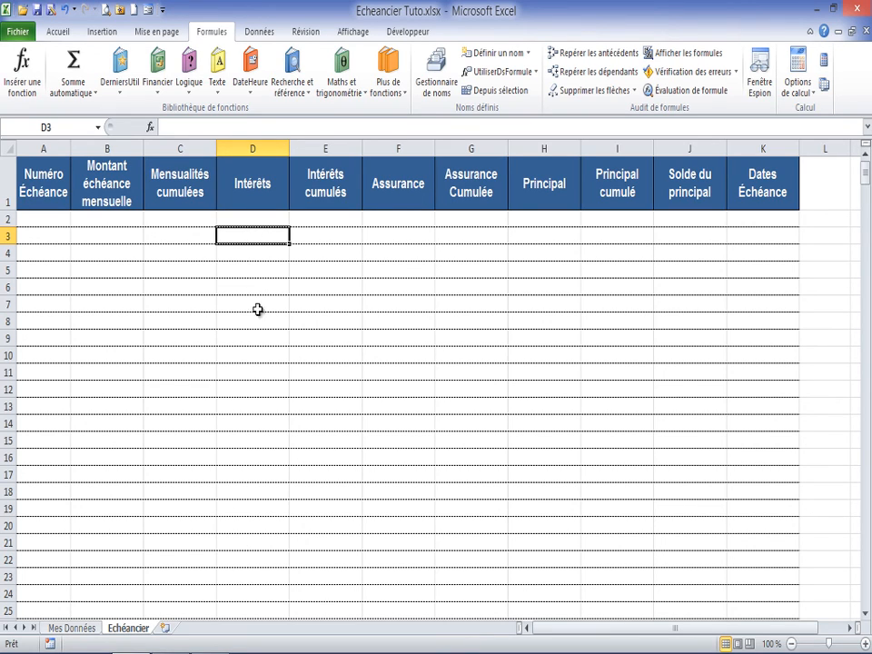
pyautogui.click(324, 236)
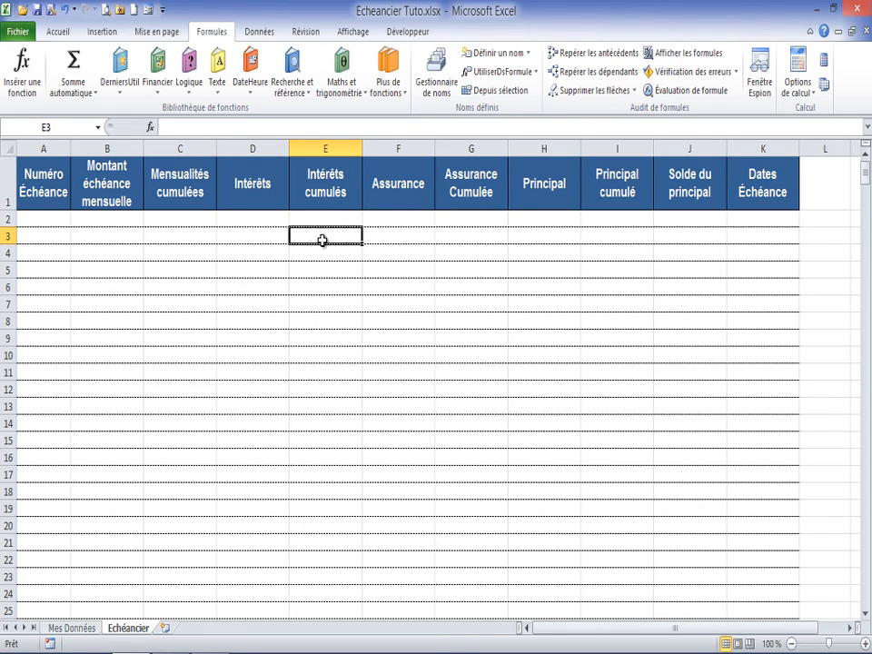
pyautogui.click(403, 234)
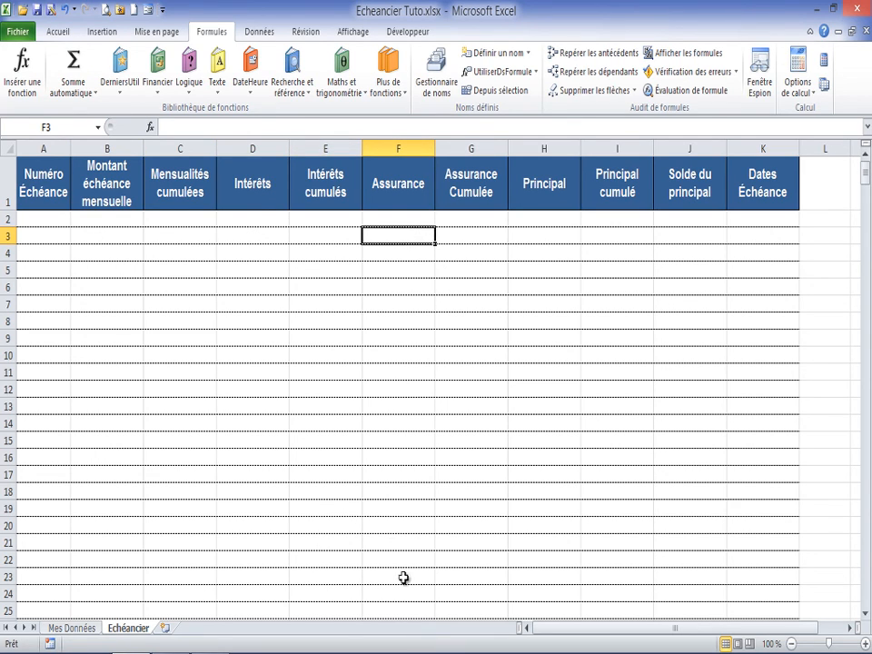
pyautogui.click(486, 237)
pyautogui.click(545, 237)
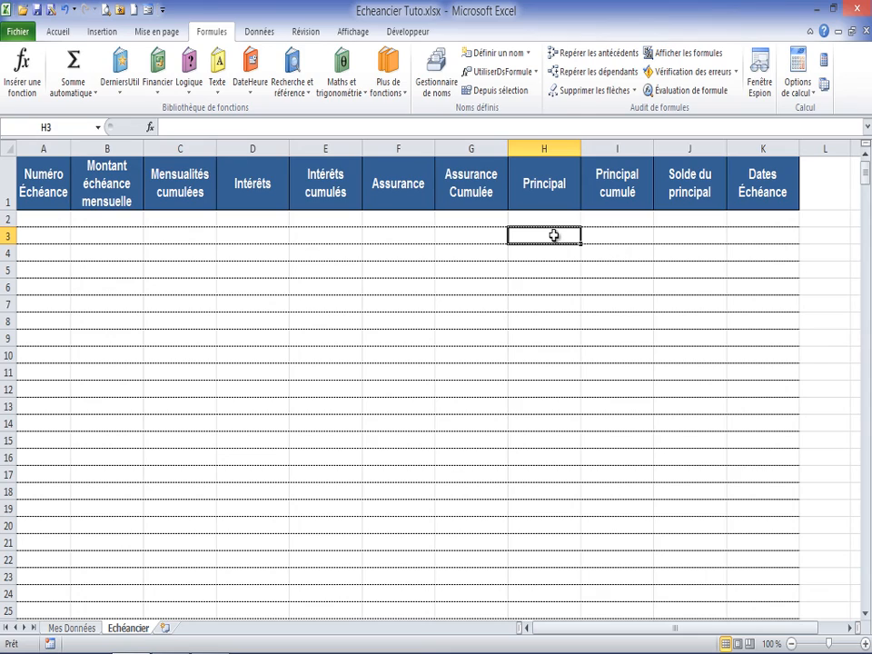
pyautogui.click(556, 185)
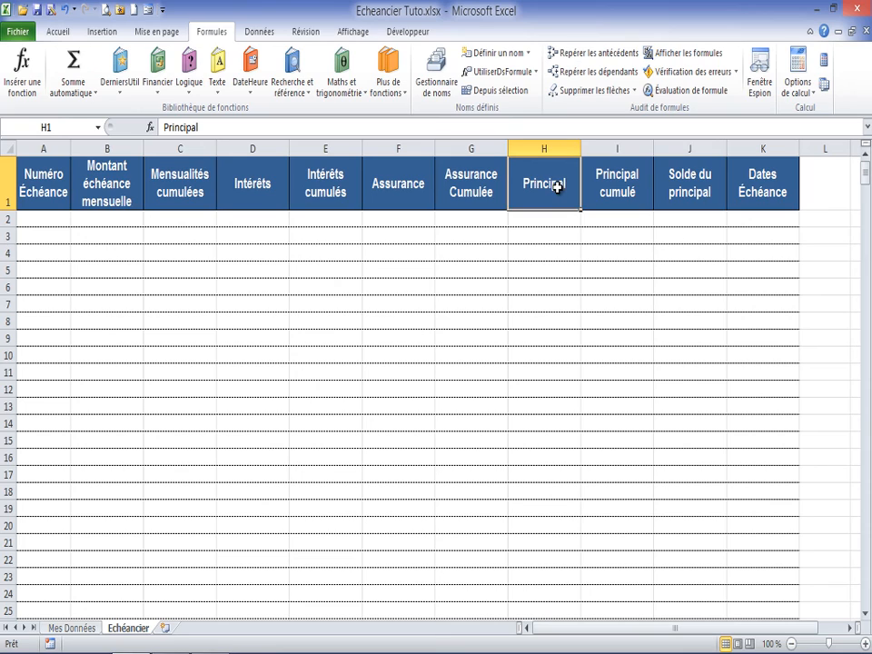
pyautogui.click(546, 238)
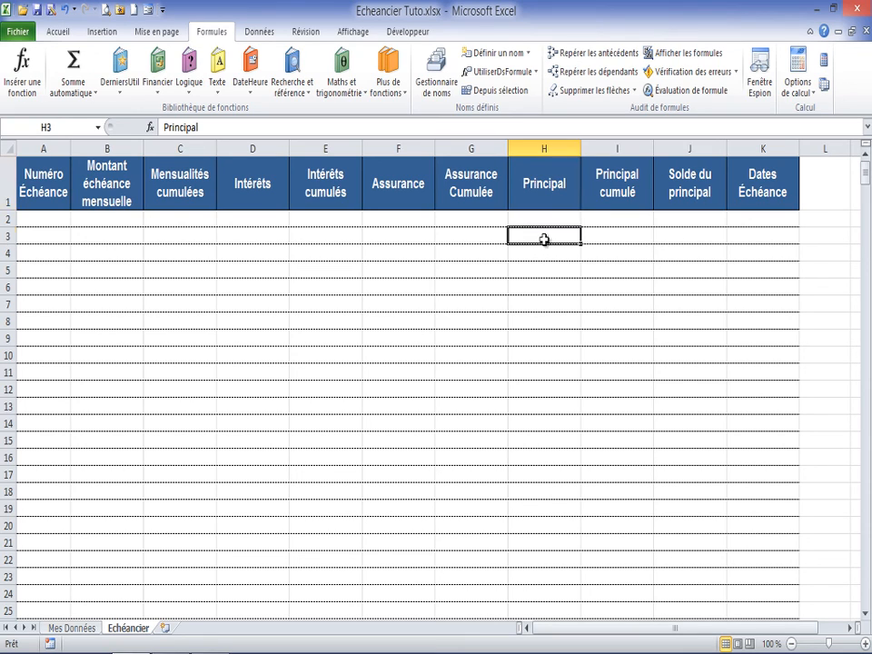
pyautogui.click(624, 241)
pyautogui.click(682, 236)
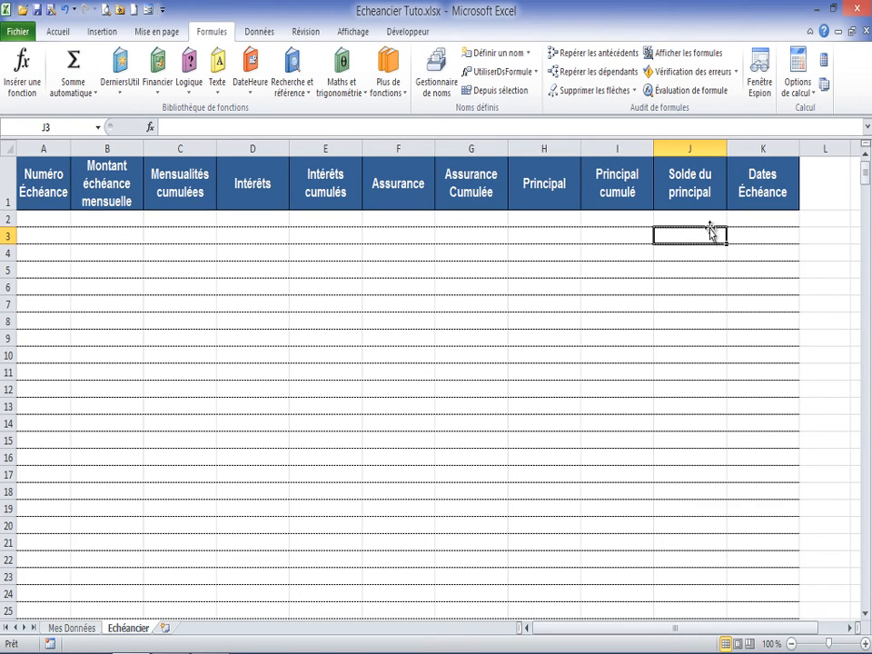
pyautogui.click(766, 236)
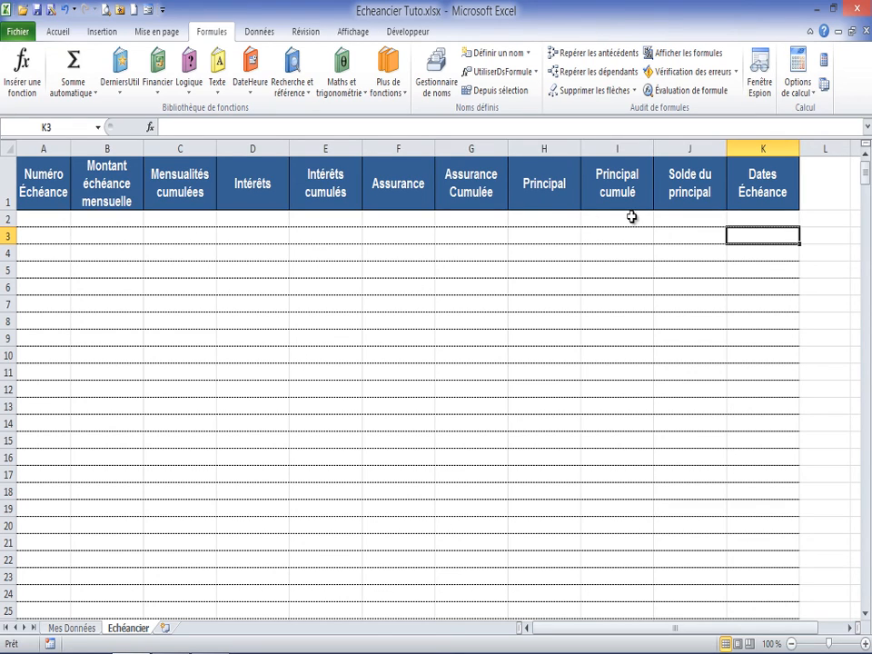
# Step: Enter the formula =VA in cell J2 of the Echéancier sheet as the opening Solde du principal
pyautogui.click(696, 215)
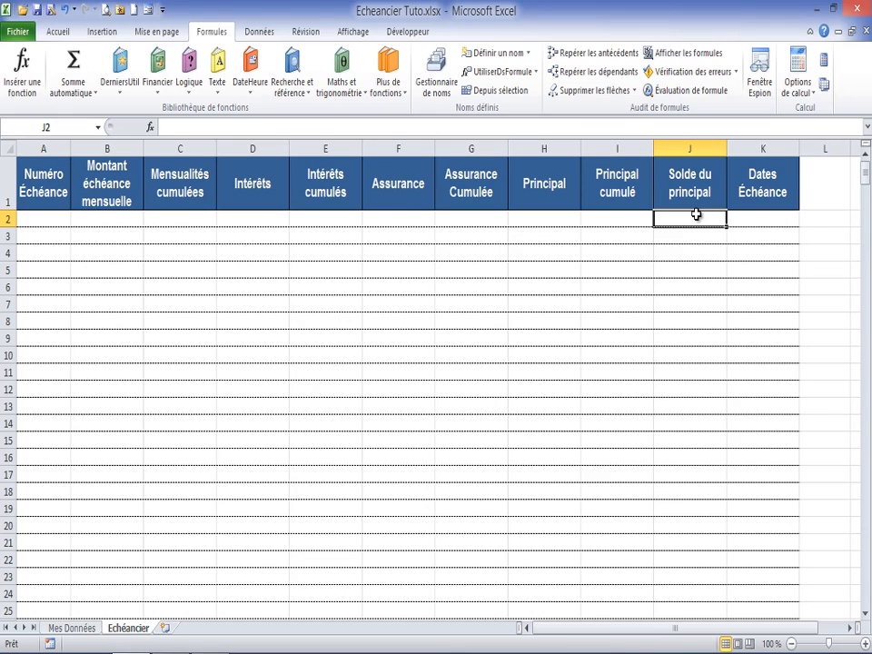
pyautogui.write('=')
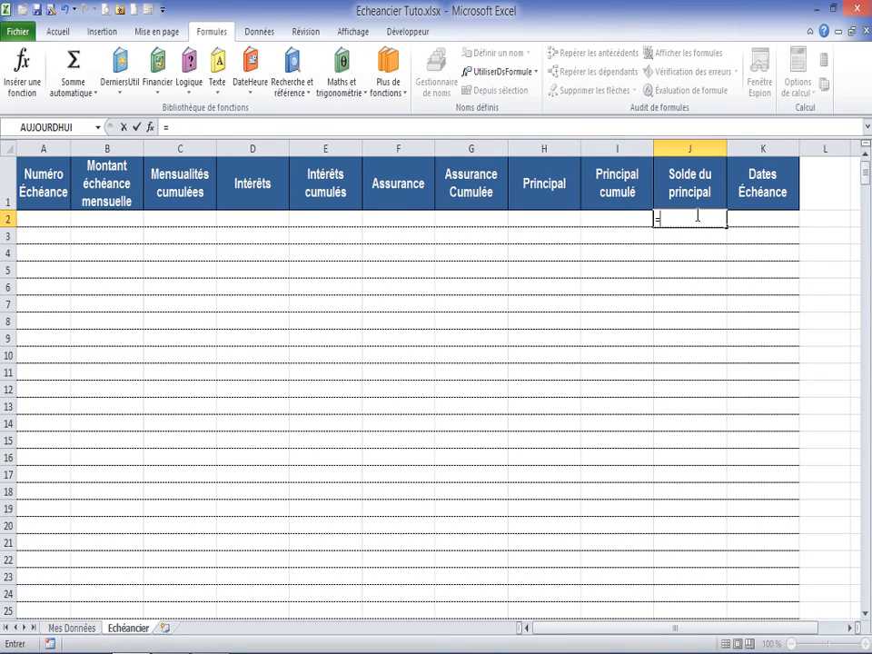
pyautogui.write('va')
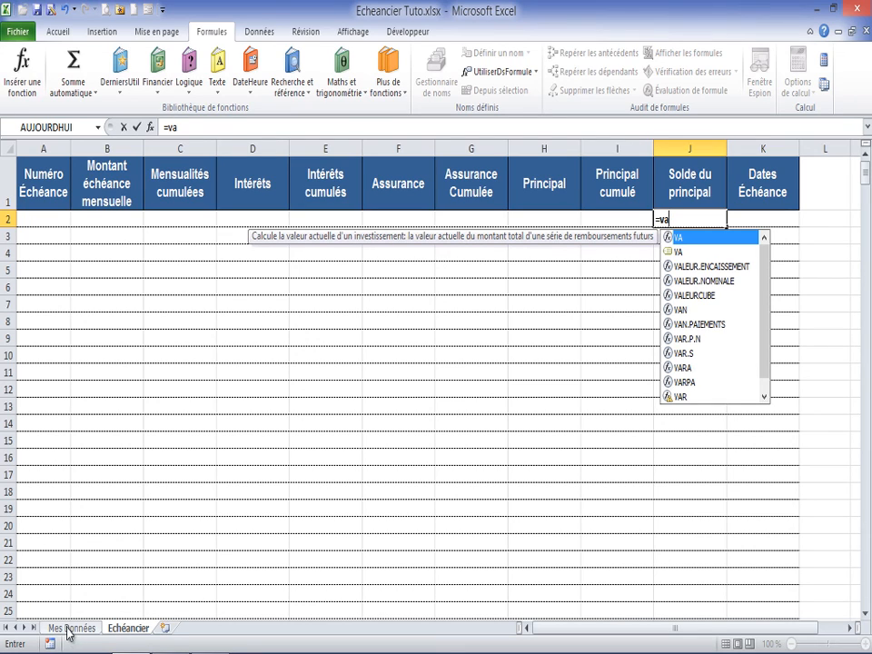
pyautogui.doubleClick(677, 252)
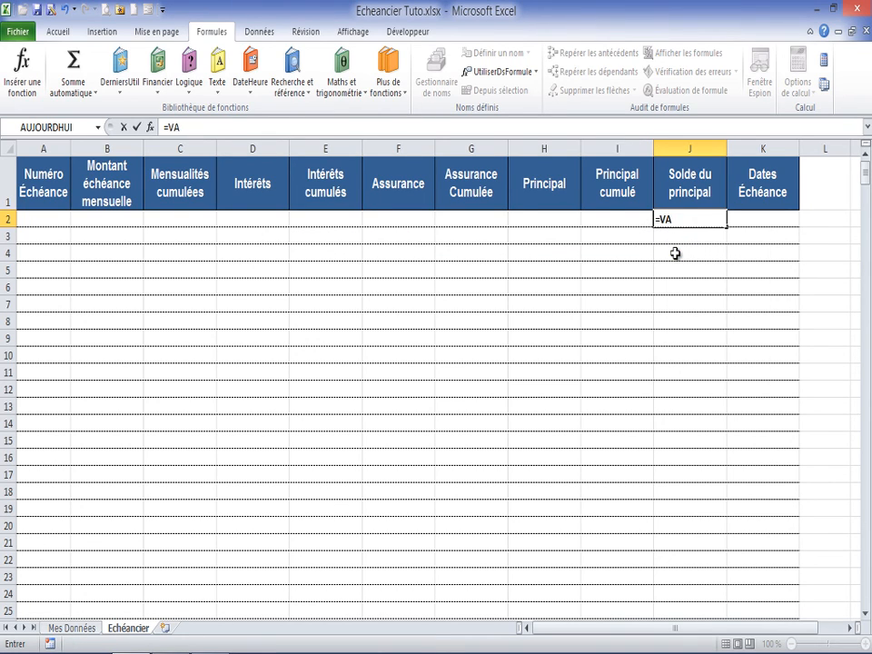
pyautogui.press('Return')
# Step: Change the opening Solde du principal formula in J2 to =SI(Mensualite<>0;VA;"")
pyautogui.click(693, 219)
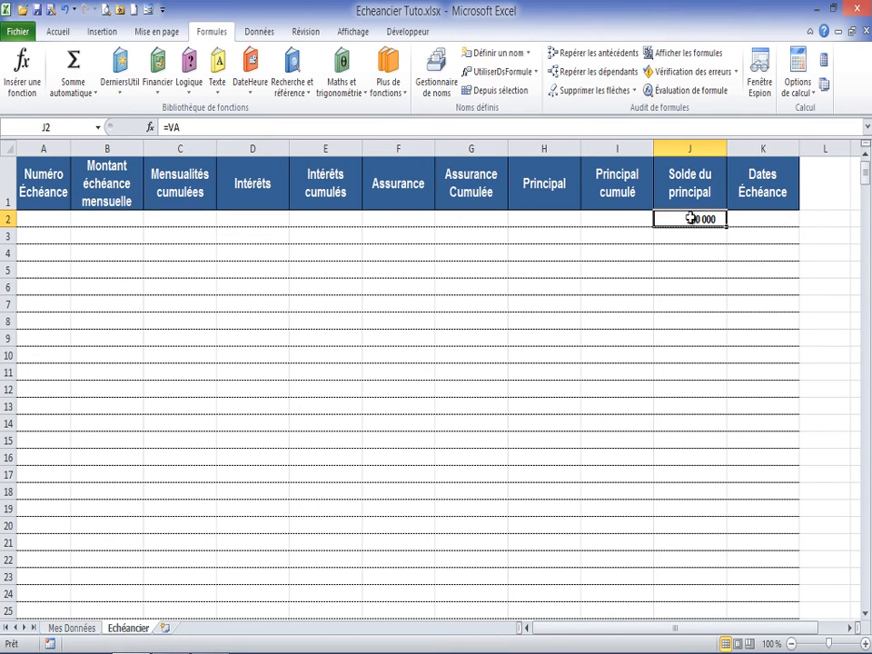
pyautogui.click(170, 129)
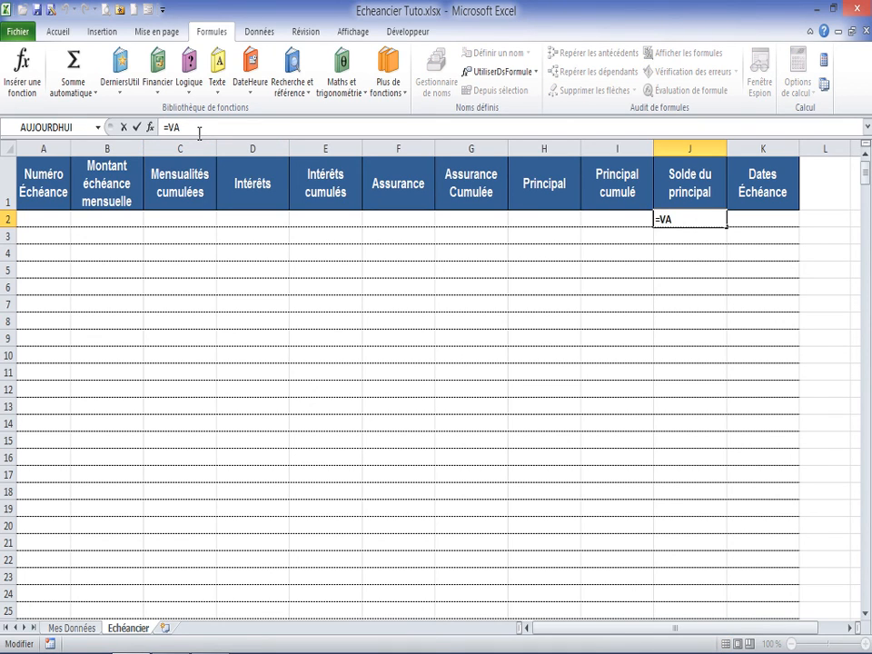
pyautogui.write('si(')
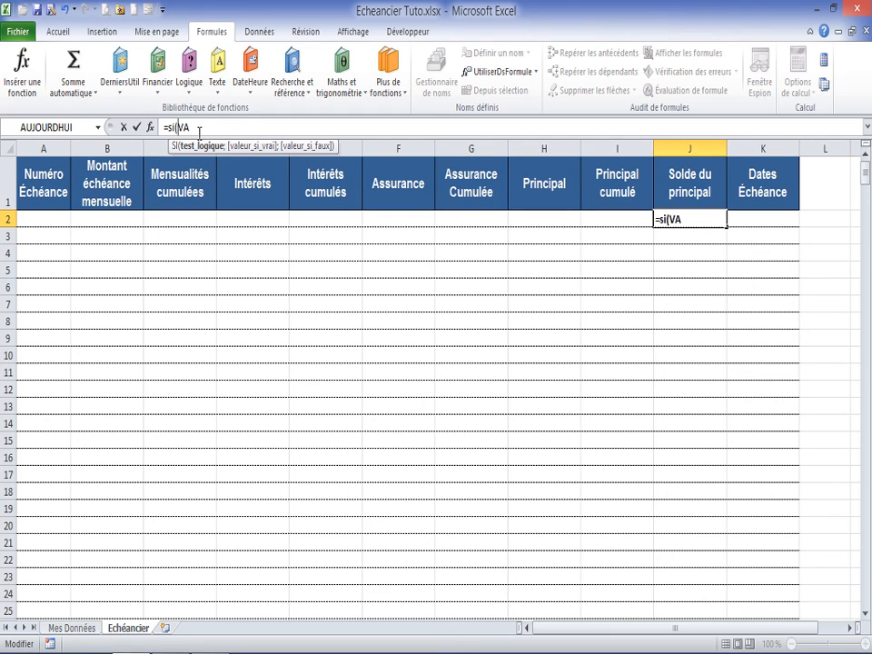
pyautogui.write('Mens')
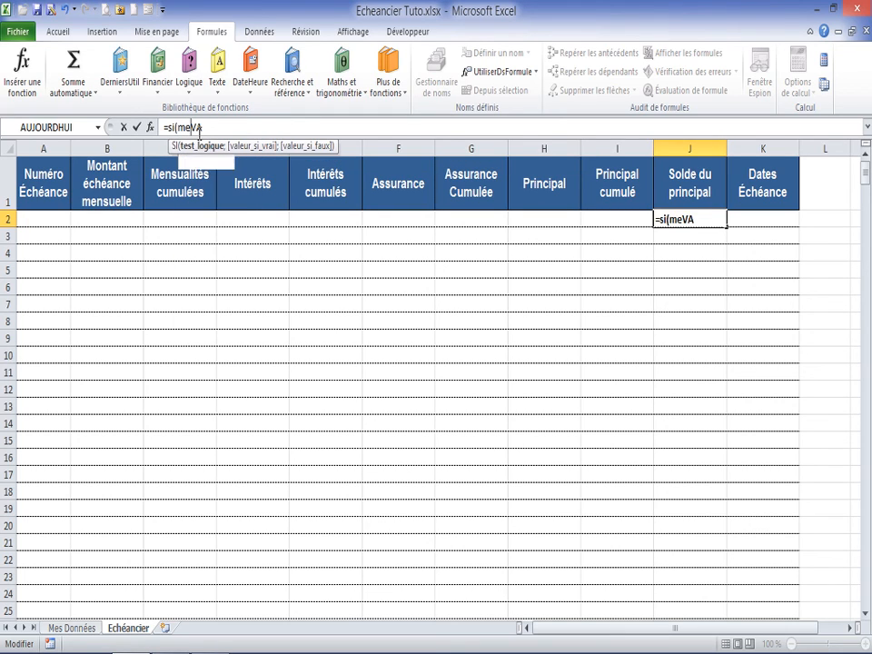
pyautogui.press('Tab')
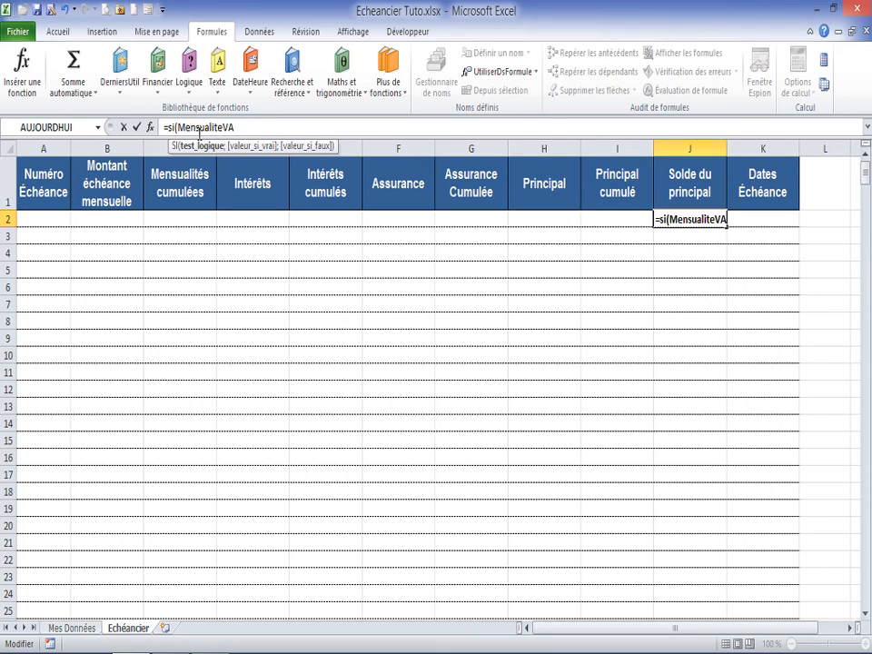
pyautogui.write('<>0')
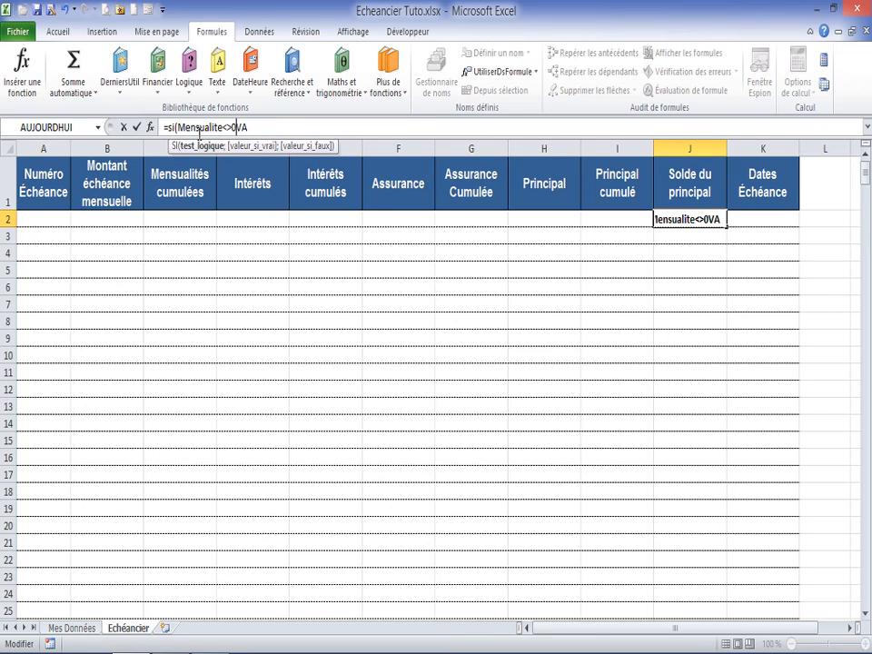
pyautogui.write(';VA')
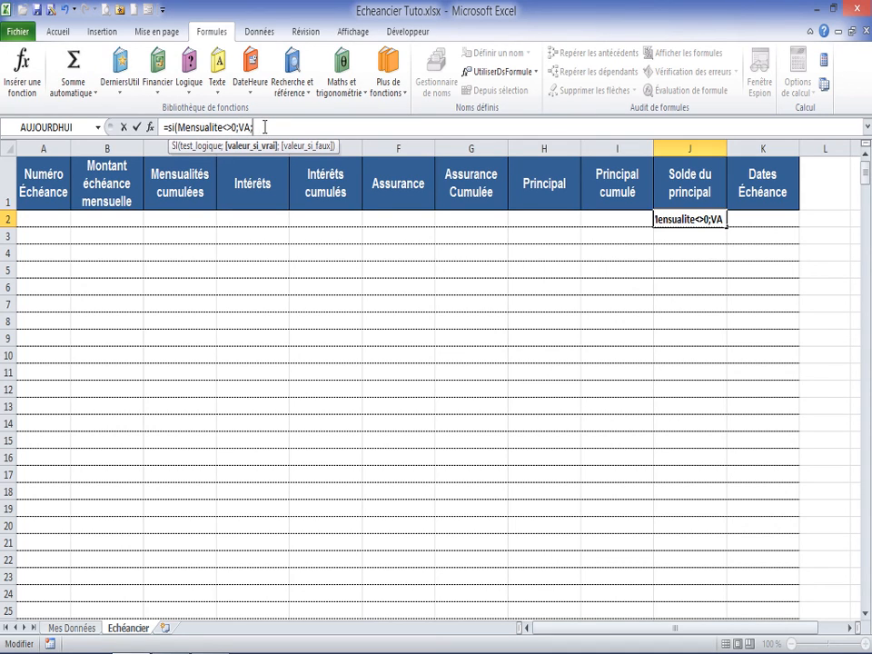
pyautogui.write(';')
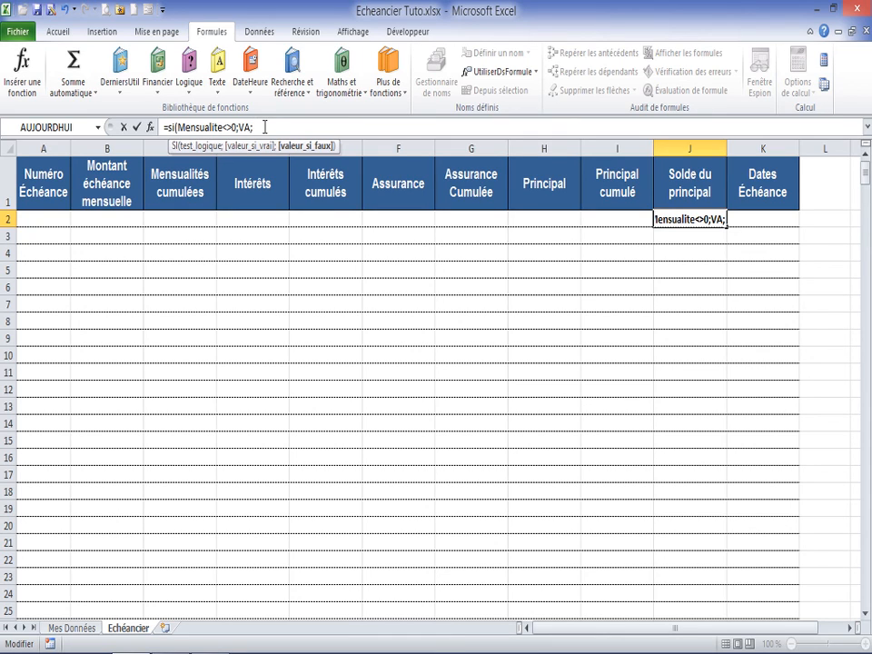
pyautogui.write('""')
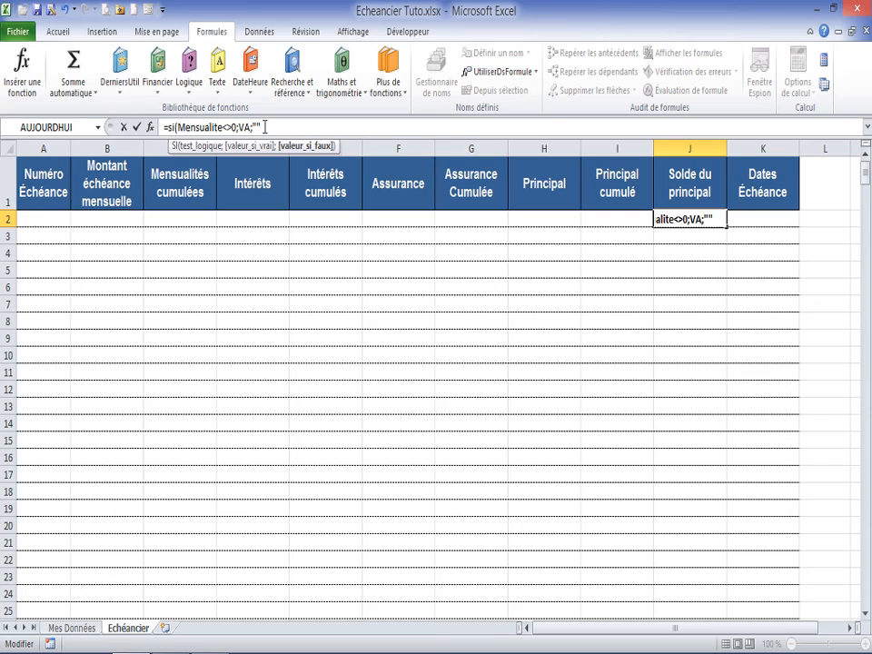
pyautogui.write(')')
pyautogui.press('Return')
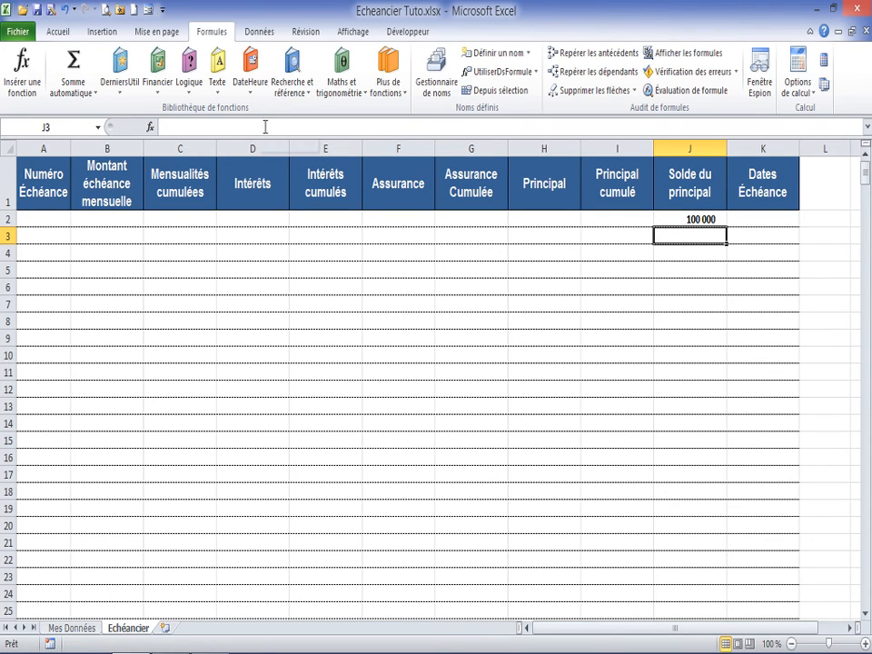
pyautogui.click(687, 218)
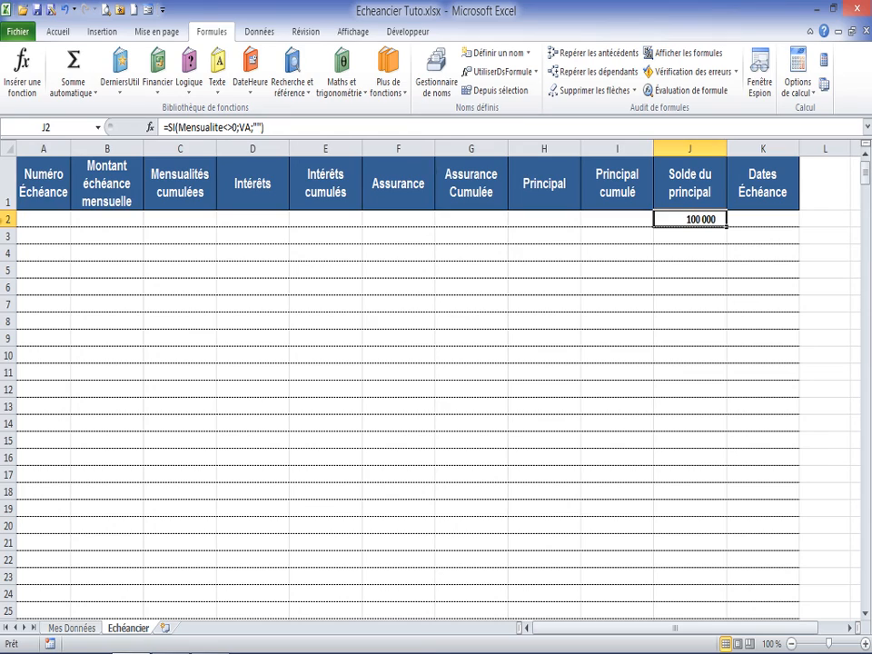
# Step: Enter the formula =SI(A2<Duree;A2+1;"") in cell A3 to number the first instalment
pyautogui.click(36, 234)
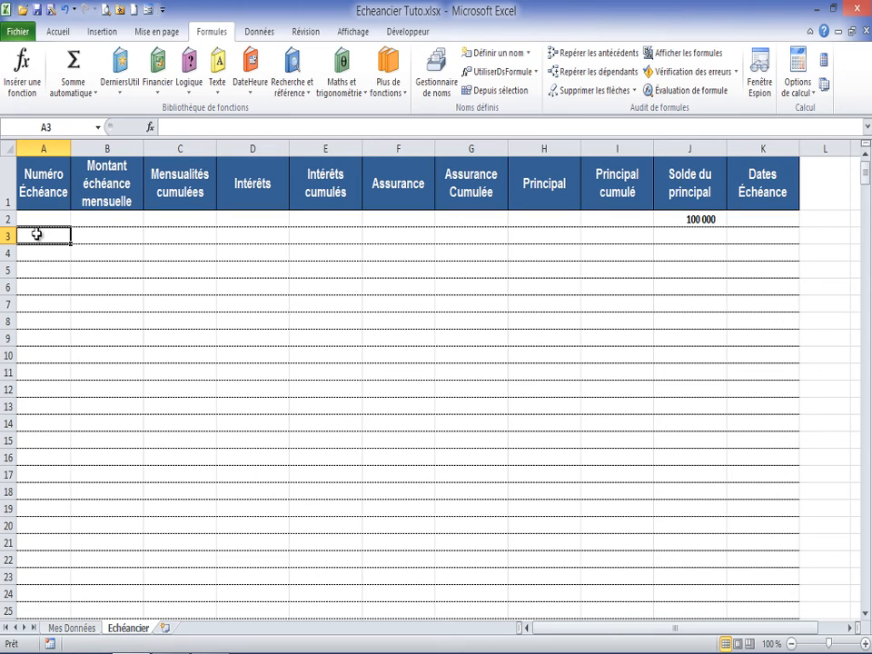
pyautogui.write('=')
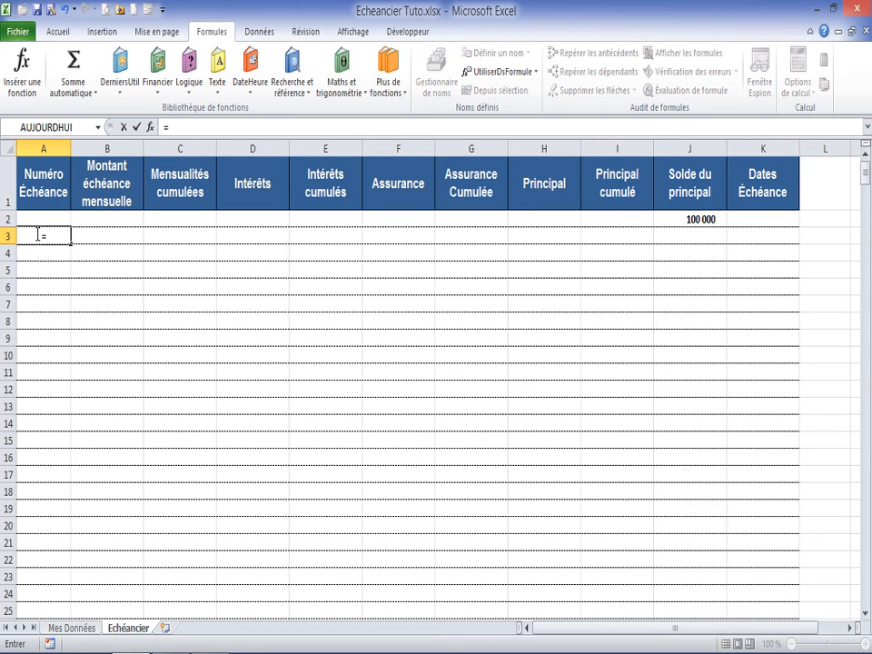
pyautogui.write('si(')
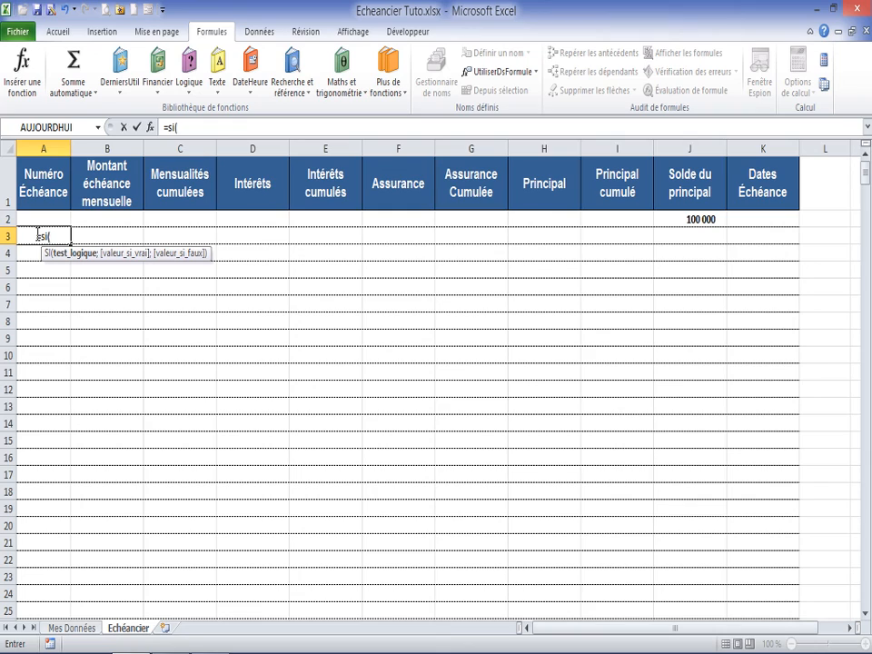
pyautogui.click(40, 218)
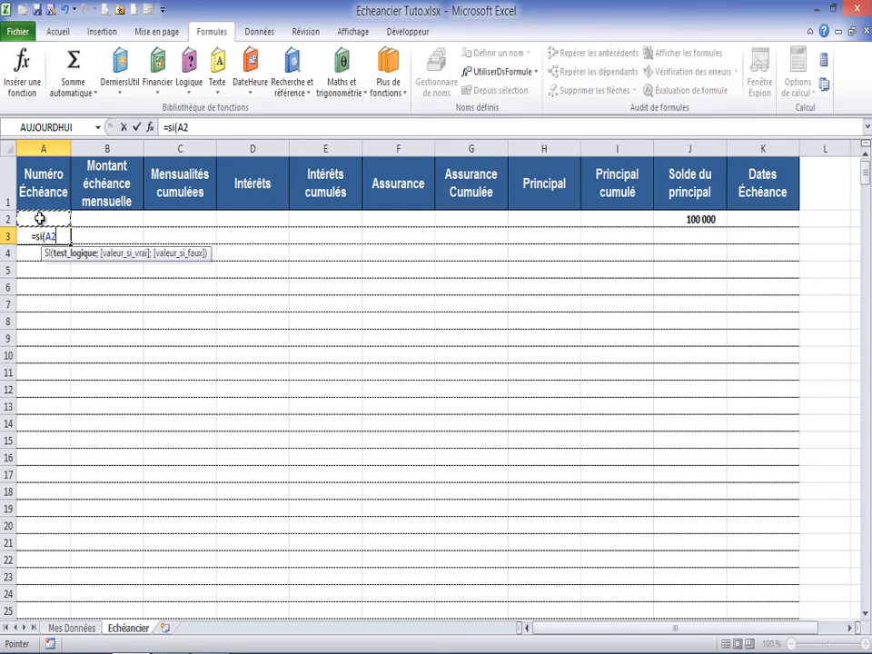
pyautogui.write('<')
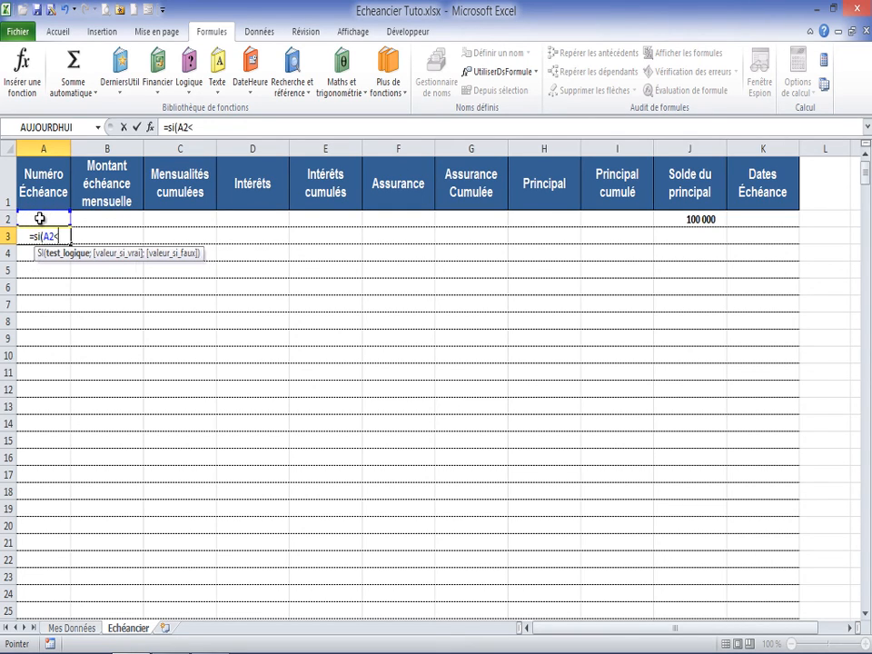
pyautogui.write('dure')
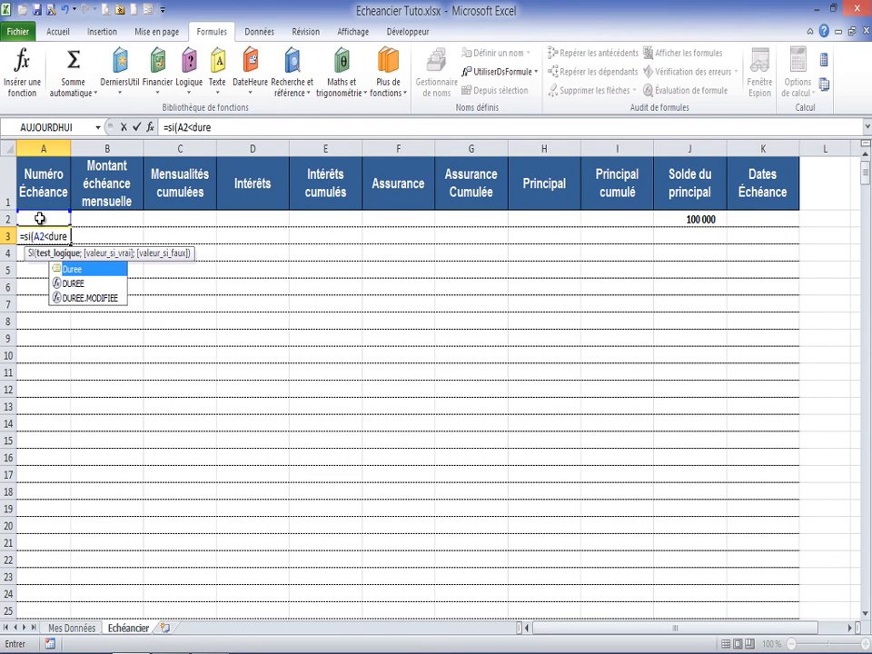
pyautogui.press('Tab')
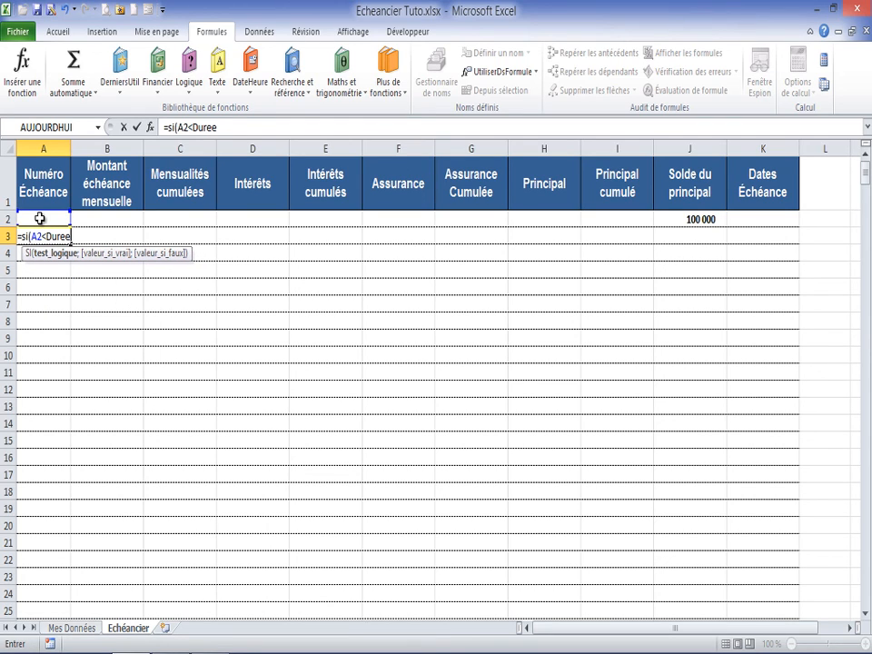
pyautogui.write(';')
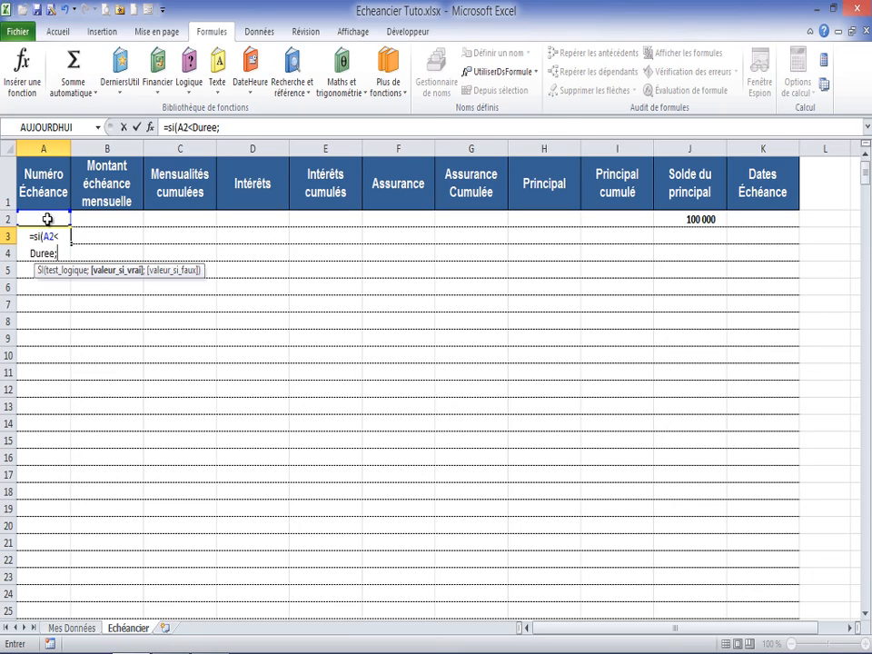
pyautogui.write('A2+1')
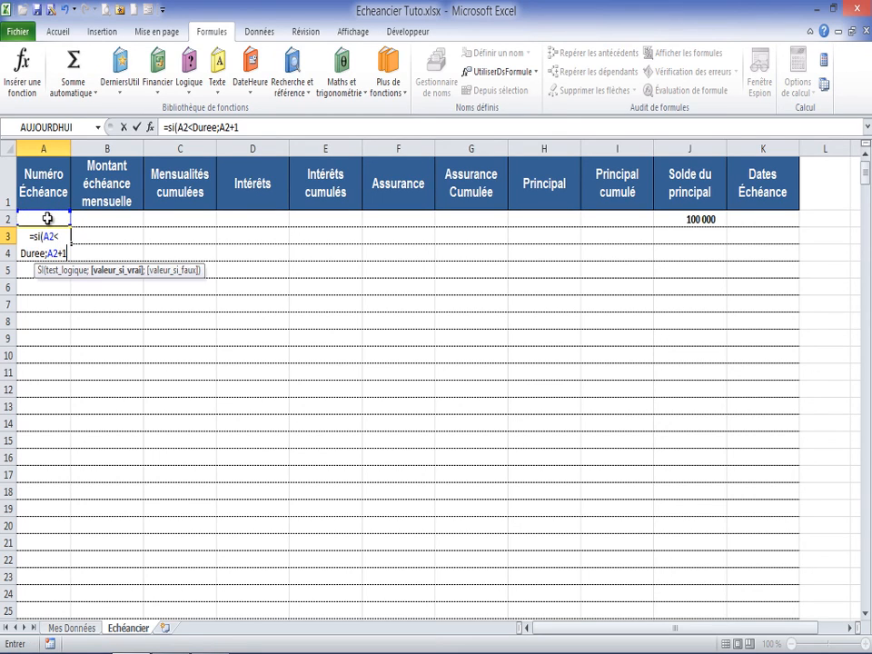
pyautogui.write(';')
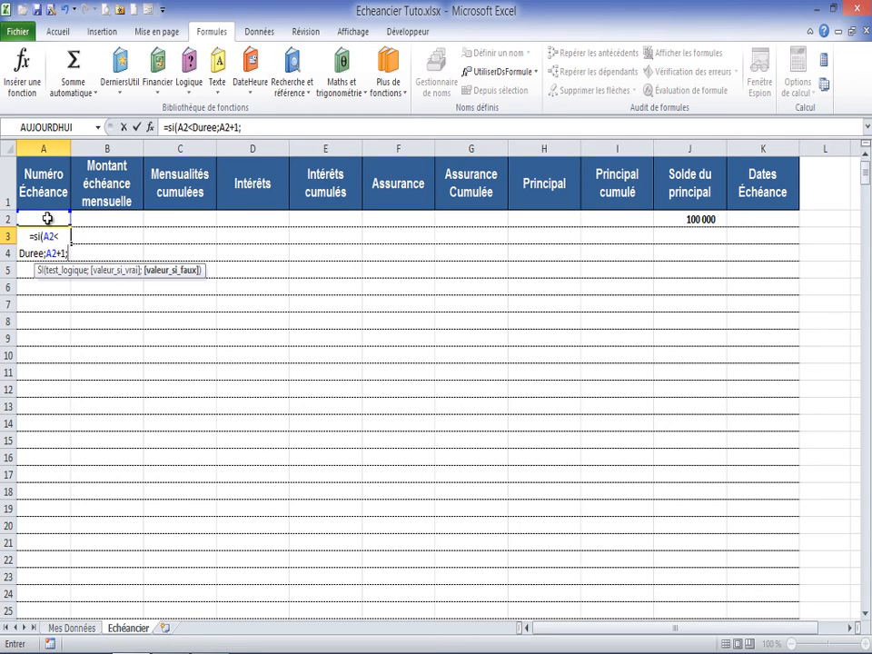
pyautogui.write('""')
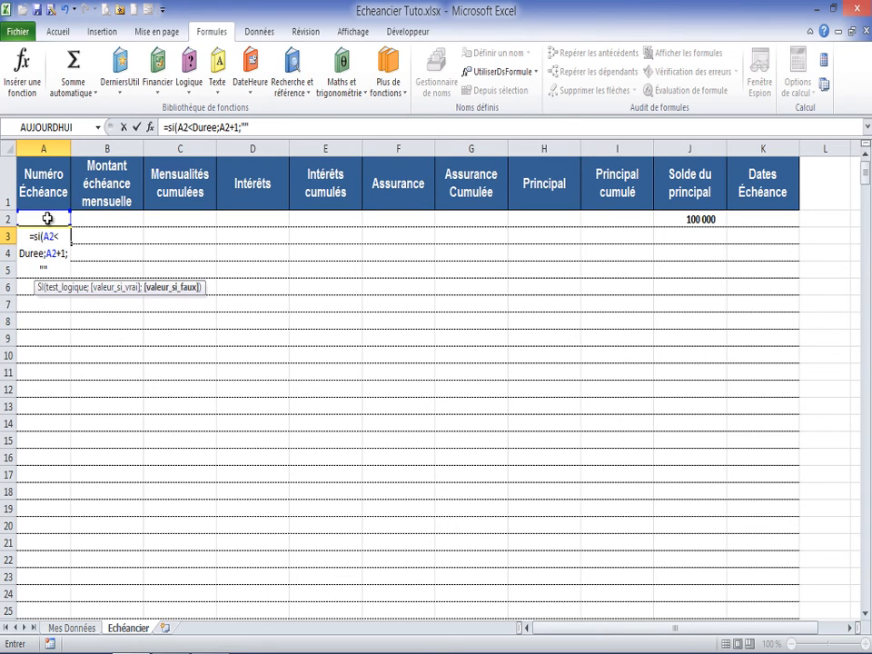
pyautogui.write(')')
pyautogui.press('Return')
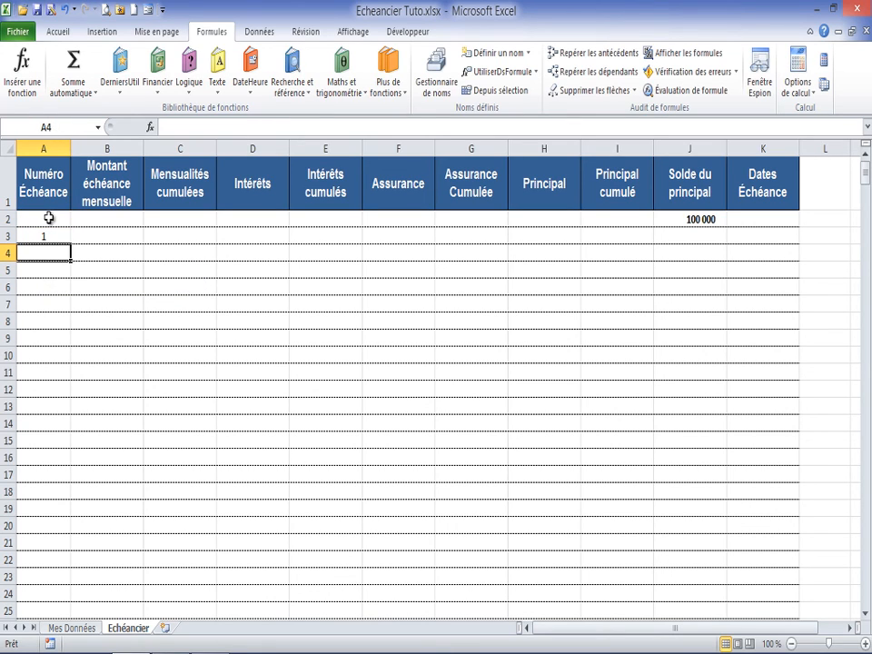
# Step: Fill the A3 formula down the Numéro Échéance column to row 500 and check where the numbering ends
pyautogui.click(49, 235)
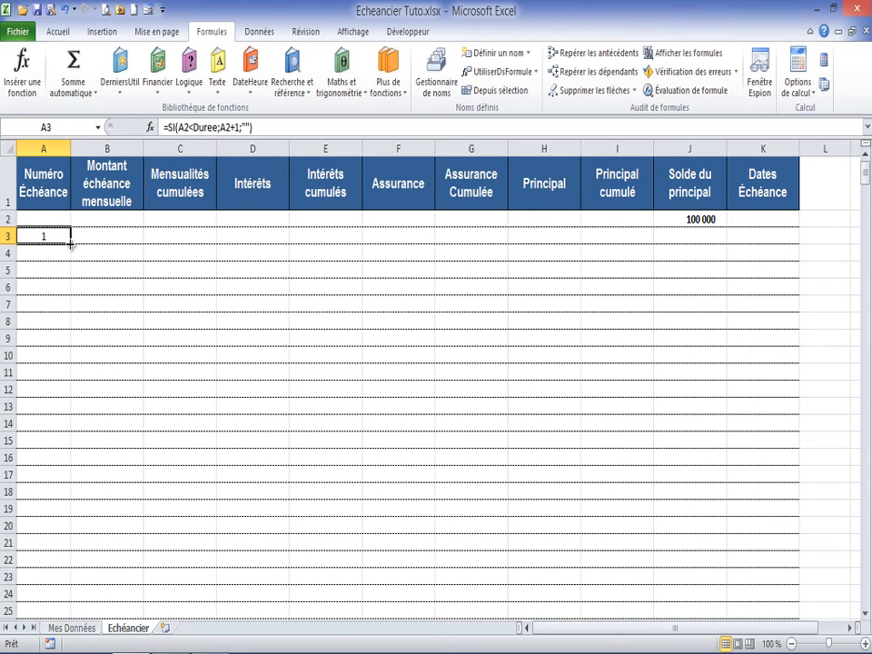
pyautogui.moveTo(70, 243); pyautogui.dragTo(70, 595)
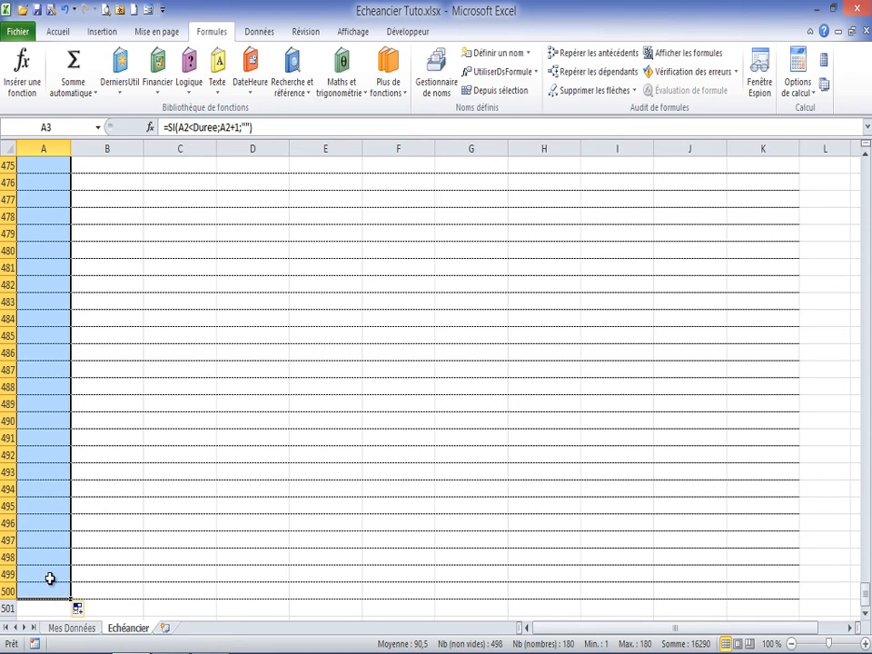
pyautogui.moveTo(866, 602); pyautogui.dragTo(866, 162)
pyautogui.scroll(-20, 60, 352)
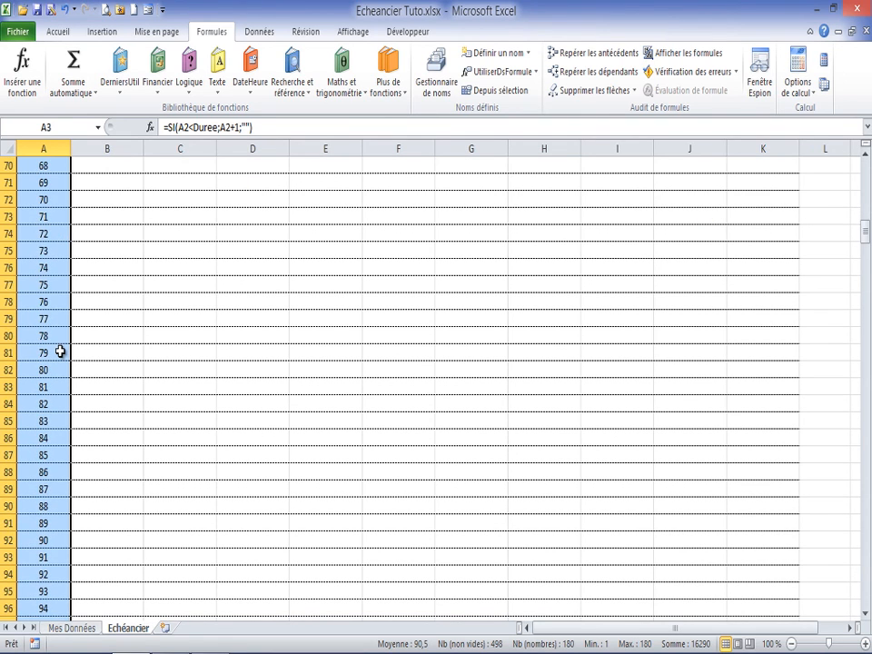
pyautogui.scroll(-19, 60, 351)
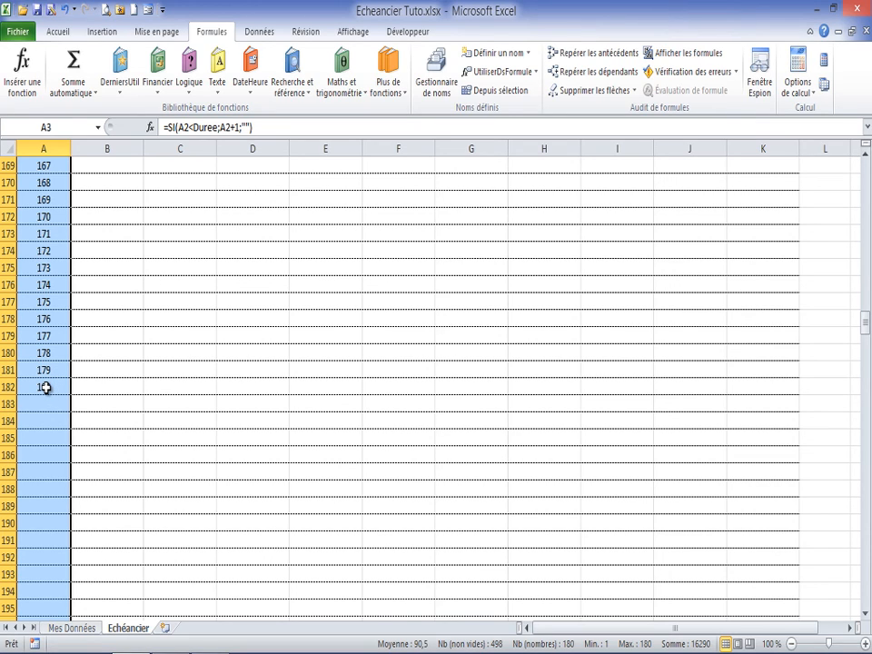
# Step: Set the loan duration on Mes Données to 20 years and check the last instalment number on the Echéancier sheet
pyautogui.click(80, 628)
pyautogui.click(514, 257)
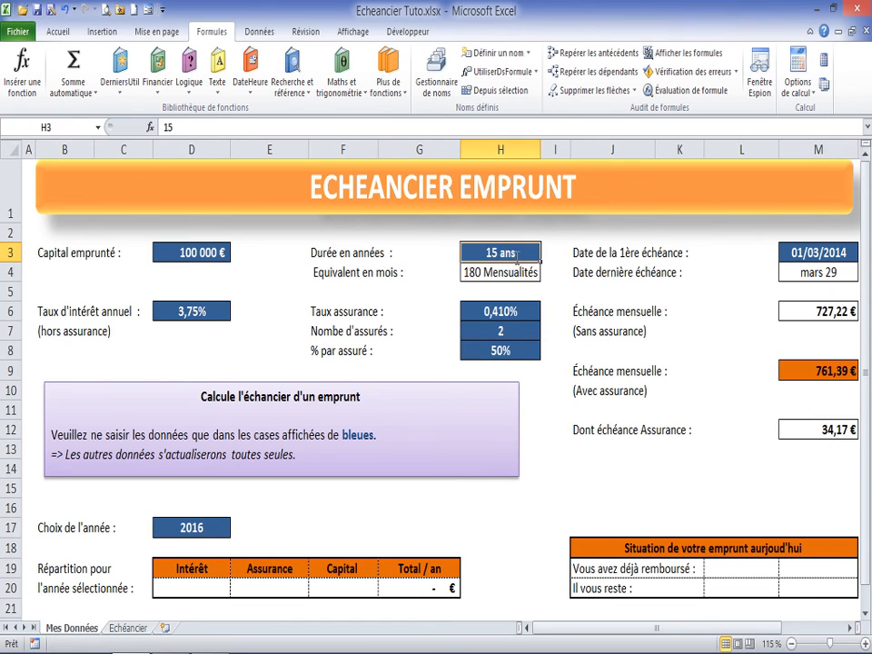
pyautogui.write('20')
pyautogui.press('Return')
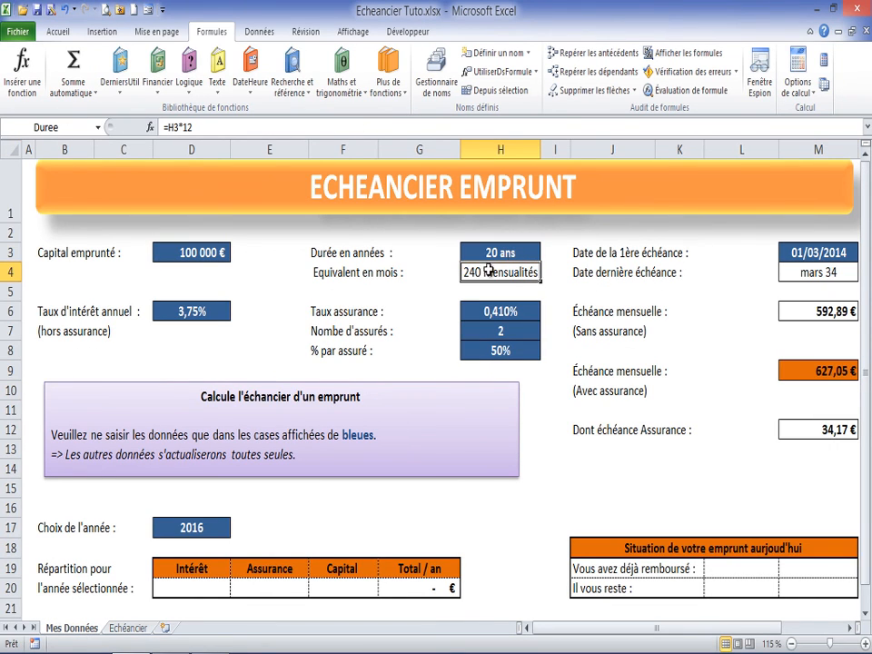
pyautogui.click(128, 628)
pyautogui.scroll(-20, 43, 314)
pyautogui.scroll(17, 46, 312)
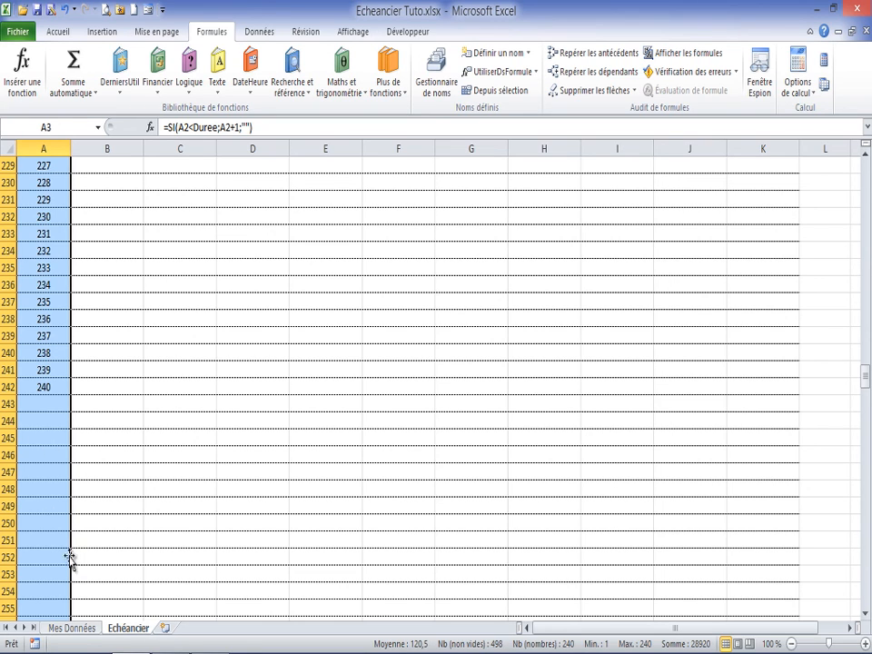
# Step: Set the loan duration on Mes Données back to 15 years and check the end of the Numéro Échéance column again
pyautogui.hotkey('ctrl', 'pageup')
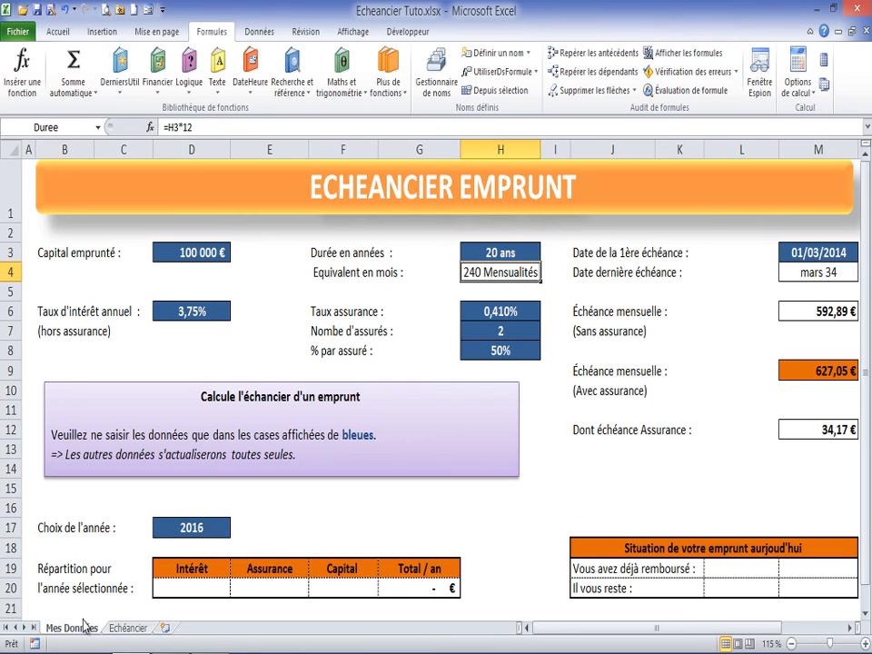
pyautogui.click(506, 252)
pyautogui.write('15')
pyautogui.press('Return')
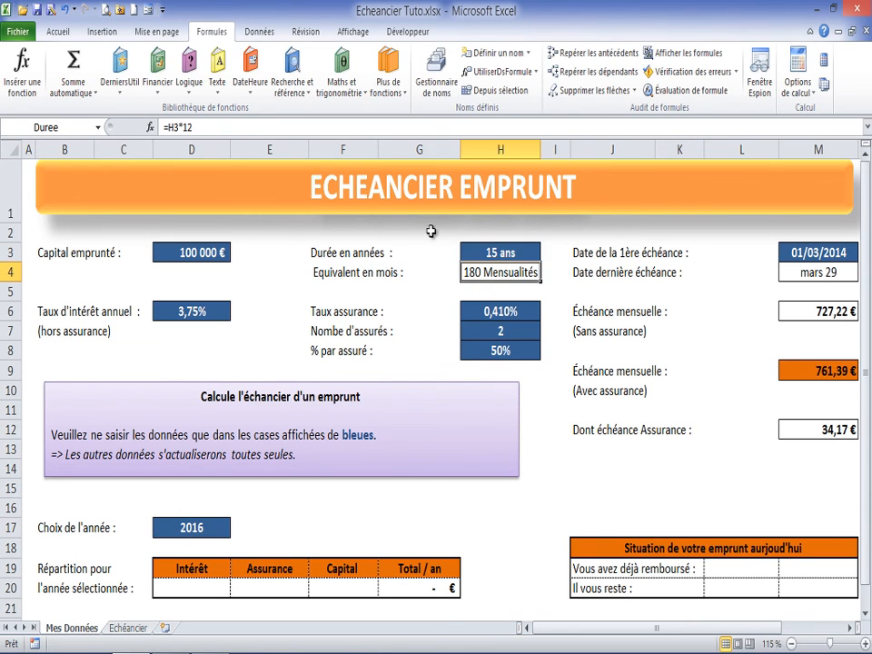
pyautogui.click(127, 628)
pyautogui.scroll(18, 50, 302)
pyautogui.click(41, 489)
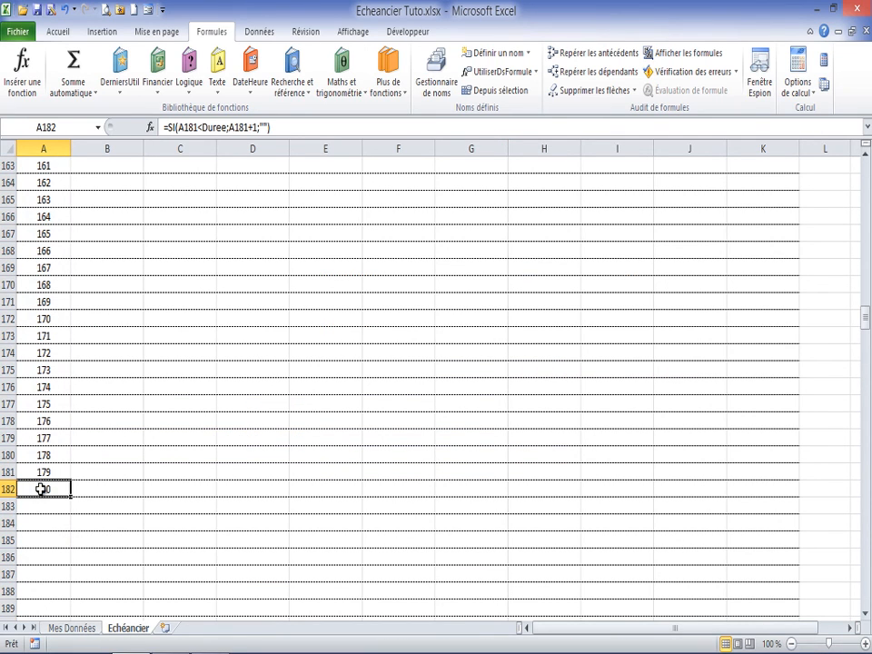
# Step: Enter the formula =SI(A3<>"";Mensualite;"") in cell B3 under Montant échéance mensuelle on the Echéancier sheet
pyautogui.moveTo(865, 318); pyautogui.dragTo(861, 172)
pyautogui.click(103, 236)
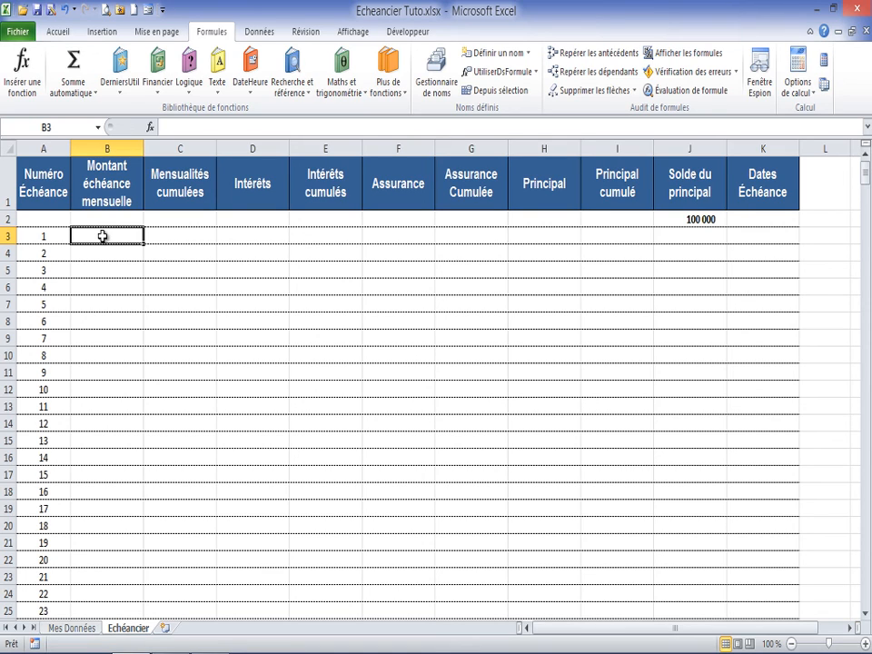
pyautogui.write('=')
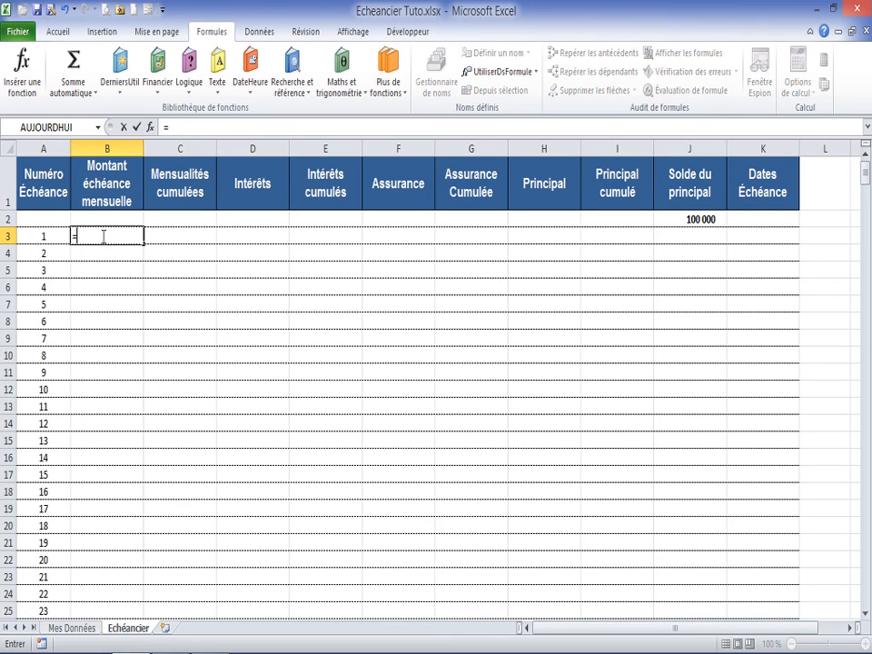
pyautogui.write('si(')
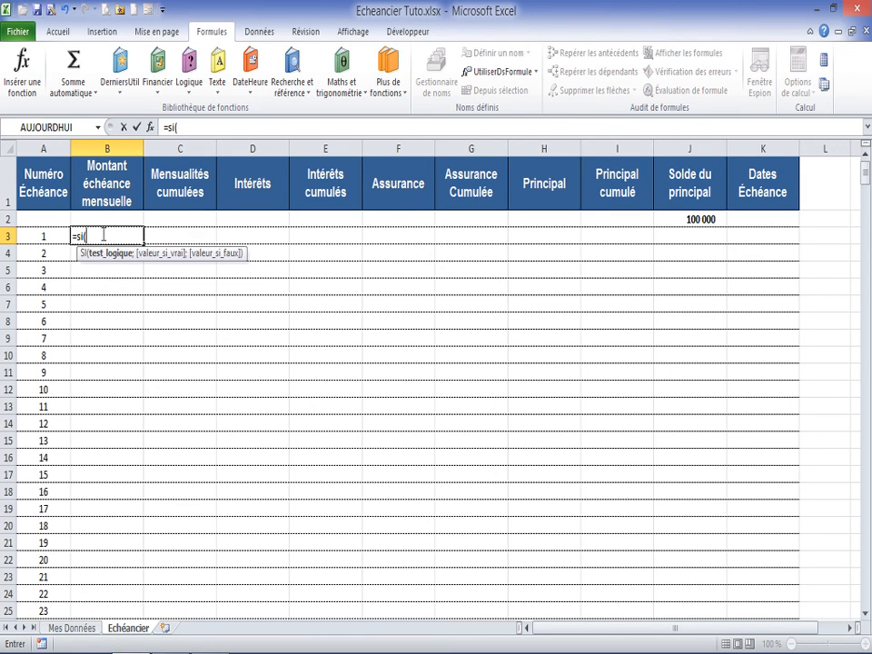
pyautogui.click(42, 237)
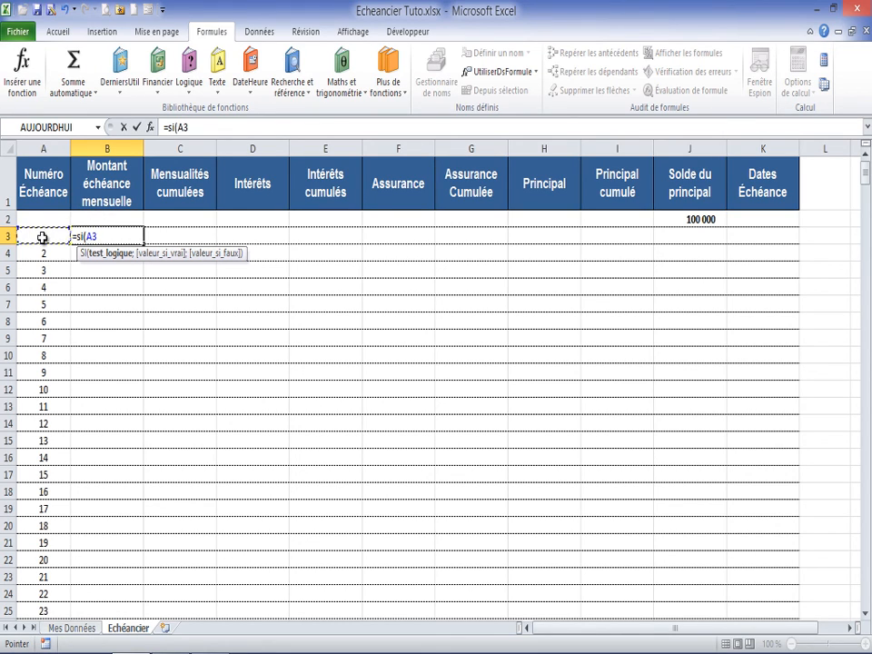
pyautogui.write('<')
pyautogui.write('"";')
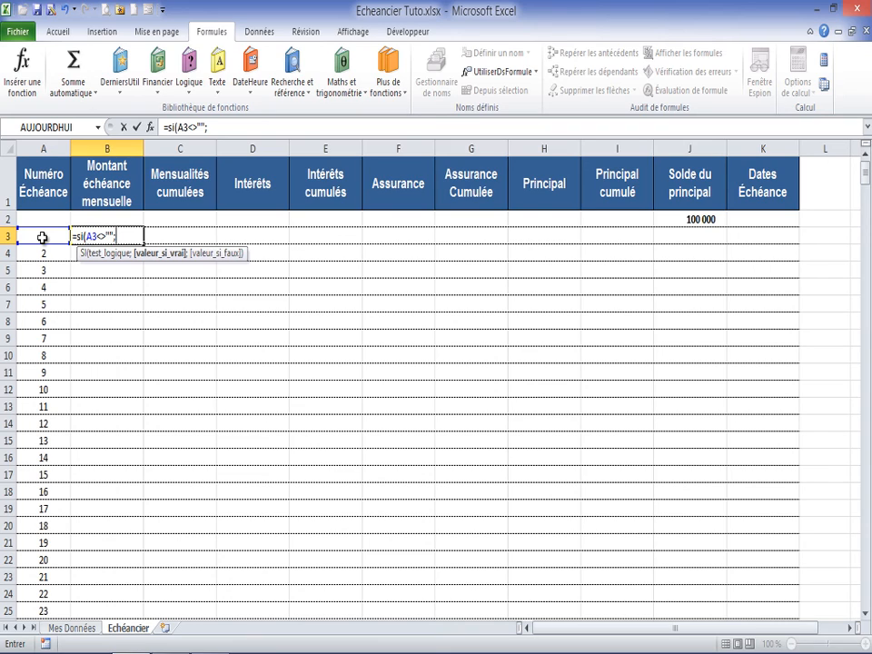
pyautogui.write('me')
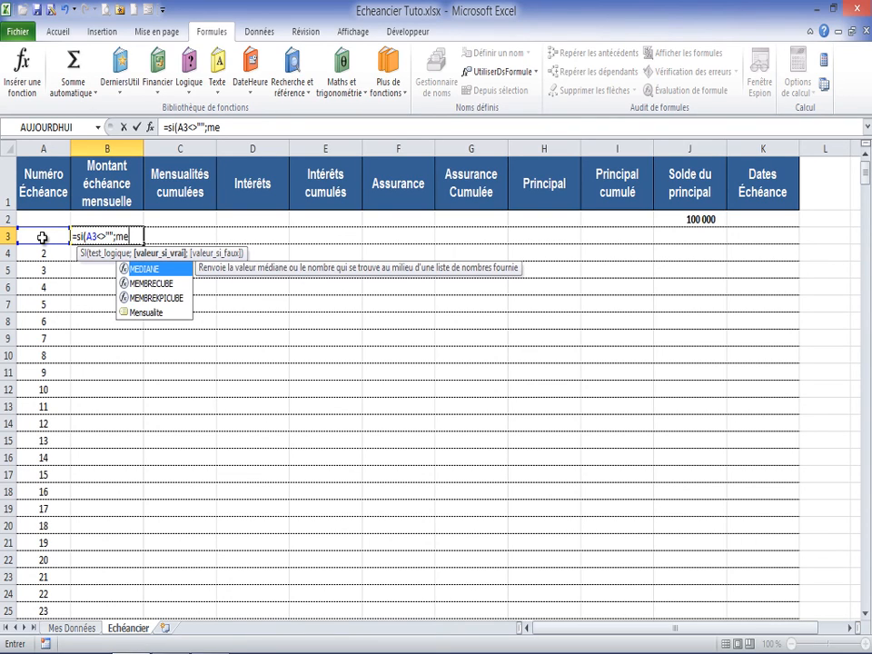
pyautogui.write('n')
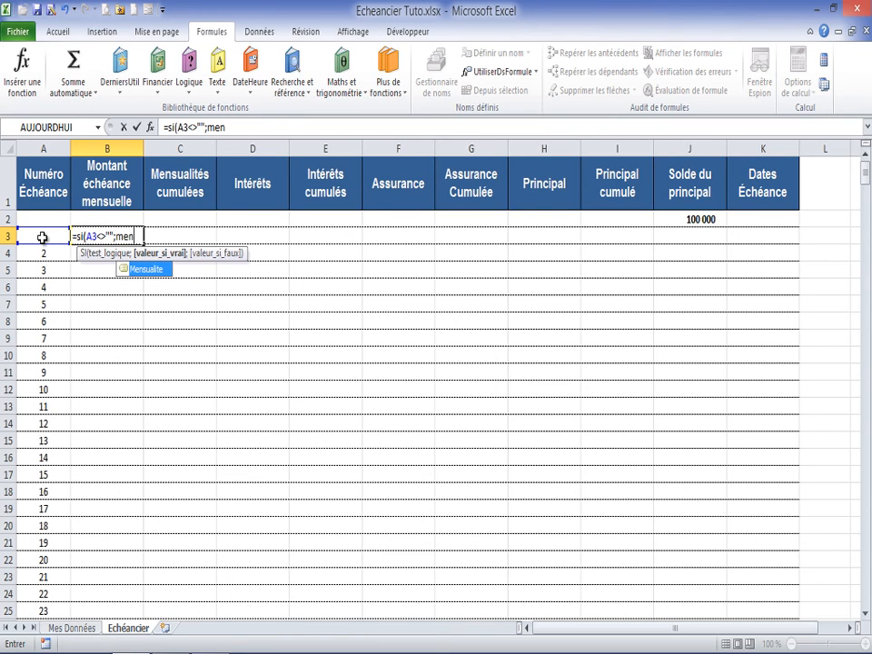
pyautogui.press('Tab')
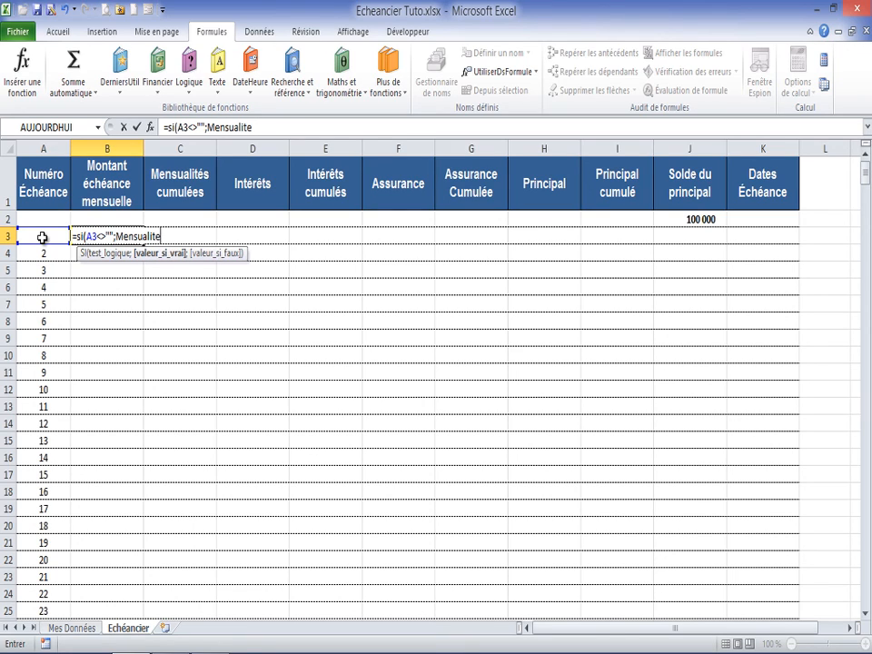
pyautogui.write(';')
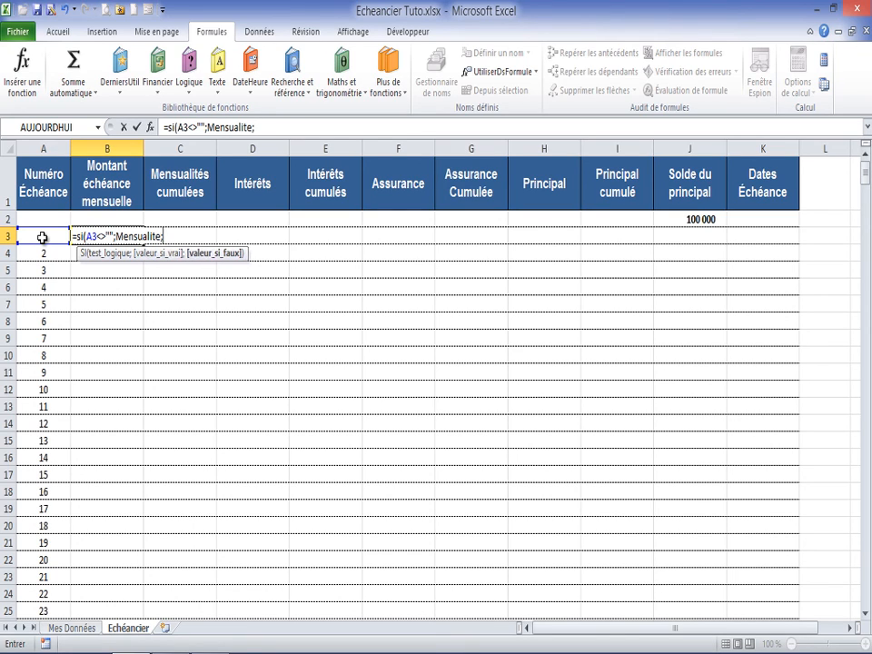
pyautogui.write('"")')
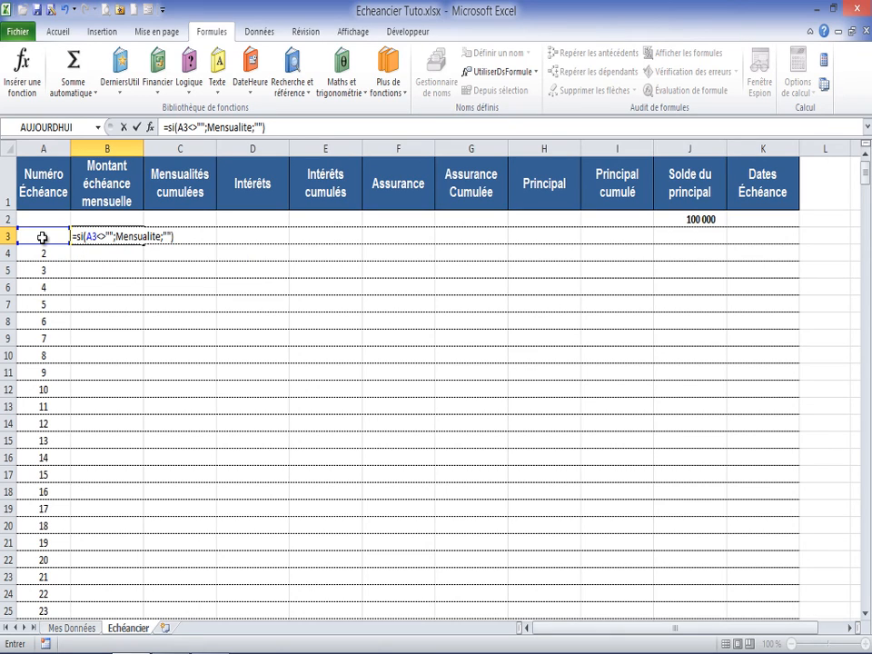
pyautogui.press('Return')
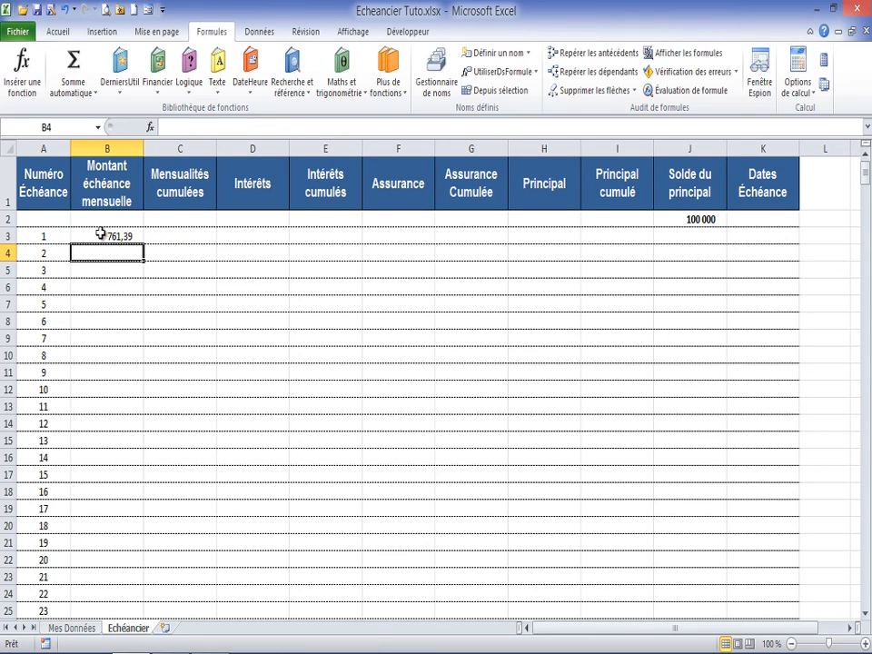
# Step: Compare the B3 instalment amount with the insured monthly payment in cell M9 on Mes Données
pyautogui.click(89, 235)
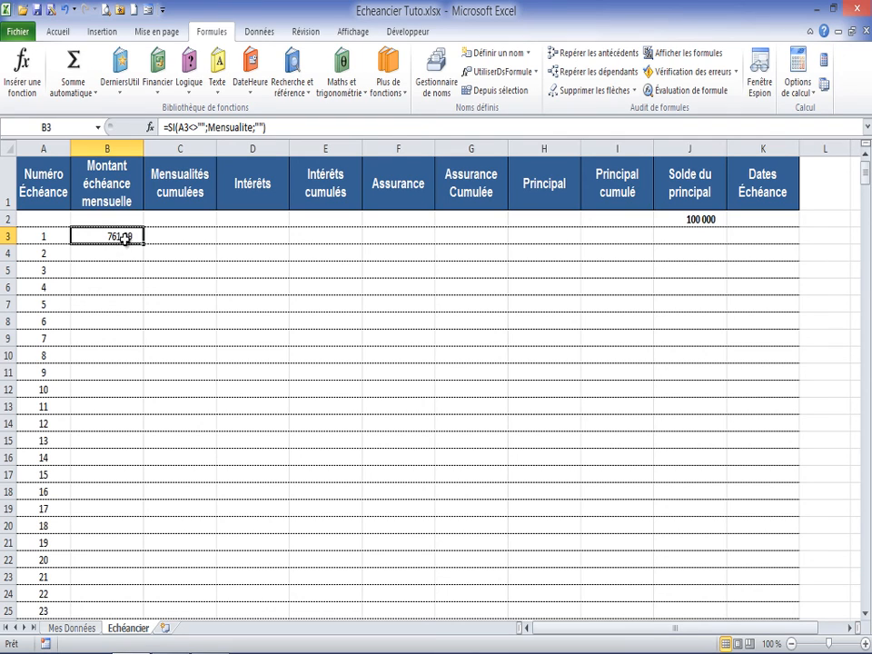
pyautogui.click(72, 628)
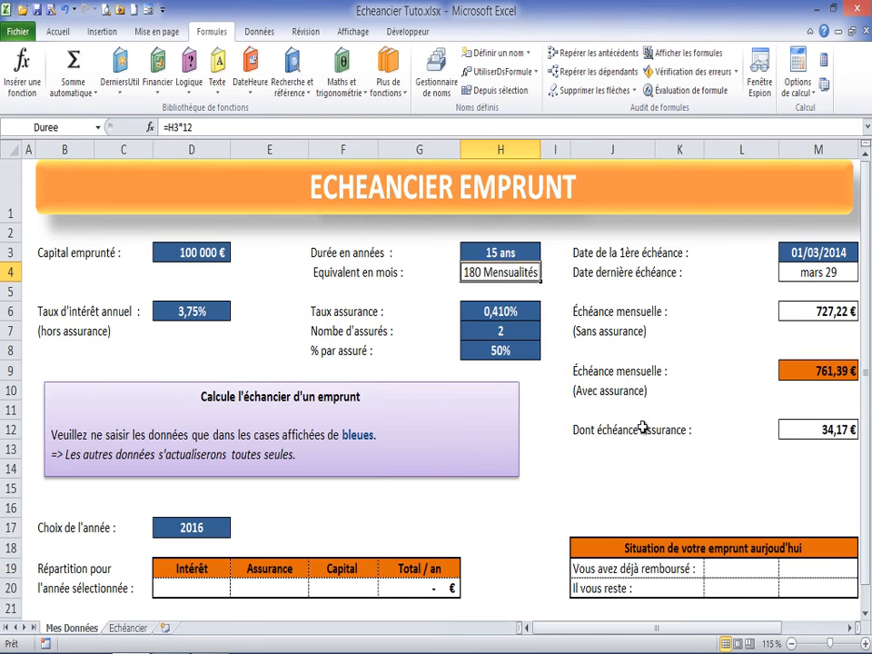
pyautogui.click(815, 371)
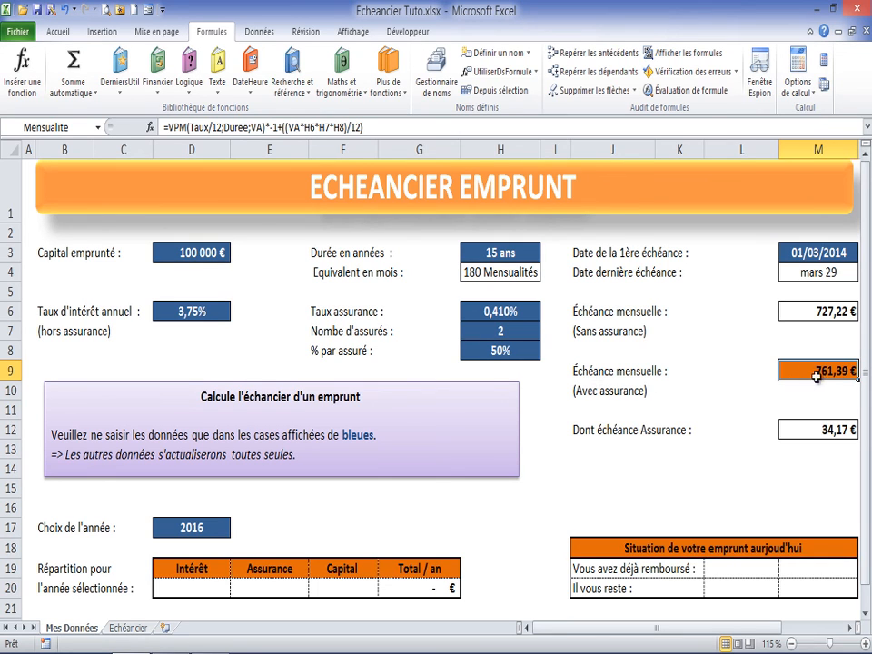
pyautogui.click(134, 628)
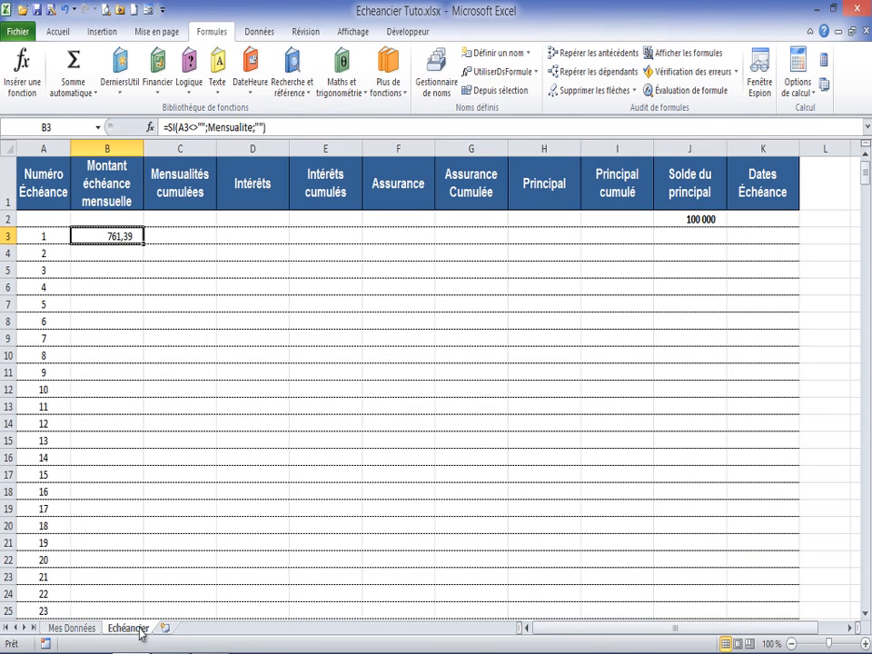
# Step: Fill the B3 formula down the Montant échéance mensuelle column and check where the amounts end
pyautogui.doubleClick(144, 243)
pyautogui.scroll(-16, 118, 288)
pyautogui.scroll(-20, 118, 288)
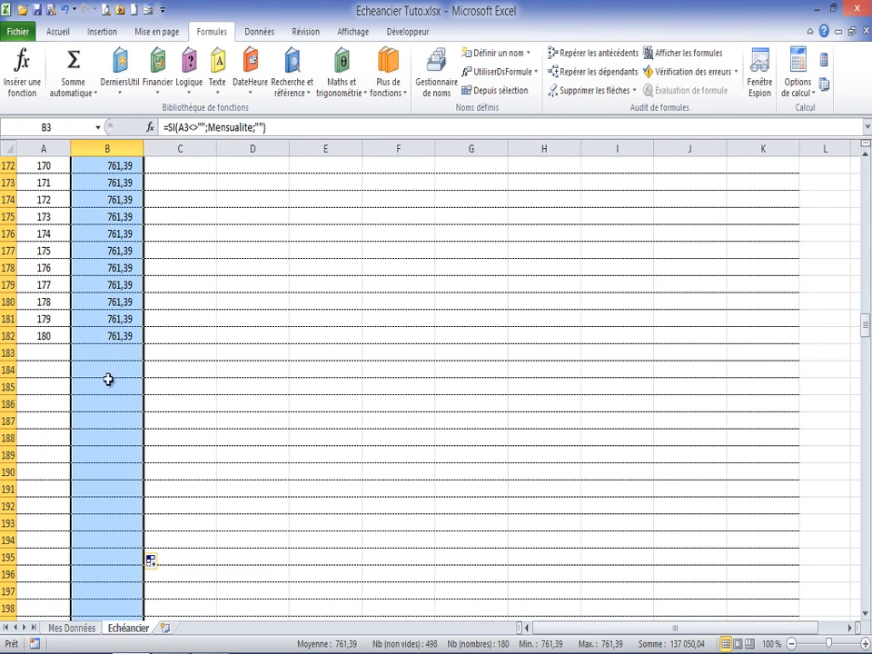
pyautogui.moveTo(130, 647)
# Step: Enter the formula =SI(A3<>"";C2+B3;"") in cell C3 to accumulate the monthly instalments
pyautogui.moveTo(865, 327); pyautogui.dragTo(865, 158)
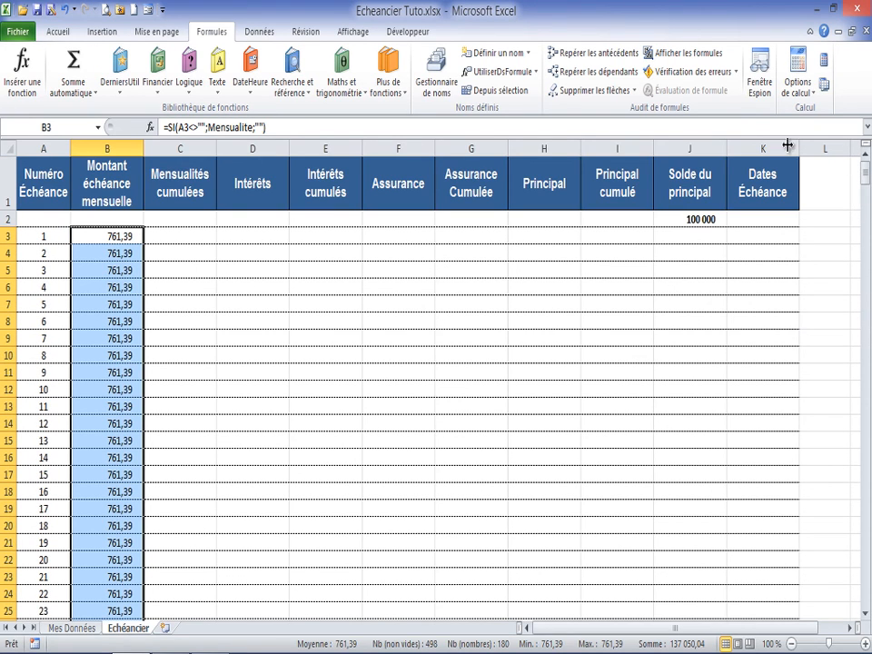
pyautogui.click(175, 235)
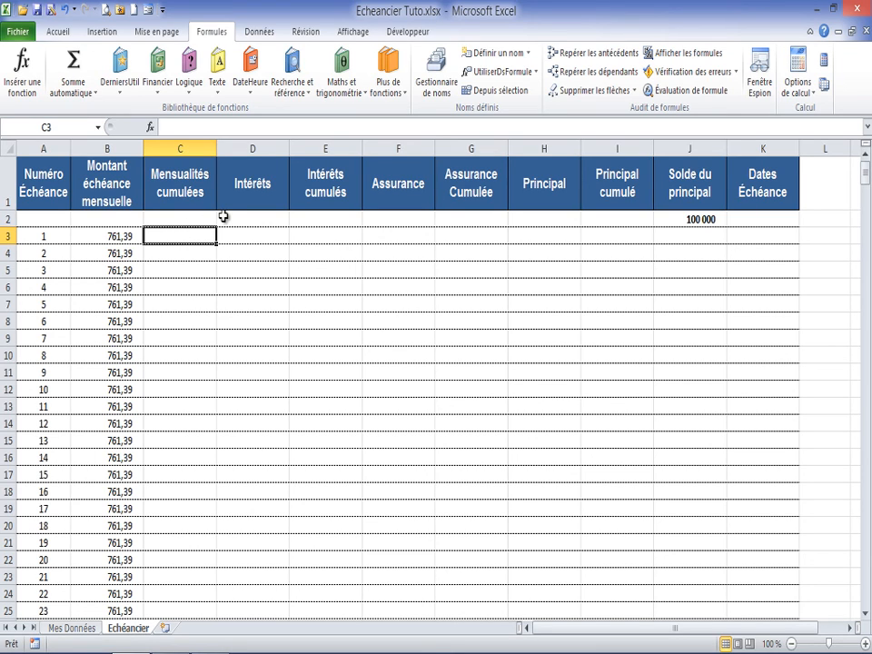
pyautogui.write('=')
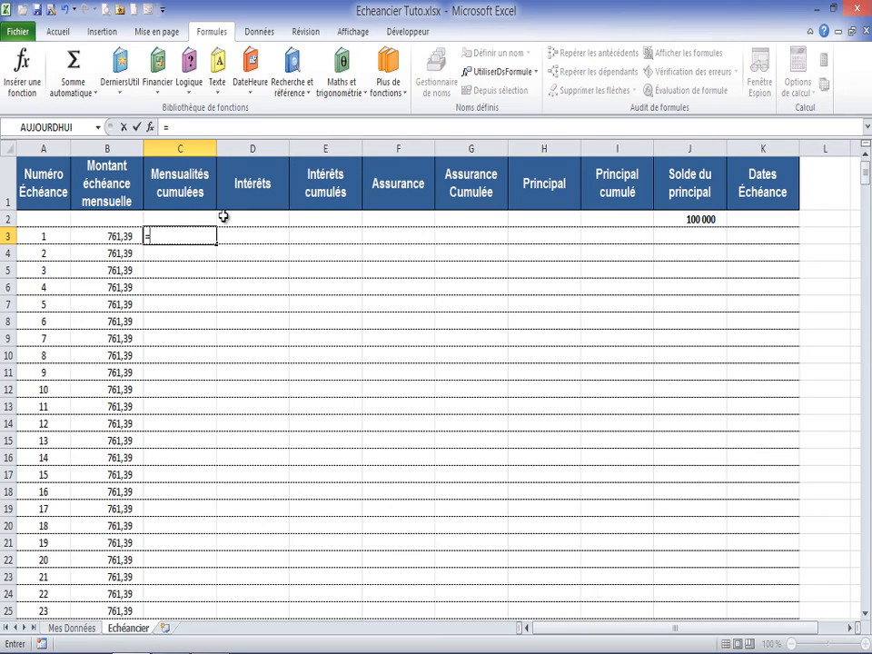
pyautogui.write('si(')
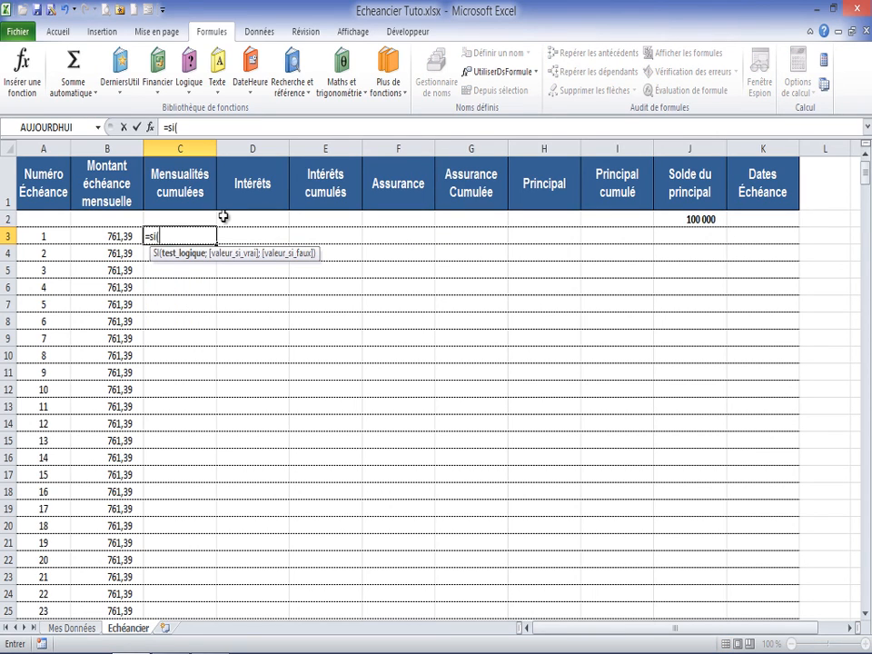
pyautogui.click(34, 235)
pyautogui.write('<>"";')
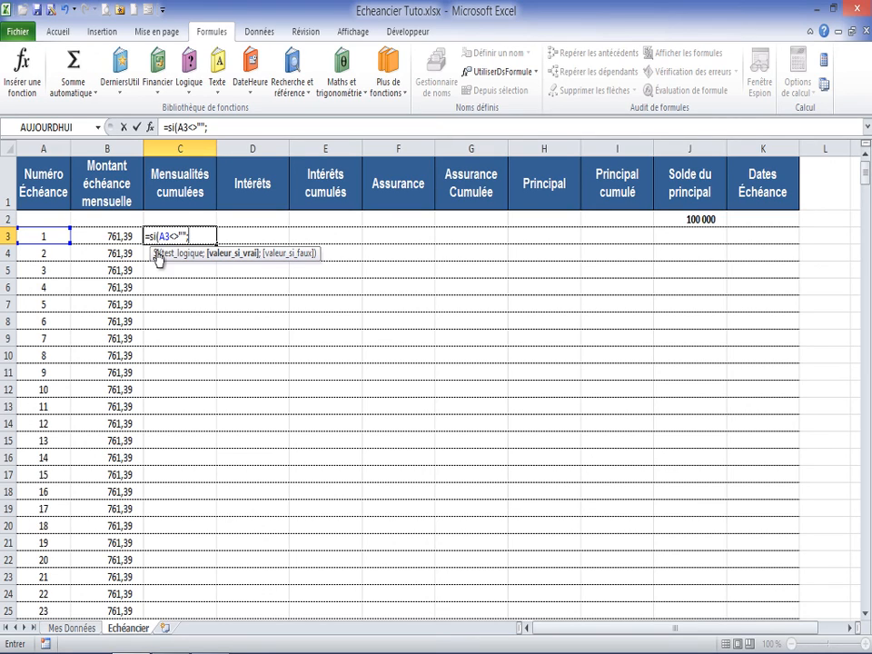
pyautogui.click(187, 219)
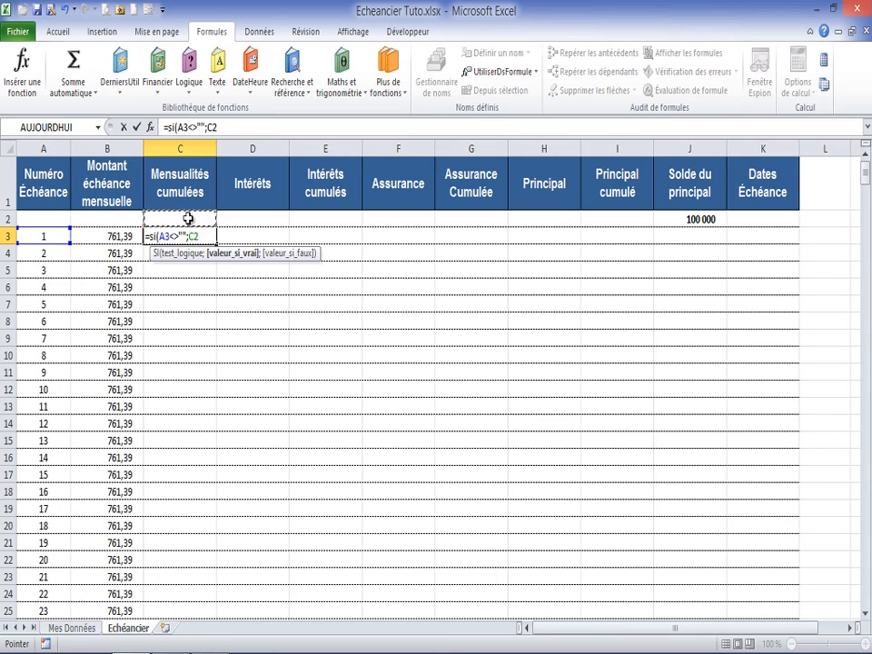
pyautogui.write('+')
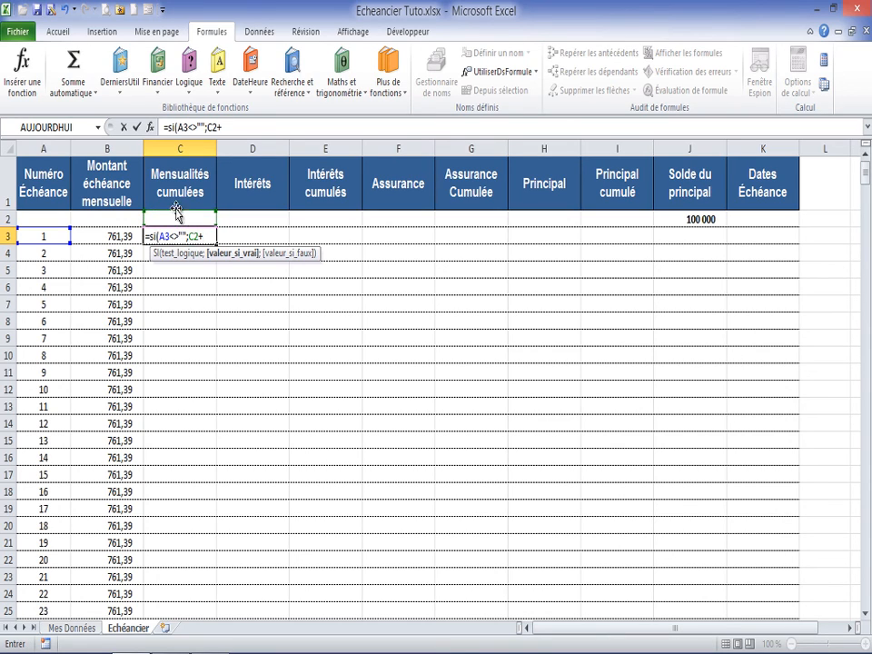
pyautogui.click(123, 236)
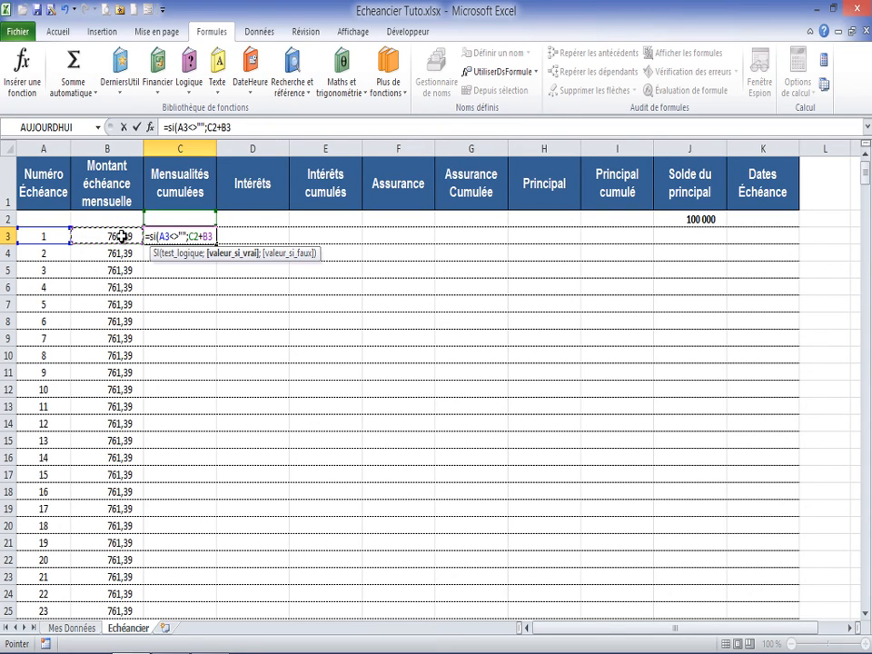
pyautogui.write(';')
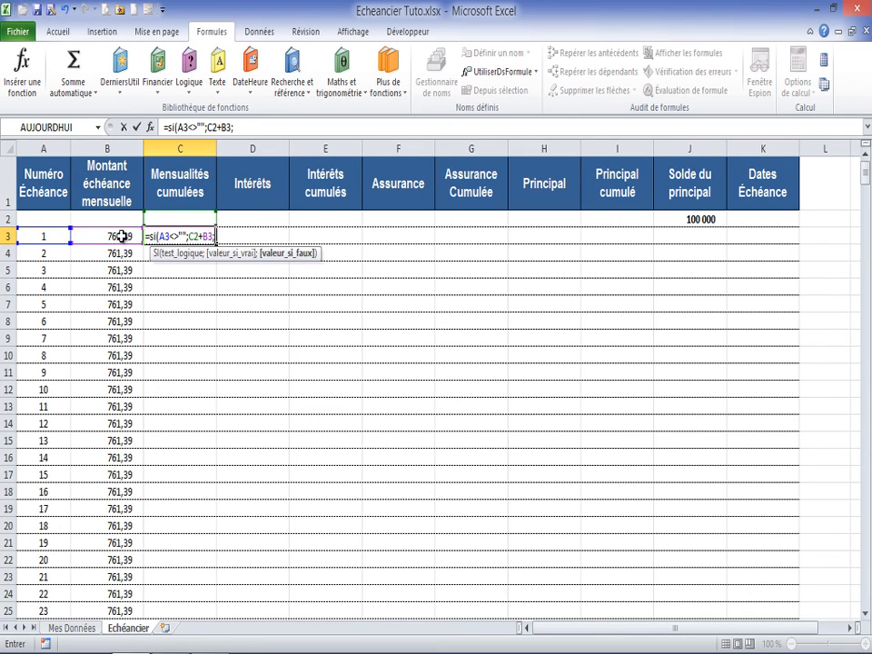
pyautogui.write('"")')
pyautogui.press('Return')
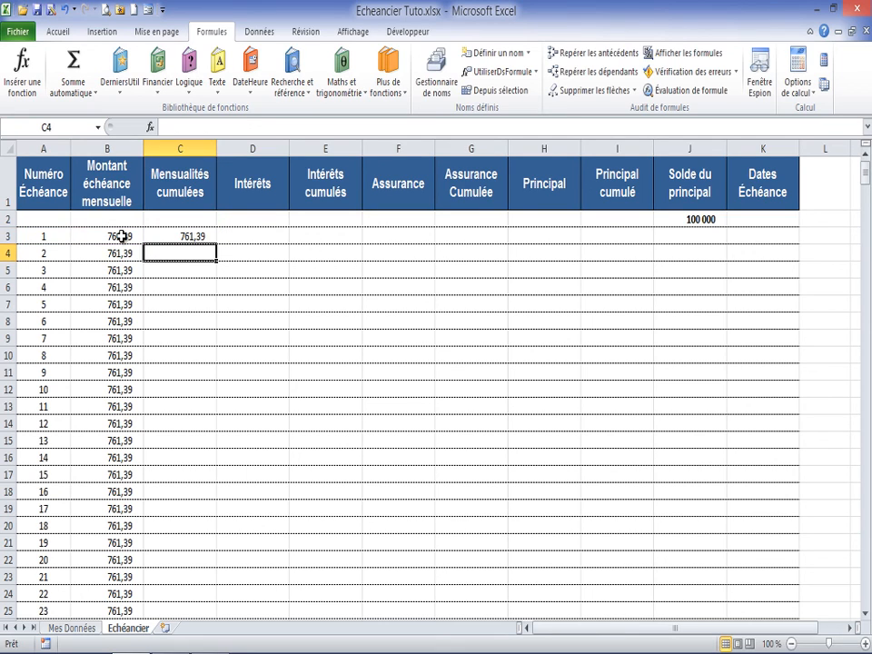
# Step: Fill the C3 formula down the Mensualités cumulées column and check the cumulative total at the last instalment
pyautogui.click(156, 233)
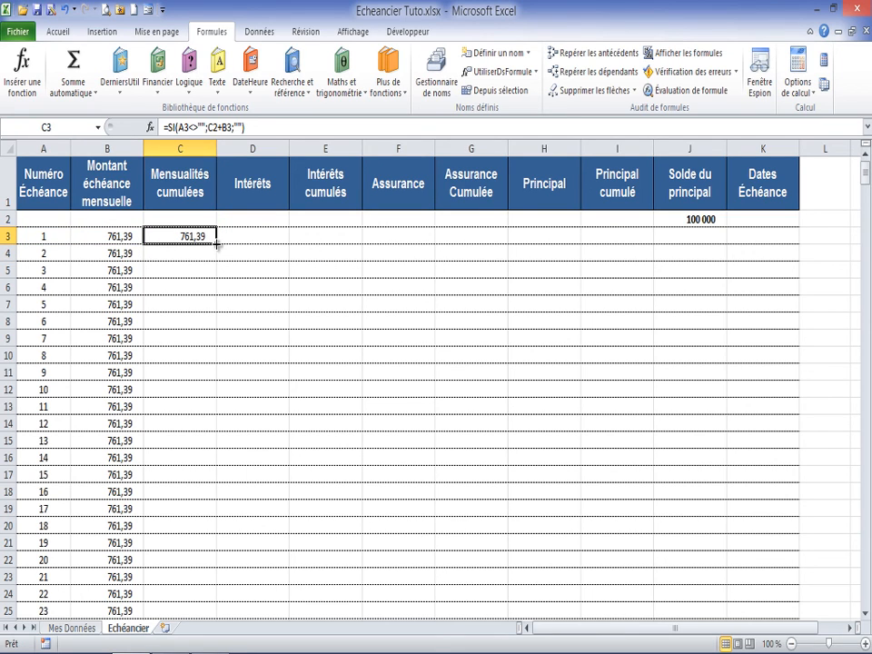
pyautogui.doubleClick(216, 242)
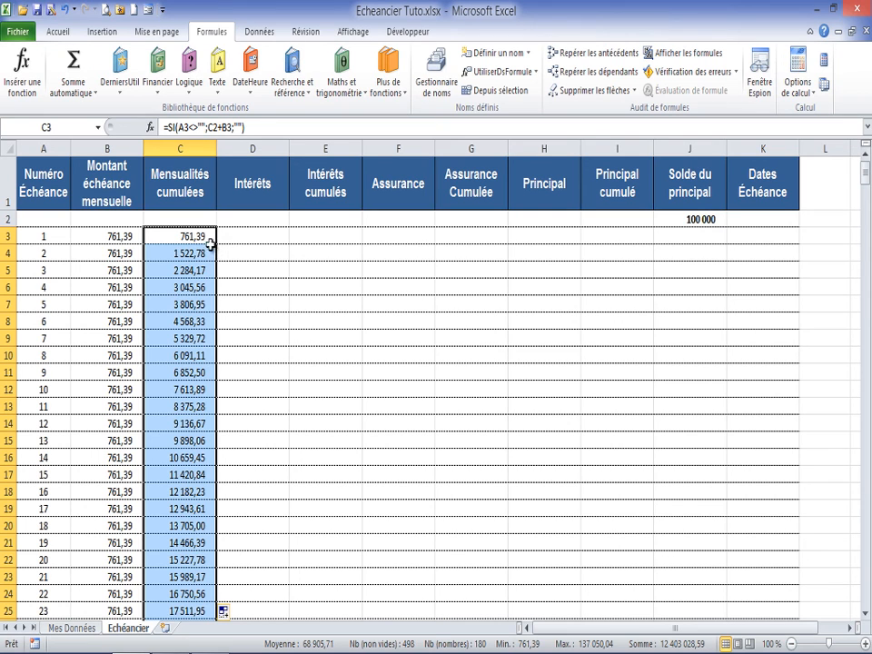
pyautogui.click(196, 237)
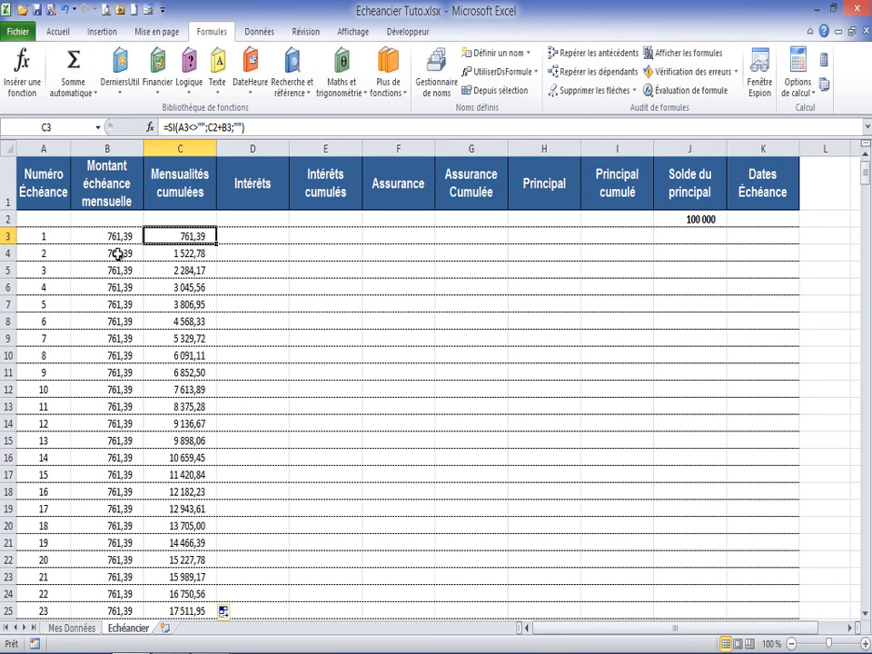
pyautogui.click(197, 249)
pyautogui.scroll(-20, 198, 248)
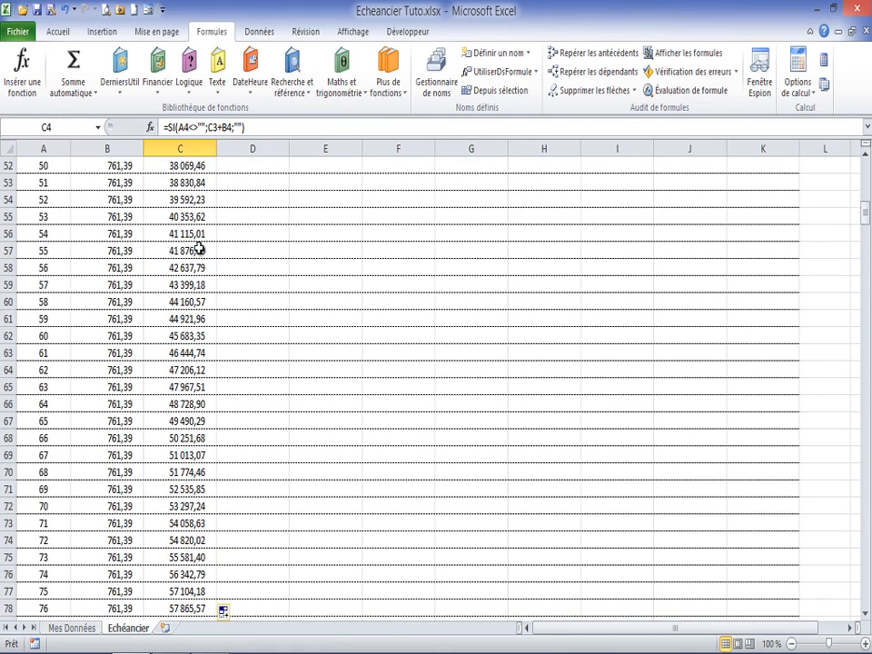
pyautogui.scroll(-20, 198, 248)
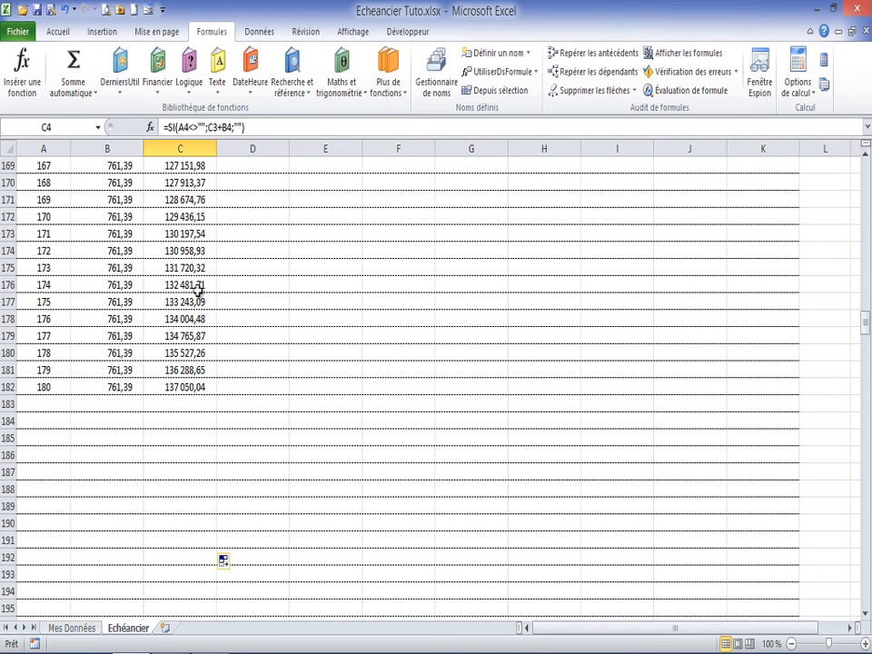
pyautogui.click(185, 386)
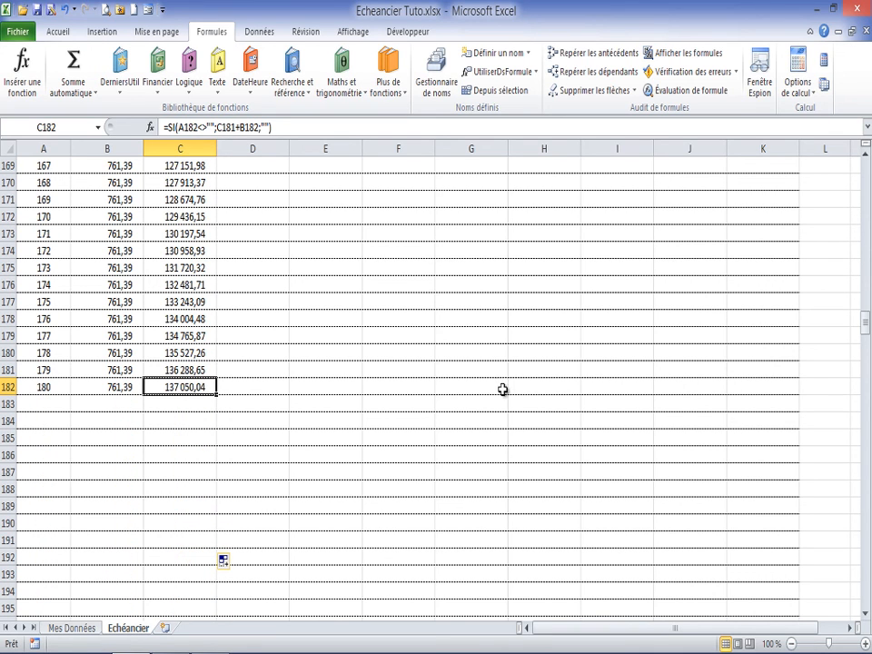
# Step: Start an INTPER function in cell D3 of the Intérêts column and open its function arguments
pyautogui.moveTo(865, 325); pyautogui.dragTo(861, 171)
pyautogui.click(238, 236)
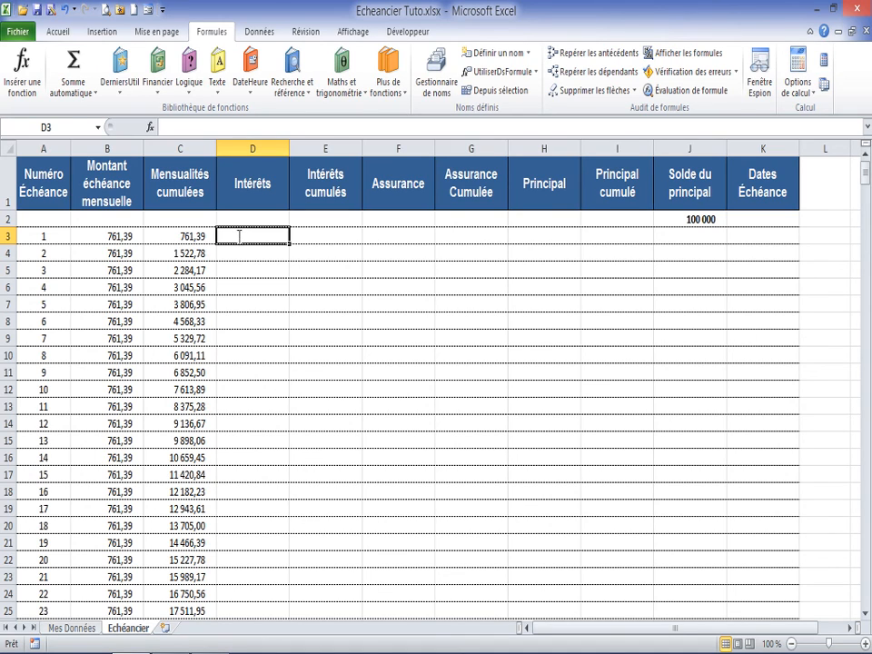
pyautogui.write('=')
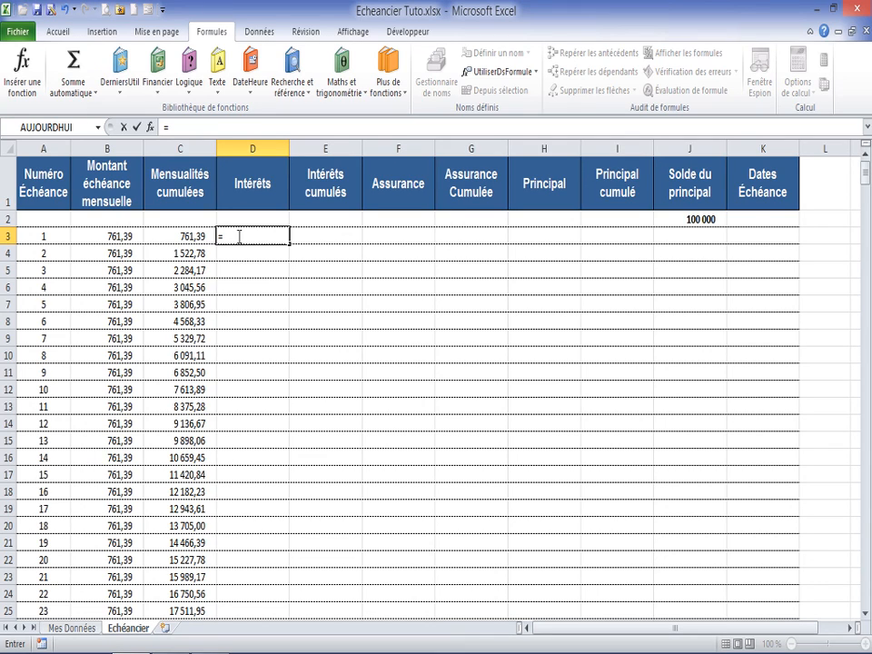
pyautogui.write('in')
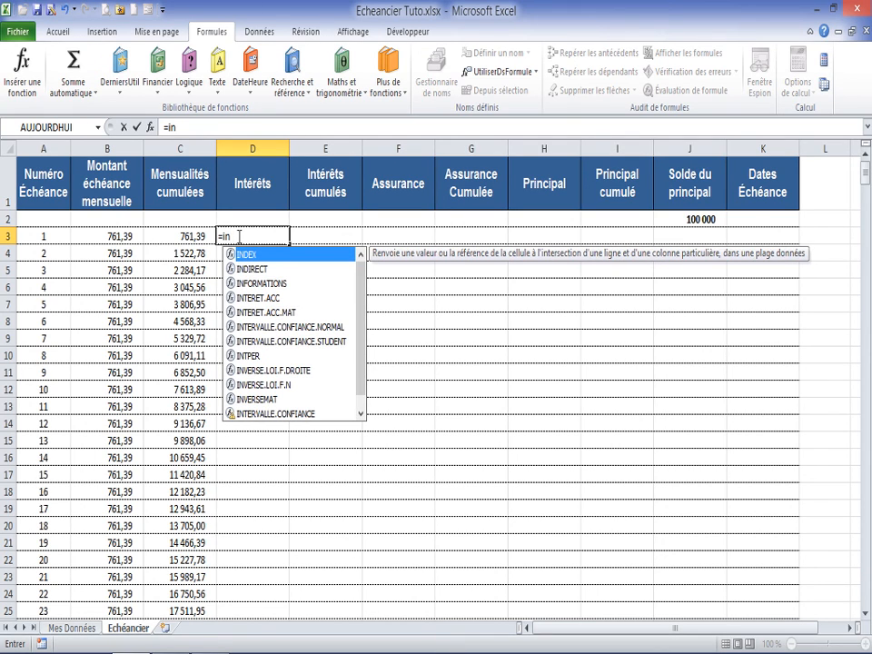
pyautogui.write('t')
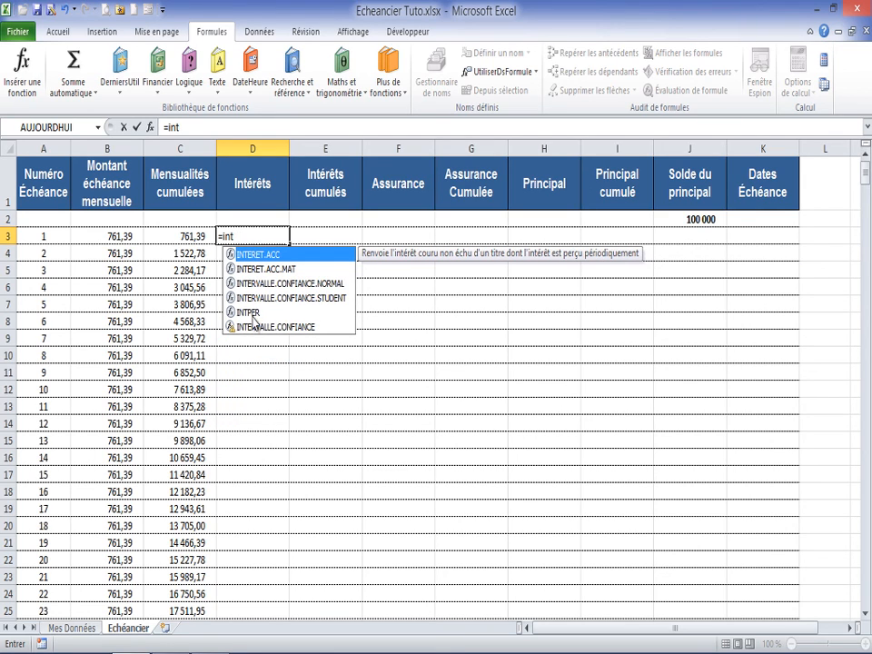
pyautogui.doubleClick(250, 312)
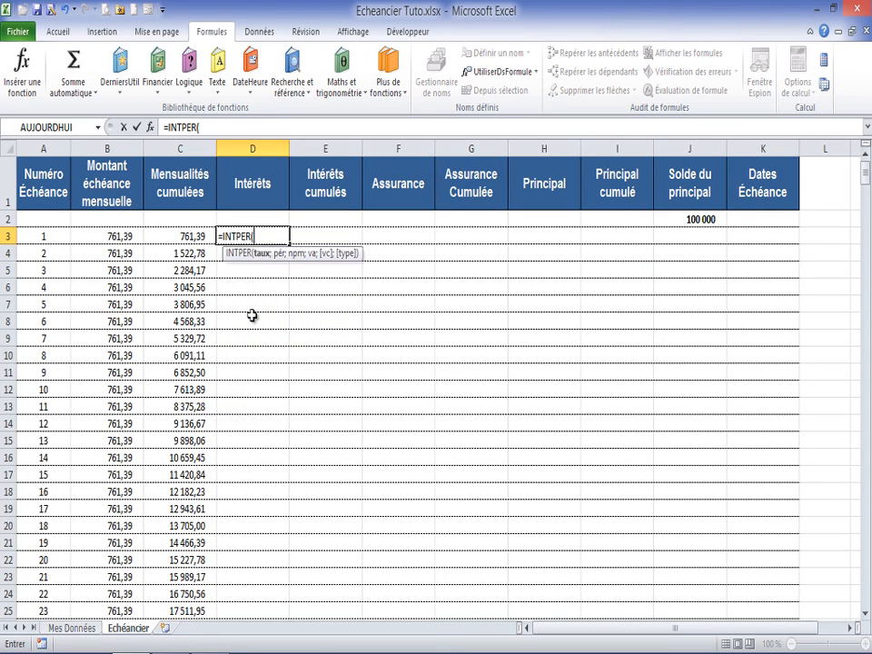
pyautogui.click(149, 127)
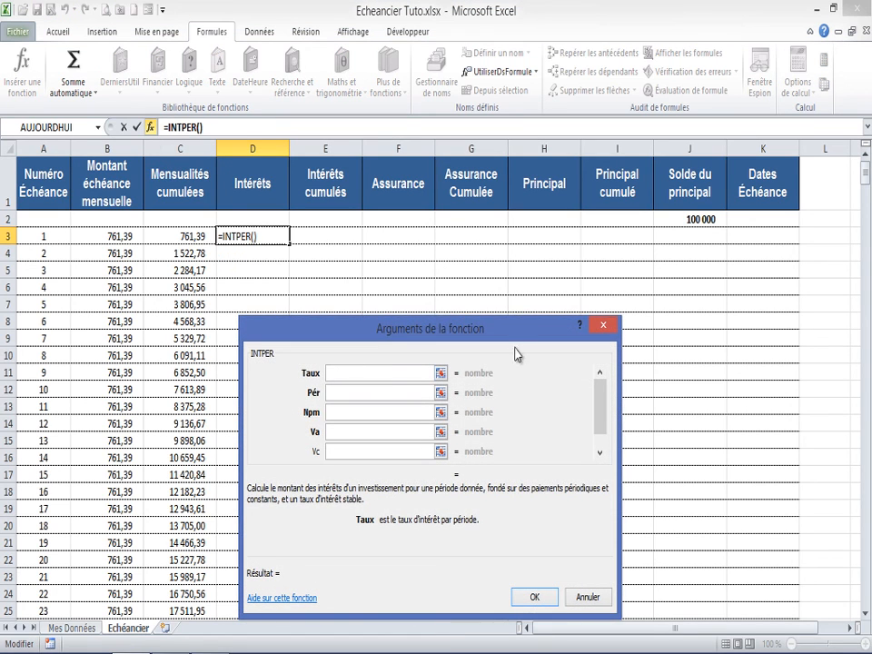
pyautogui.moveTo(525, 338); pyautogui.dragTo(521, 339)
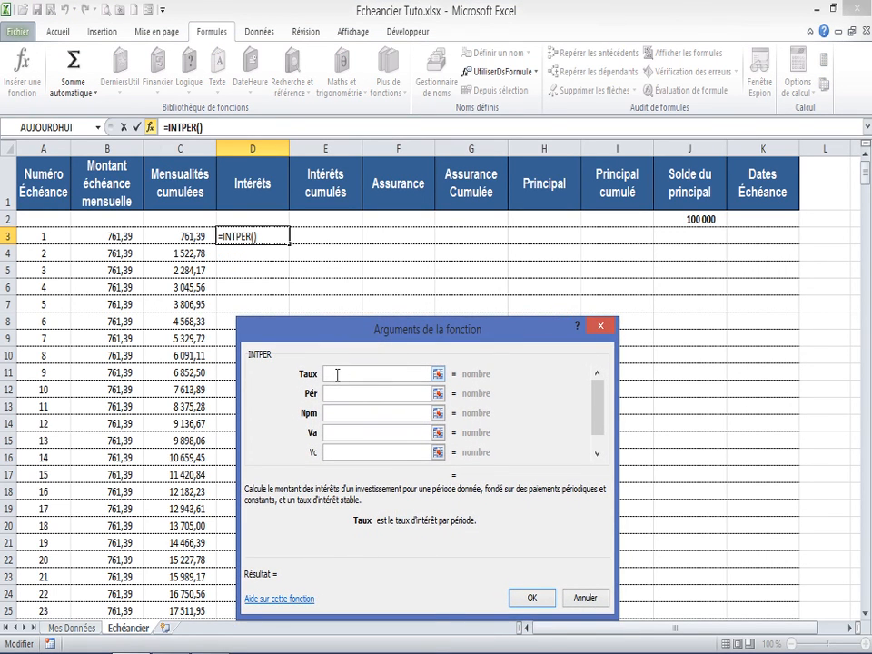
# Step: Set the INTPER arguments to taux/12 for Taux, A3 for Pér, duree for Npm and va for Va, and validate the formula
pyautogui.write('taux')
pyautogui.write('/12')
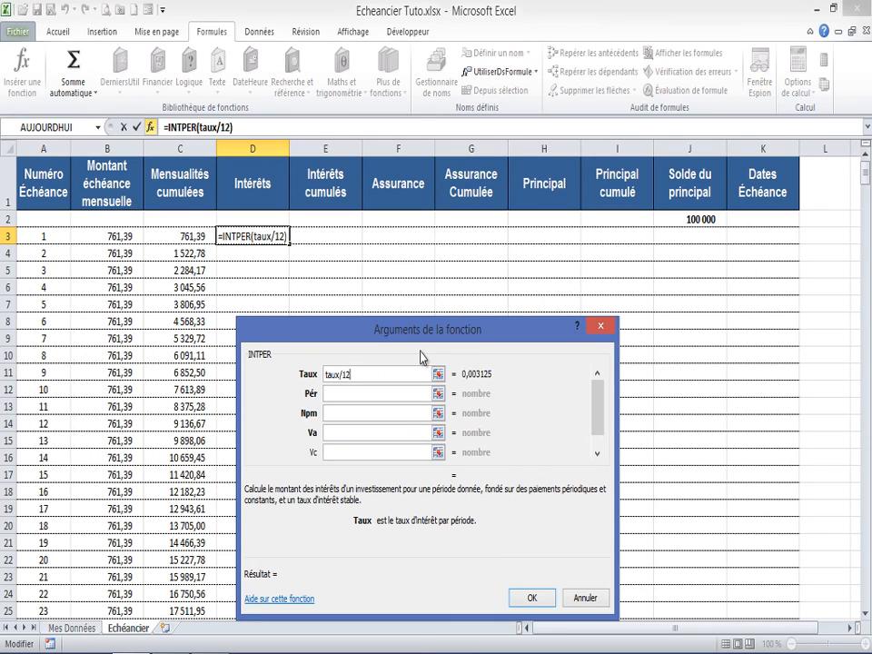
pyautogui.click(349, 397)
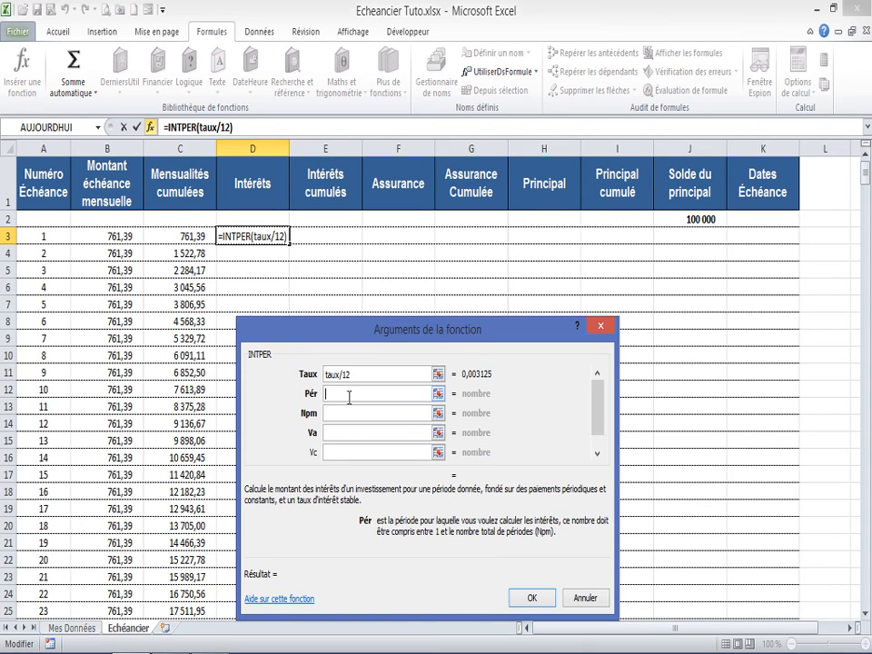
pyautogui.click(46, 234)
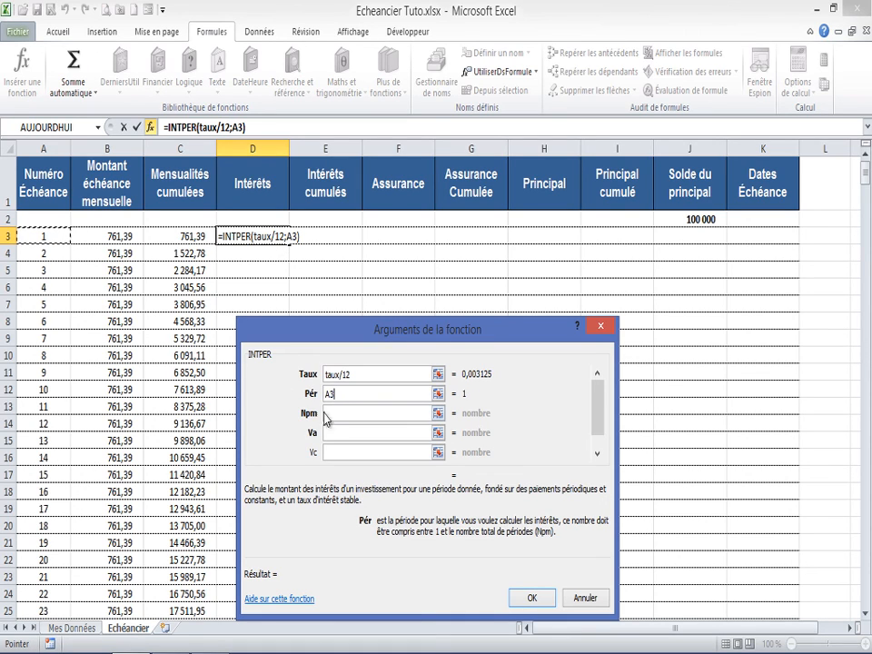
pyautogui.click(335, 415)
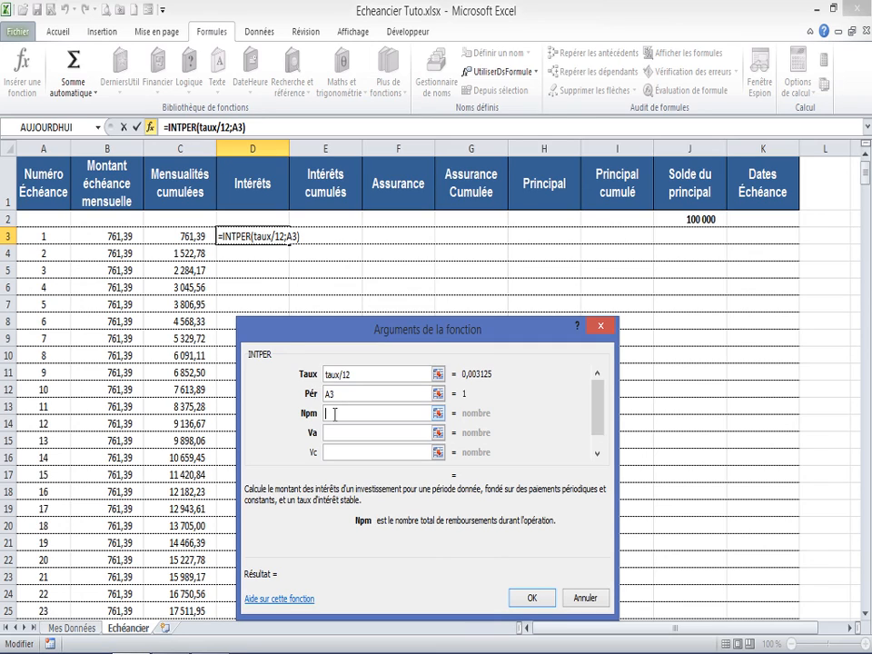
pyautogui.write('duree')
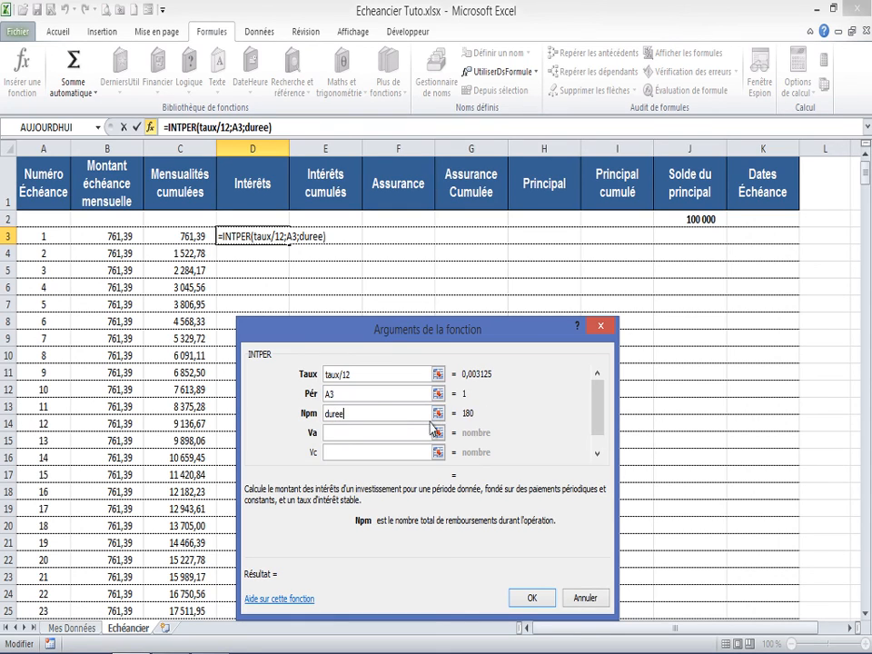
pyautogui.click(332, 433)
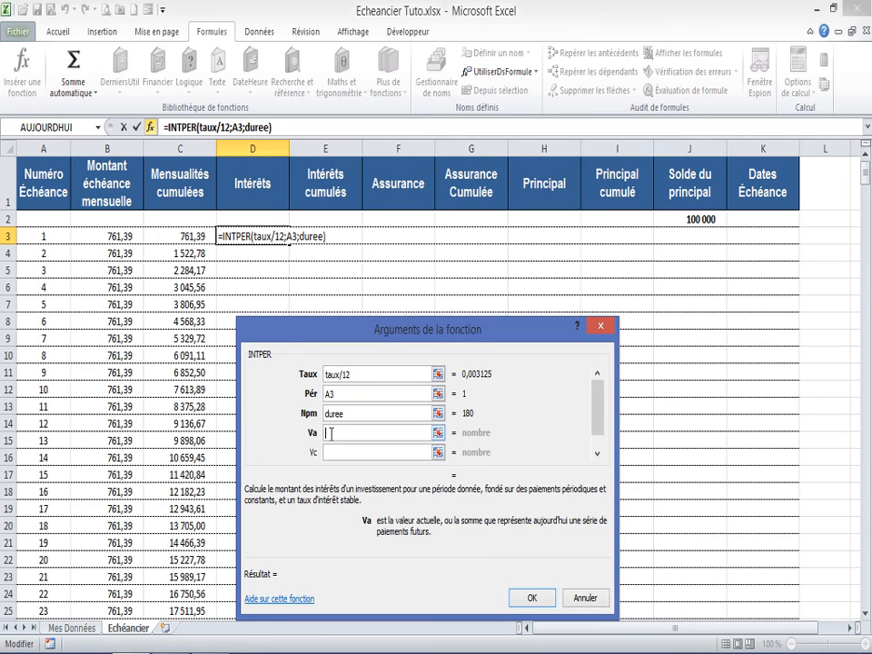
pyautogui.write('va')
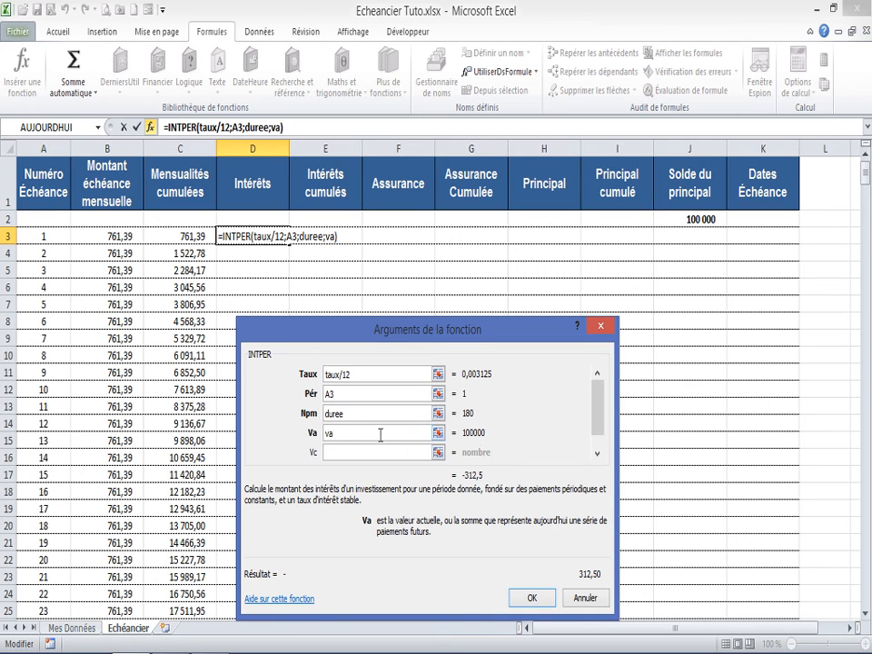
pyautogui.click(532, 598)
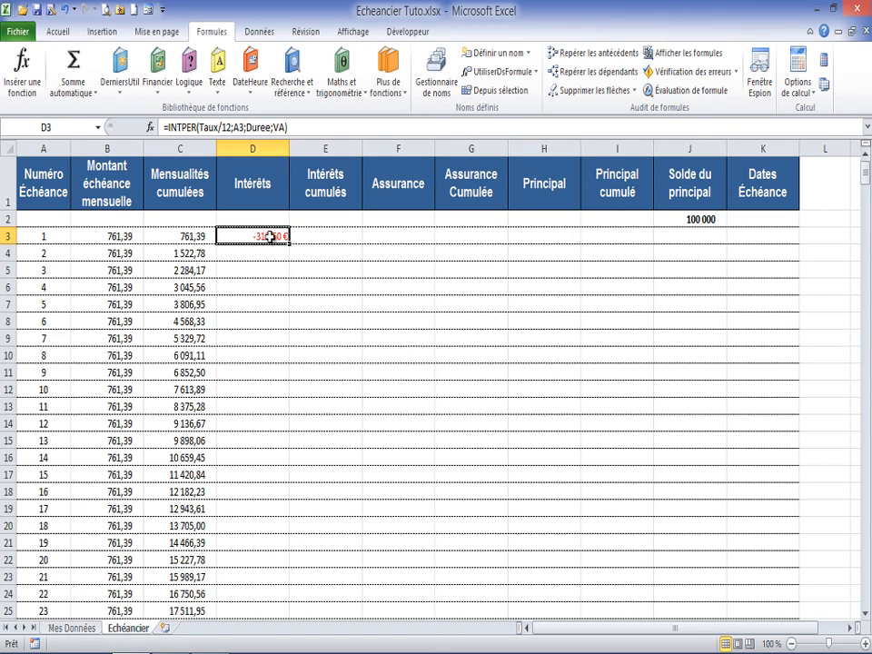
# Step: Wrap the D3 interest formula in ABS, giving =ABS(INTPER(Taux/12;A3;Duree;VA))
pyautogui.click(191, 128)
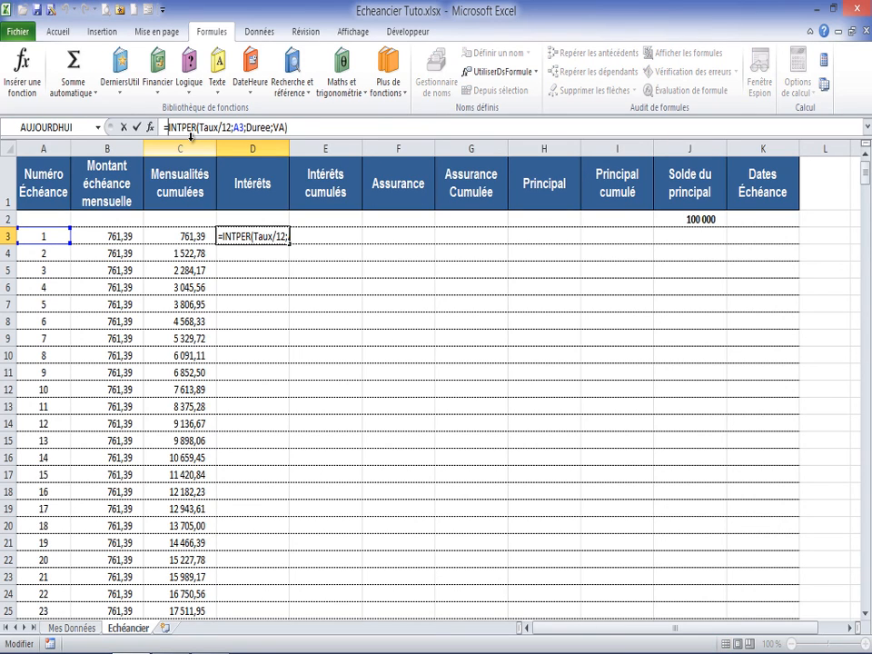
pyautogui.write('abs')
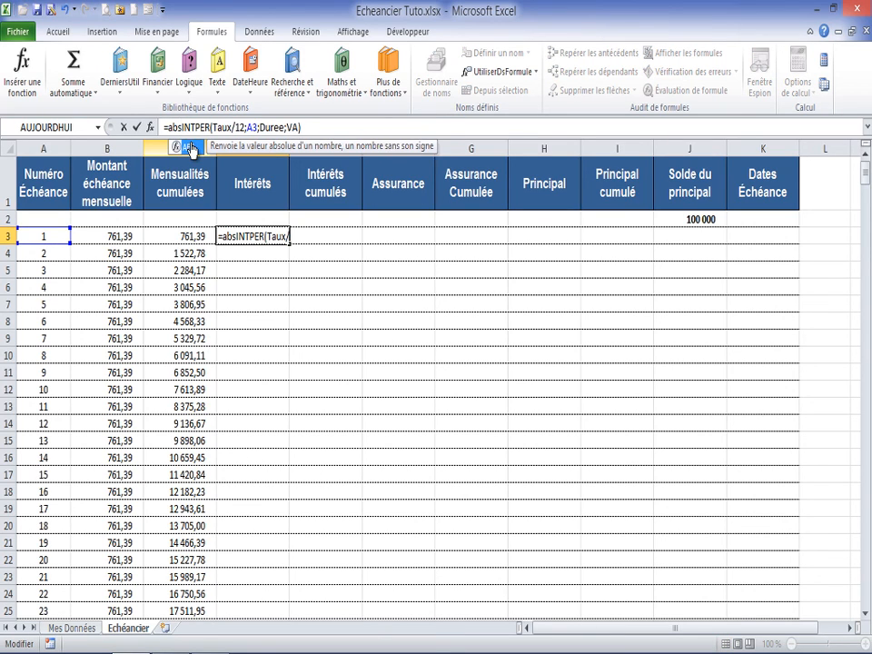
pyautogui.write('(')
pyautogui.click(318, 127)
pyautogui.write(')')
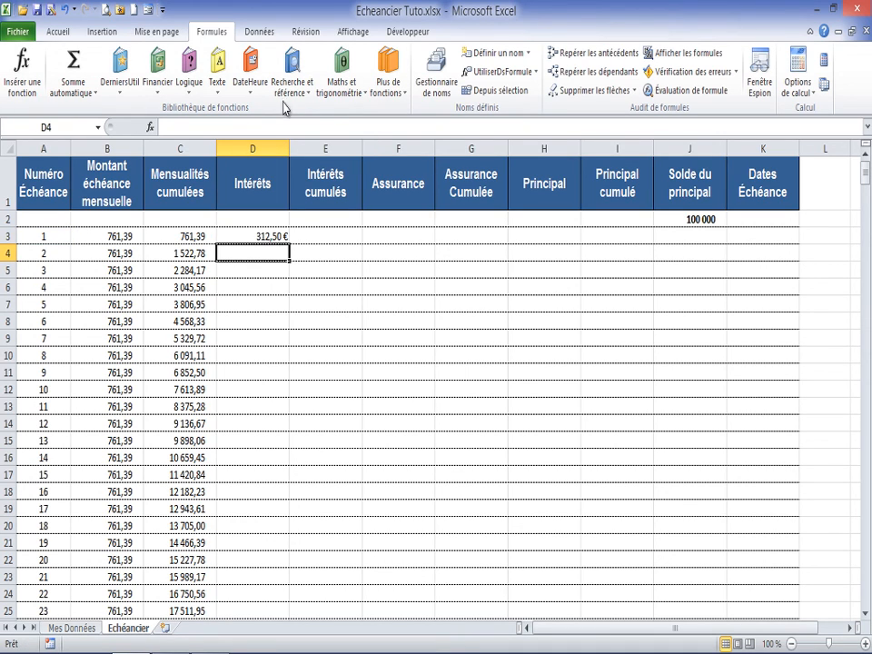
# Step: Make the D3 formula conditional on a non-empty instalment number: =SI(A3<>"";ABS(INTPER(Taux/12;A3;Duree;VA));"")
pyautogui.click(262, 235)
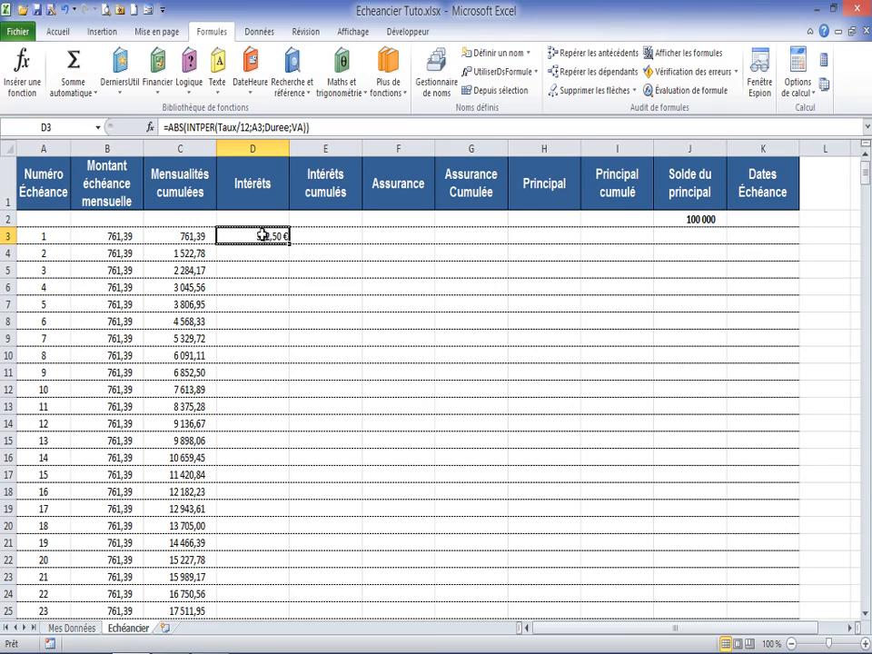
pyautogui.click(198, 128)
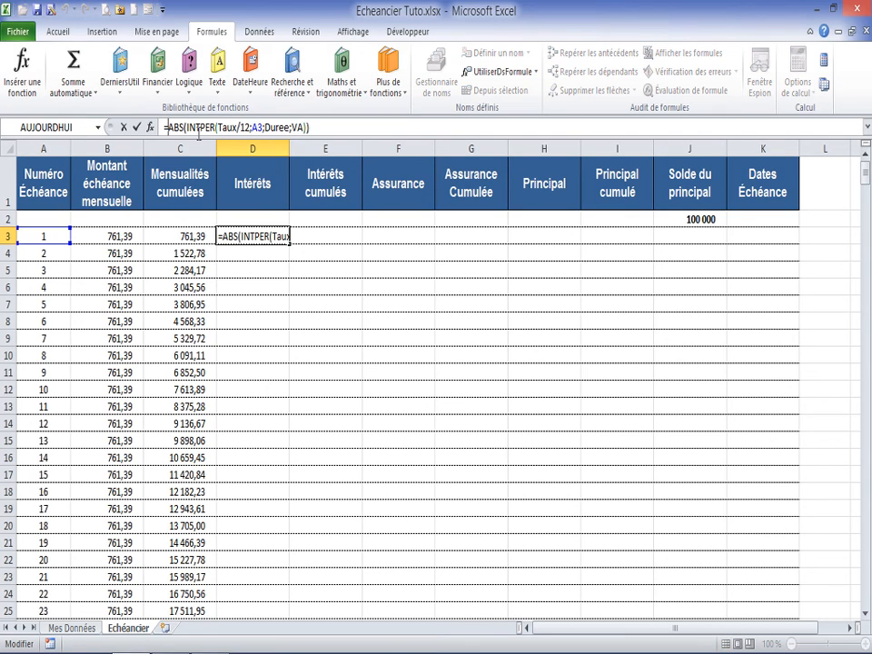
pyautogui.write('si')
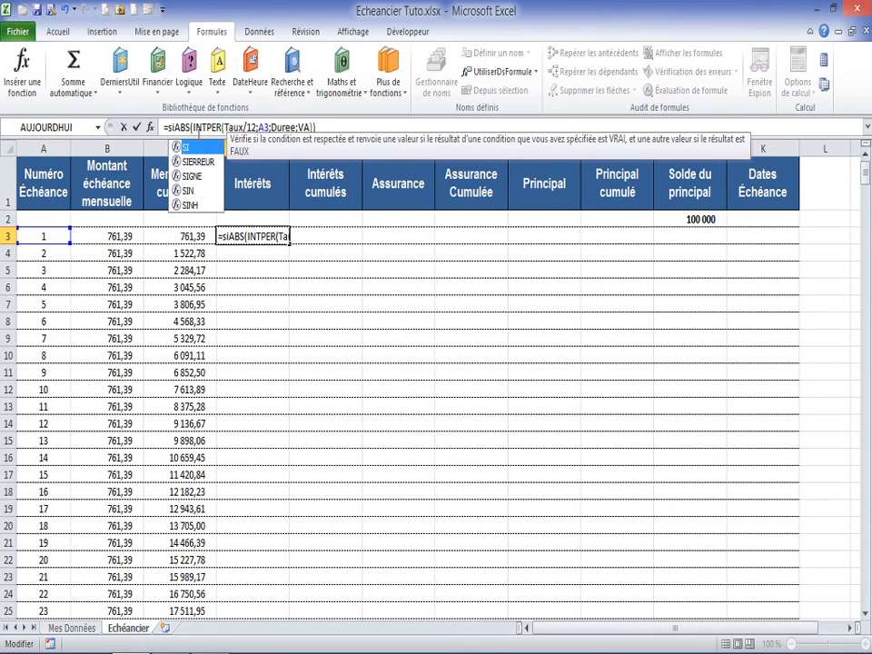
pyautogui.write('(')
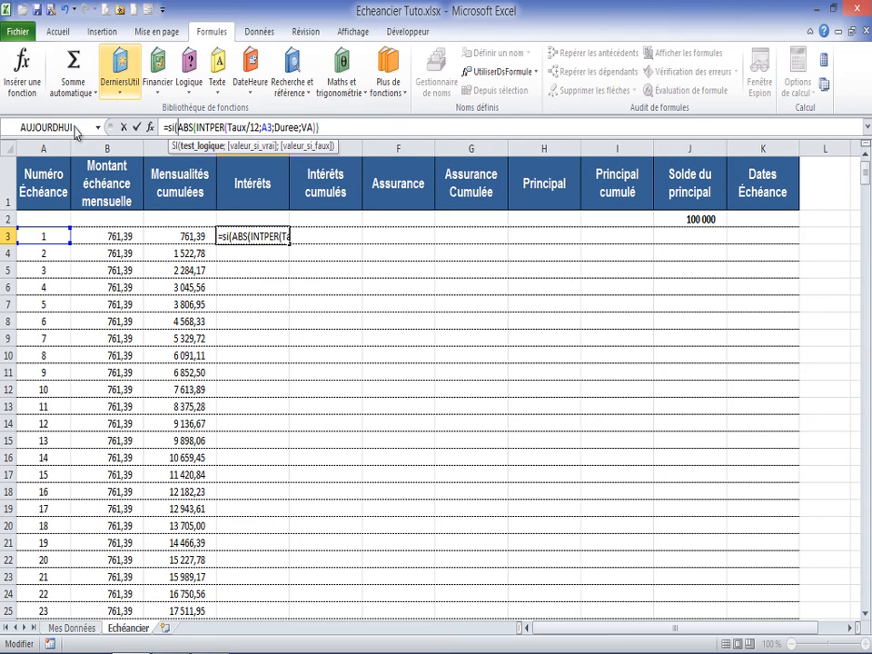
pyautogui.click(43, 235)
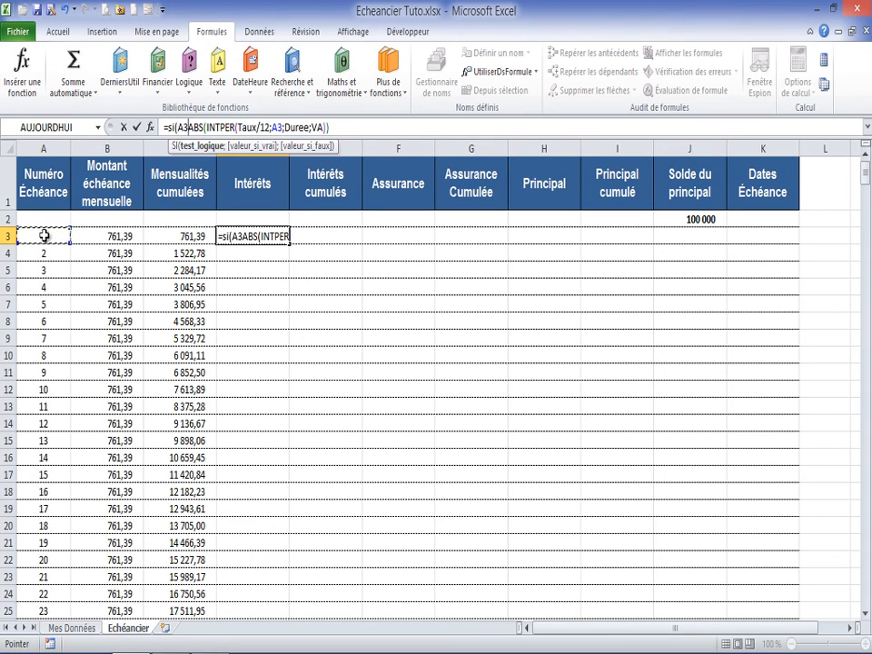
pyautogui.write('<>')
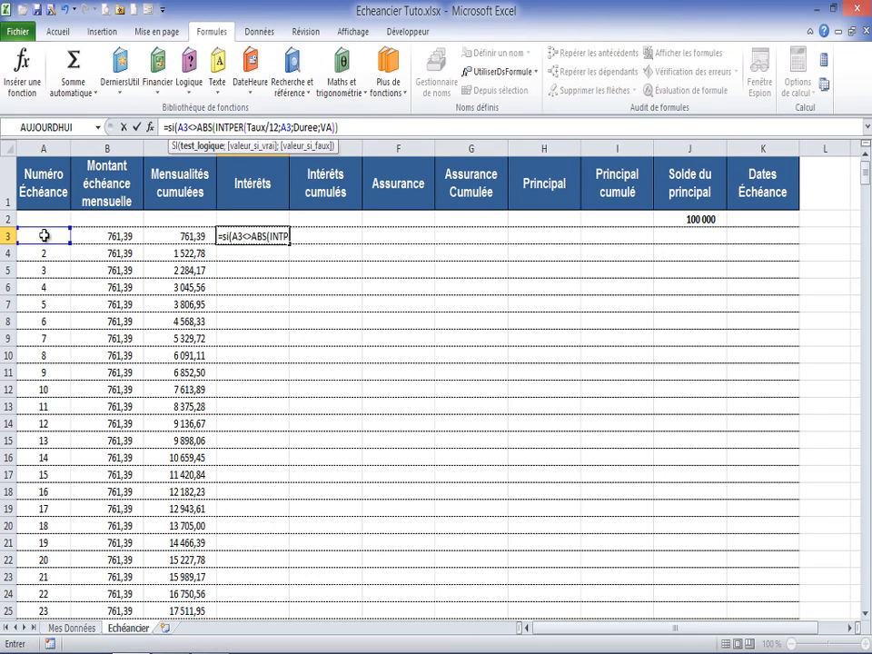
pyautogui.write('""')
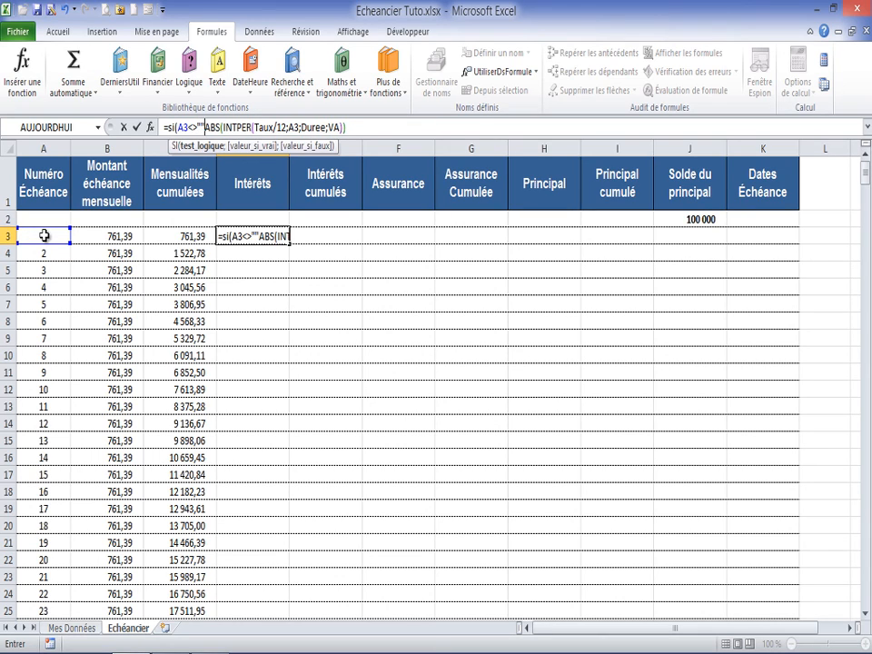
pyautogui.write(';')
pyautogui.click(359, 127)
pyautogui.write(';"")')
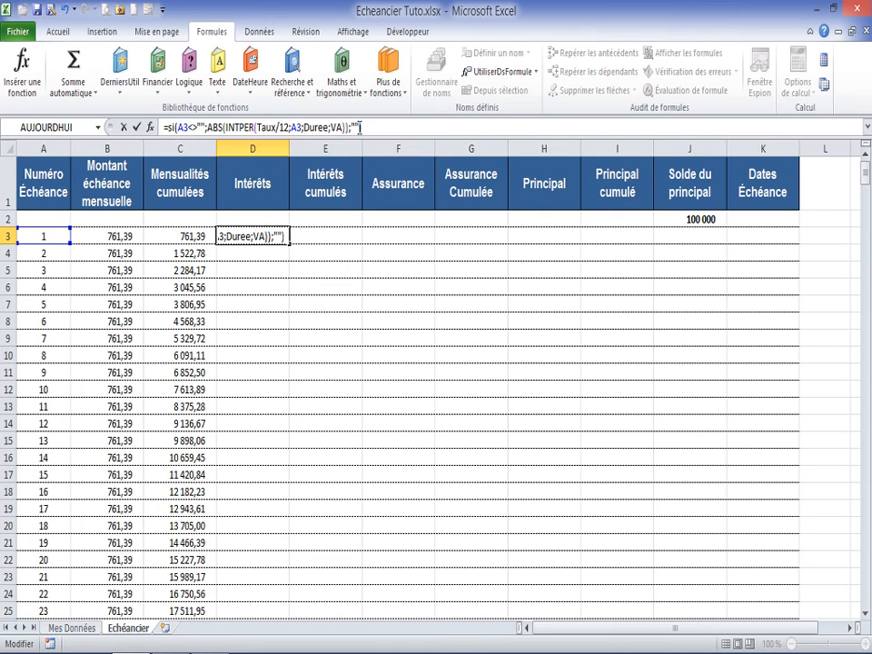
pyautogui.press('Return')
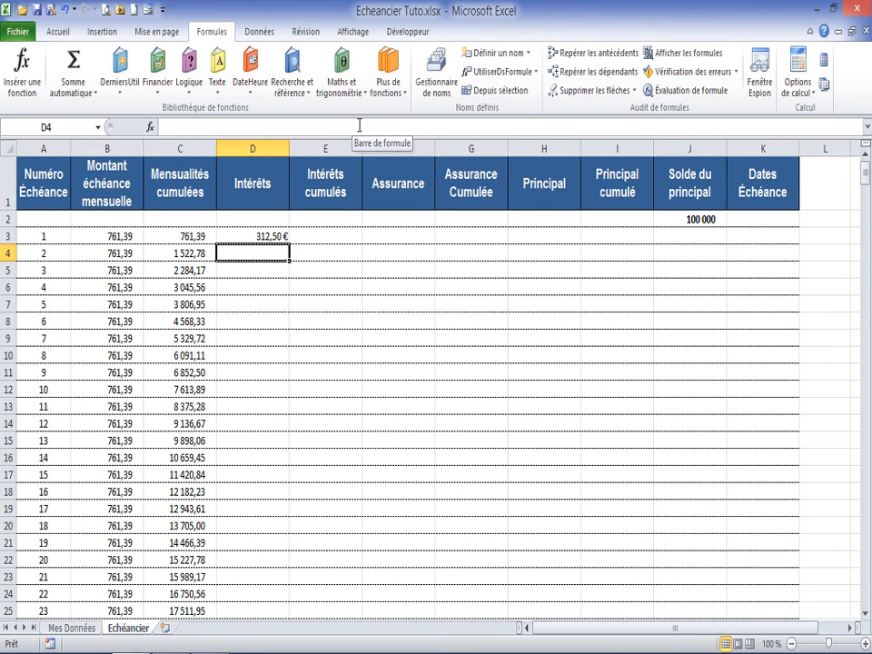
# Step: Fill the D3 formula down the Intérêts column and check the resulting amounts
pyautogui.click(285, 237)
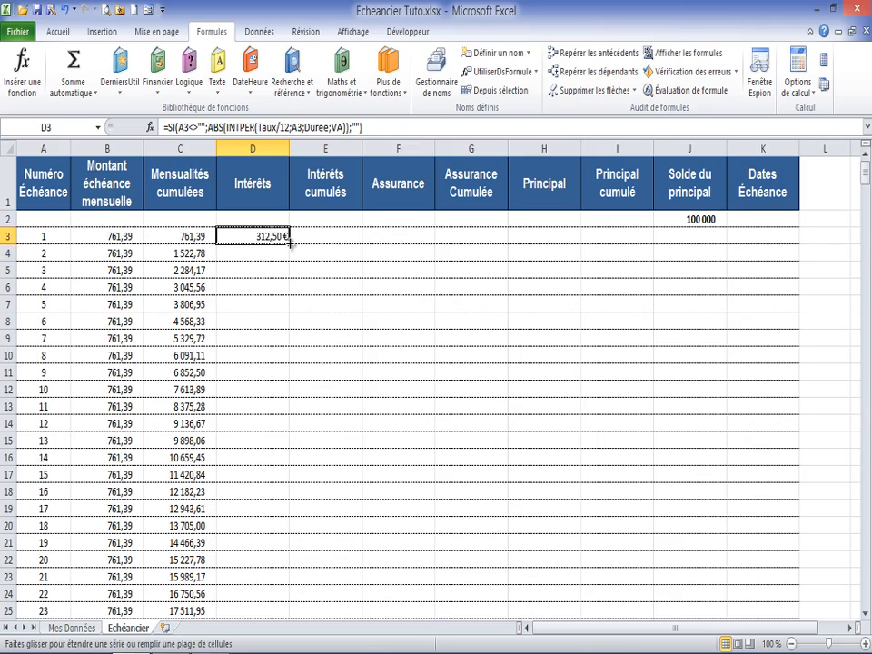
pyautogui.doubleClick(289, 242)
pyautogui.moveTo(866, 165)
pyautogui.mouseDown()
pyautogui.moveTo(868, 354)
pyautogui.moveTo(868, 167)
pyautogui.mouseUp()
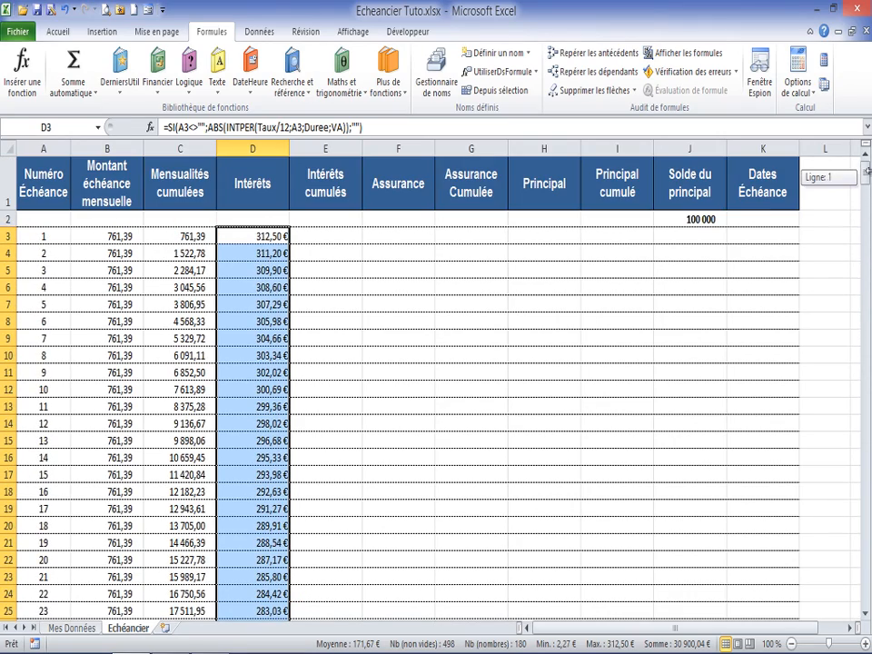
# Step: Enter =SI(A3<>"";E2+D3;"") in E3 and fill it down the Intérêts cumulés column
pyautogui.click(335, 237)
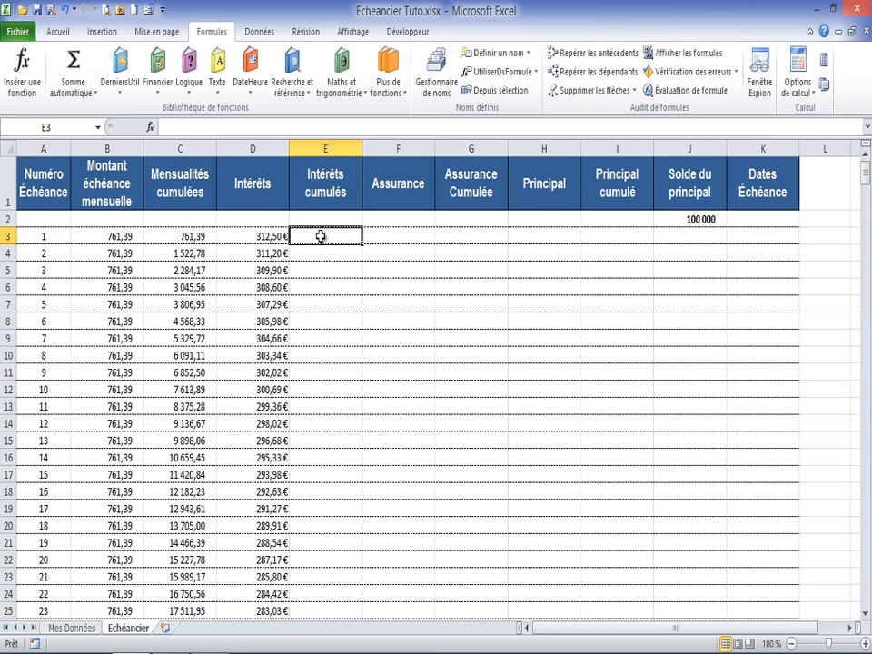
pyautogui.write('=si')
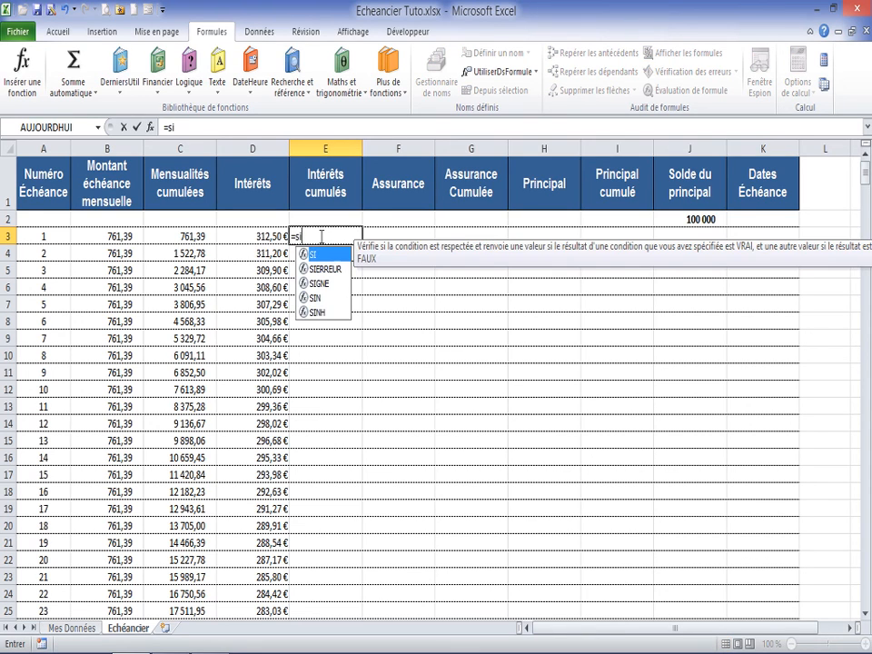
pyautogui.write('(')
pyautogui.click(43, 236)
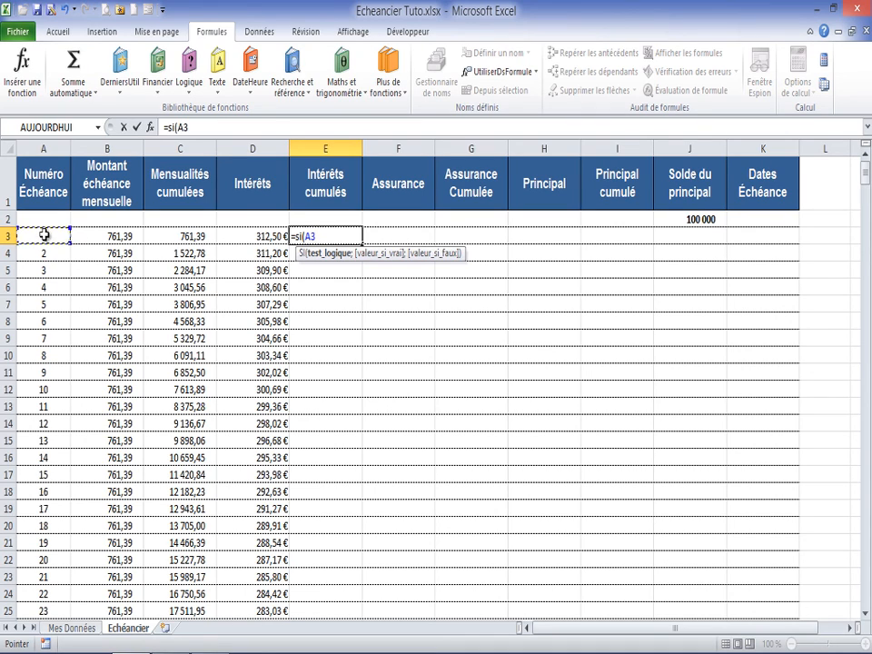
pyautogui.write('<>"";')
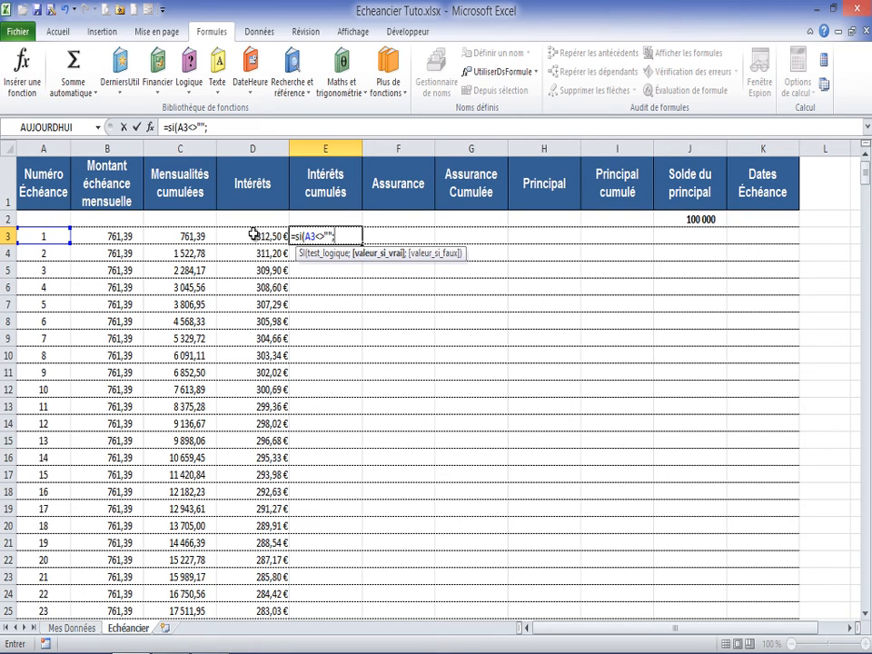
pyautogui.click(321, 218)
pyautogui.write('+')
pyautogui.click(279, 236)
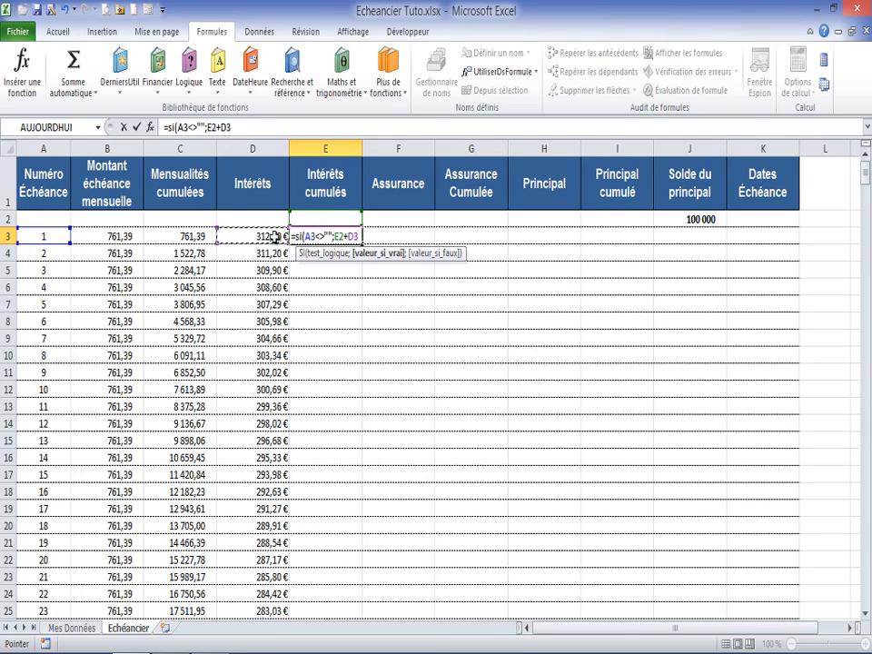
pyautogui.write(';""')
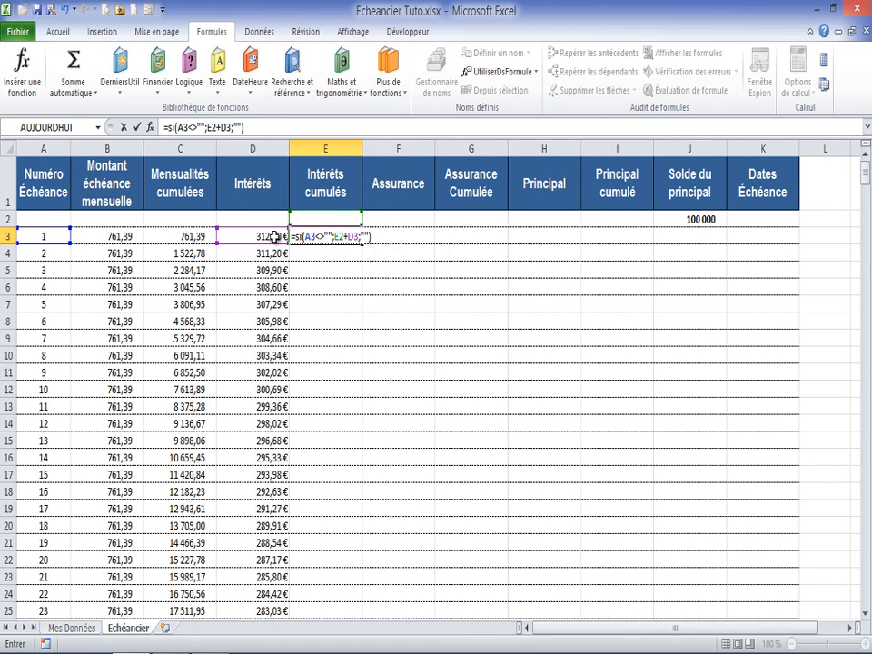
pyautogui.press('Return')
pyautogui.click(329, 236)
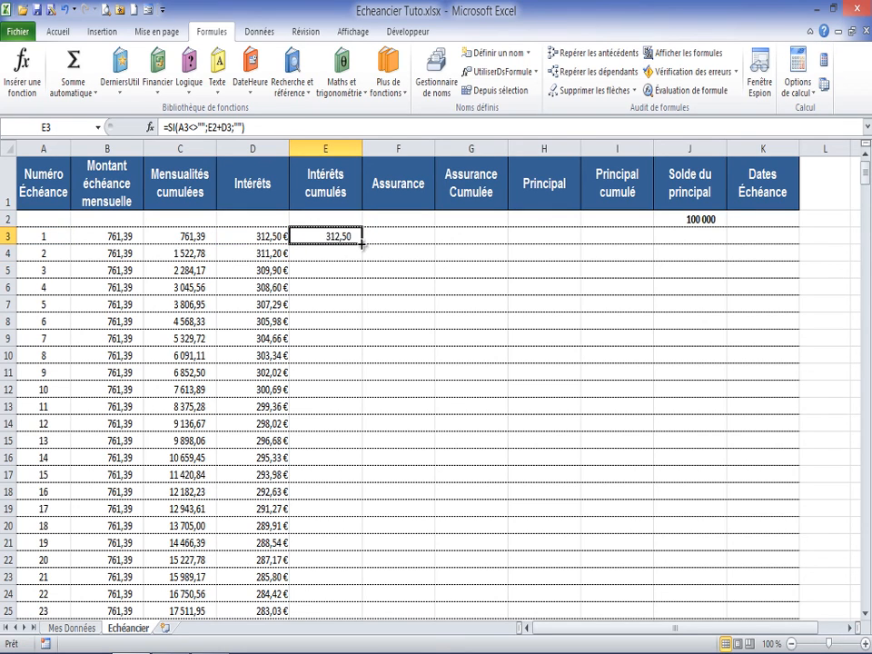
pyautogui.doubleClick(360, 245)
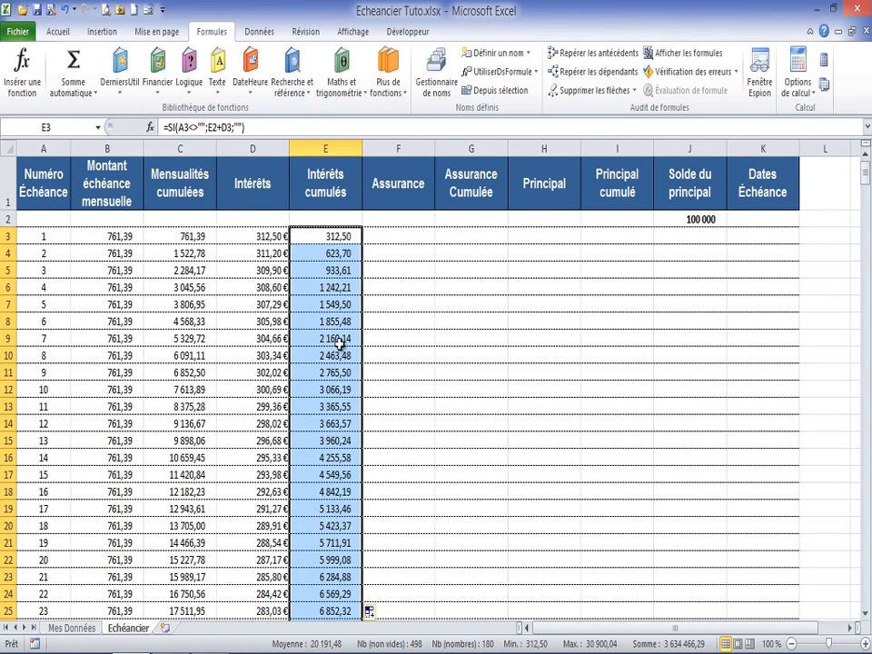
pyautogui.click(404, 235)
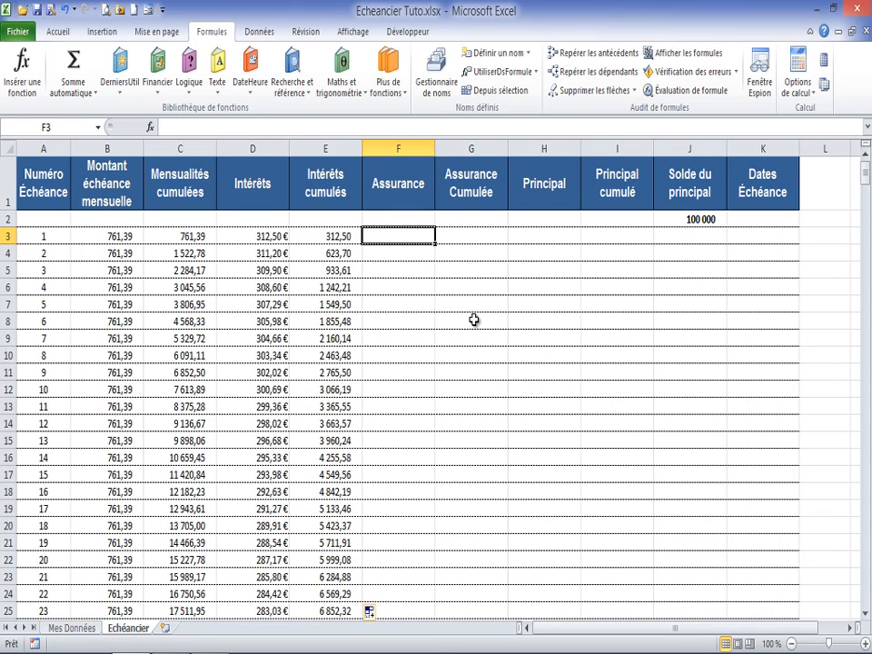
pyautogui.write('=')
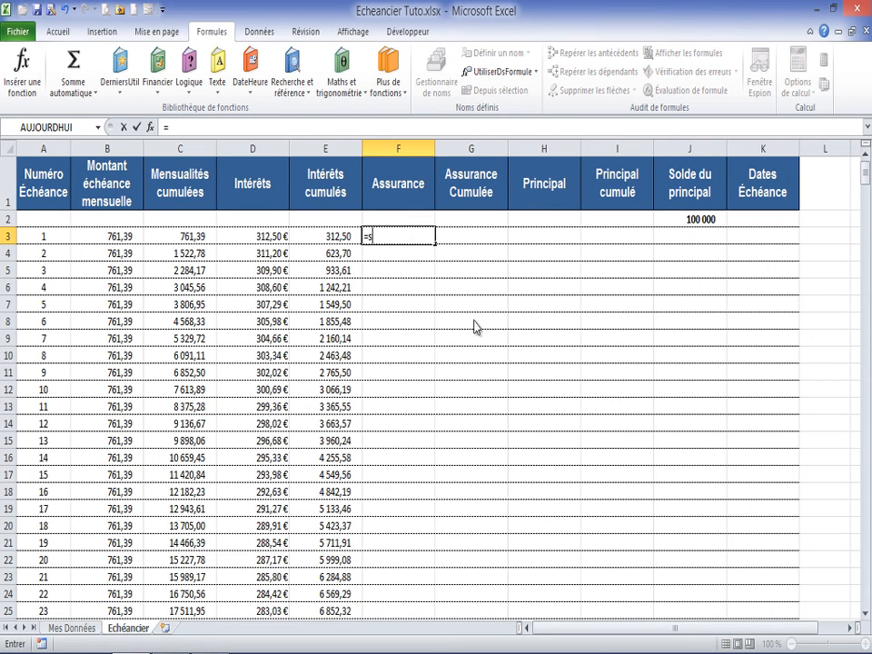
pyautogui.write('si(')
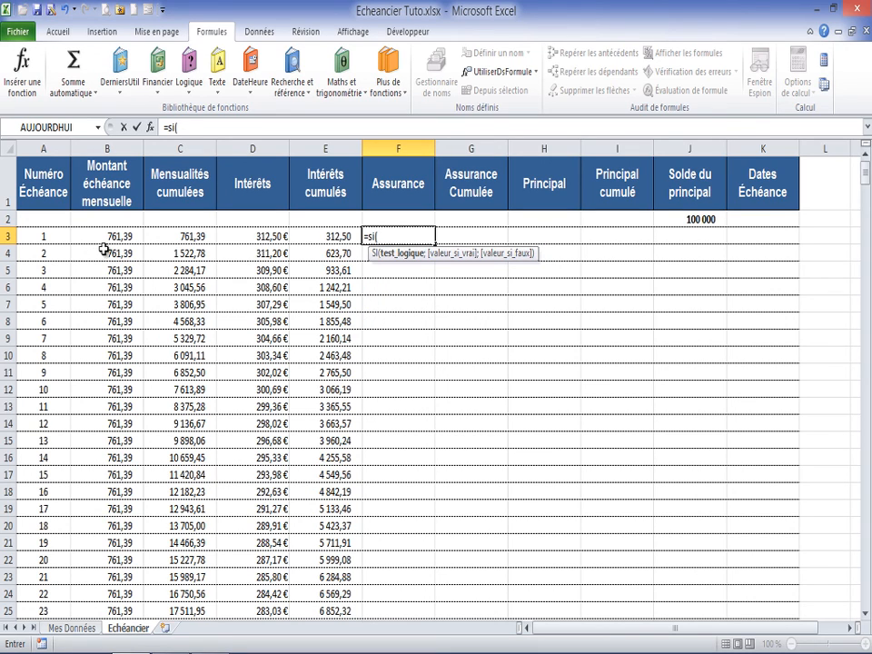
pyautogui.click(39, 234)
pyautogui.write('<>"";')
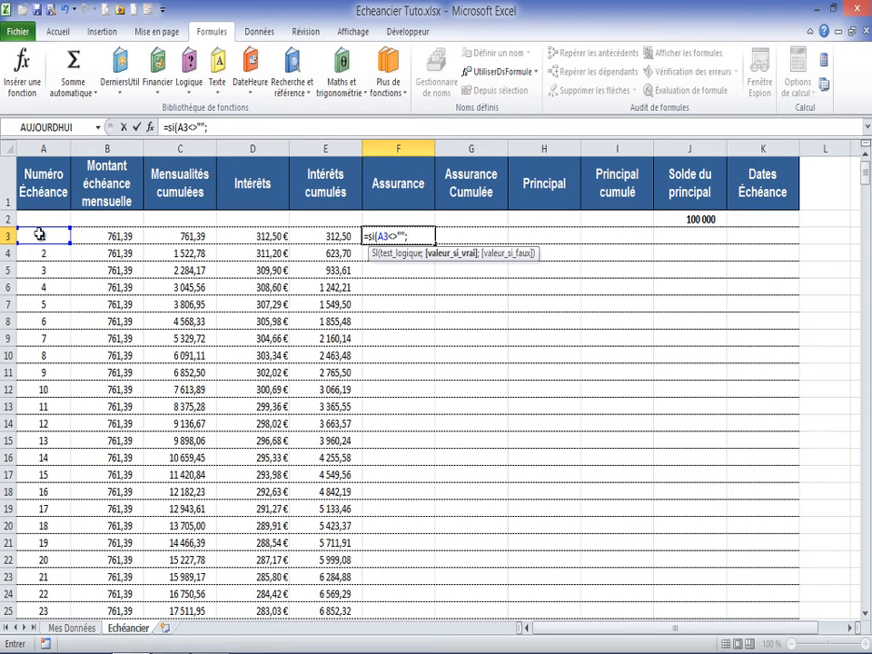
pyautogui.write('as')
pyautogui.press('BackSpace')
pyautogui.press('BackSpace')
pyautogui.press('Escape')
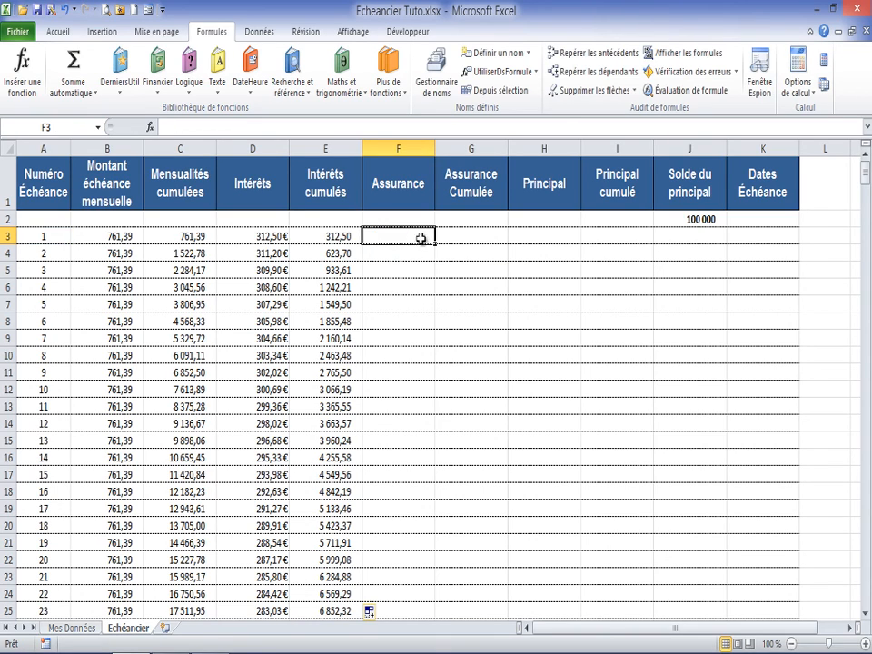
# Step: Name the Dont échéance Assurance amount cell M12 on the Mes Données sheet "Assurance"
pyautogui.click(80, 628)
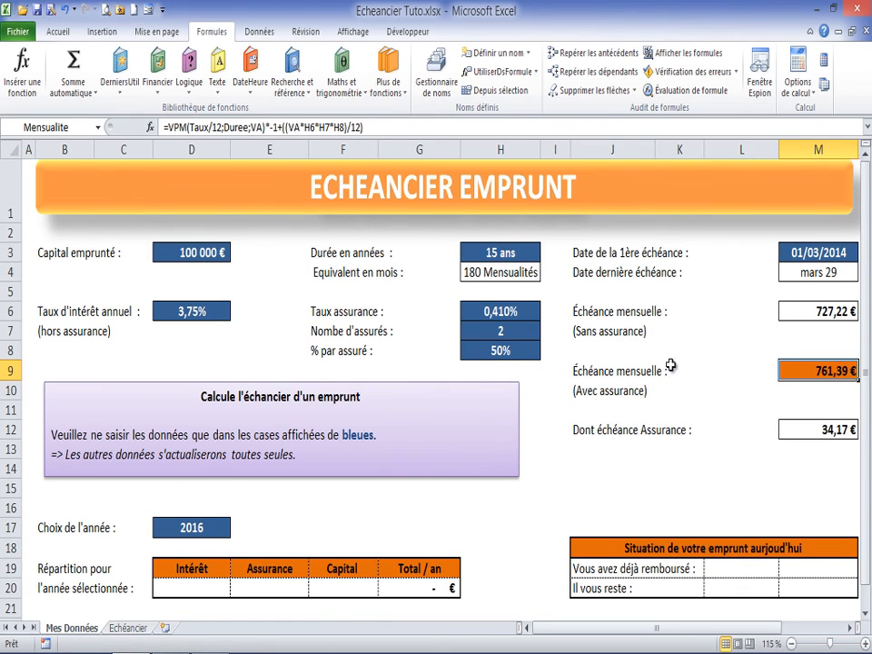
pyautogui.click(818, 430)
pyautogui.click(70, 128)
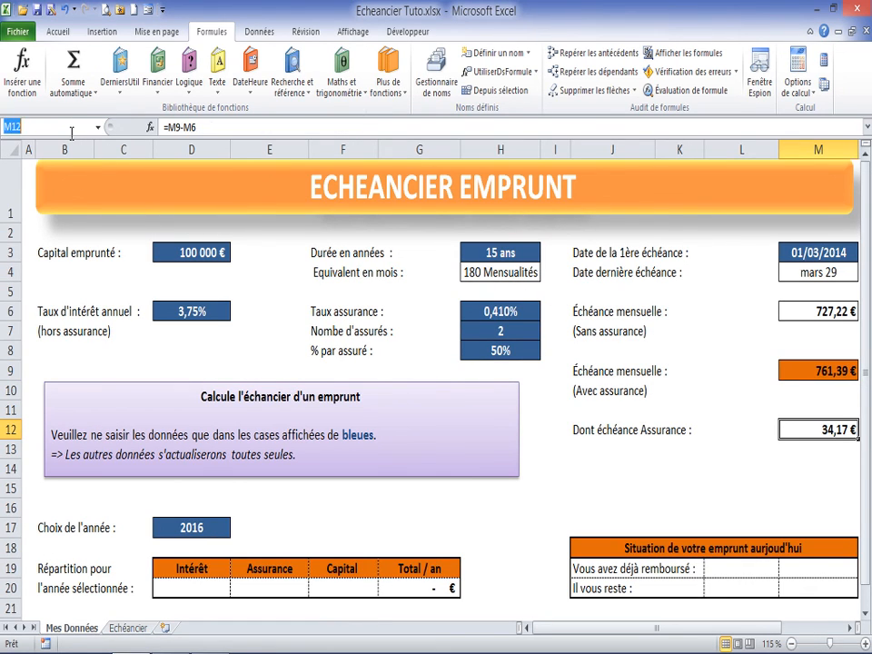
pyautogui.write('Assurance')
pyautogui.press('Return')
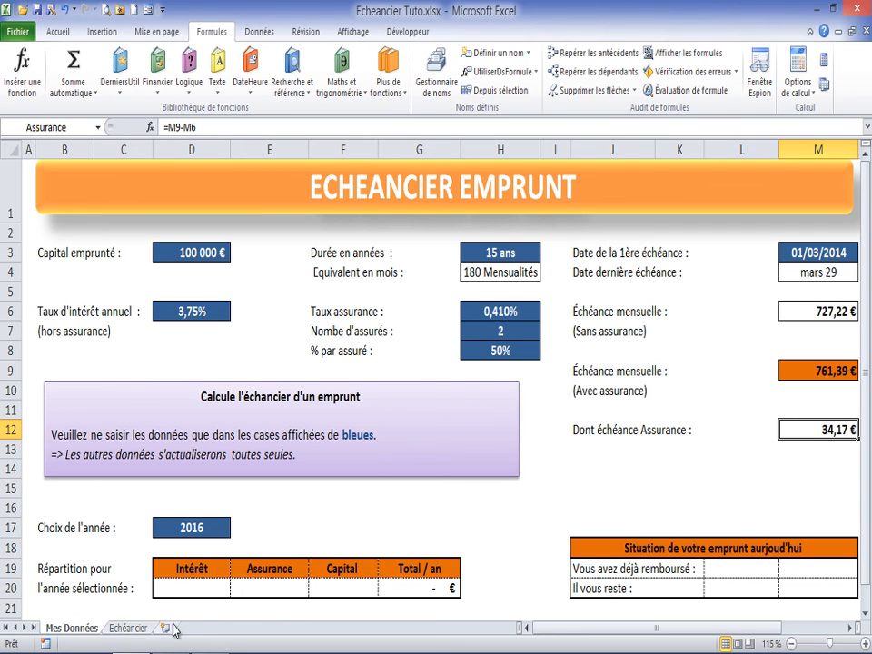
# Step: Enter =SI(A3<>"";Assurance;"") in F3 of the Echéancier sheet and fill it down the Assurance column
pyautogui.click(127, 628)
pyautogui.doubleClick(405, 235)
pyautogui.write('=')
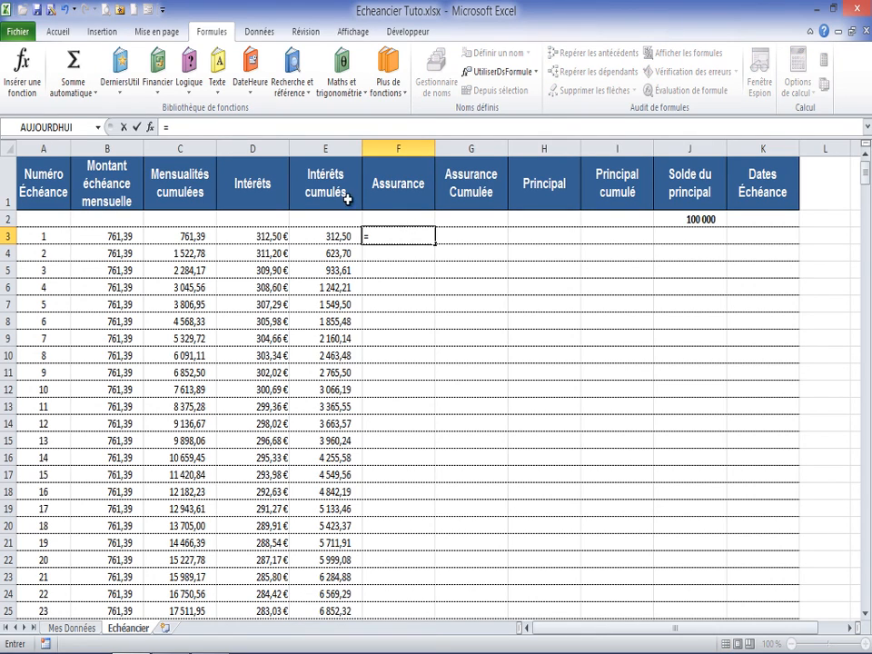
pyautogui.write('si(')
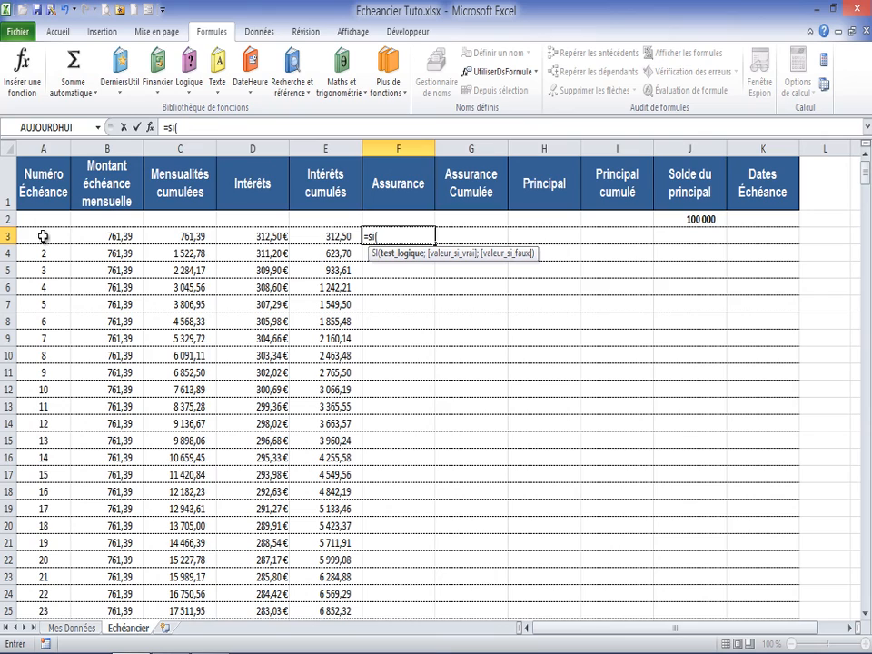
pyautogui.click(43, 236)
pyautogui.write('<>"";assu')
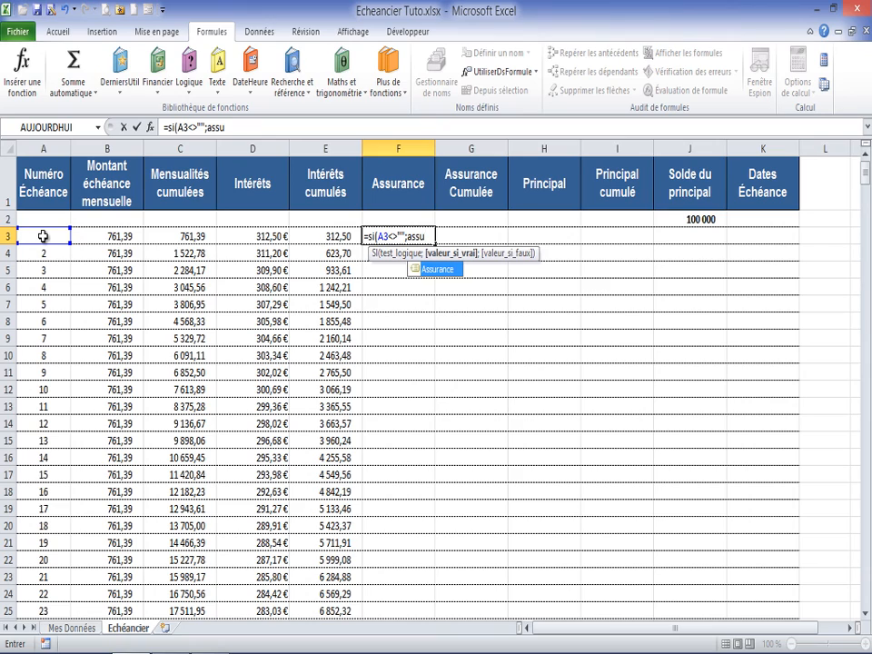
pyautogui.press('Tab')
pyautogui.write(';"")')
pyautogui.press('Return')
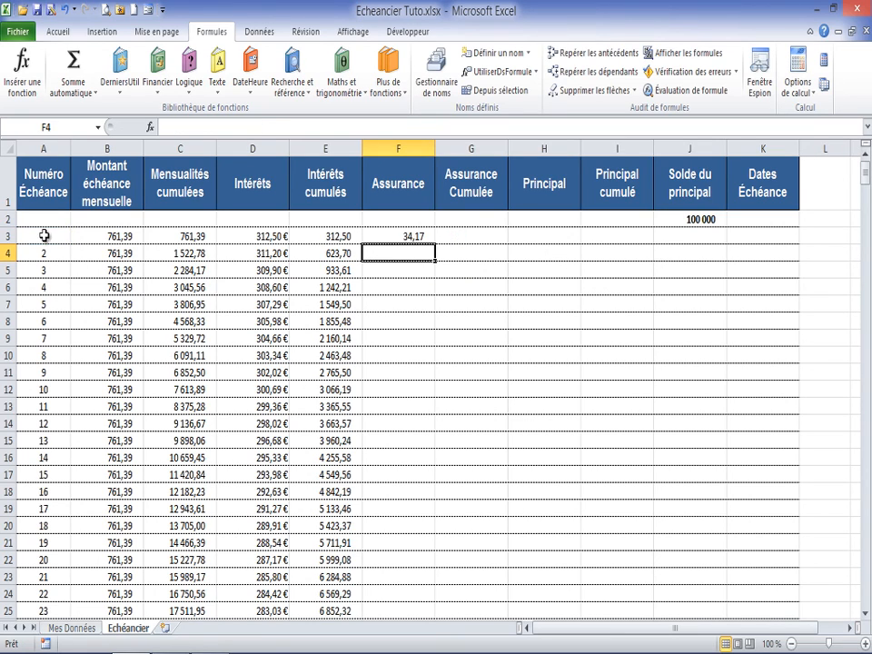
pyautogui.click(408, 234)
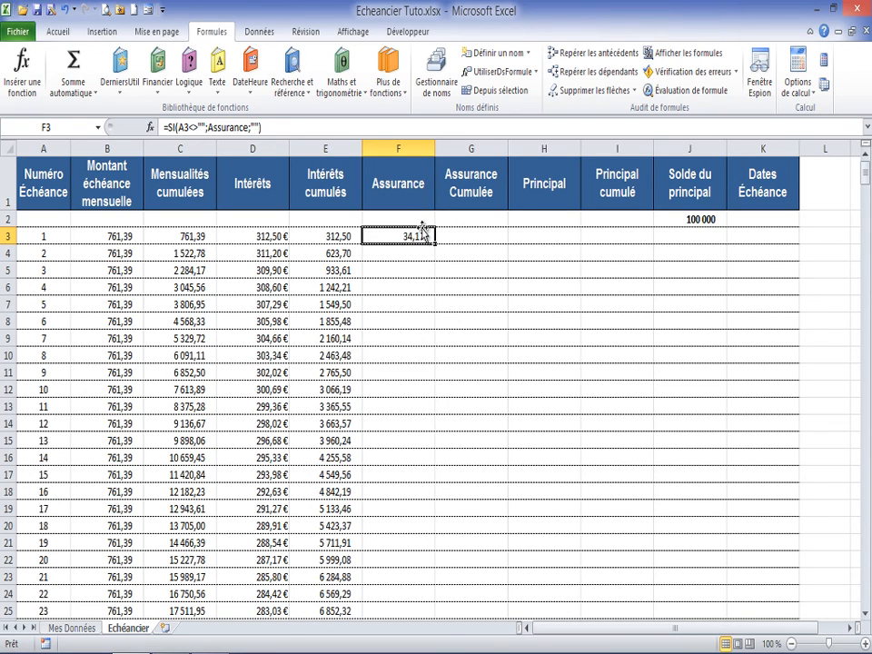
pyautogui.doubleClick(436, 244)
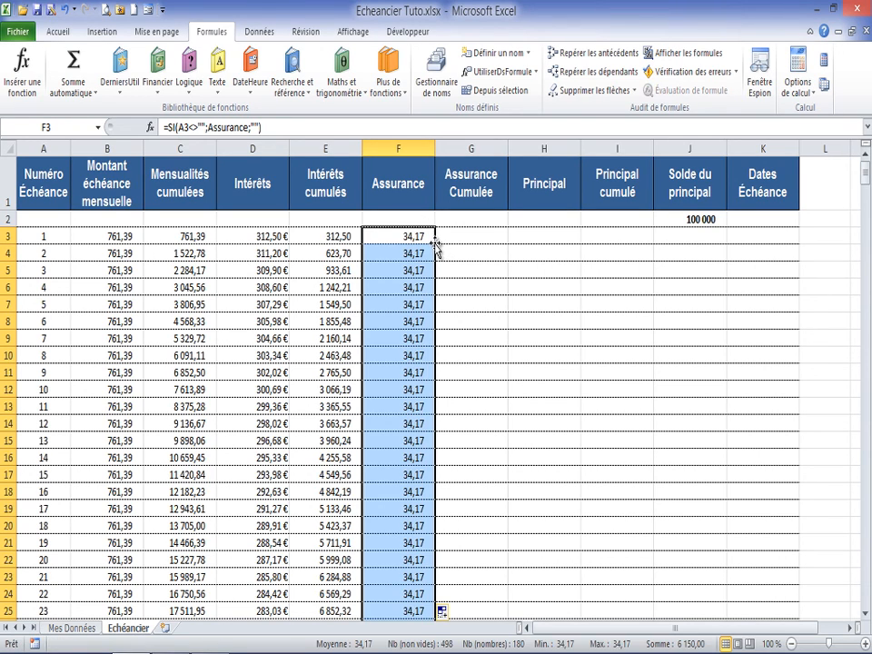
# Step: Enter =SI(A3<>"";G2+F3;"") in G3 and fill it down the Assurance Cumulée column
pyautogui.click(472, 236)
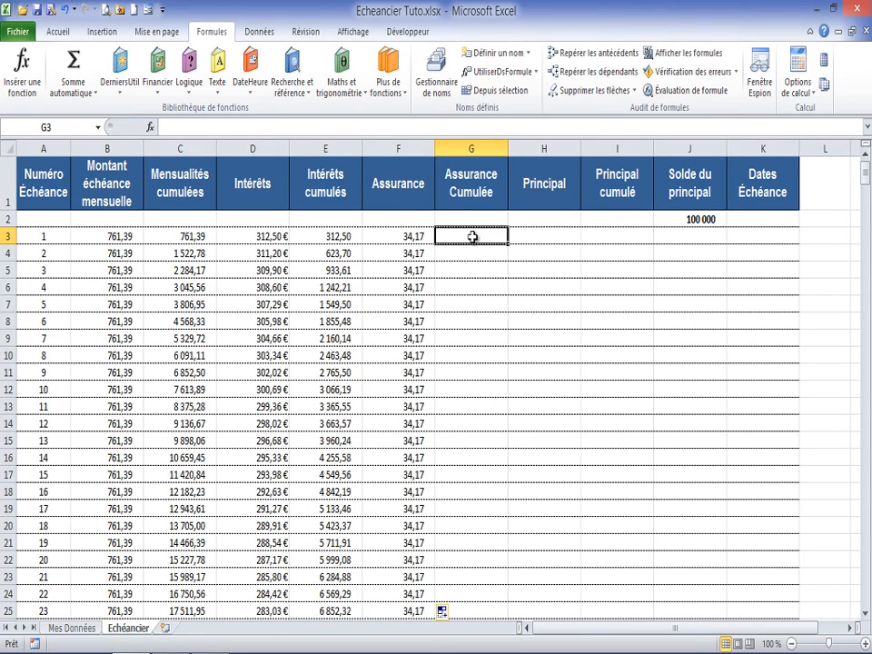
pyautogui.write('=si')
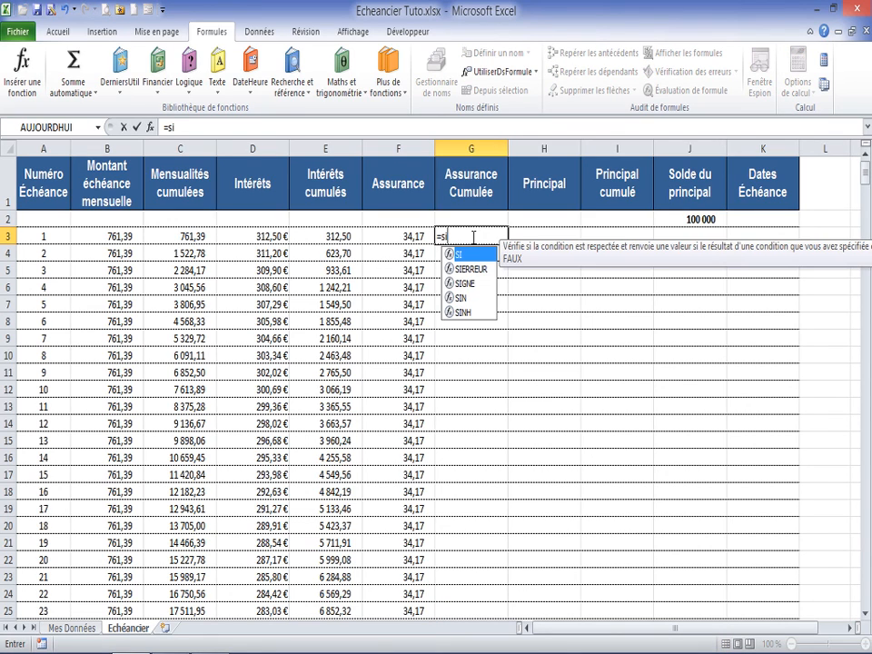
pyautogui.write('(')
pyautogui.click(36, 235)
pyautogui.write('<>')
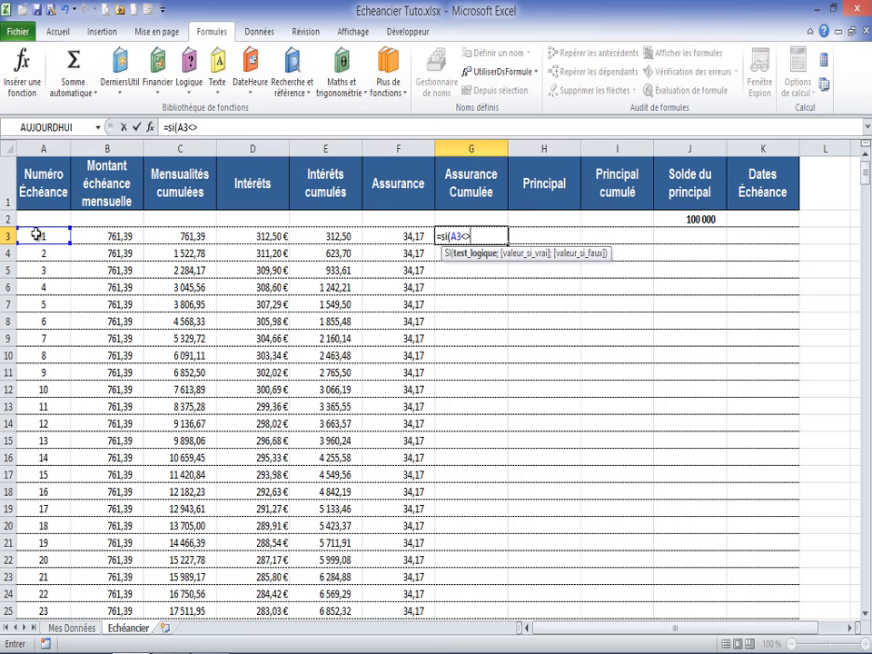
pyautogui.write('"";')
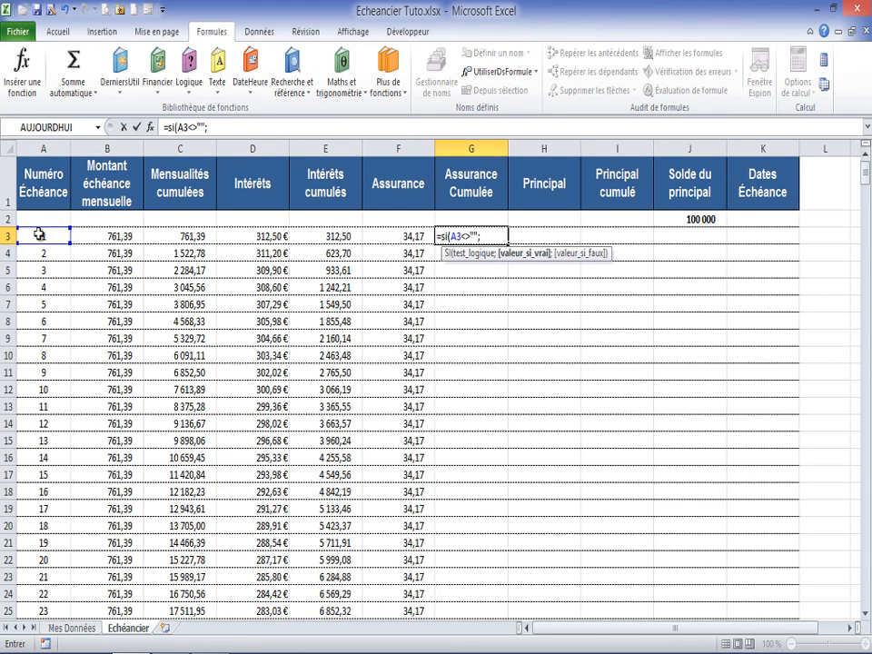
pyautogui.click(472, 217)
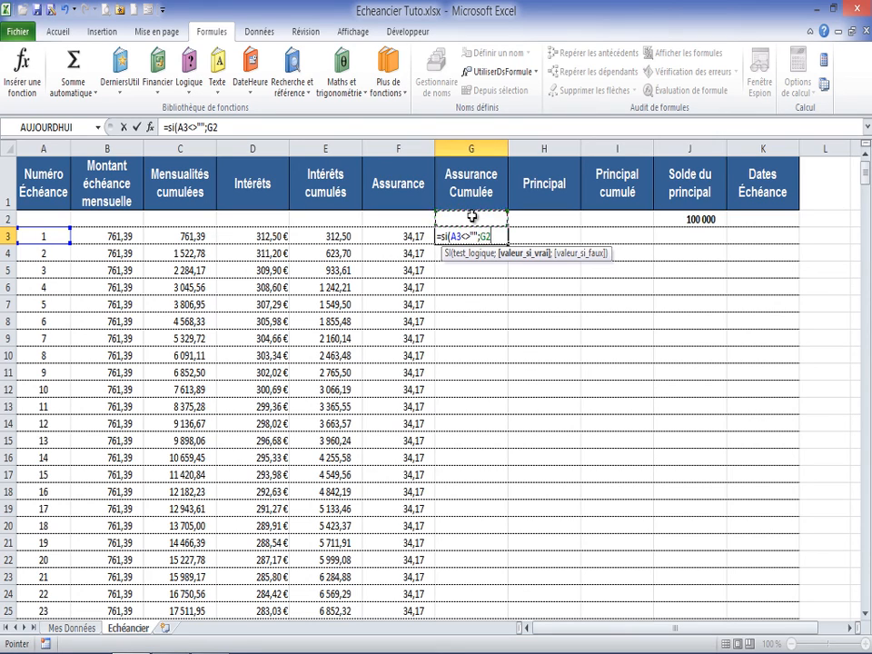
pyautogui.write('+')
pyautogui.click(412, 238)
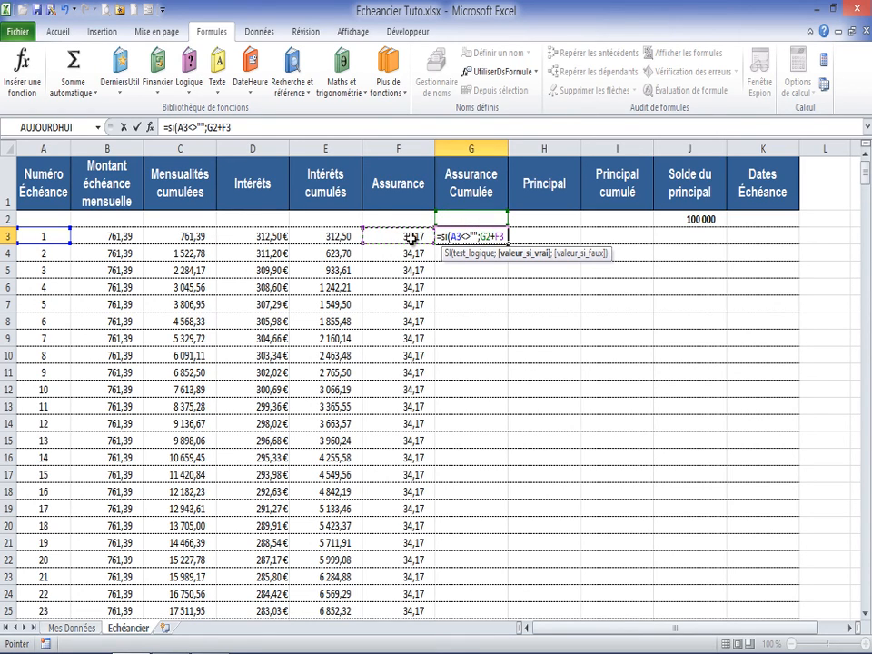
pyautogui.write(';"")')
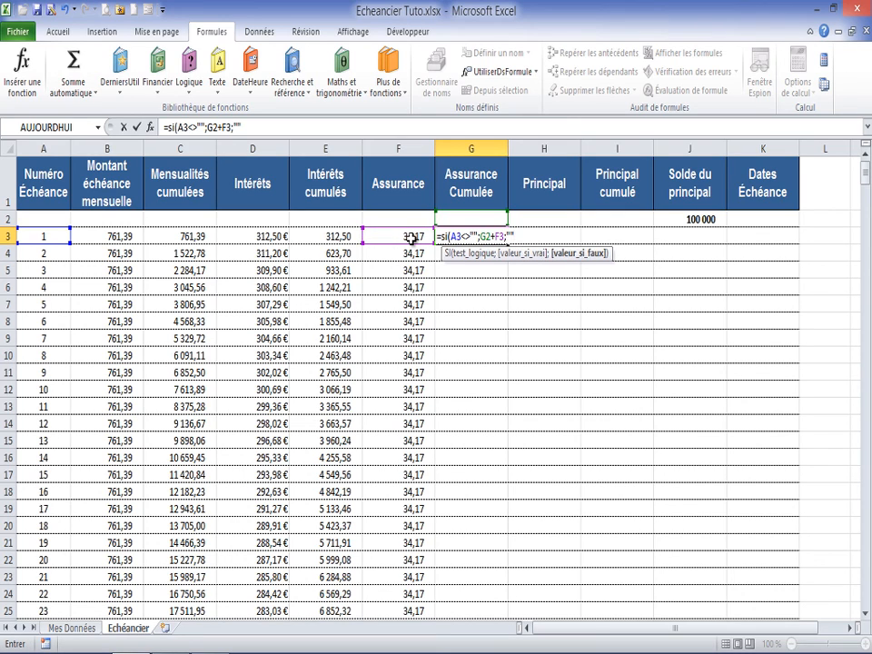
pyautogui.press('Return')
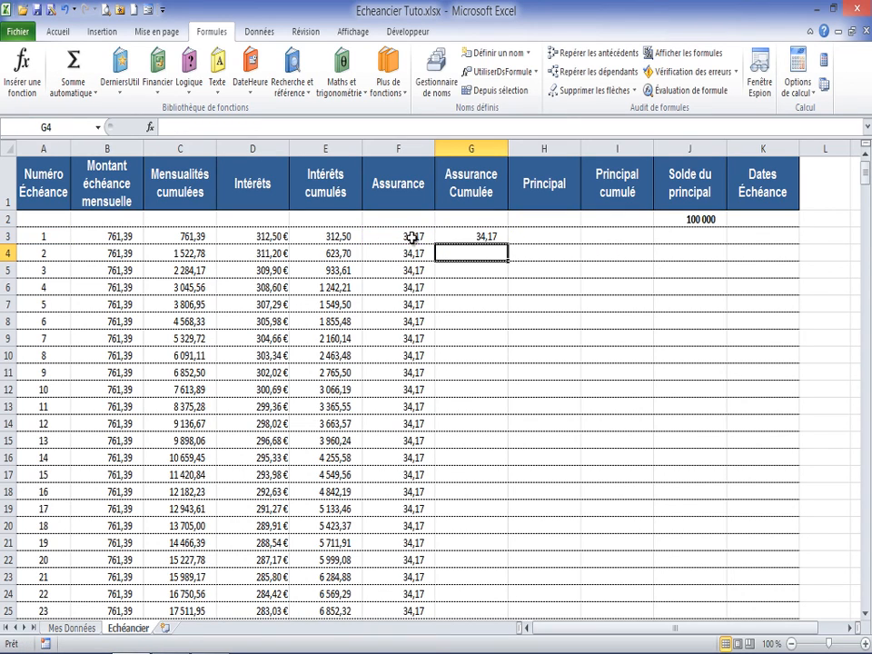
pyautogui.click(489, 236)
pyautogui.doubleClick(507, 244)
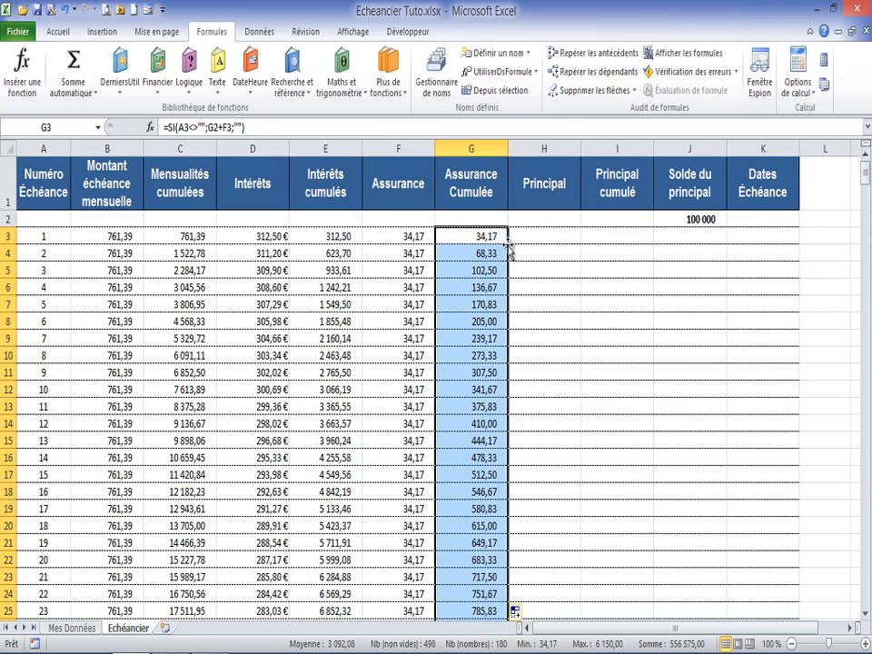
# Step: Start a PRINCPER function in H3 of the Principal column with its Taux argument set to taux/12
pyautogui.click(553, 237)
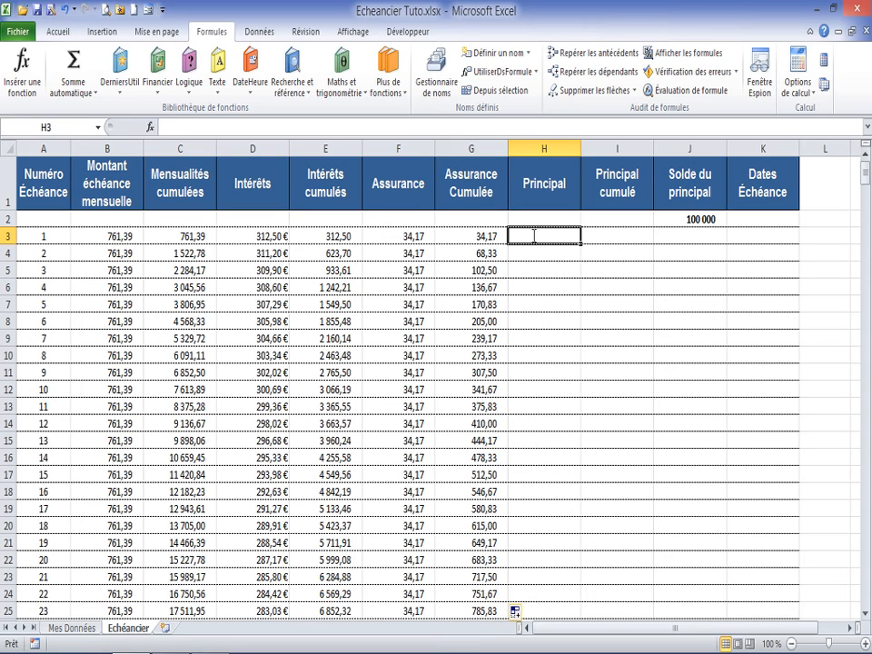
pyautogui.write('=')
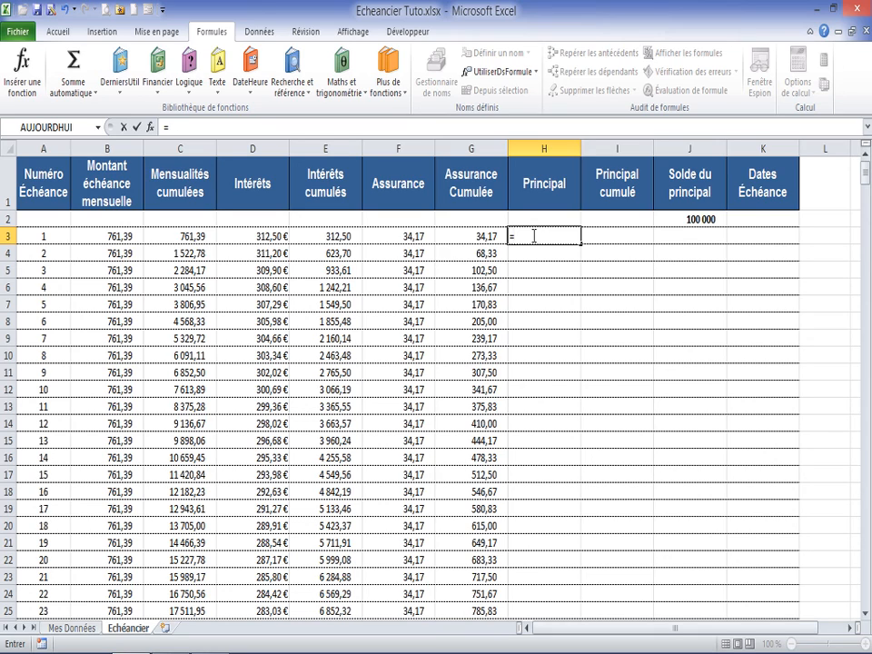
pyautogui.write('prin')
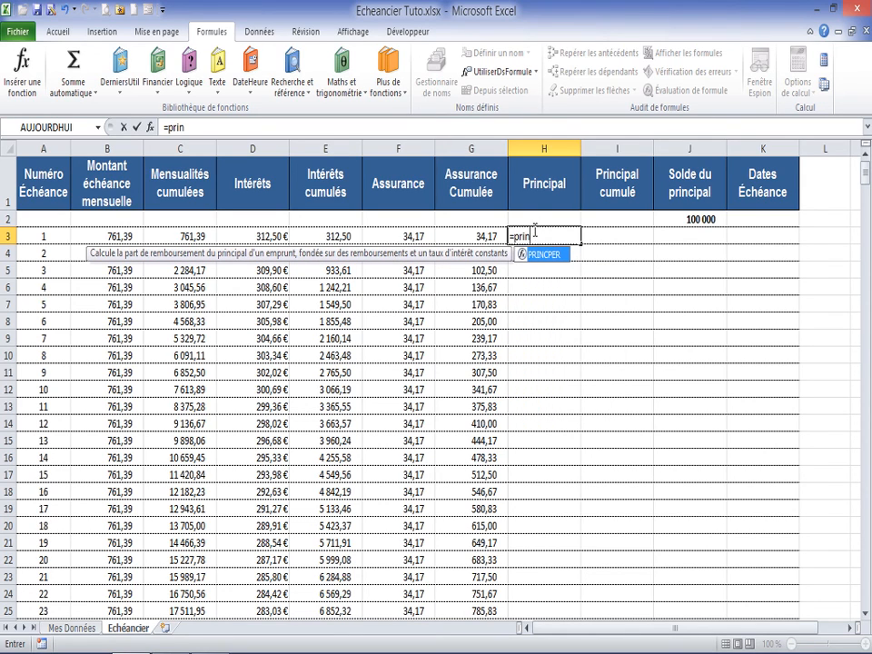
pyautogui.doubleClick(537, 254)
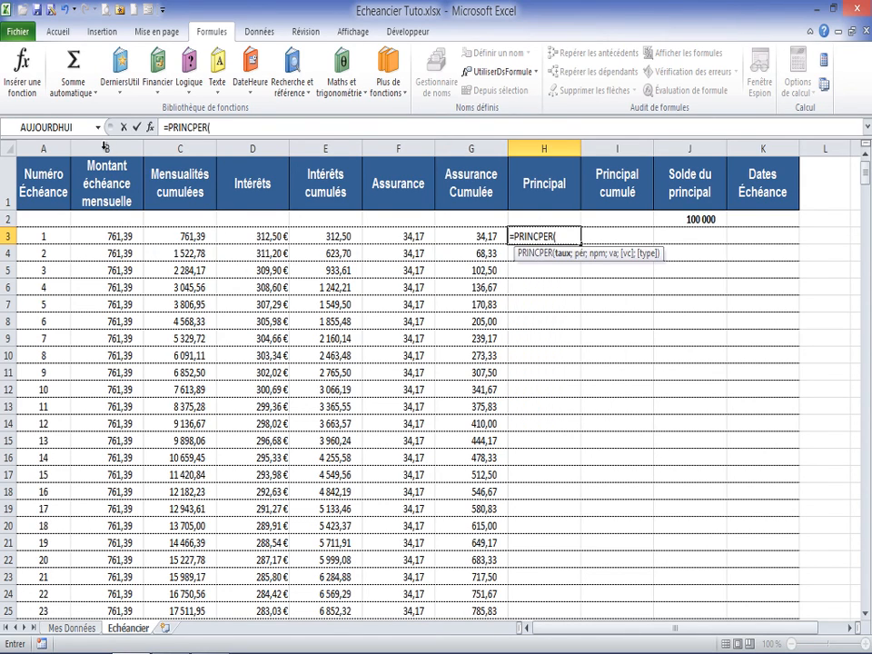
pyautogui.click(150, 127)
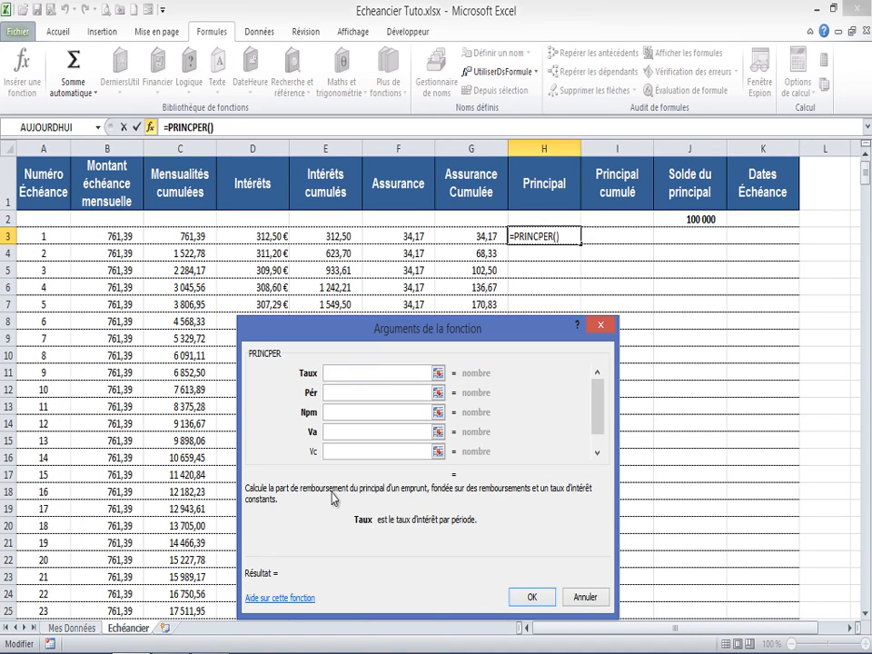
pyautogui.click(333, 373)
pyautogui.write('taux')
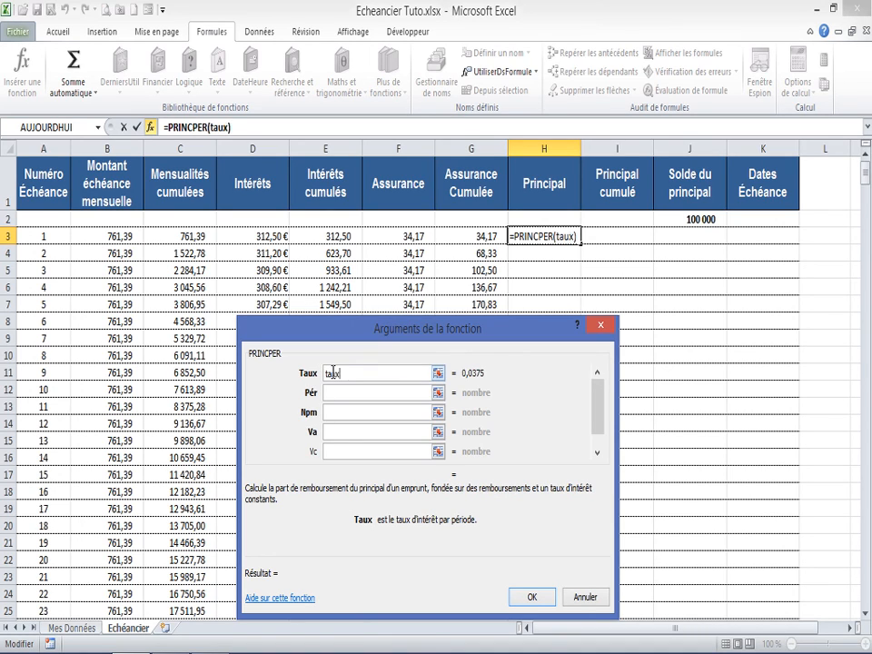
pyautogui.write('/12')
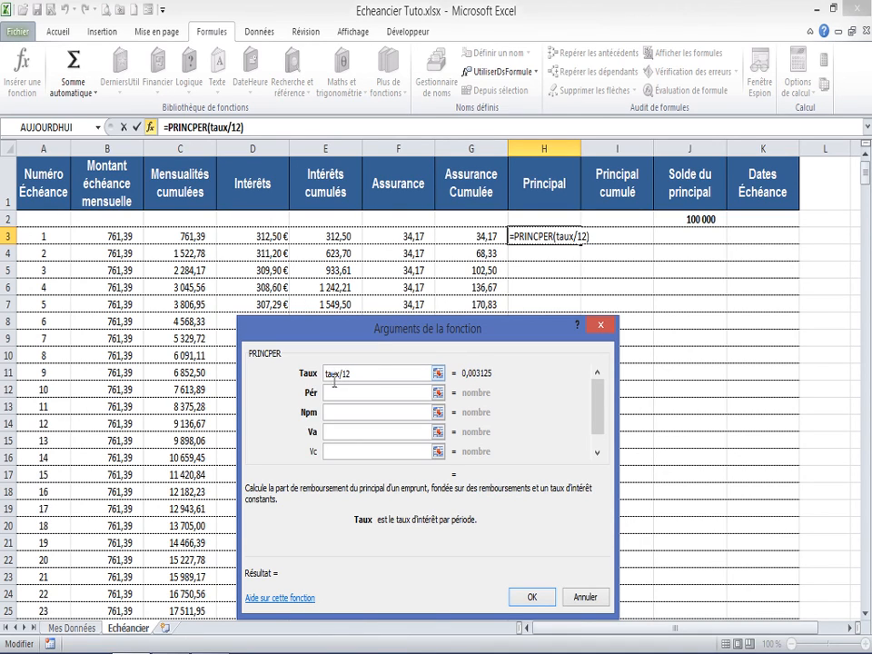
# Step: Complete the PRINCPER function in H3 with Pér A3, Npm duree and Va va
pyautogui.click(337, 390)
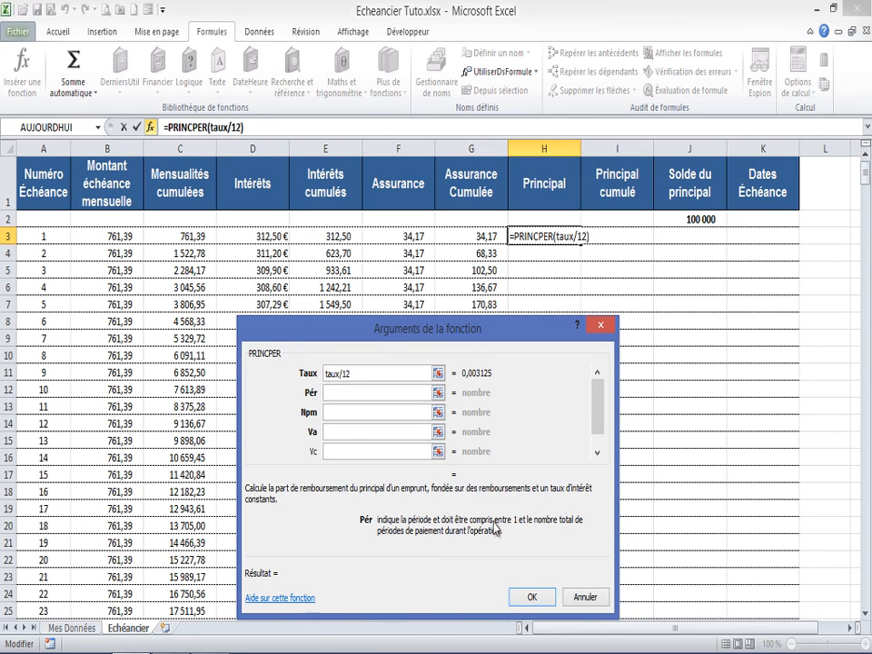
pyautogui.click(41, 237)
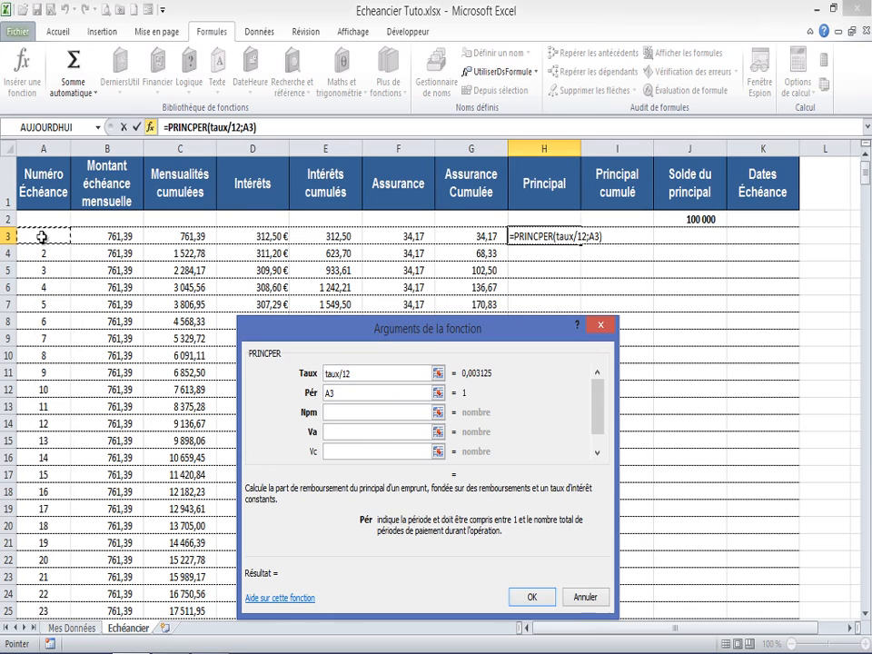
pyautogui.click(336, 413)
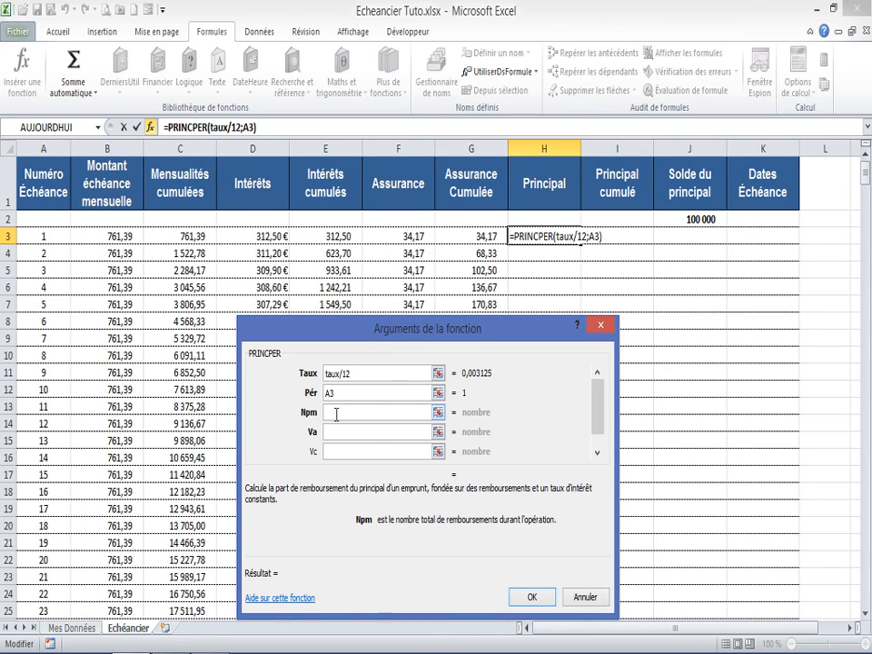
pyautogui.write('duer')
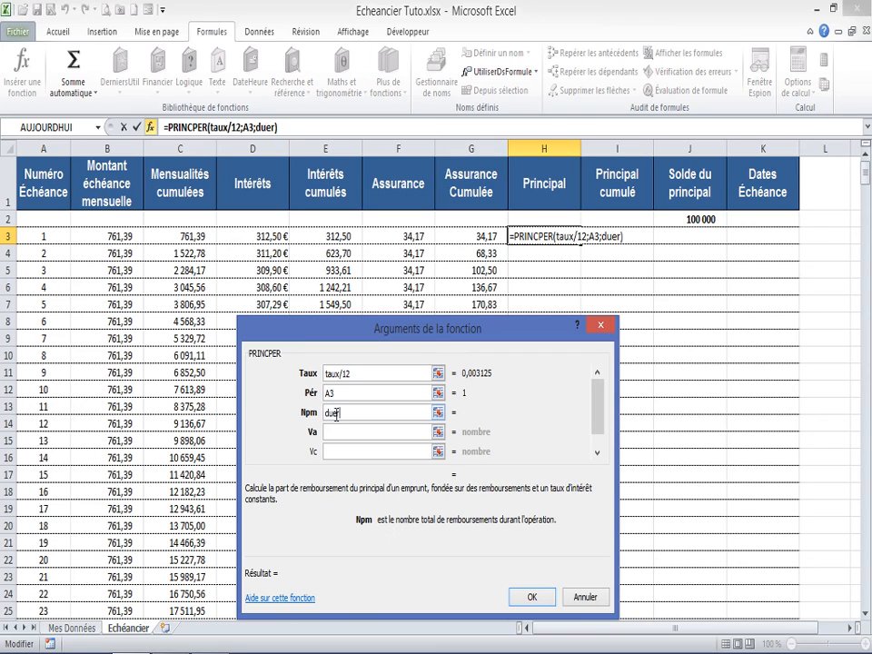
pyautogui.press('BackSpace')
pyautogui.press('BackSpace')
pyautogui.write('rr')
pyautogui.press('BackSpace')
pyautogui.write('ee')
pyautogui.click(336, 434)
pyautogui.write('va')
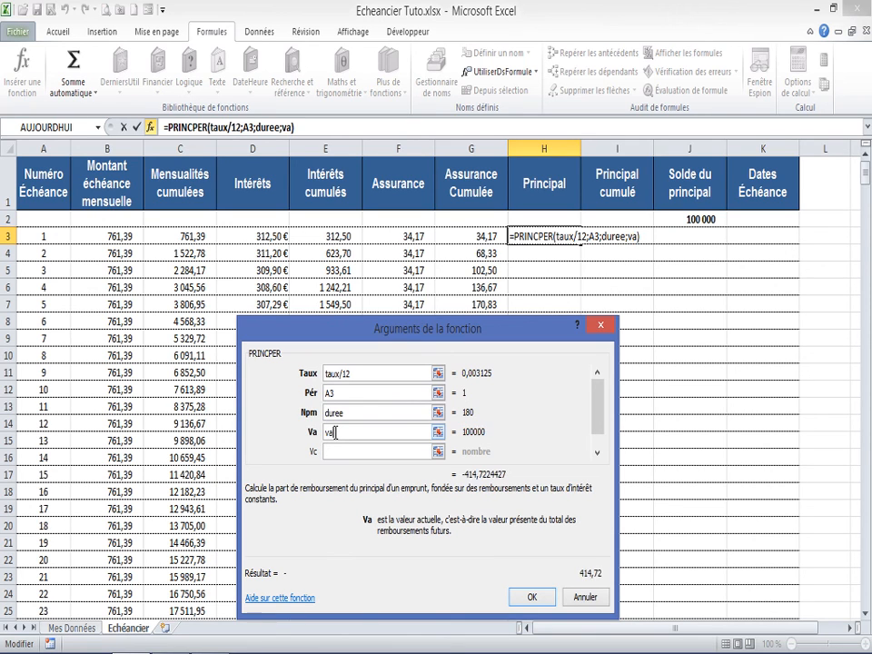
pyautogui.click(534, 597)
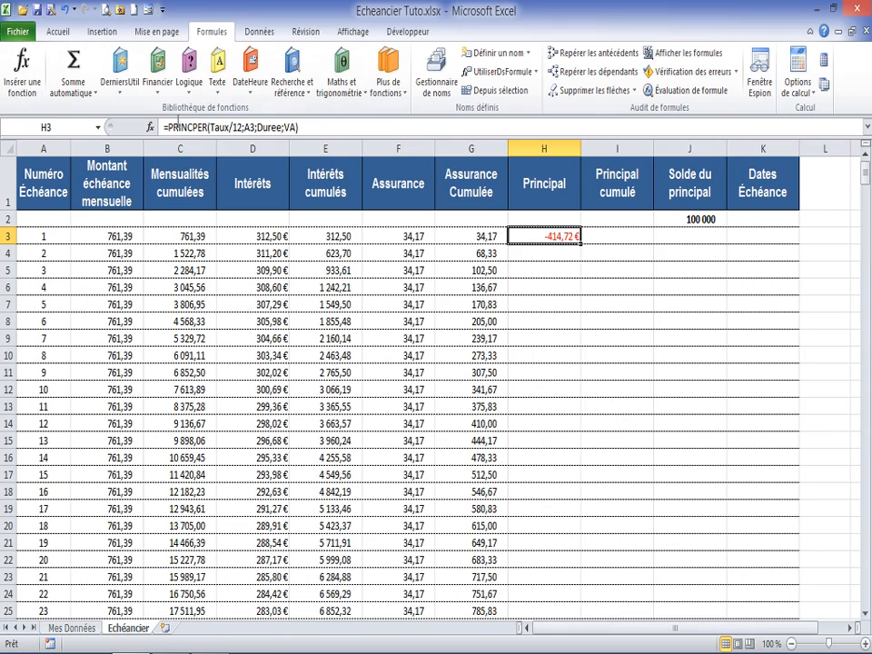
# Step: Wrap the H3 formula in ABS so it reads =ABS(PRINCPER(Taux/12;A3;Duree;VA))
pyautogui.click(167, 127)
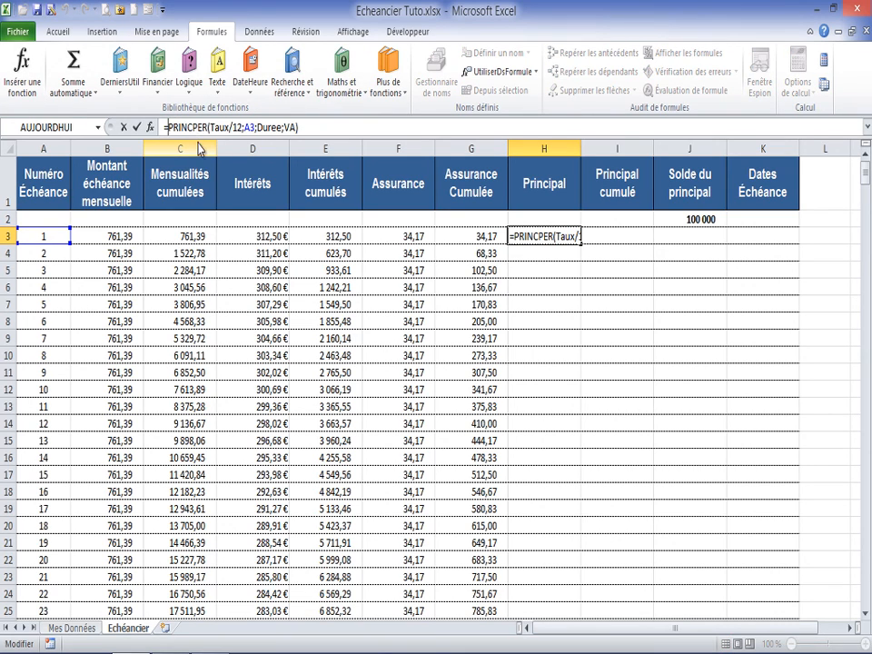
pyautogui.write('abs(')
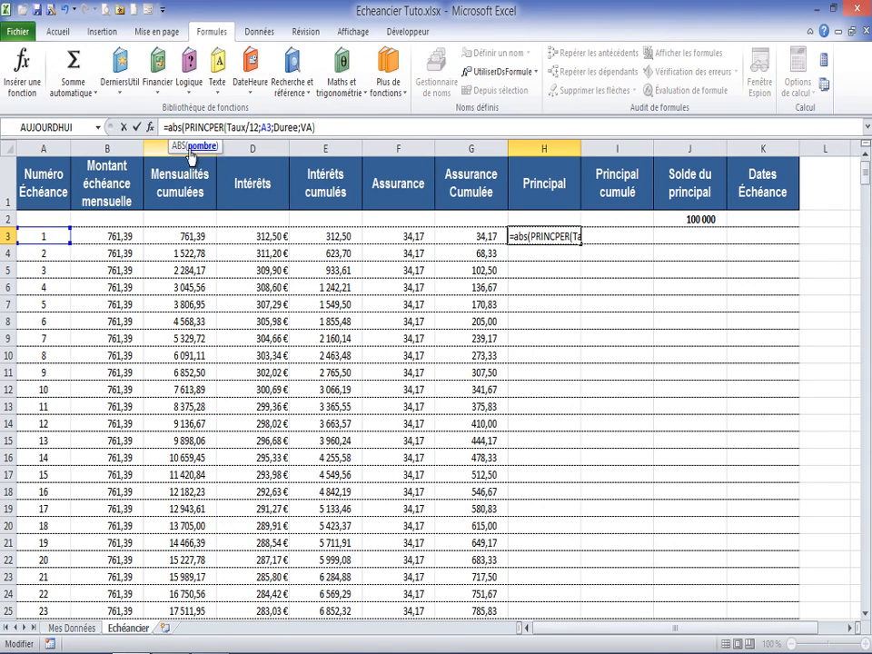
pyautogui.click(325, 128)
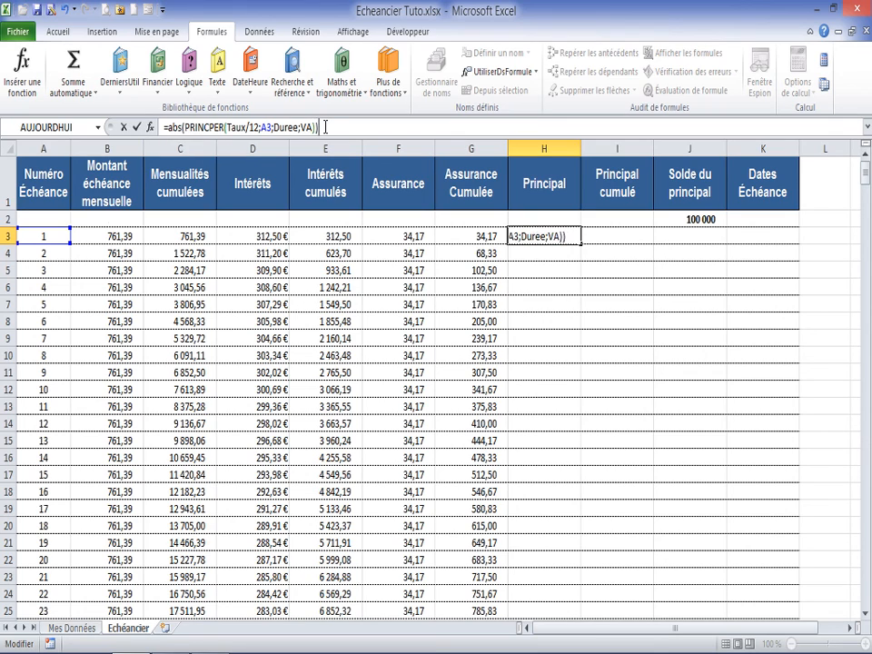
pyautogui.press('Return')
# Step: Change H3 to =SI(A3<>"";ABS(PRINCPER(Taux/12;A3;Duree;VA));"") and fill it down the Principal column
pyautogui.click(526, 234)
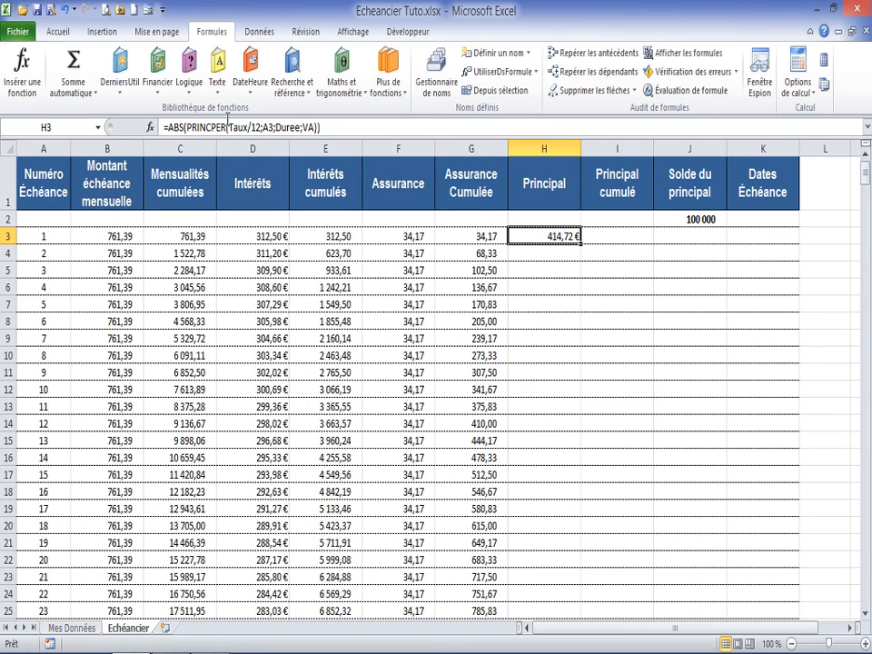
pyautogui.click(169, 127)
pyautogui.write('si(')
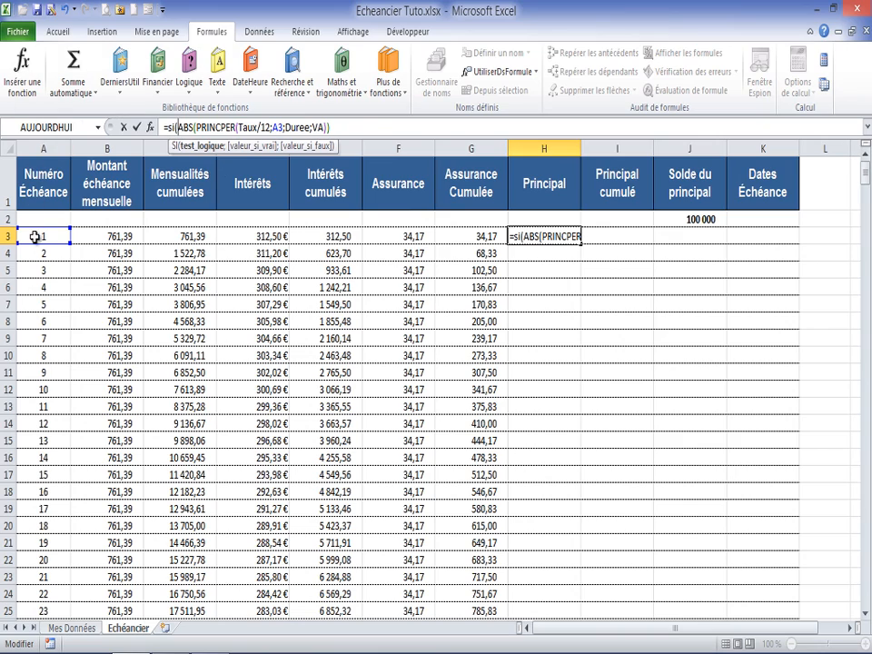
pyautogui.click(35, 236)
pyautogui.write('<>""')
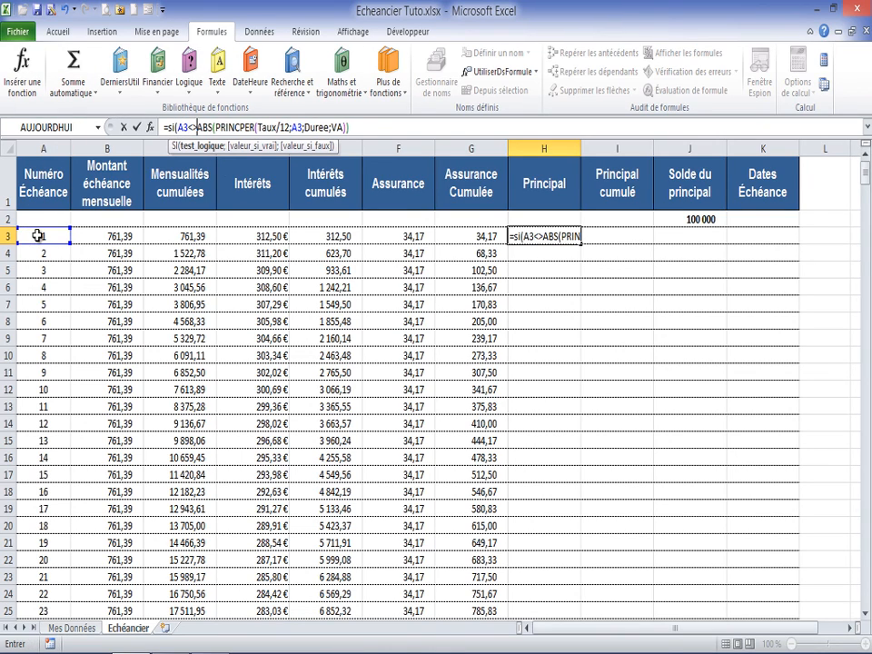
pyautogui.write(';')
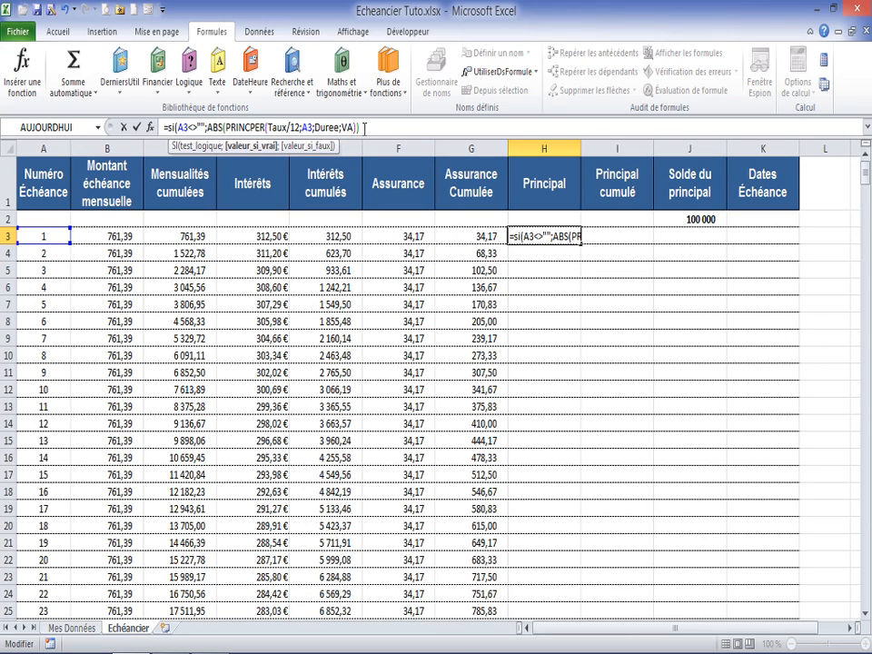
pyautogui.write(';"")')
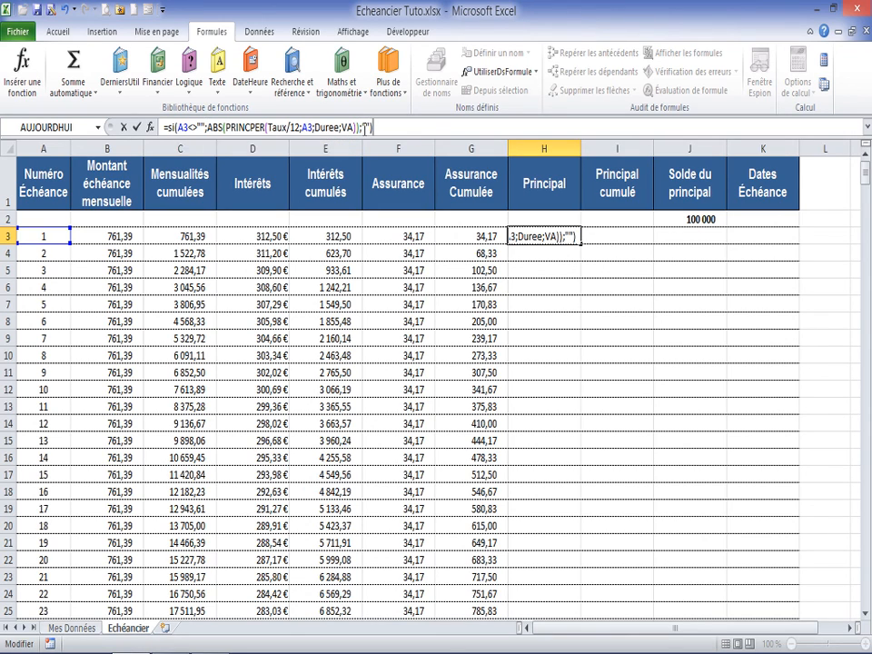
pyautogui.press('Return')
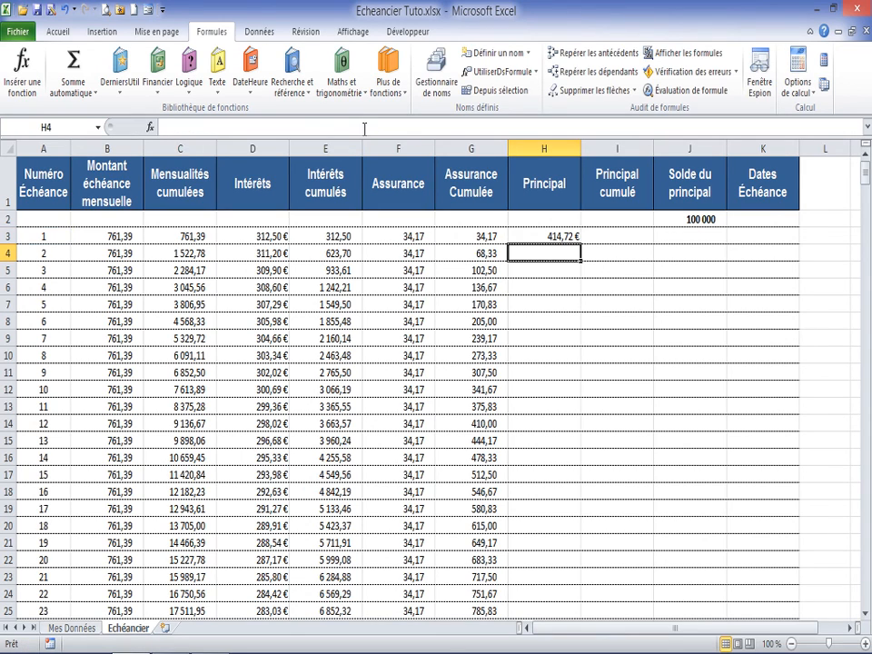
pyautogui.click(573, 236)
pyautogui.doubleClick(576, 239)
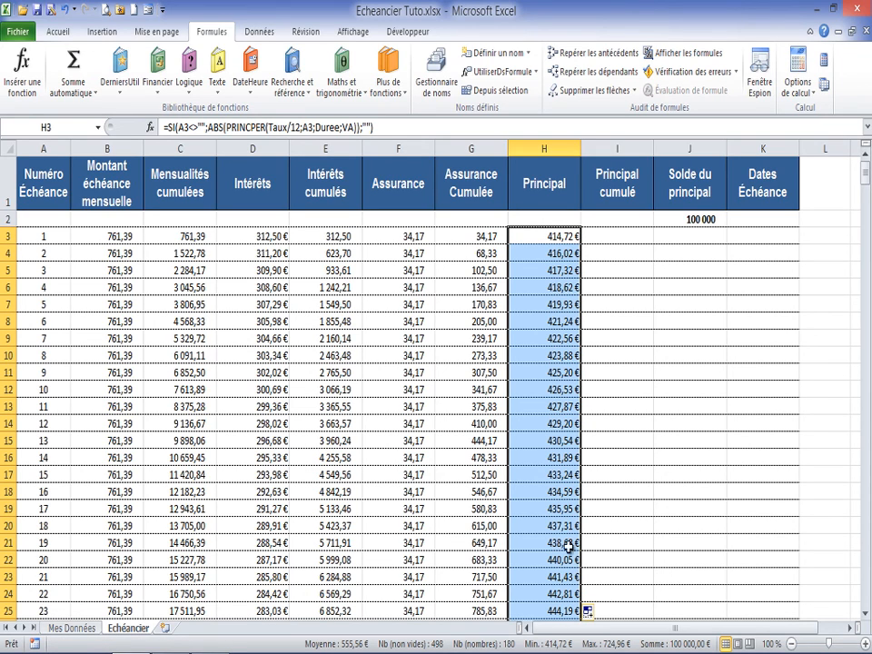
# Step: Enter =SI(A3<>"";I2+H3;"") in I3 and fill it down the Principal cumulé column
pyautogui.click(606, 239)
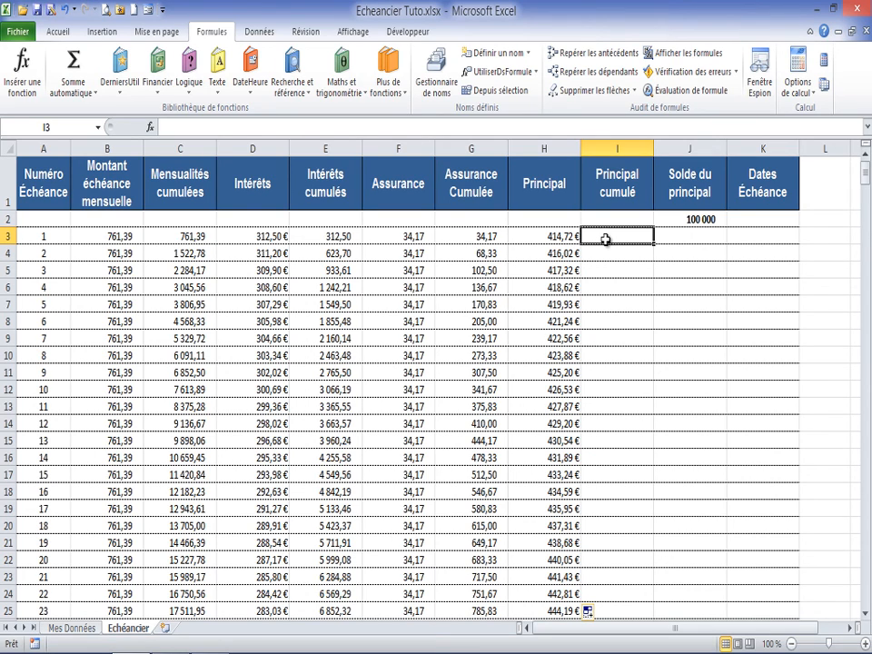
pyautogui.write('=si(')
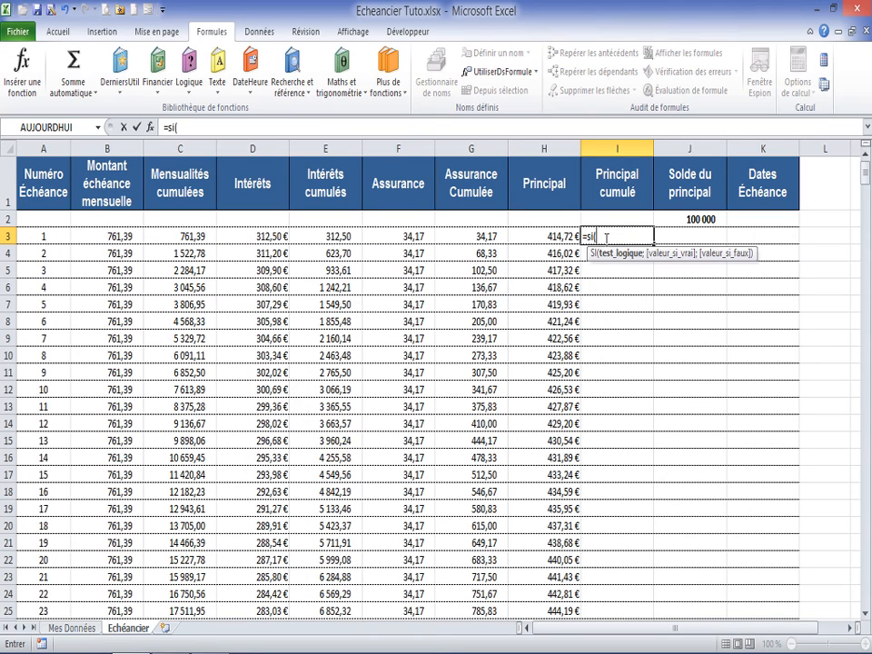
pyautogui.click(42, 237)
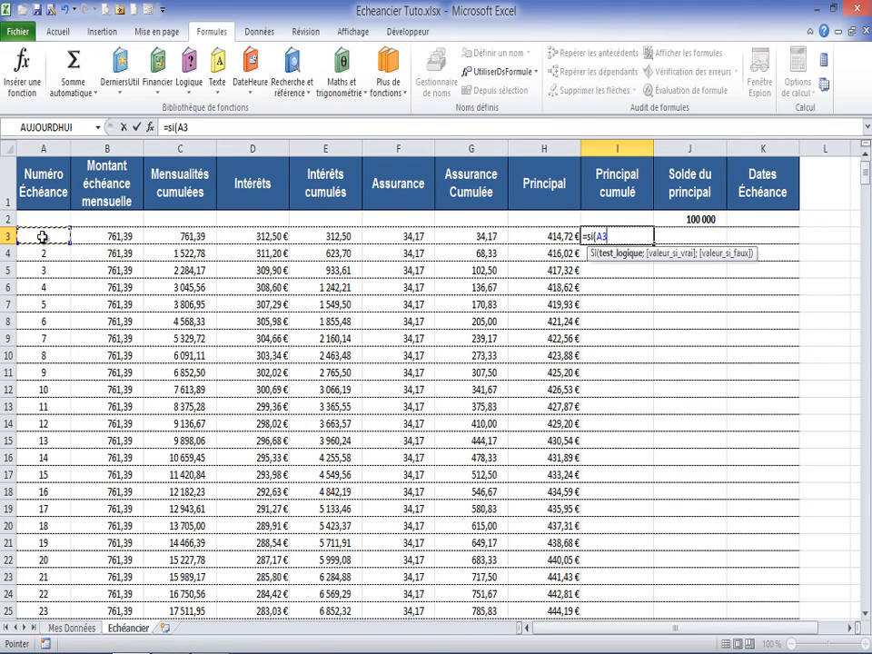
pyautogui.write('<>"";')
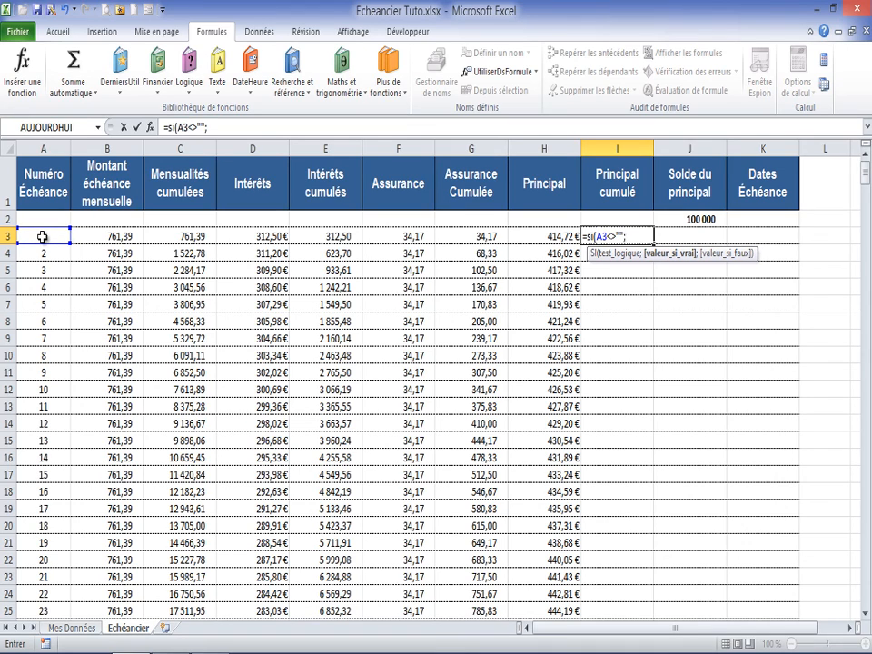
pyautogui.click(616, 219)
pyautogui.write('+')
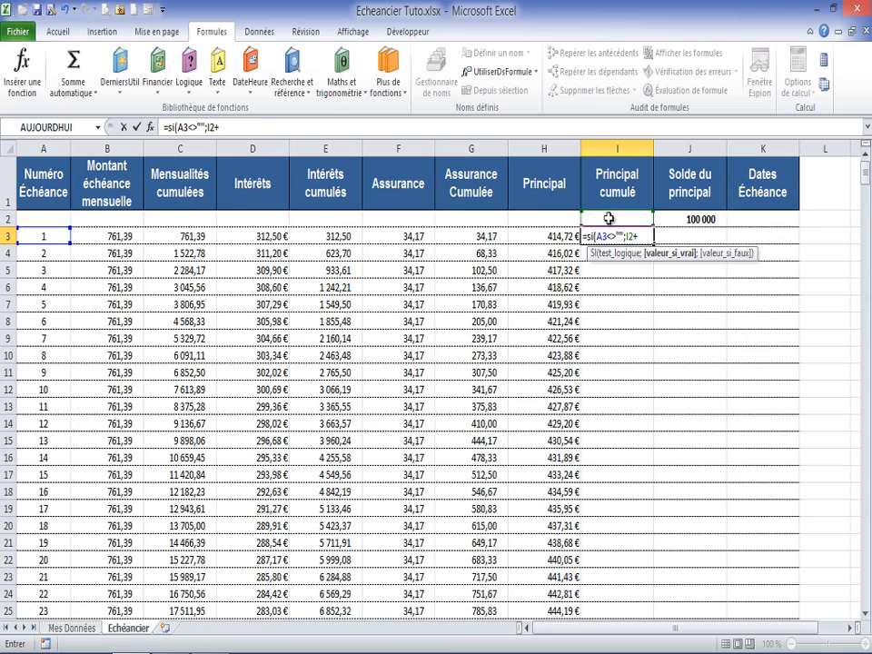
pyautogui.click(556, 236)
pyautogui.write(';"")')
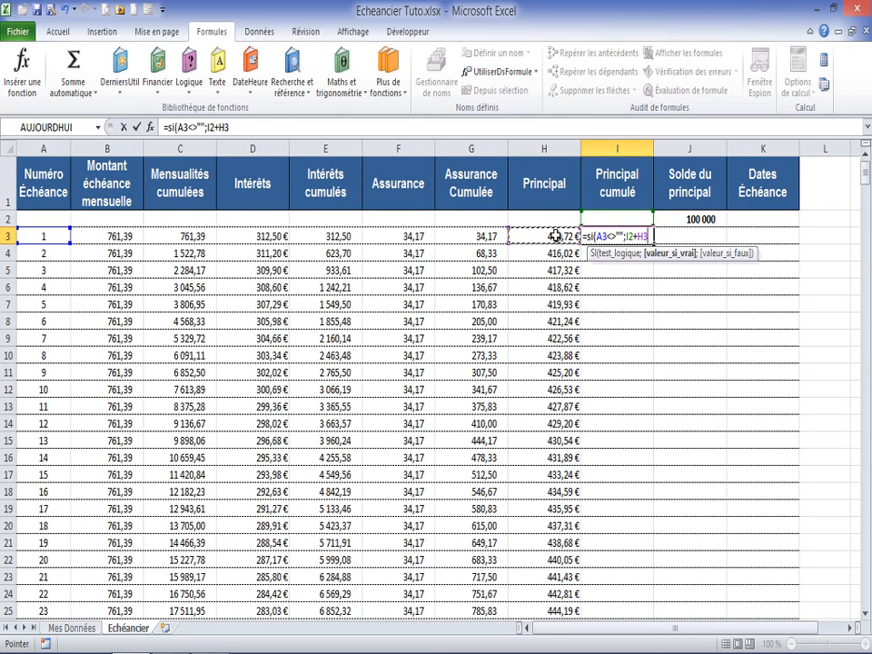
pyautogui.press('Return')
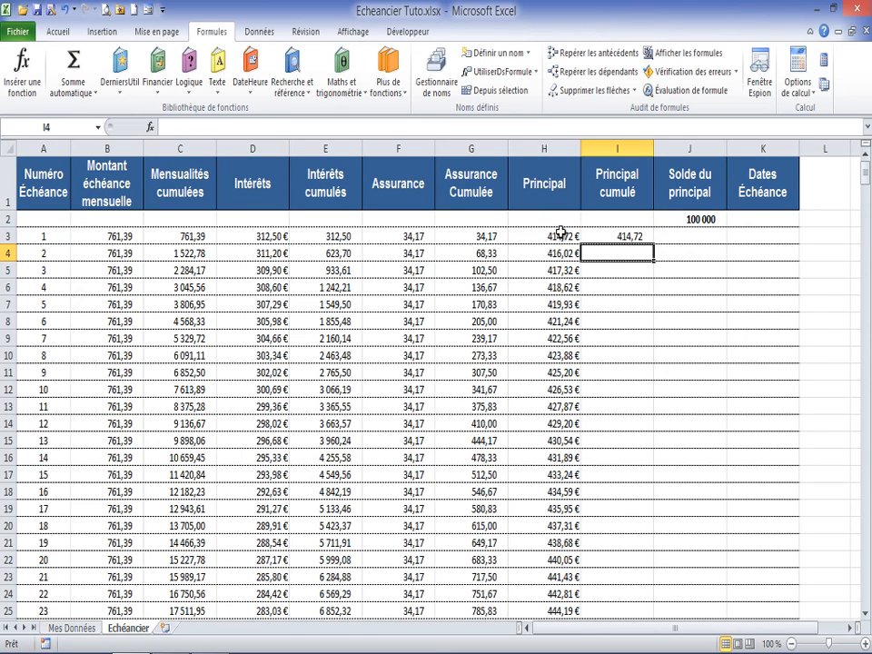
pyautogui.click(629, 238)
pyautogui.doubleClick(654, 245)
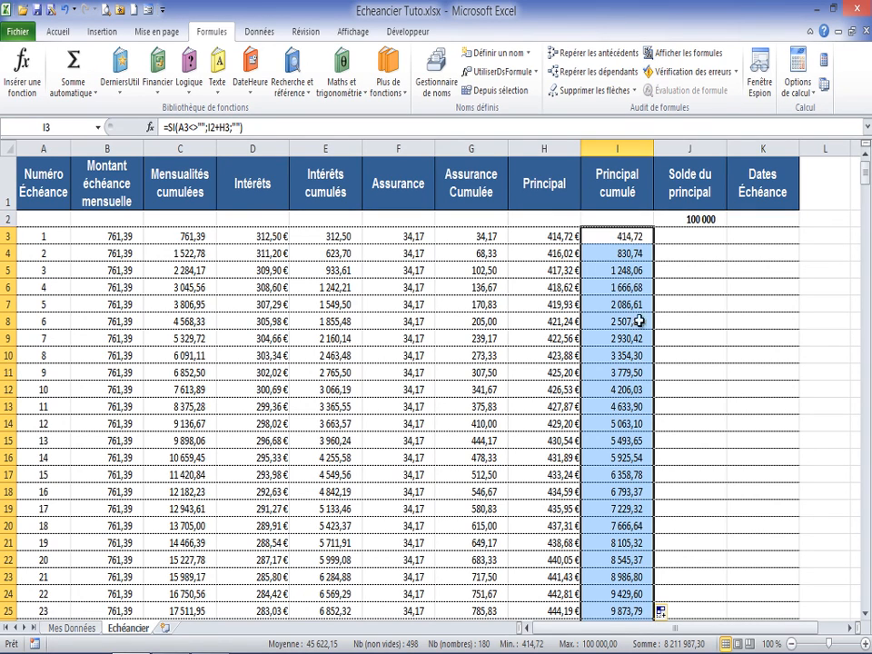
# Step: Enter =SI(A3<>"";J2-H3;"") in J3, the first Solde du principal row
pyautogui.click(705, 235)
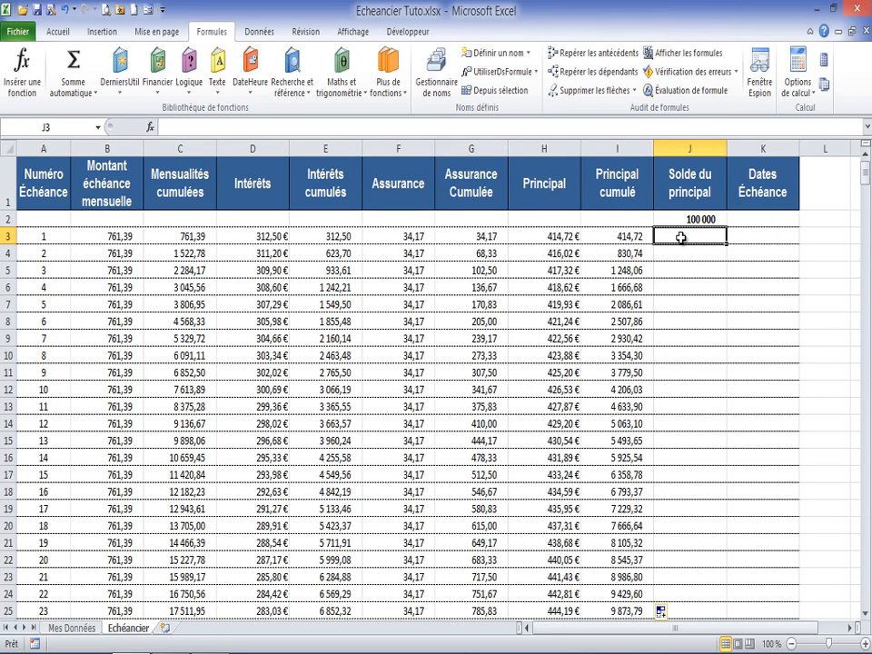
pyautogui.write('=si(')
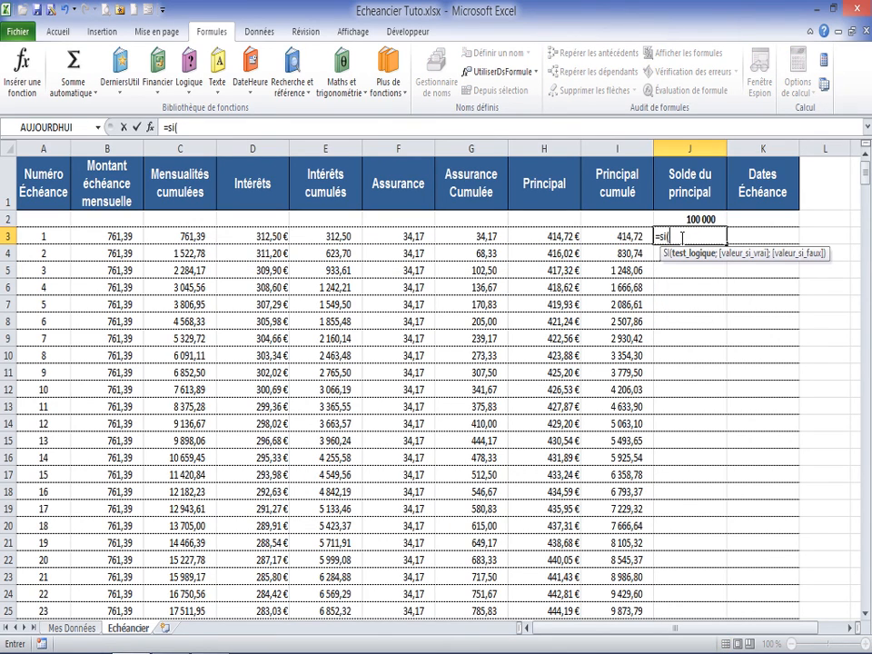
pyautogui.click(46, 236)
pyautogui.write('<>')
pyautogui.write('"";')
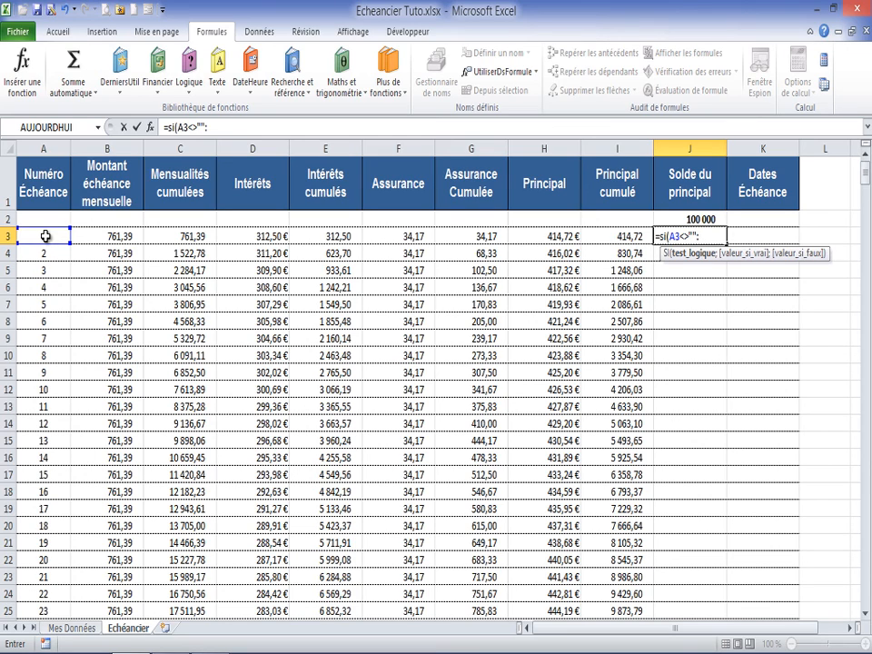
pyautogui.write(';')
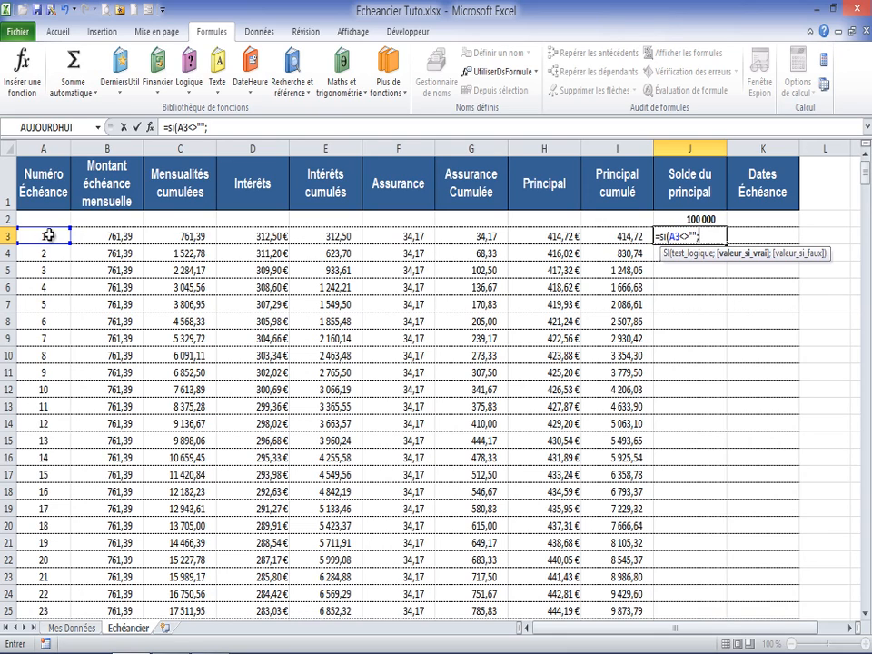
pyautogui.click(695, 217)
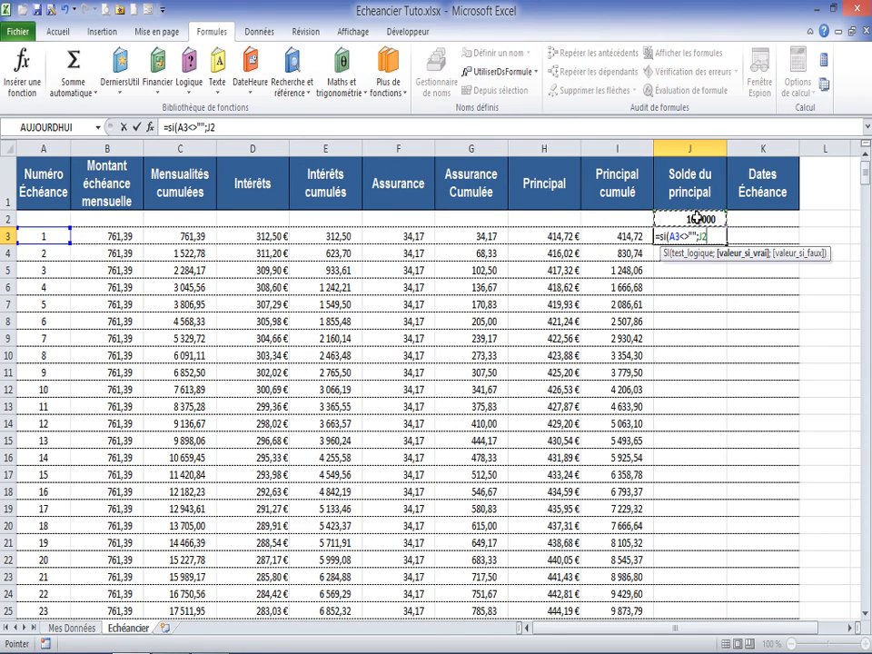
pyautogui.write('-')
pyautogui.click(553, 236)
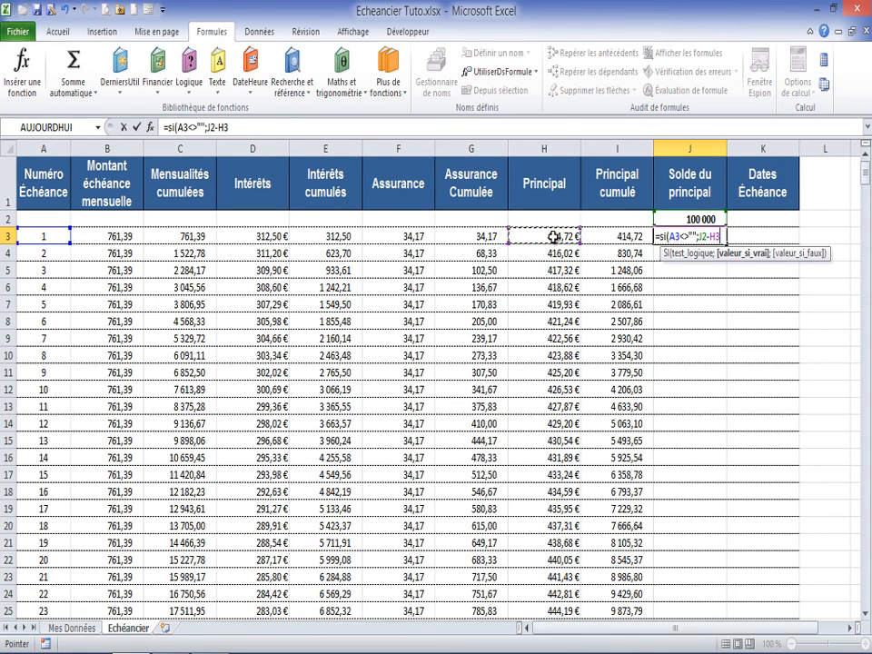
pyautogui.write(';""')
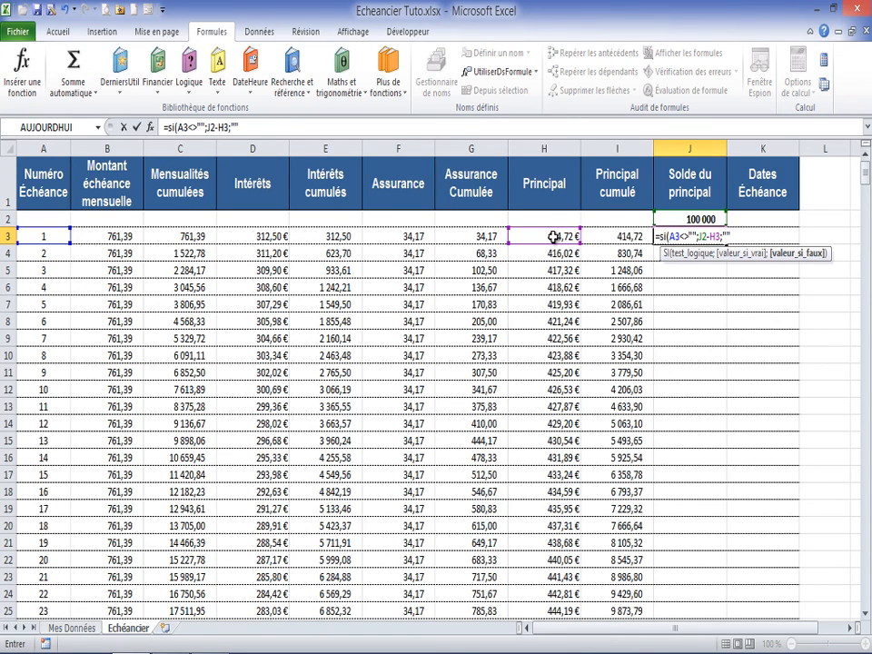
pyautogui.write(')')
pyautogui.press('Return')
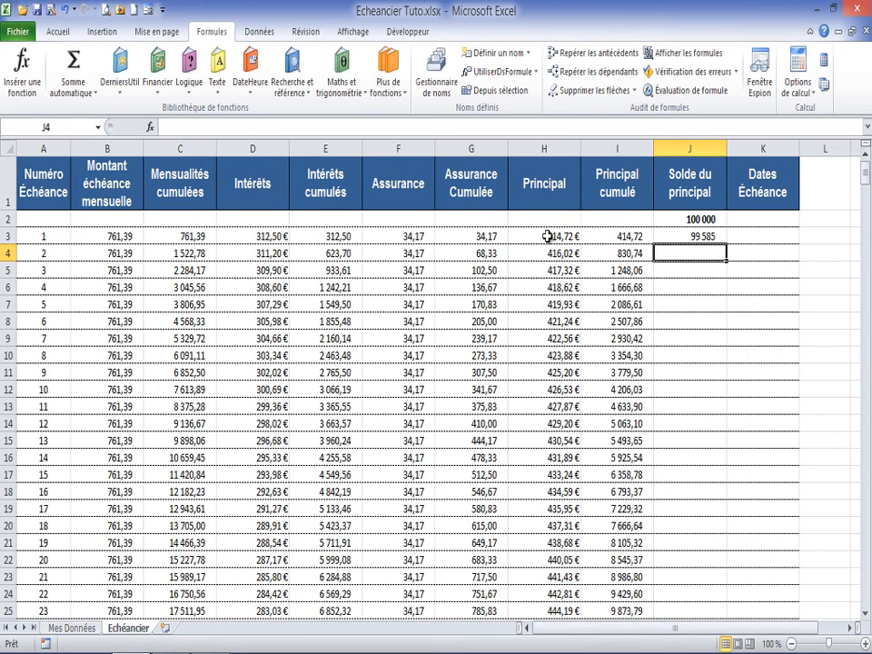
# Step: Fill the J3 formula down the Solde du principal column and check the final balance and cumulative principal in row 182
pyautogui.click(698, 238)
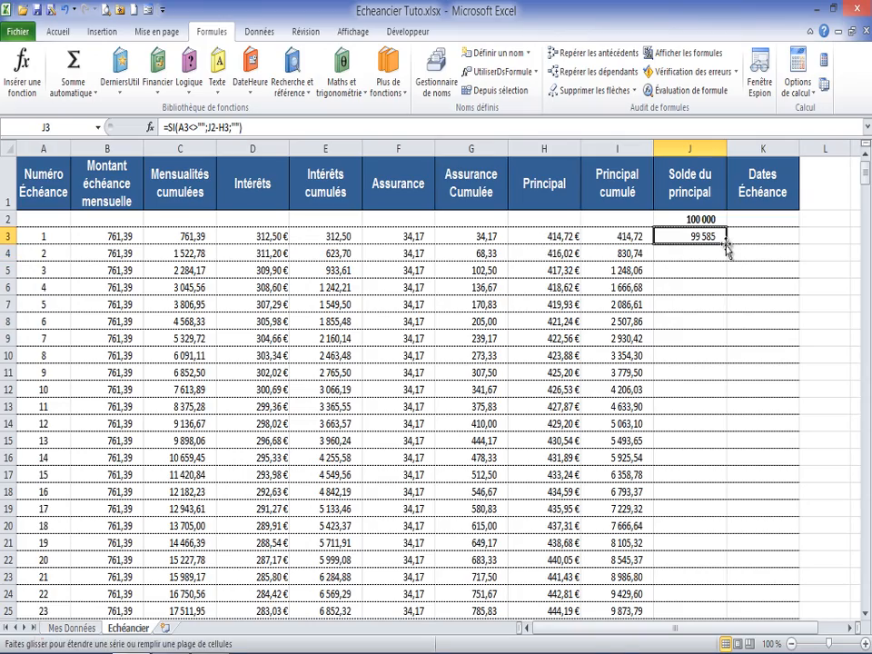
pyautogui.doubleClick(728, 249)
pyautogui.scroll(-20, 690, 280)
pyautogui.scroll(-20, 692, 279)
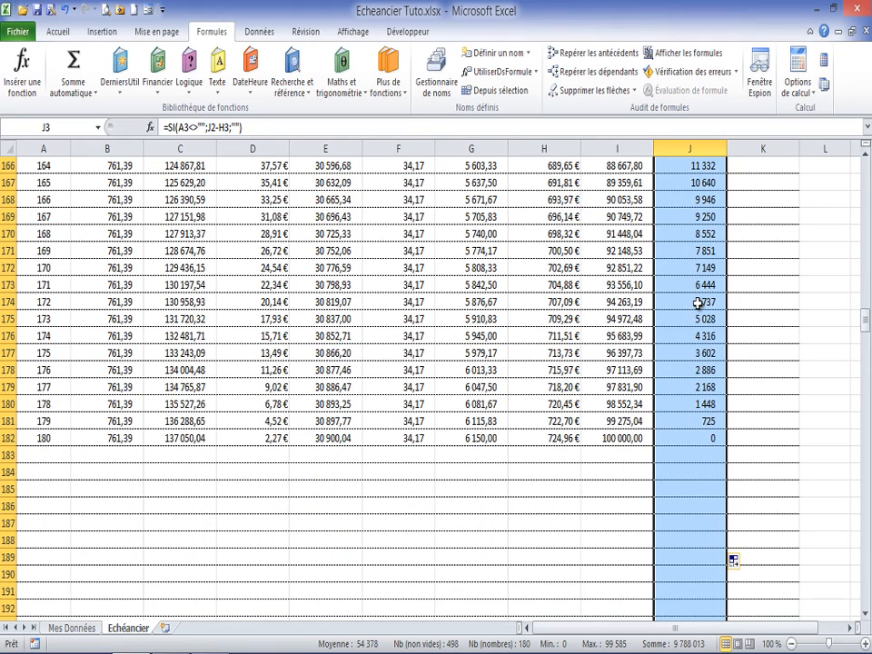
pyautogui.click(700, 436)
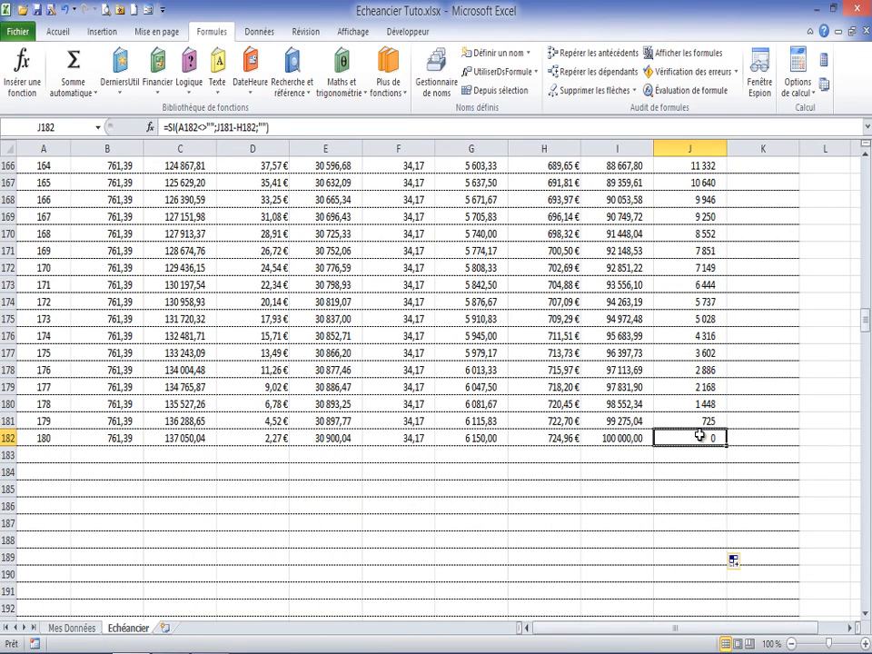
pyautogui.click(620, 437)
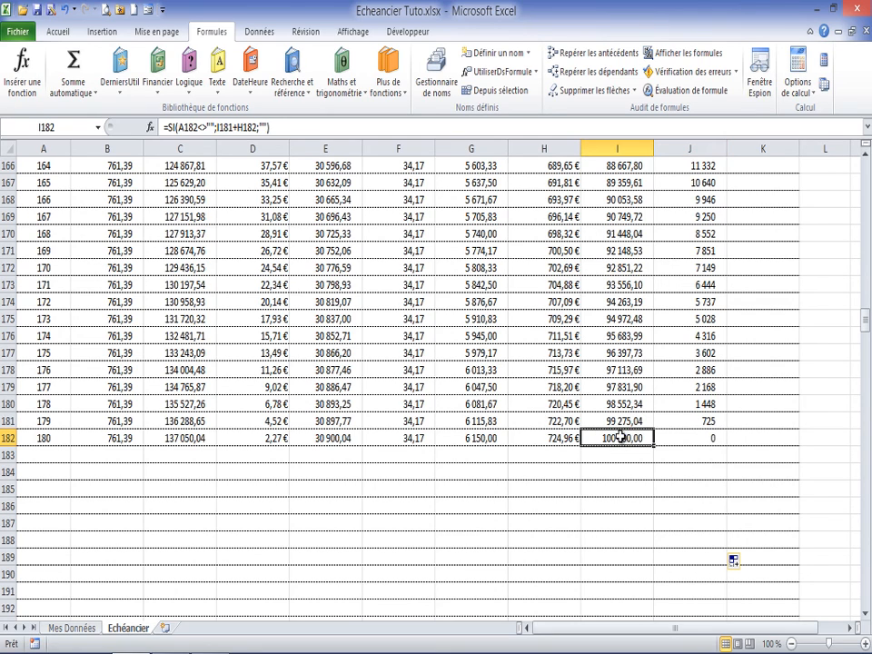
pyautogui.click(668, 439)
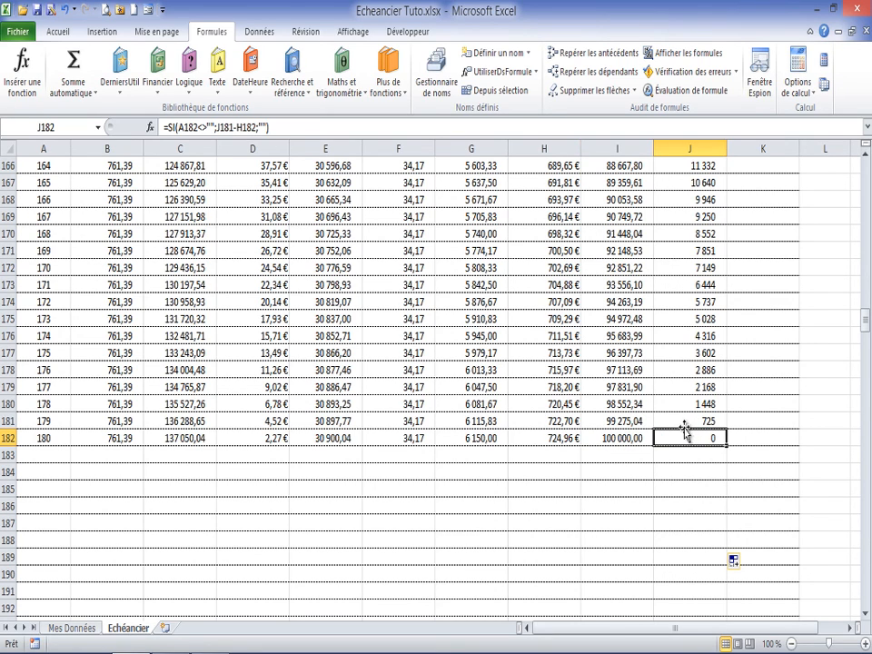
pyautogui.moveTo(866, 323); pyautogui.dragTo(866, 168)
# Step: Enter =Debut in K3 as the first Dates Échéance value
pyautogui.click(762, 228)
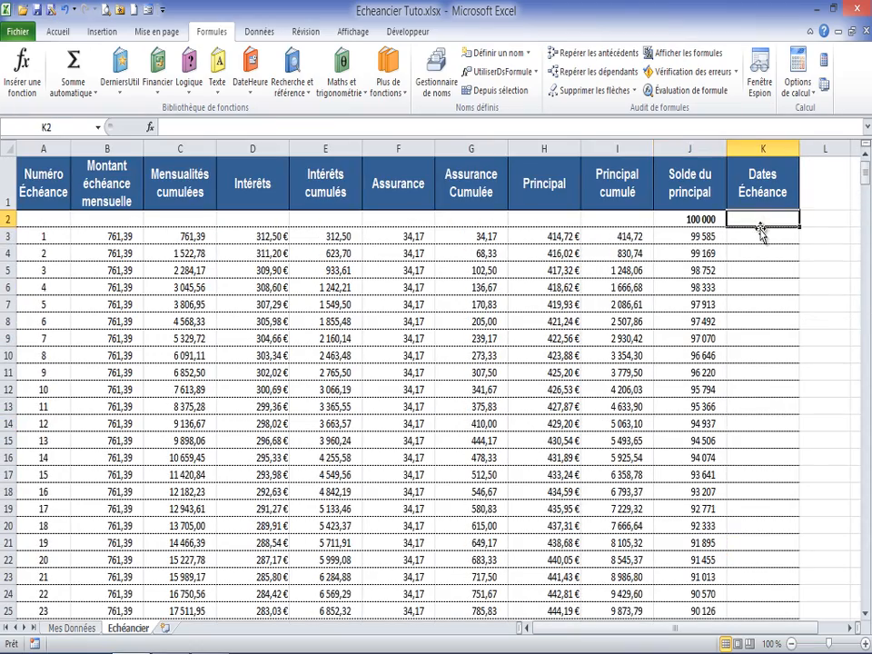
pyautogui.click(763, 233)
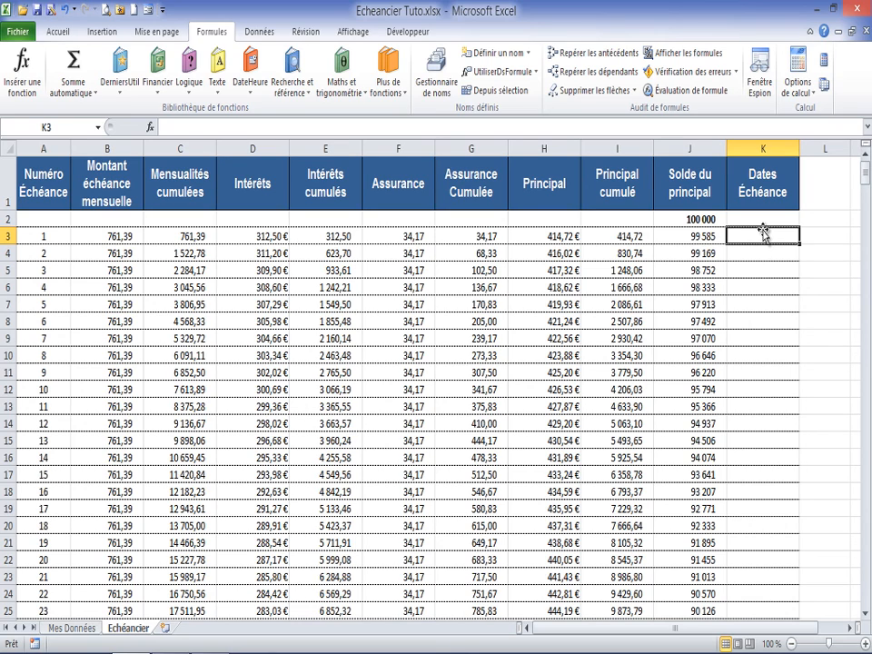
pyautogui.write('=de')
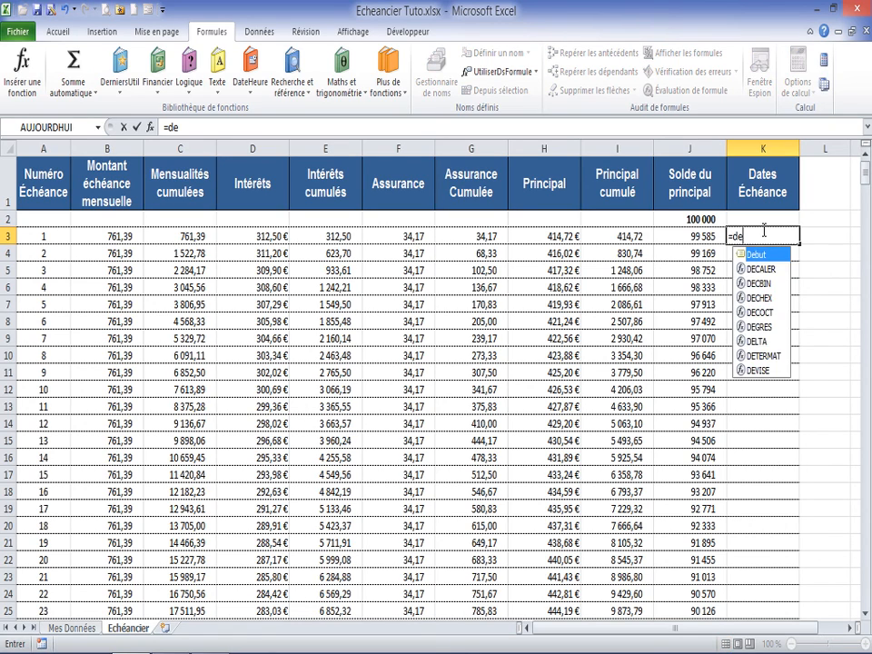
pyautogui.press('Tab')
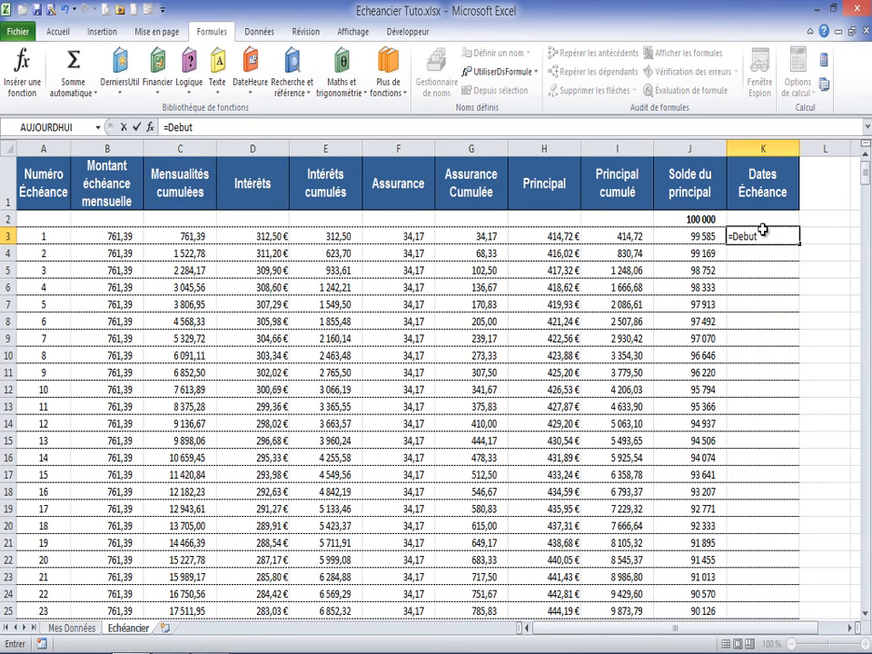
pyautogui.press('Return')
pyautogui.click(770, 234)
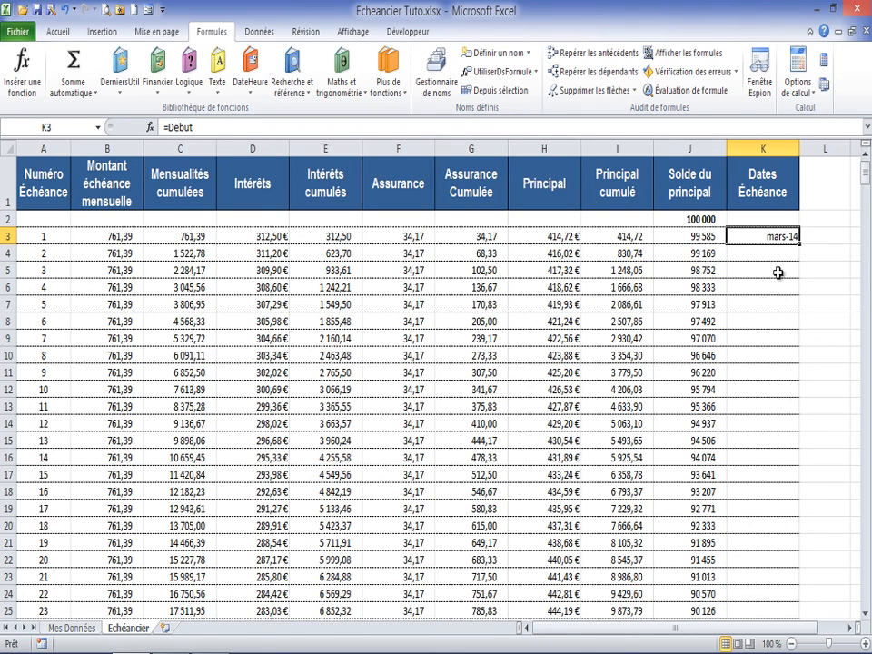
# Step: Enter =FIN.MOIS(K3;1) in K4 to calculate the second instalment date
pyautogui.click(778, 255)
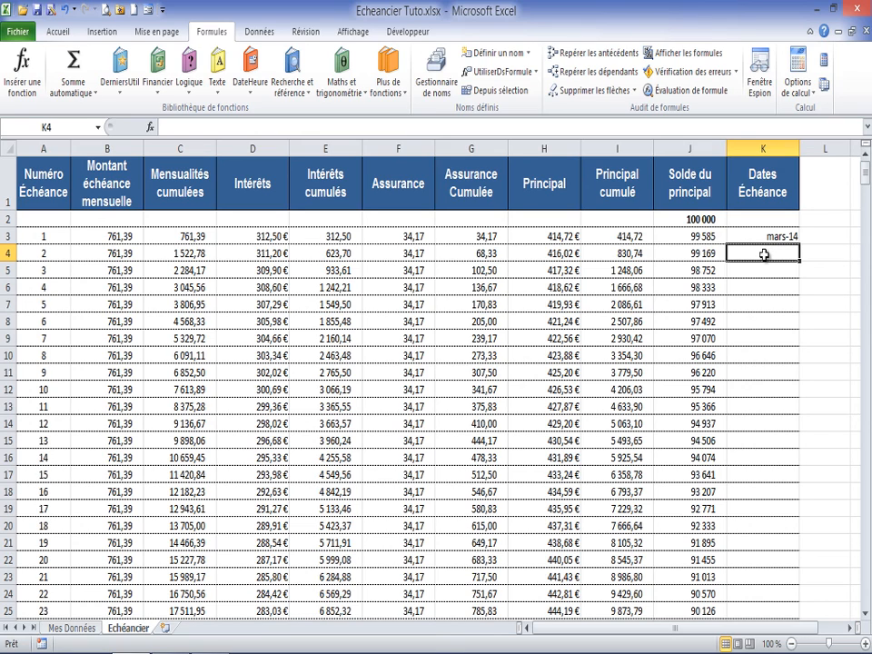
pyautogui.write('=fin')
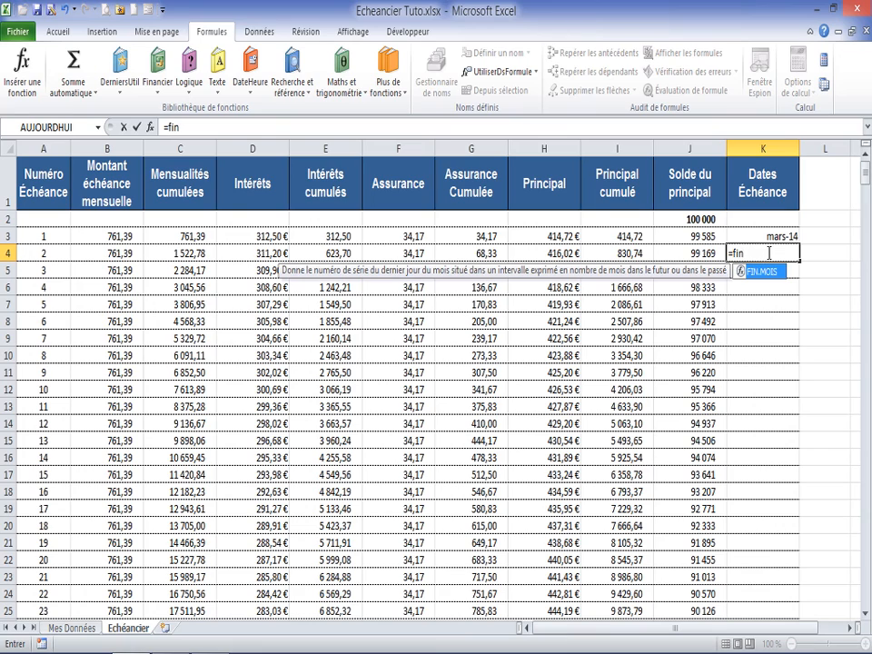
pyautogui.doubleClick(760, 270)
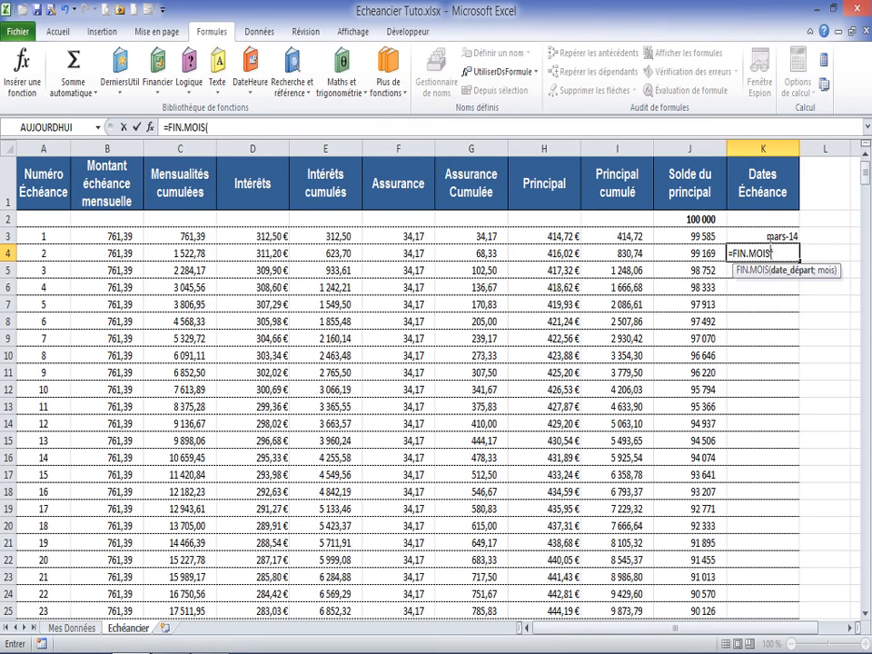
pyautogui.click(779, 236)
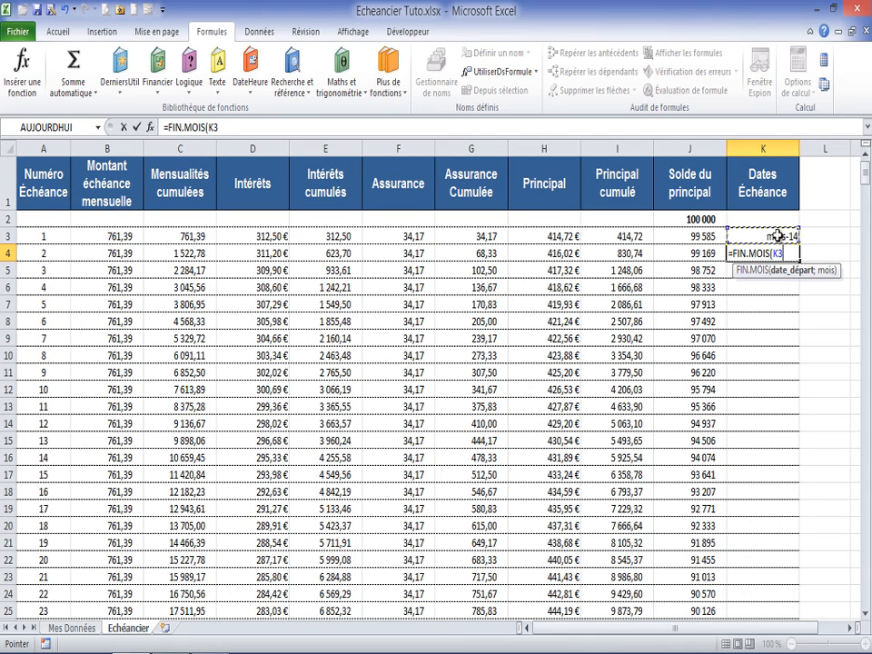
pyautogui.write(';')
pyautogui.write('1')
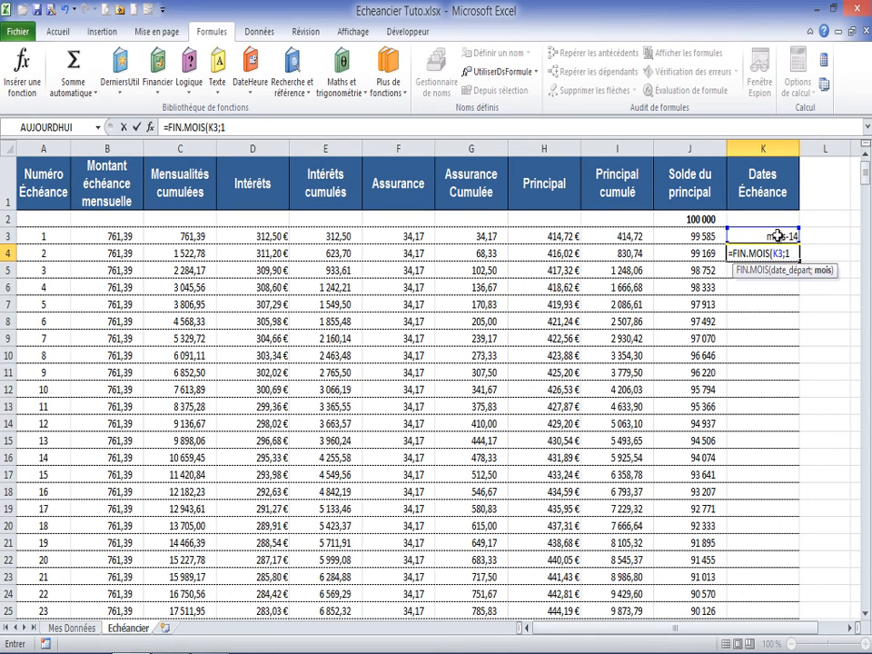
pyautogui.write(')')
pyautogui.press('Return')
pyautogui.click(778, 236)
pyautogui.click(786, 255)
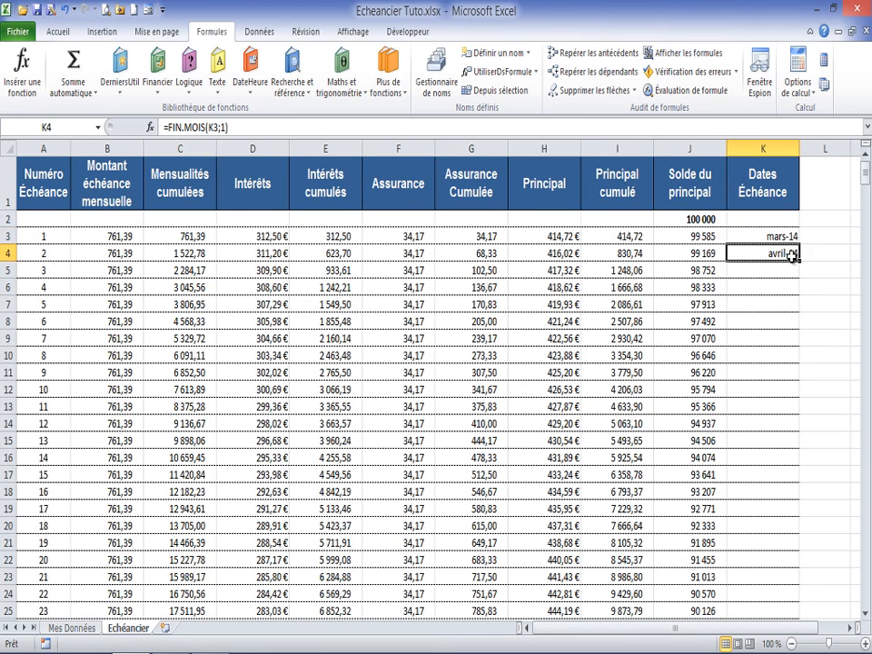
pyautogui.click(779, 237)
# Step: Wrap the K4 formula in a condition so it reads =SI(A4<>"";FIN.MOIS(K3;1);"")
pyautogui.click(779, 253)
pyautogui.click(185, 130)
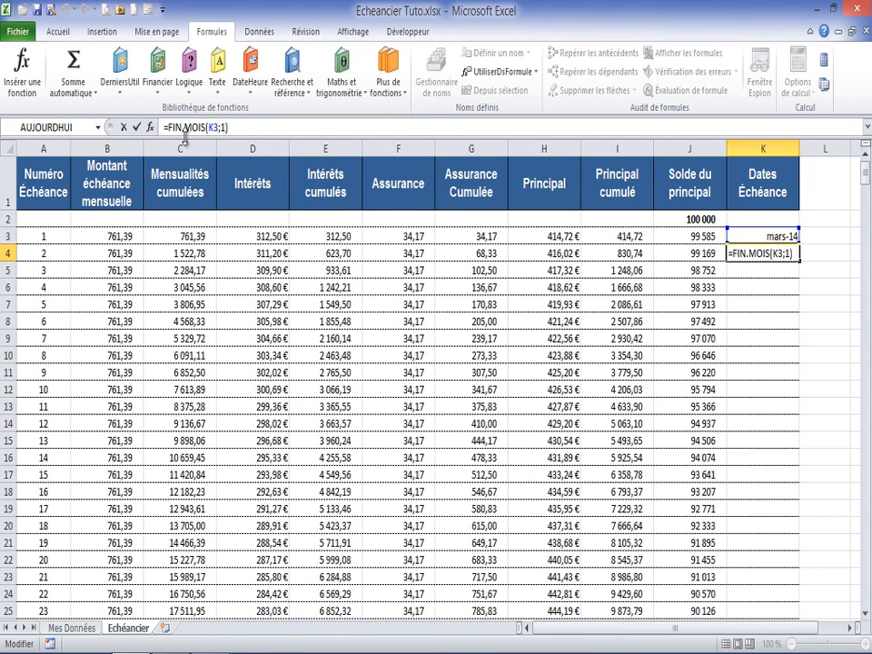
pyautogui.write('si(')
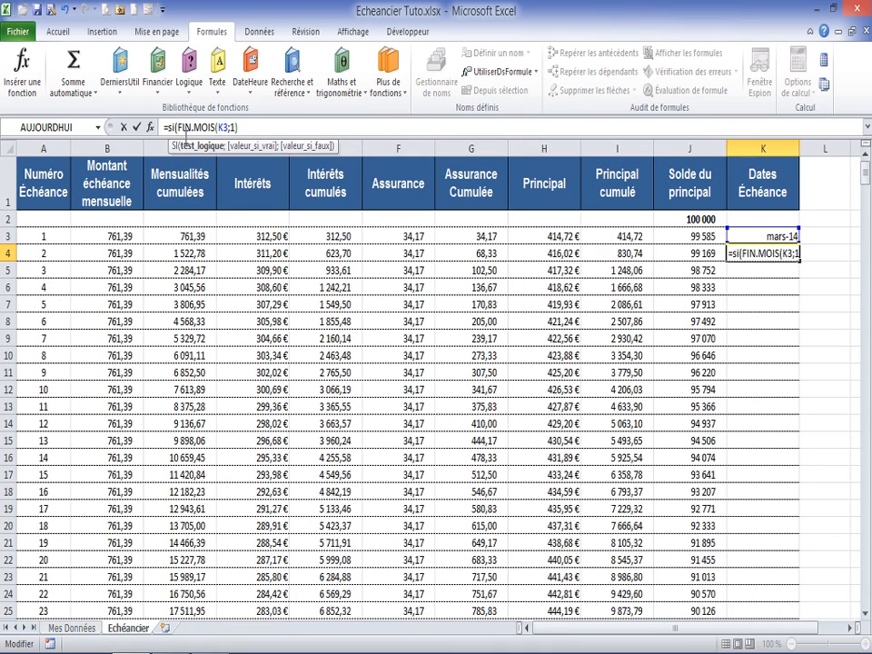
pyautogui.click(43, 254)
pyautogui.write('<>""')
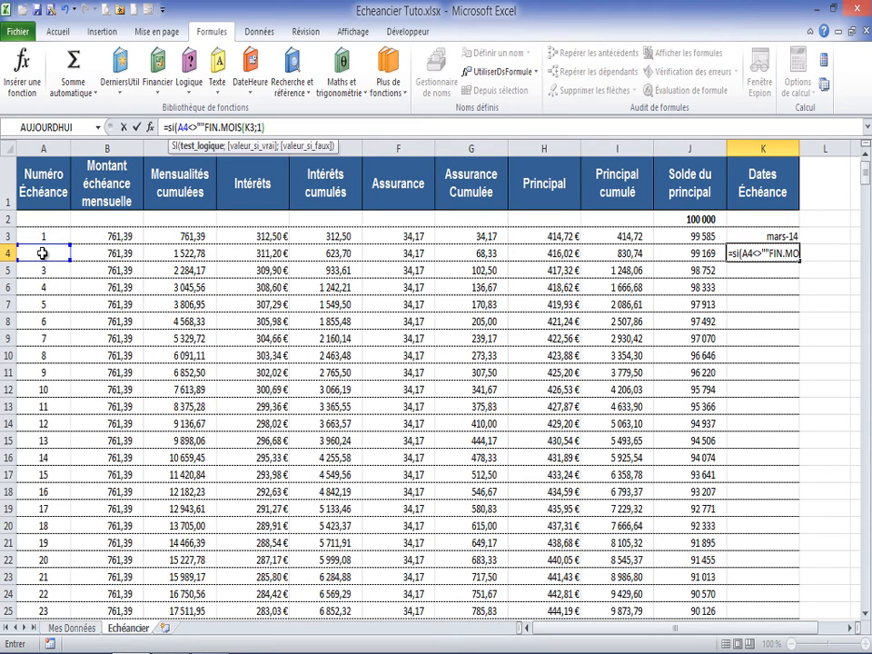
pyautogui.write(';')
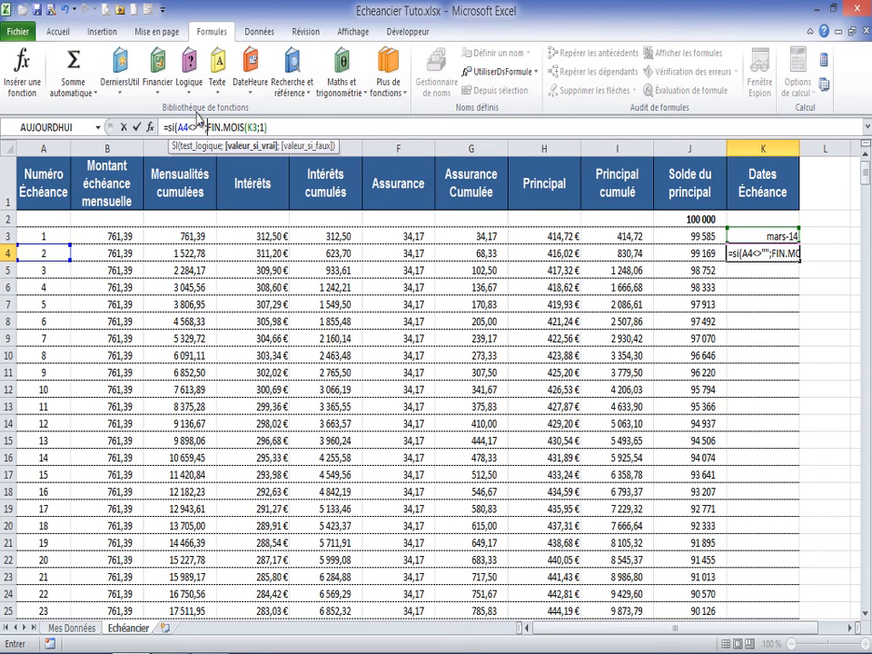
pyautogui.click(286, 126)
pyautogui.write(';"")')
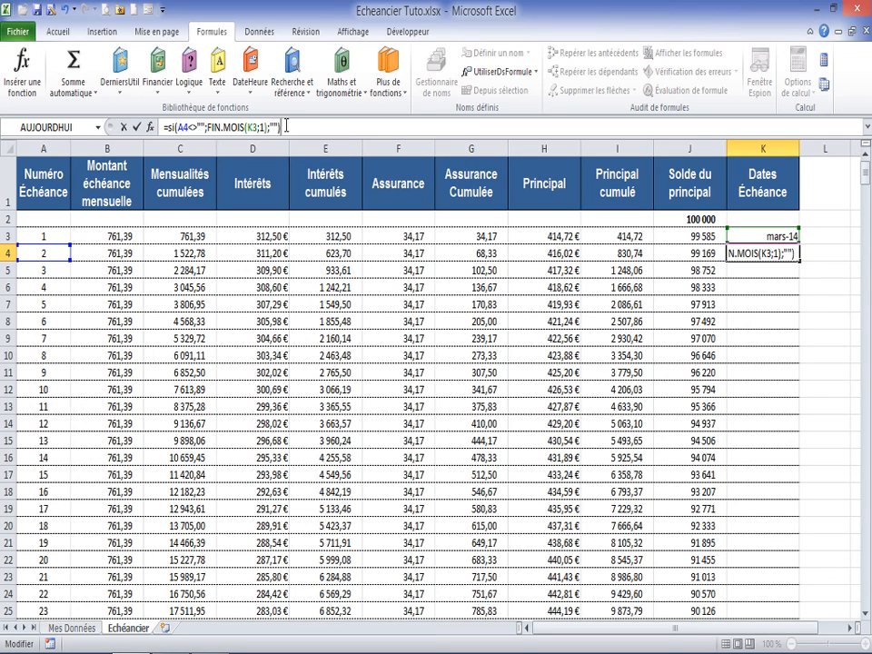
pyautogui.press('Return')
# Step: Fill the K4 formula down the Dates Échéance column
pyautogui.click(772, 253)
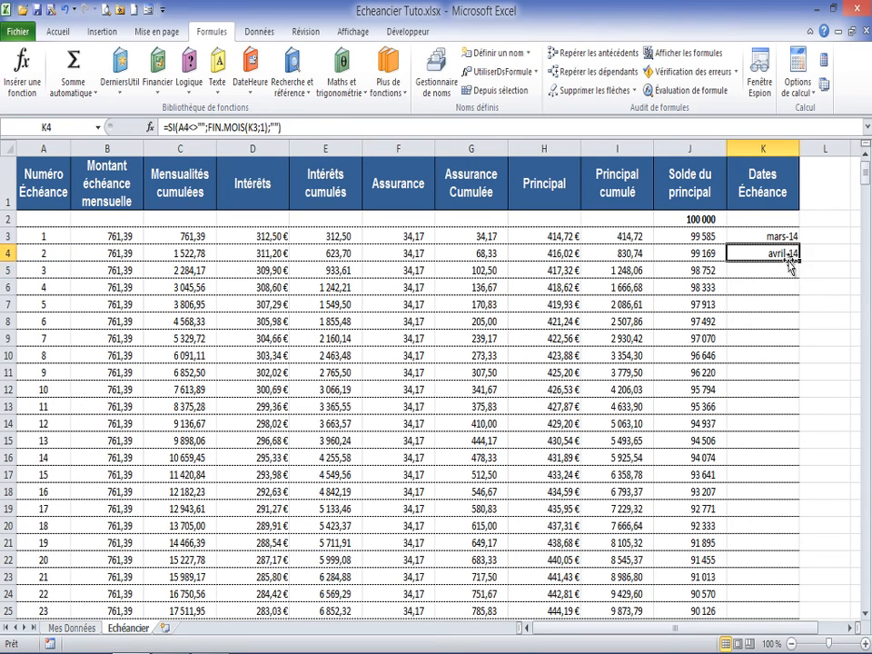
pyautogui.doubleClick(799, 261)
pyautogui.scroll(-20, 796, 264)
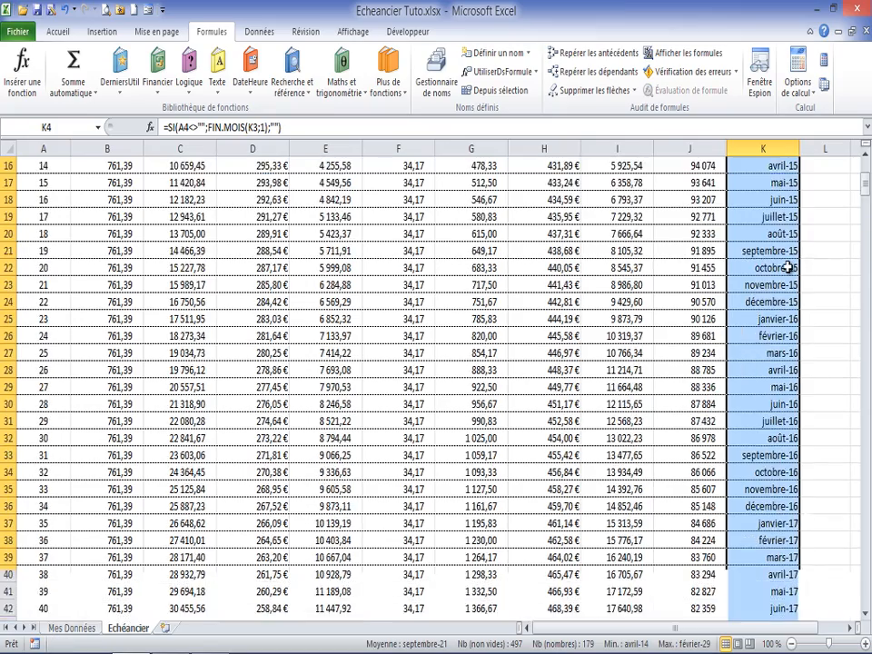
pyautogui.scroll(-19, 787, 267)
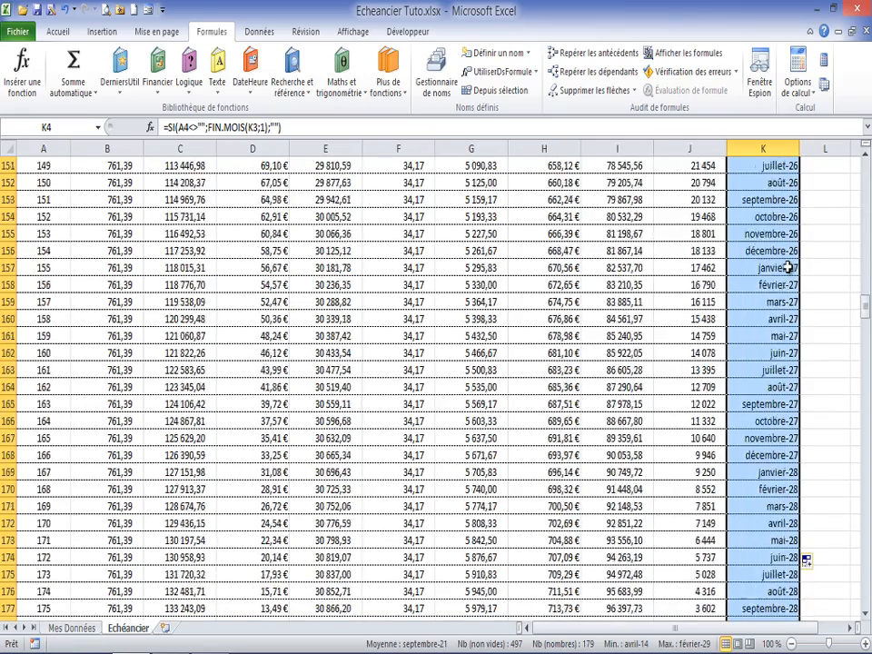
# Step: Check the Dates Échéance formulas in the last instalment row and in the rows below it
pyautogui.click(768, 438)
pyautogui.click(768, 457)
pyautogui.click(766, 487)
pyautogui.moveTo(768, 511); pyautogui.dragTo(769, 527)
pyautogui.click(769, 533)
pyautogui.click(767, 455)
pyautogui.click(773, 440)
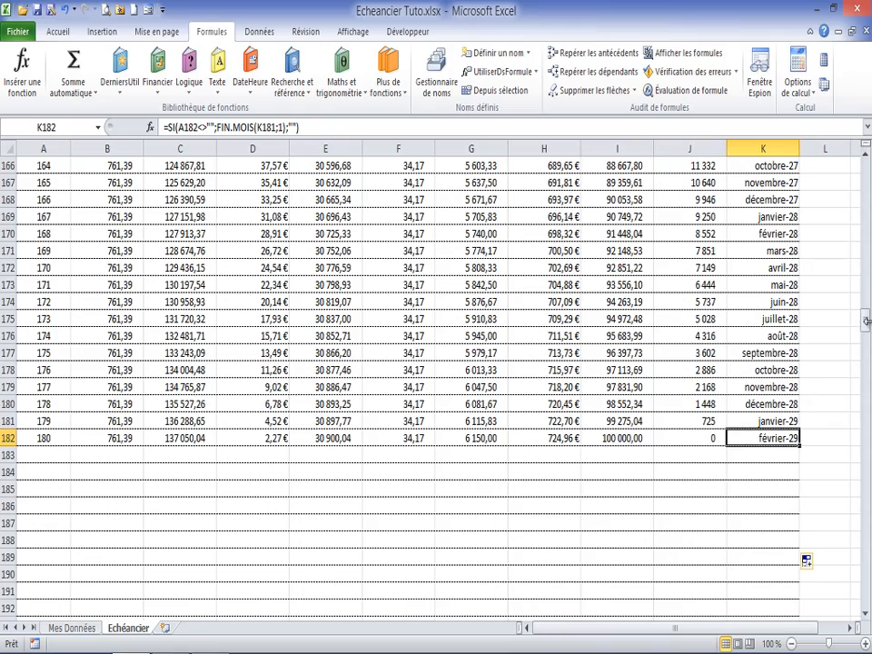
pyautogui.moveTo(868, 332); pyautogui.dragTo(868, 162)
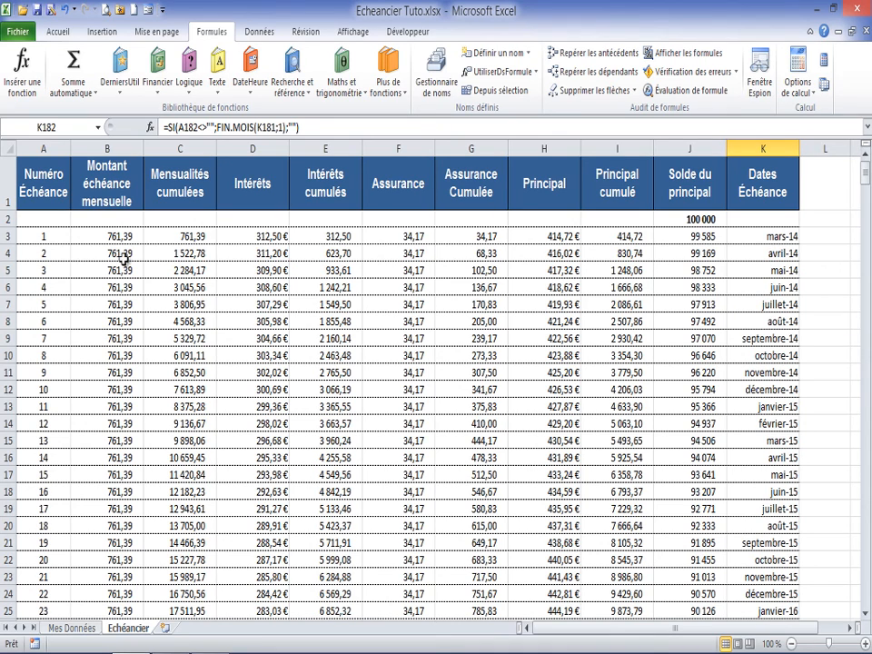
# Step: Switch to the Mes Données sheet and select cell L19 beside "Vous avez déjà remboursé"
pyautogui.click(46, 234)
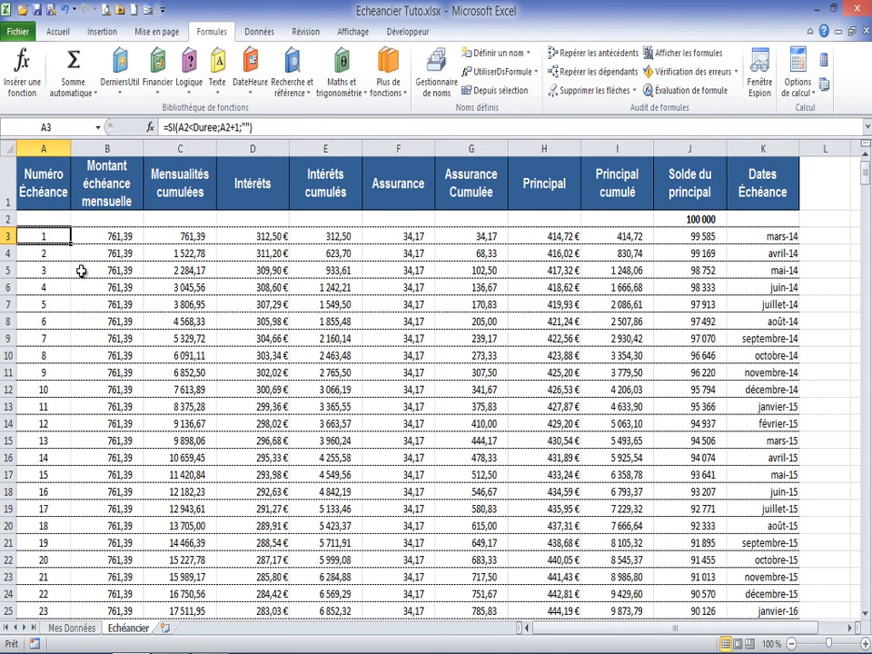
pyautogui.click(71, 628)
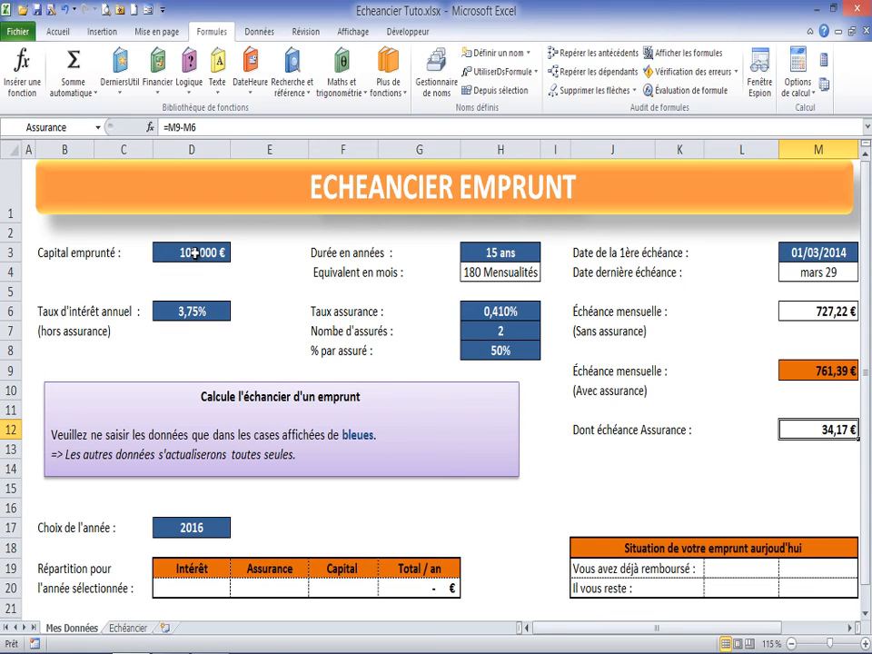
pyautogui.scroll(-3, 230, 278)
pyautogui.scroll(1, 232, 277)
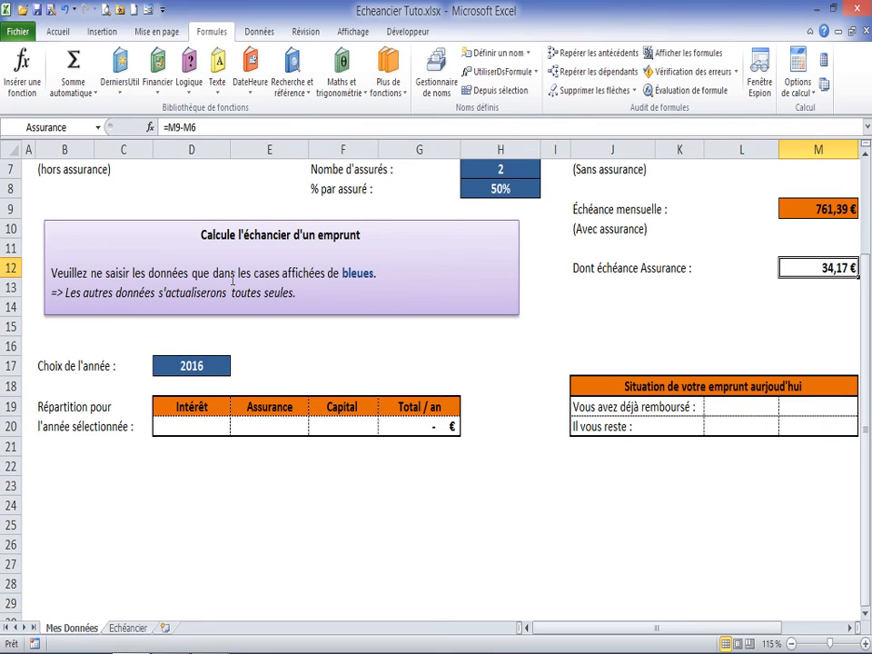
pyautogui.click(721, 408)
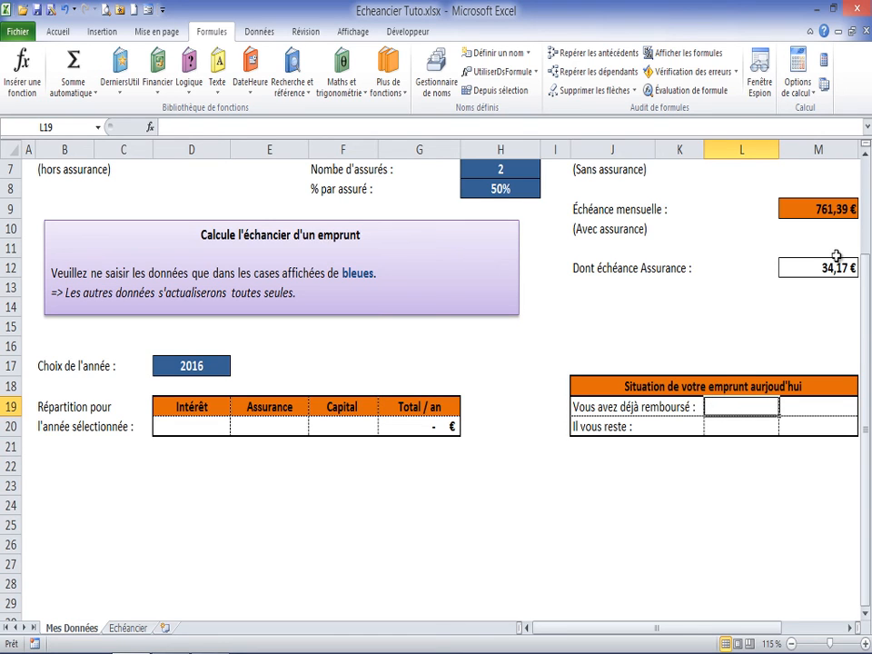
pyautogui.moveTo(867, 280); pyautogui.dragTo(867, 227)
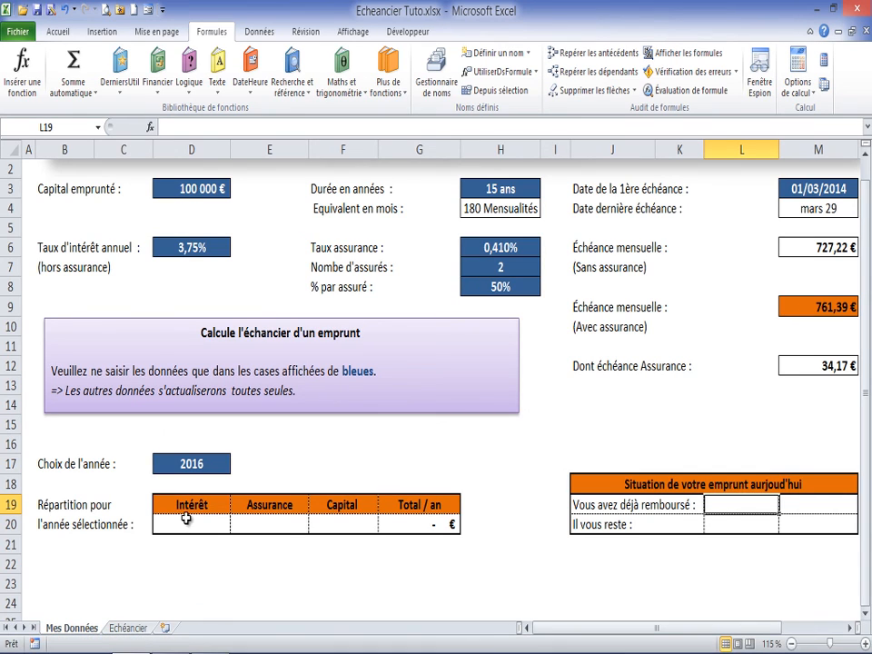
# Step: Enter =DATEDIF(Debut;AUJOURDHUI();"m") in M19 to count the months already repaid, referencing the first instalment date
pyautogui.click(815, 506)
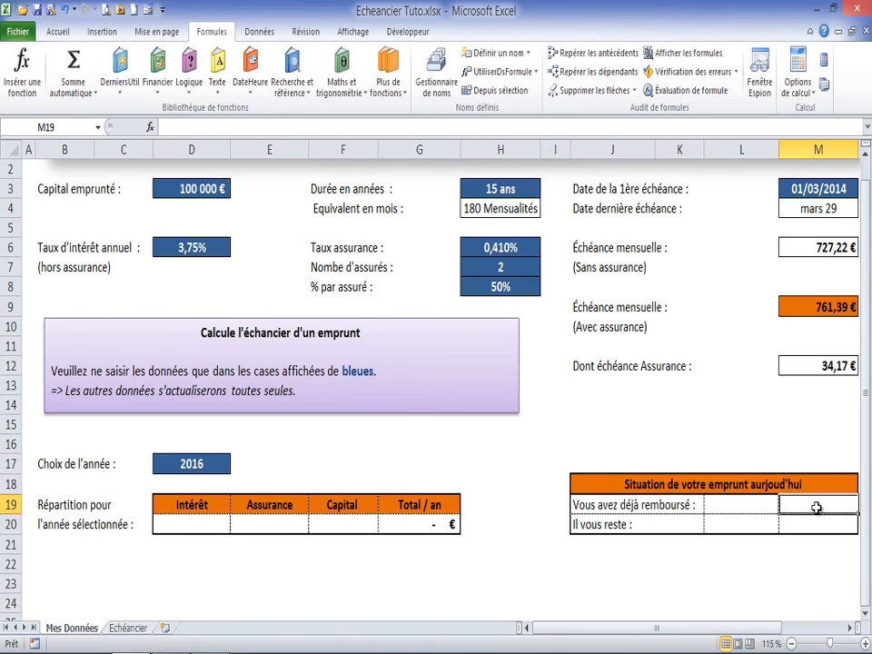
pyautogui.click(756, 507)
pyautogui.click(793, 506)
pyautogui.write('=date')
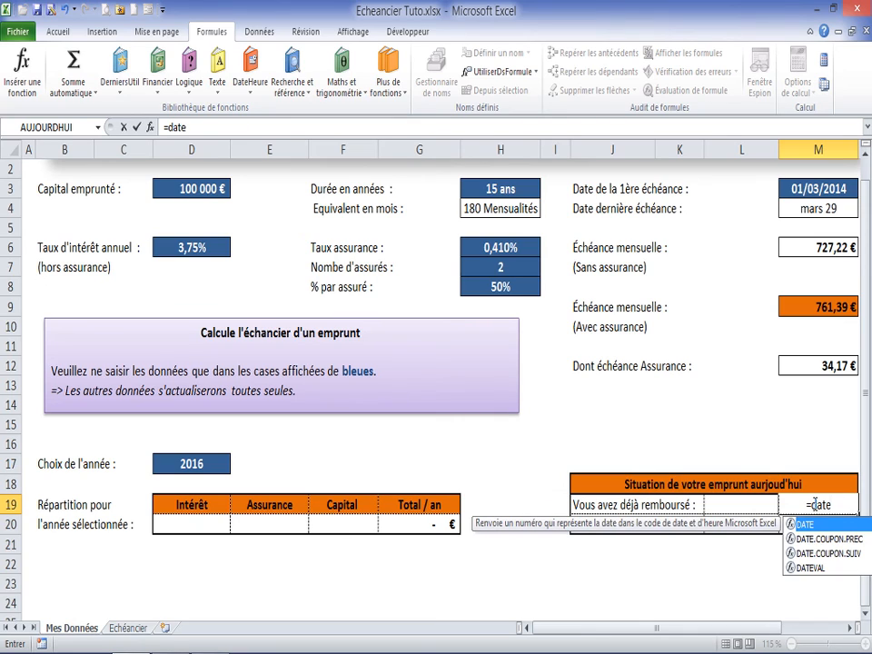
pyautogui.write('dif')
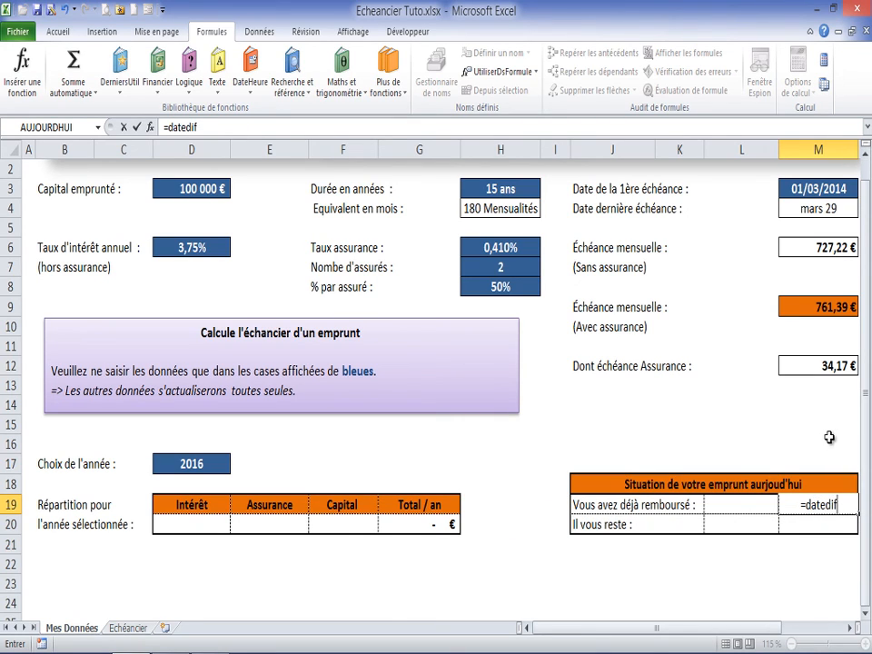
pyautogui.write('(')
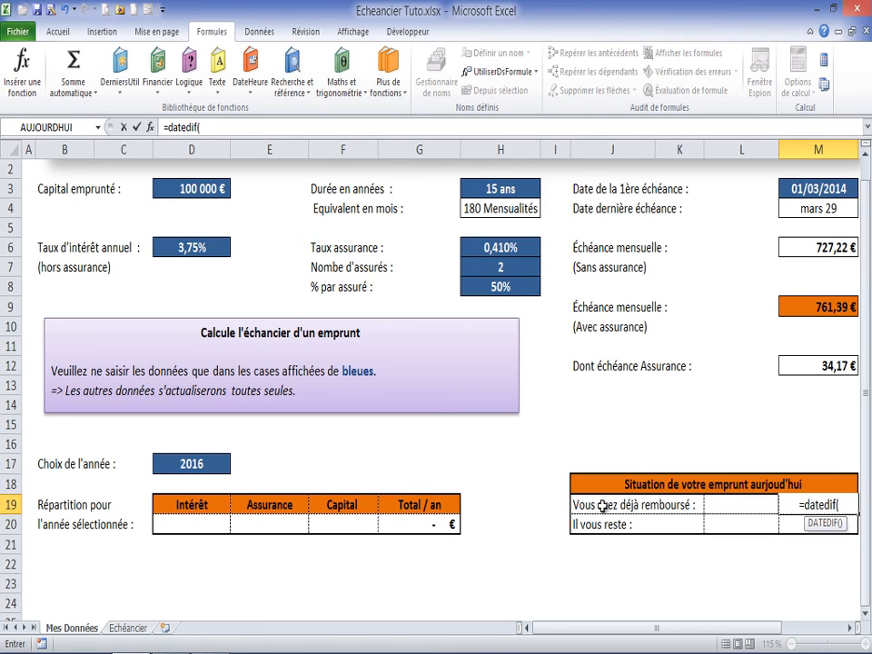
pyautogui.click(813, 188)
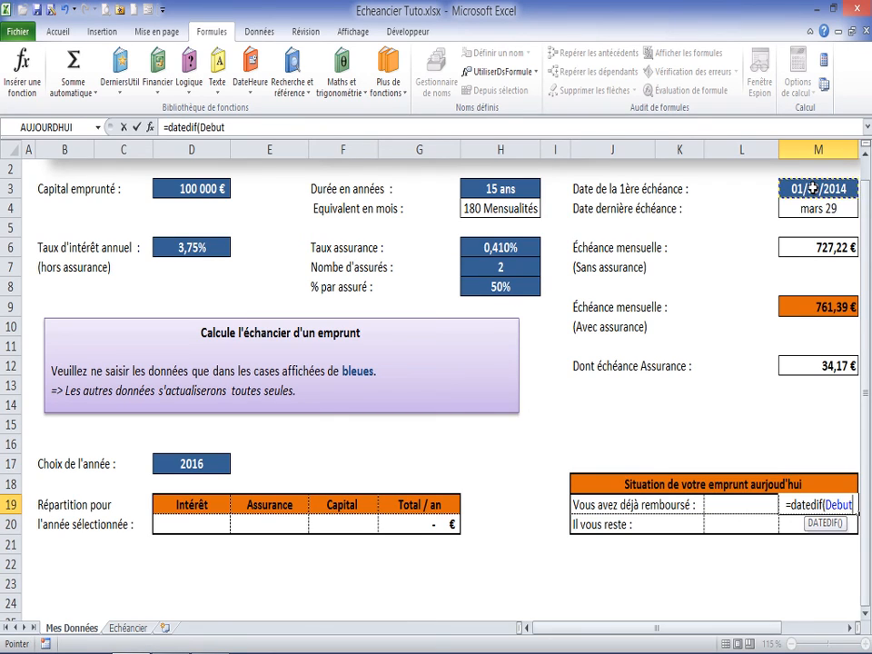
pyautogui.write(';')
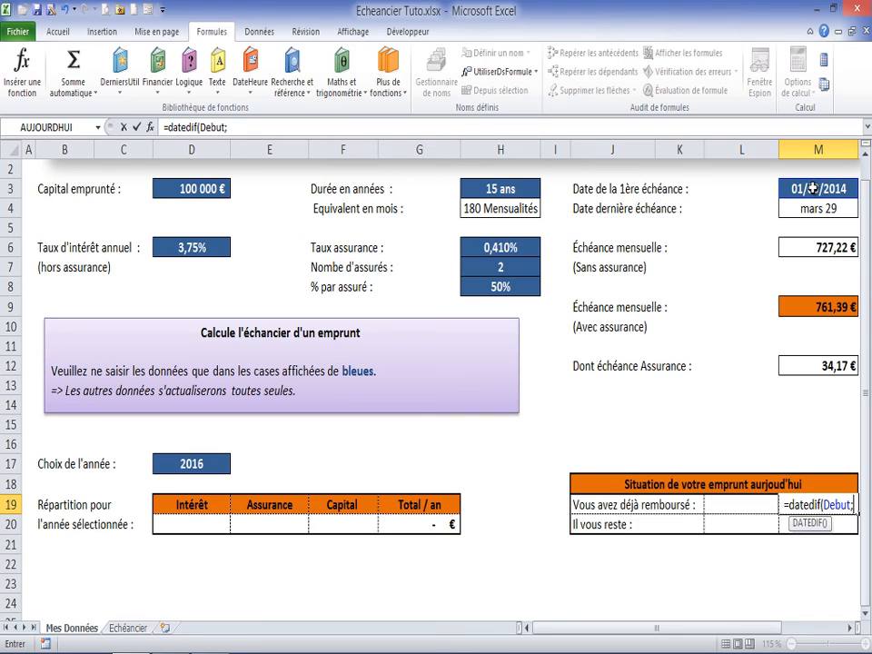
pyautogui.write('aujourd')
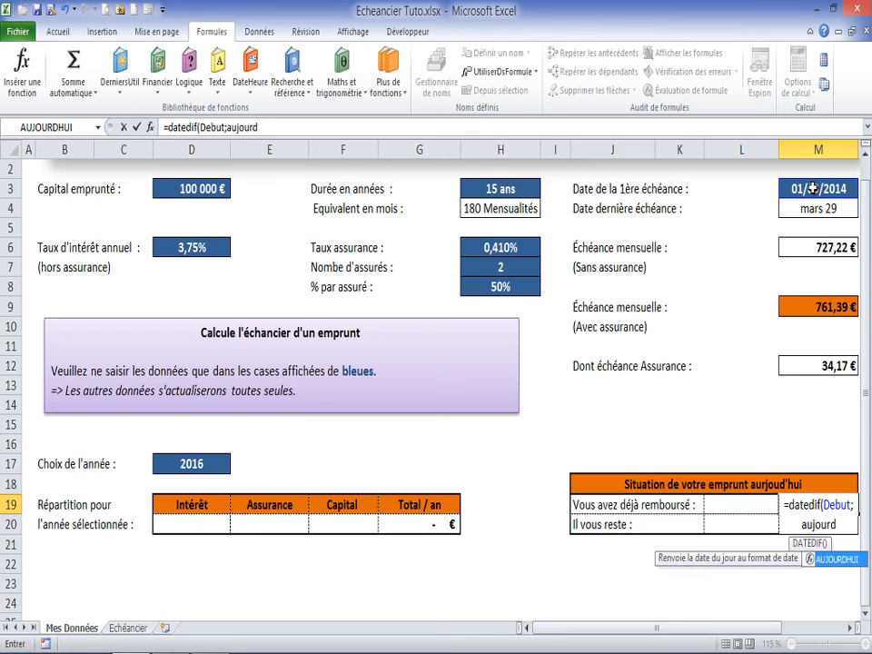
pyautogui.write('h')
pyautogui.press('Tab')
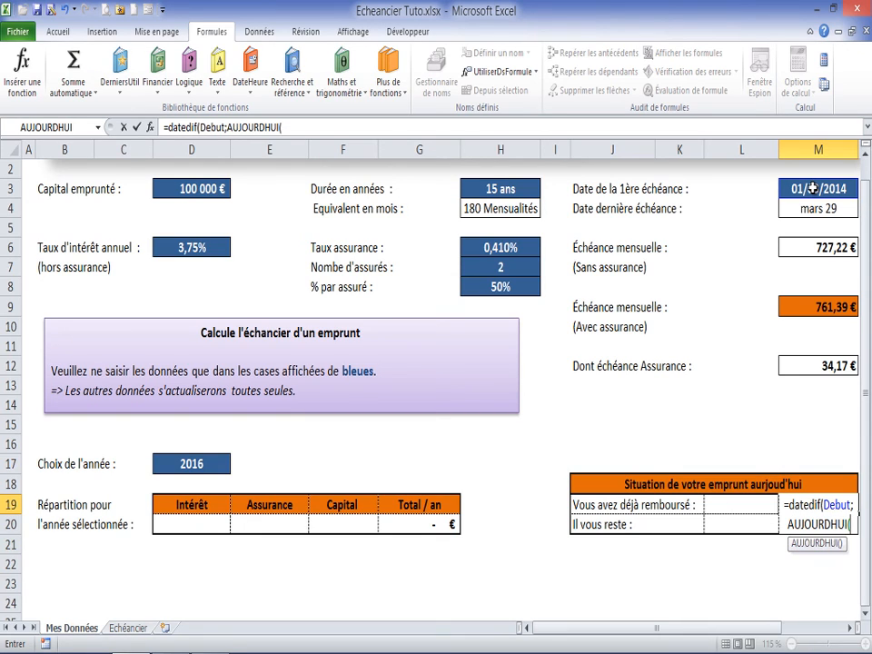
pyautogui.write(')')
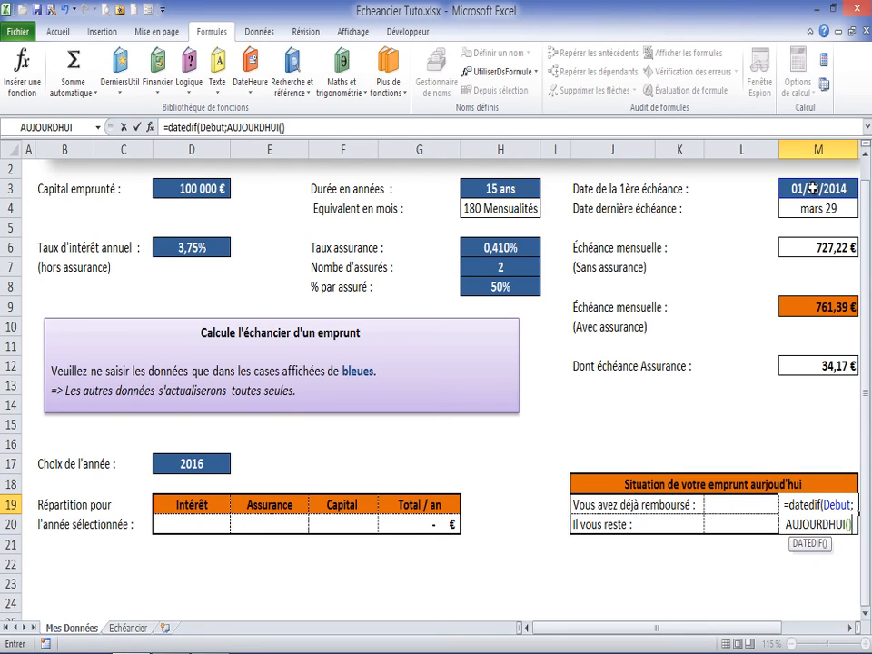
pyautogui.write(';')
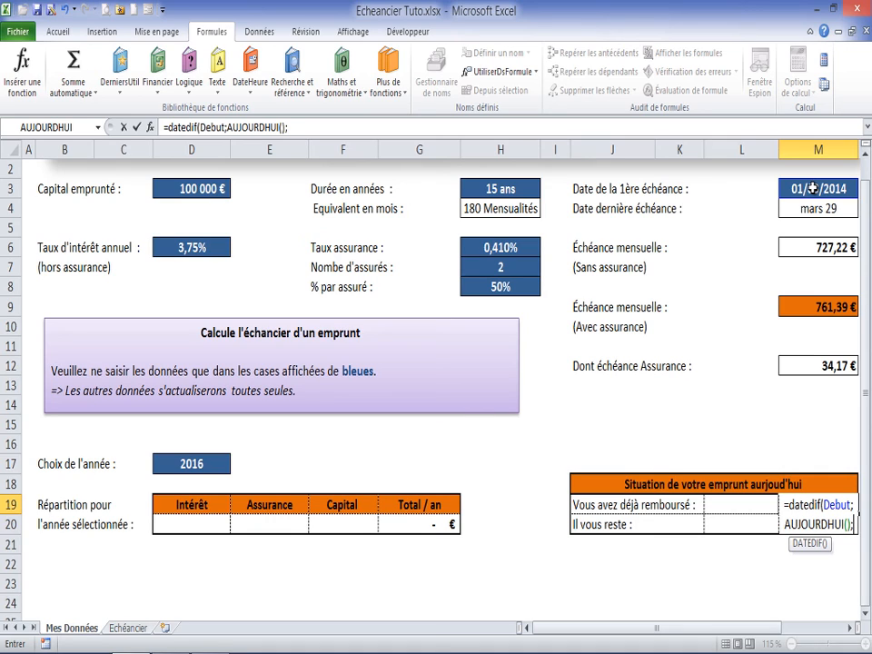
pyautogui.write('"')
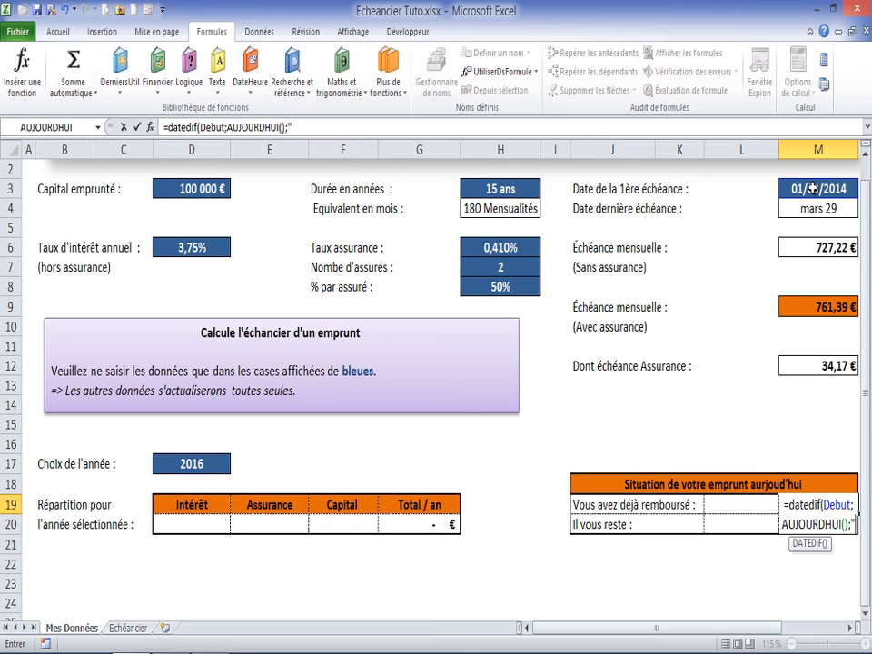
pyautogui.write('m')
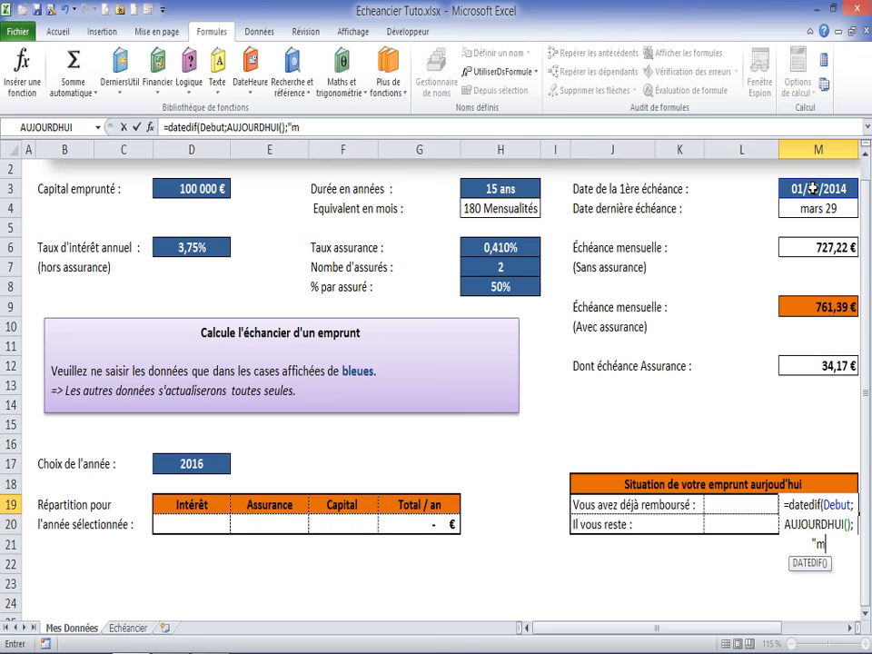
pyautogui.write('")')
pyautogui.press('Return')
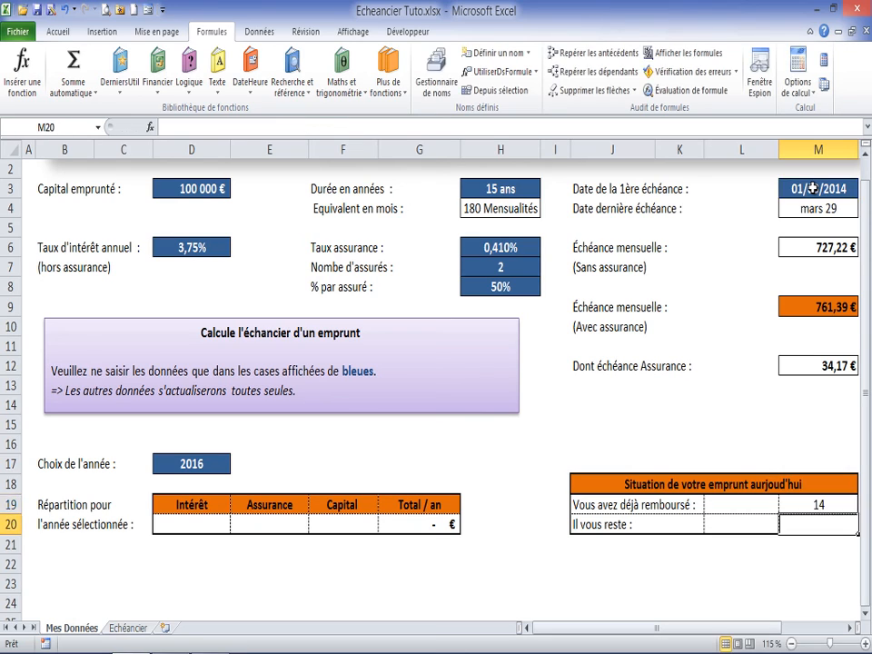
# Step: Give M19 the custom number format 0" Mensualités"
pyautogui.click(823, 506)
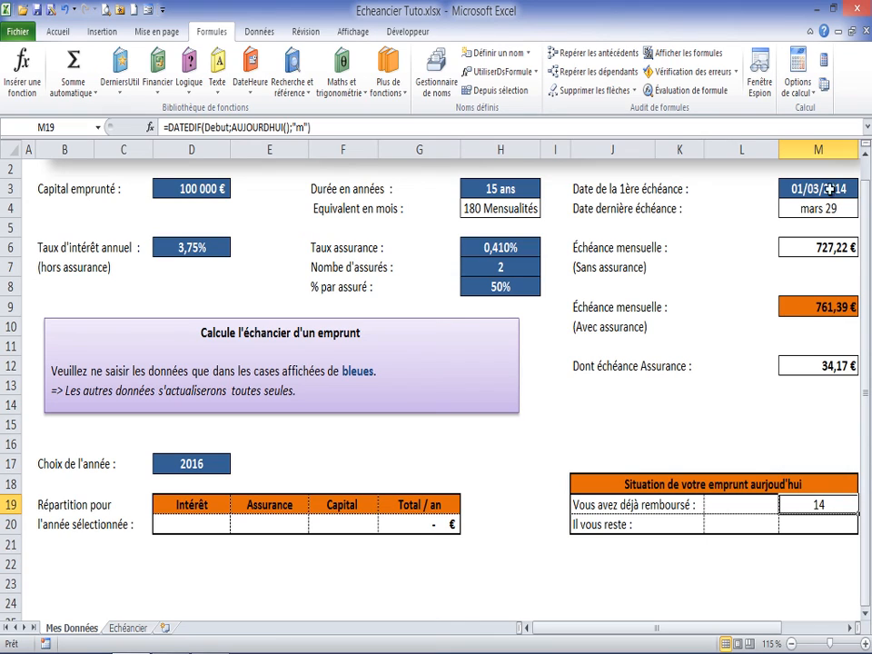
pyautogui.rightClick(820, 506)
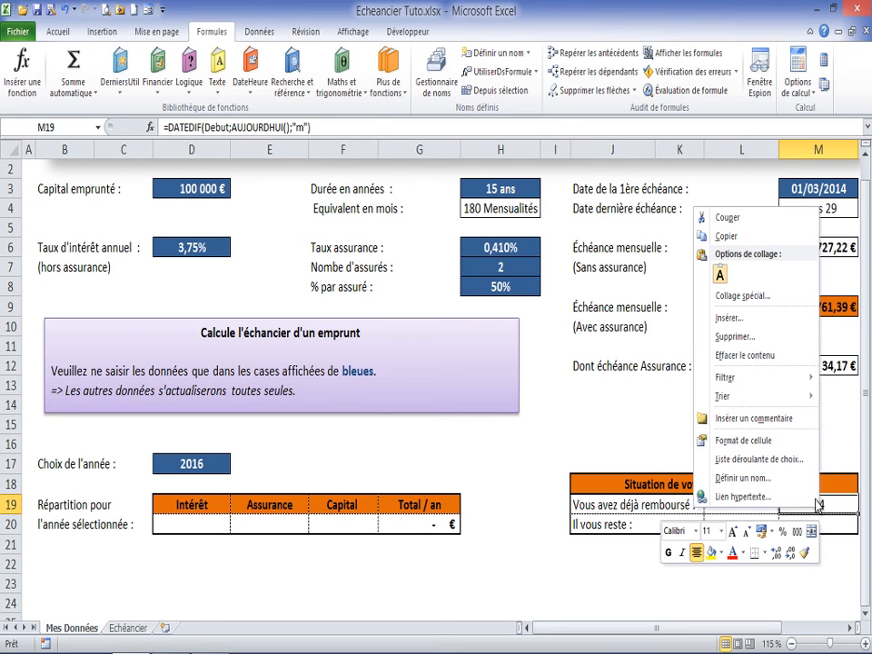
pyautogui.click(755, 443)
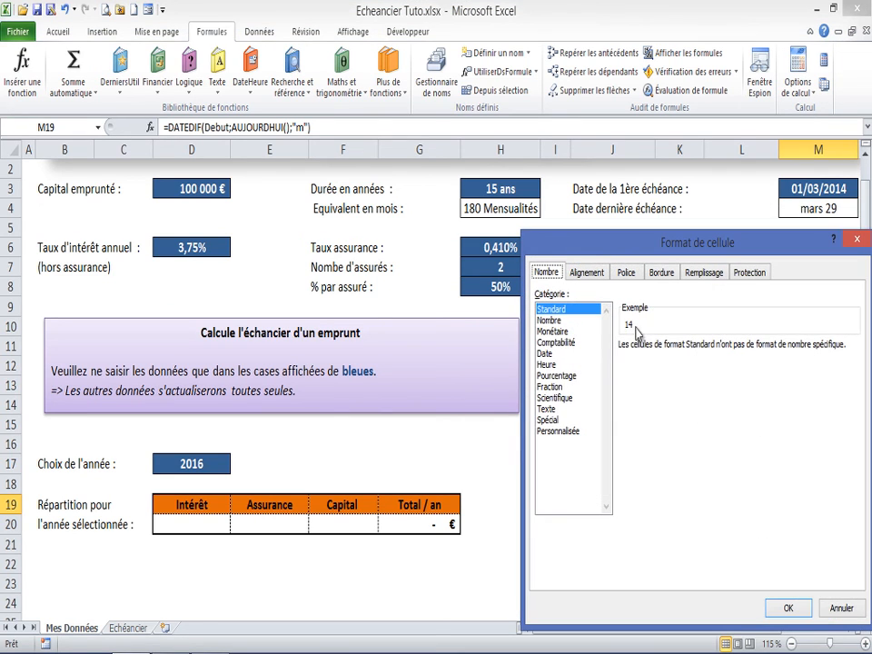
pyautogui.click(568, 430)
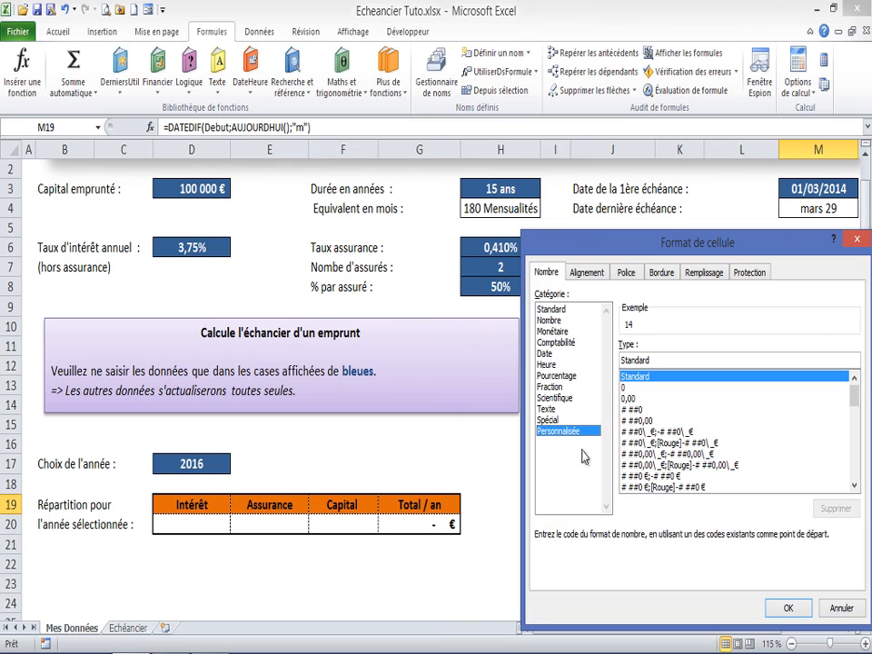
pyautogui.click(636, 388)
pyautogui.click(645, 359)
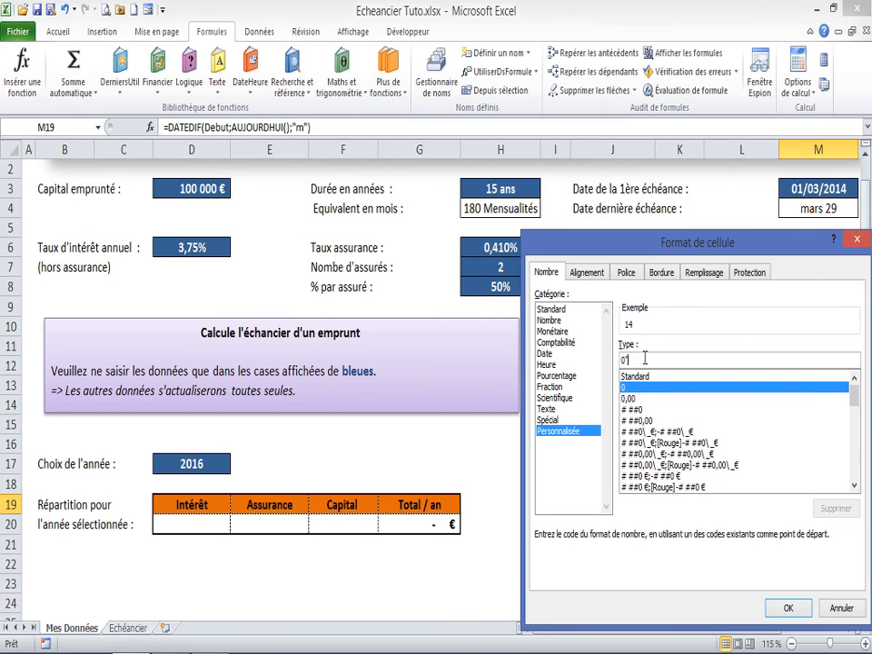
pyautogui.write('" Mensualités"')
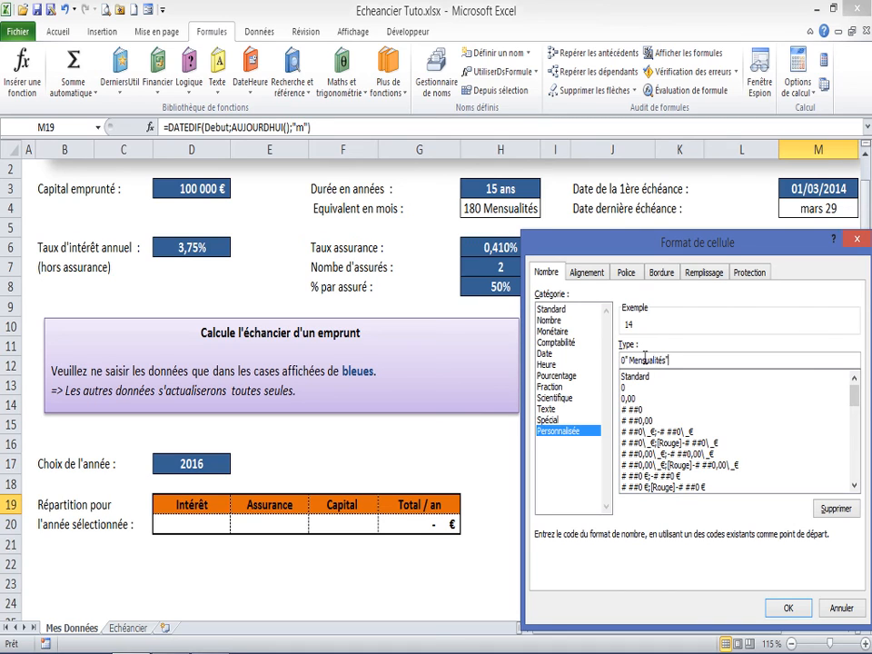
pyautogui.press('Return')
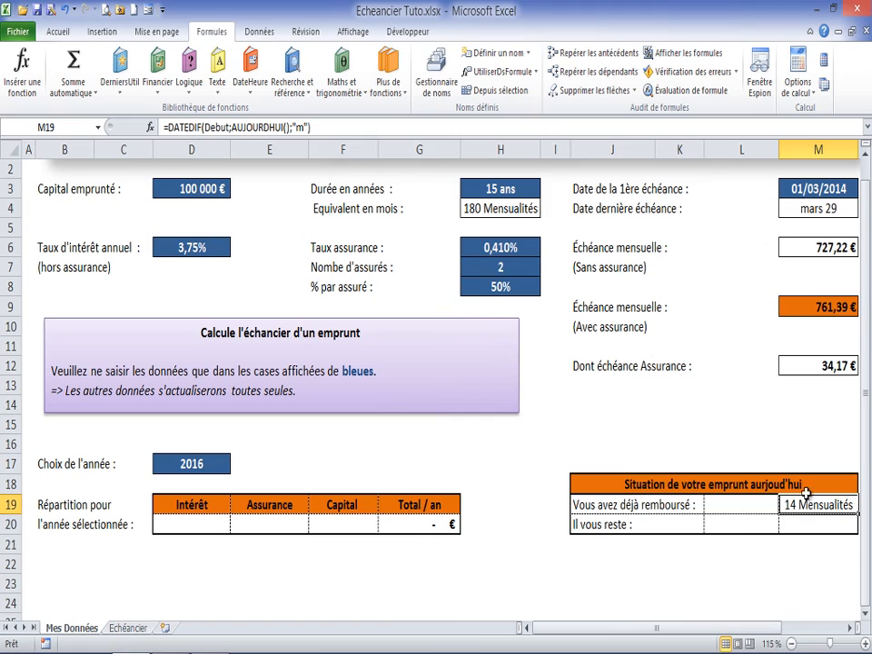
# Step: Enter =DATEDIF(AUJOURDHUI();M4;"m") in M20 to count the months remaining until the last instalment
pyautogui.click(805, 524)
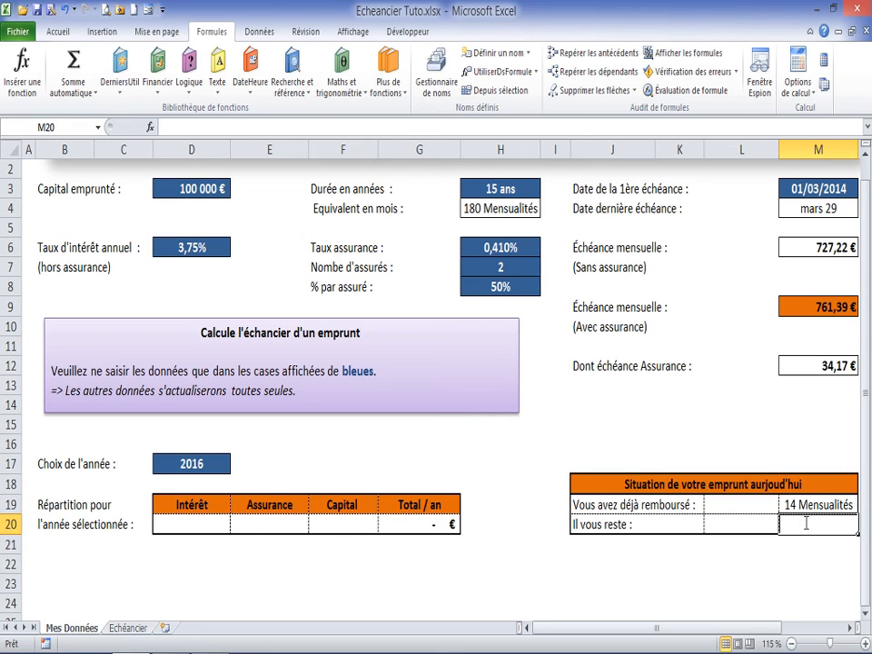
pyautogui.write('=da')
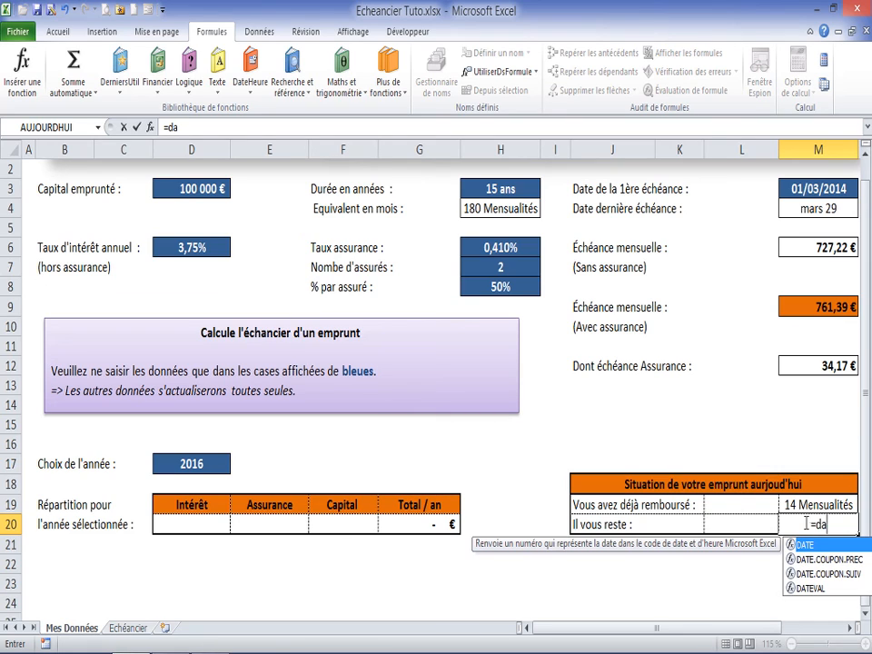
pyautogui.write('tef')
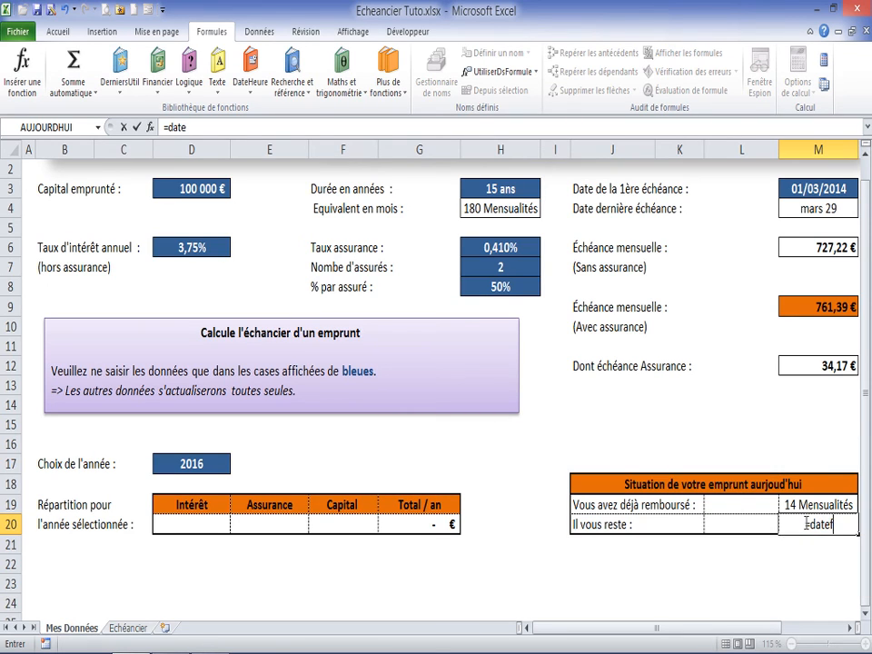
pyautogui.press('BackSpace')
pyautogui.write('dif(')
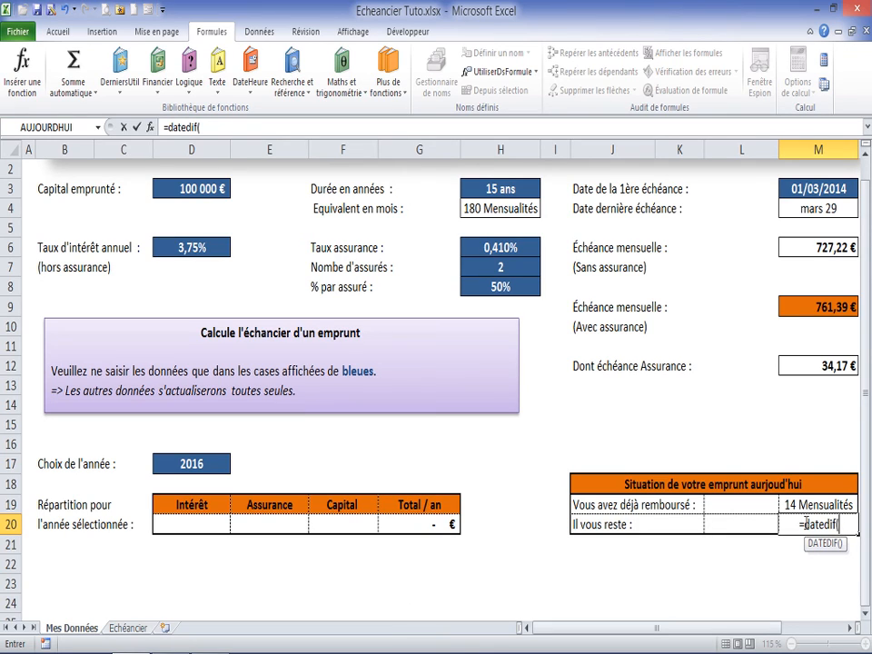
pyautogui.write('auou')
pyautogui.press('BackSpace')
pyautogui.press('BackSpace')
pyautogui.write('j')
pyautogui.press('Tab')
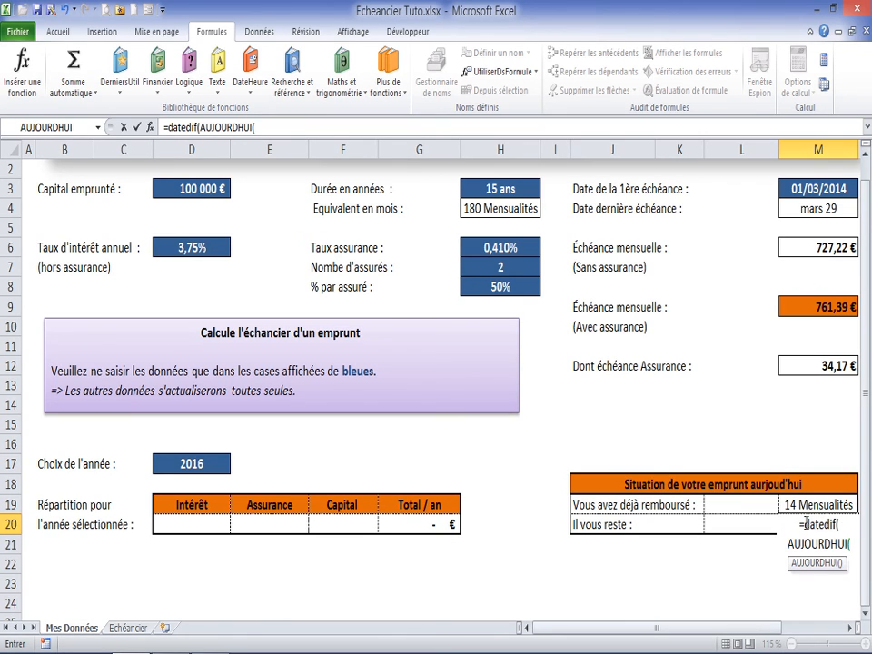
pyautogui.write(');')
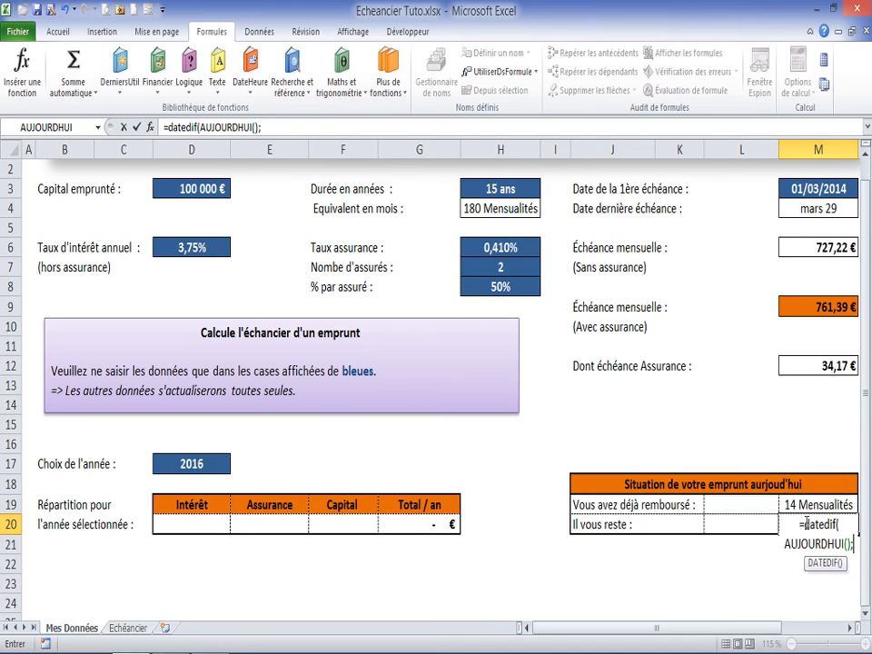
pyautogui.click(818, 209)
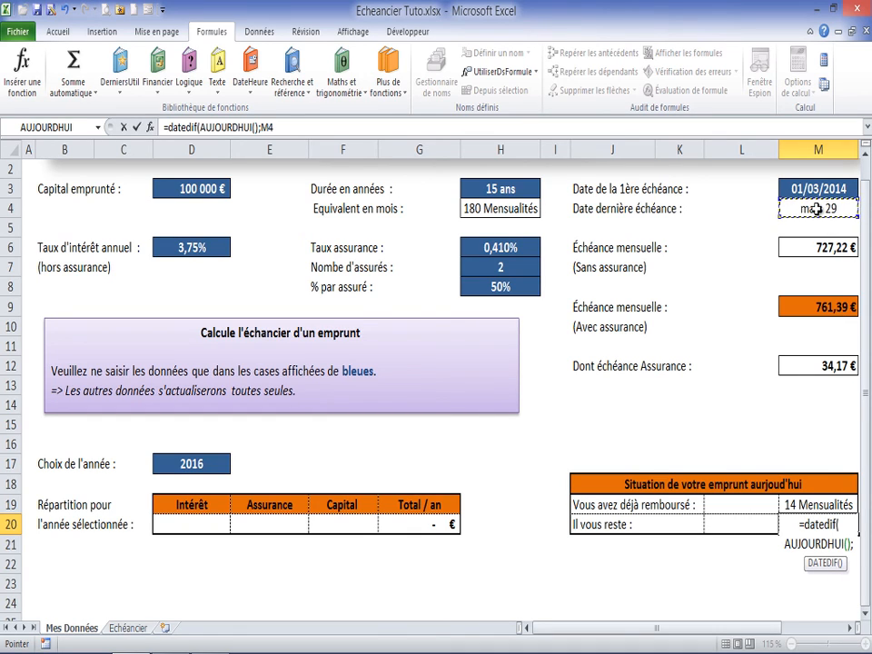
pyautogui.write(';')
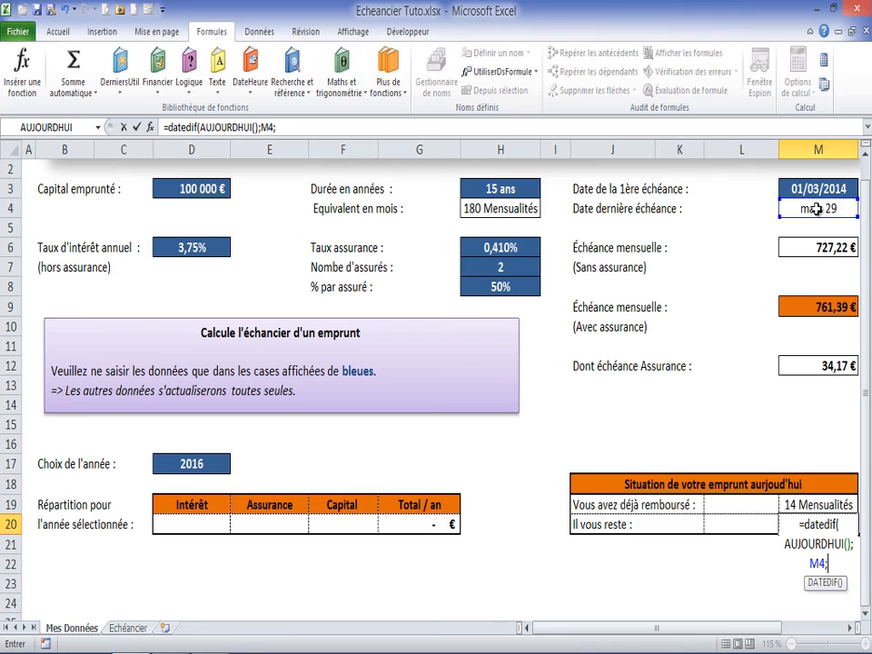
pyautogui.write('"m")')
pyautogui.press('Return')
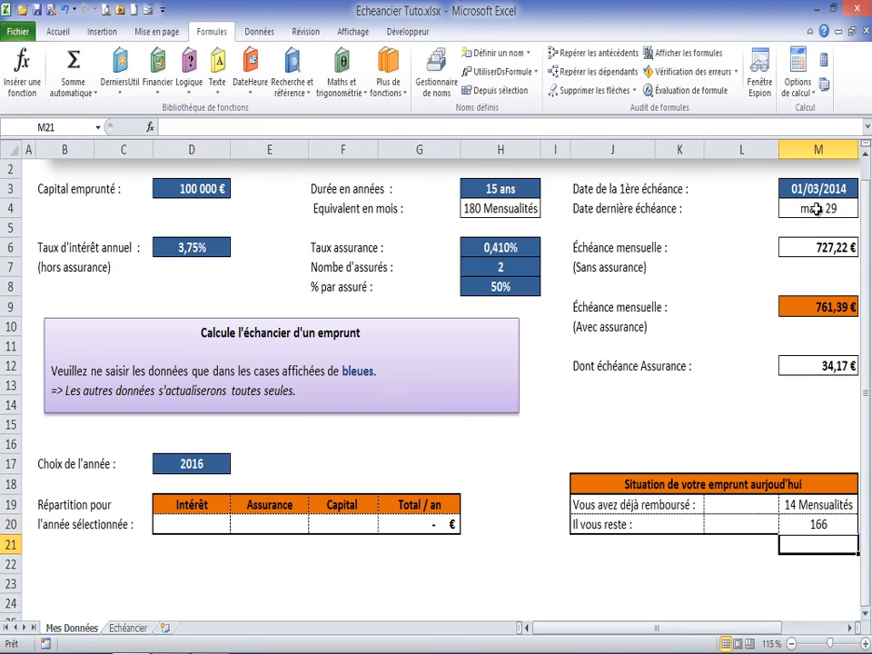
# Step: Apply the custom number format 0" Mensualités" to the remaining months in M20, then select M19
pyautogui.click(804, 526)
pyautogui.rightClick(804, 525)
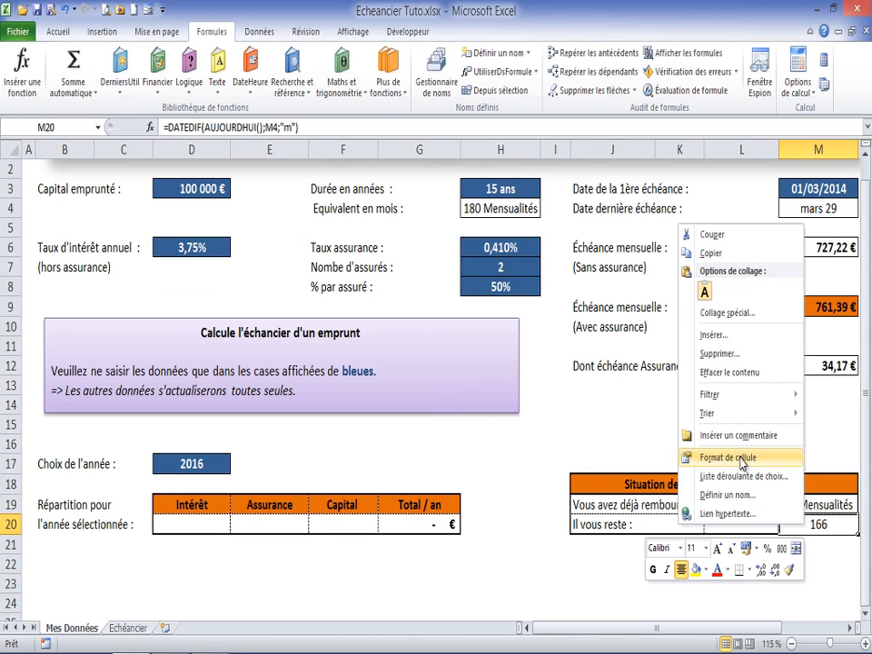
pyautogui.click(742, 460)
pyautogui.click(559, 447)
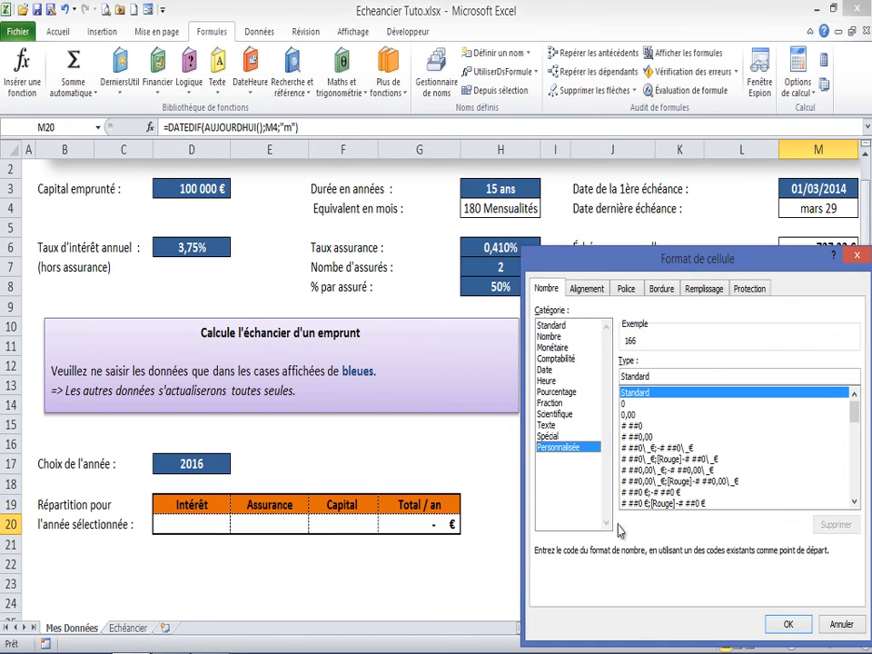
pyautogui.click(651, 403)
pyautogui.click(639, 376)
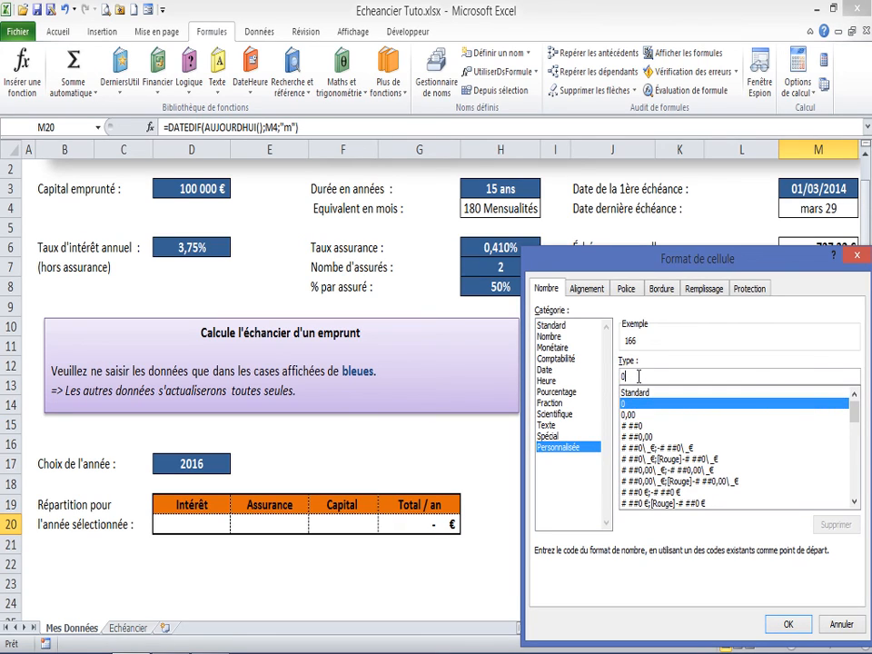
pyautogui.write('" M')
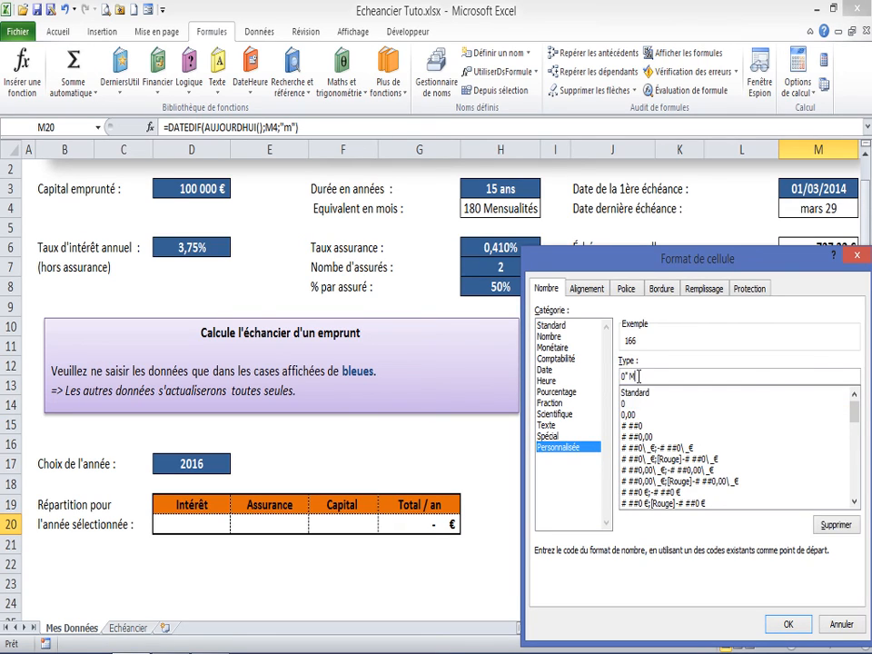
pyautogui.write('ensualités')
pyautogui.press('Return')
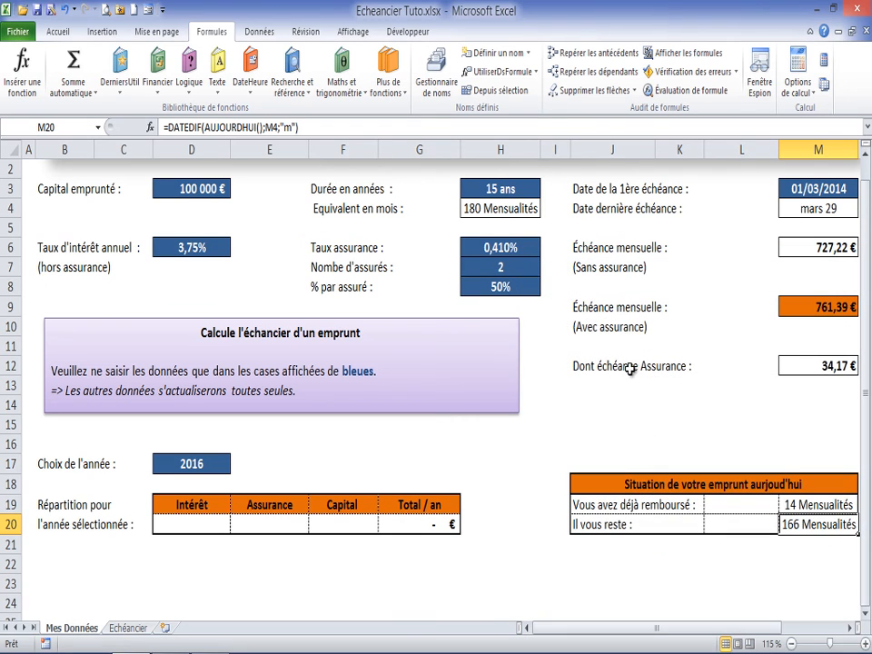
pyautogui.click(799, 505)
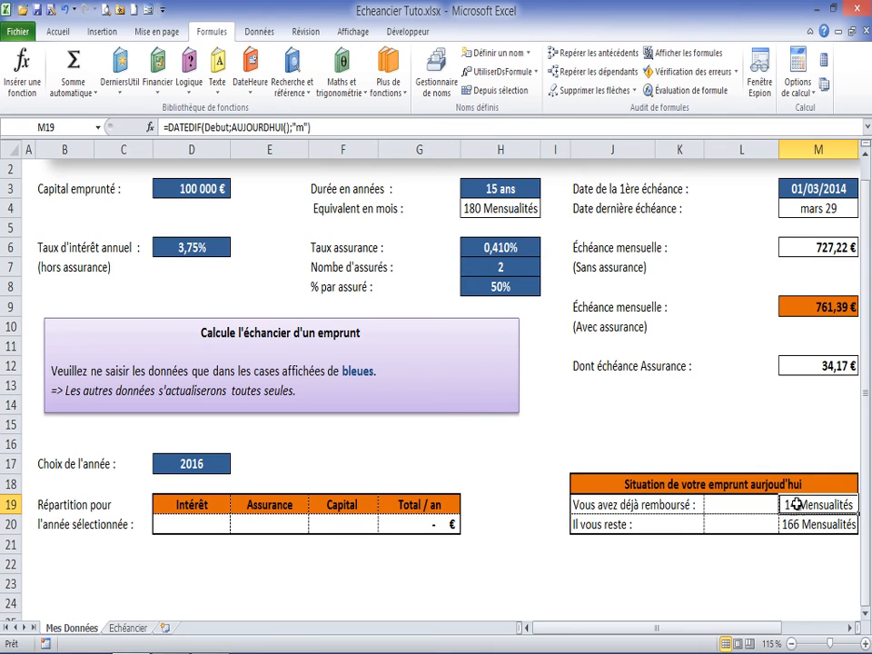
# Step: Enter =Mensualite*M19 in L19 to calculate the amount already repaid, using the monthly instalment with insurance
pyautogui.click(490, 208)
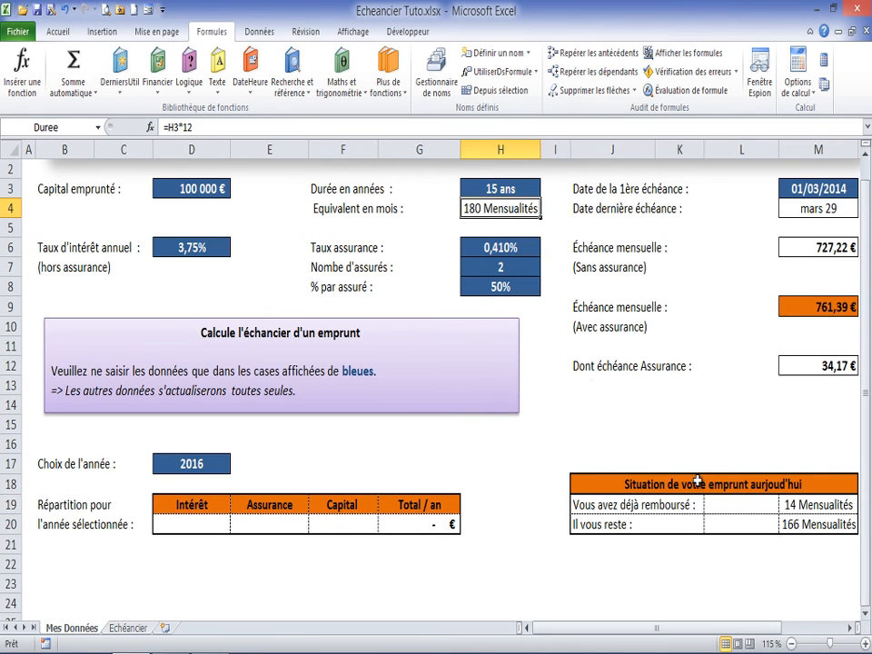
pyautogui.click(734, 505)
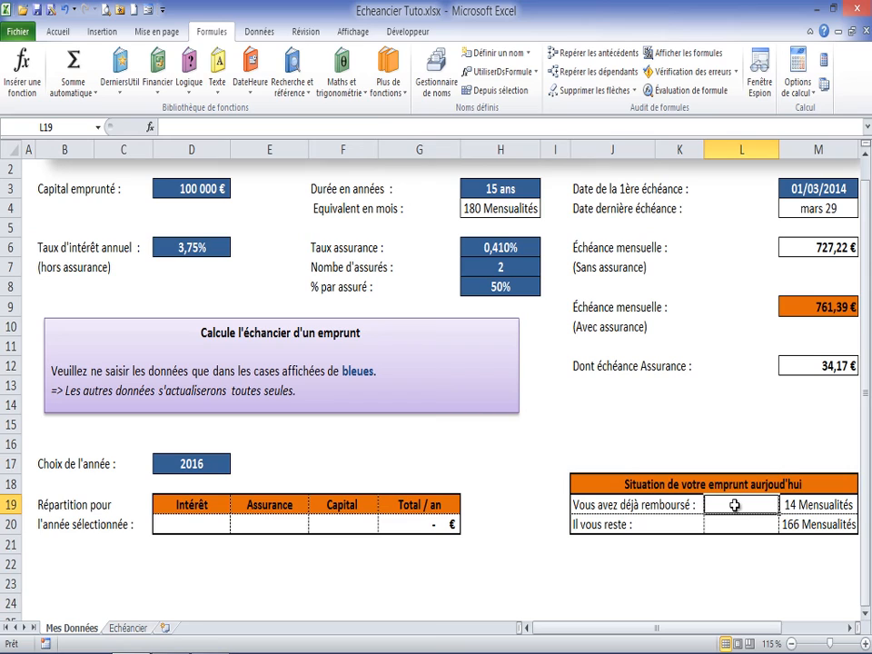
pyautogui.write('=')
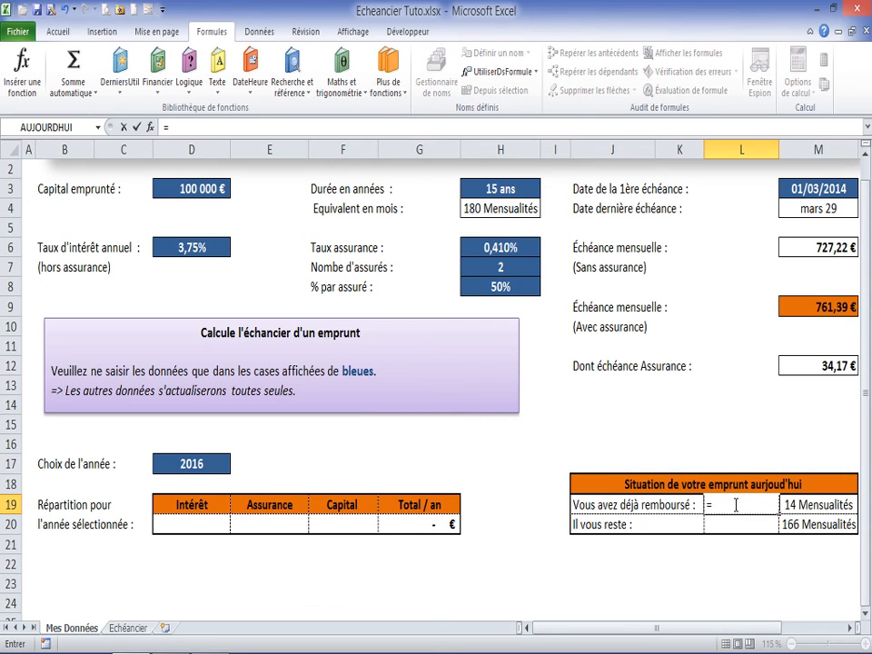
pyautogui.click(810, 308)
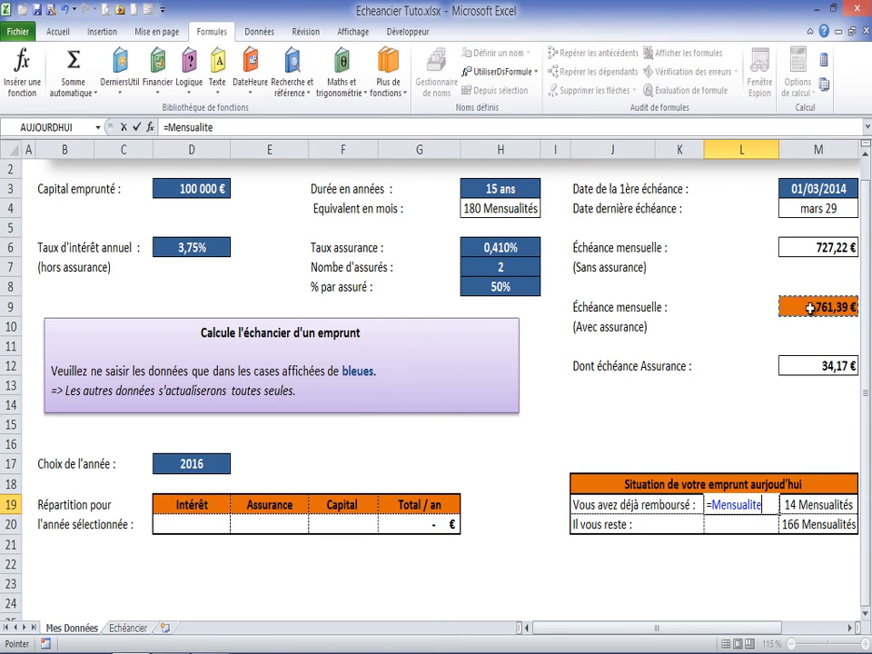
pyautogui.write('*')
pyautogui.click(808, 504)
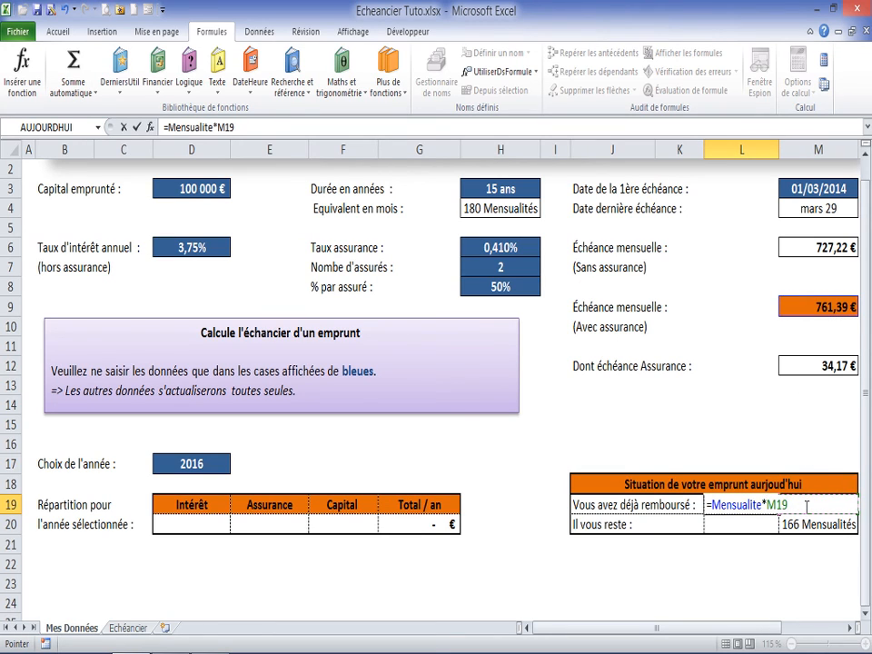
pyautogui.press('Return')
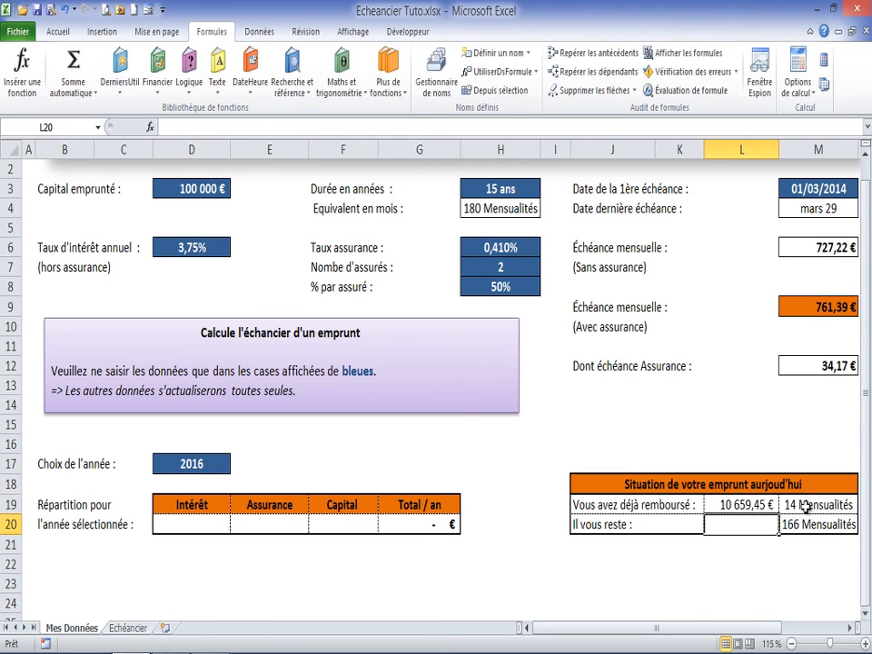
pyautogui.click(754, 505)
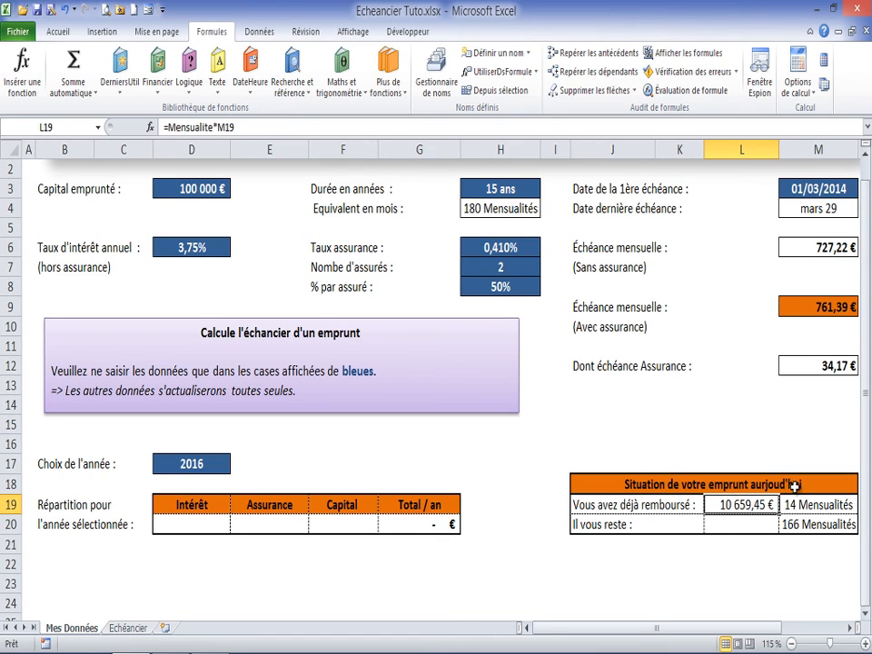
# Step: Enter =Mensualite*M20 in L20 to calculate the amount still left to repay
pyautogui.doubleClick(754, 528)
pyautogui.write('=')
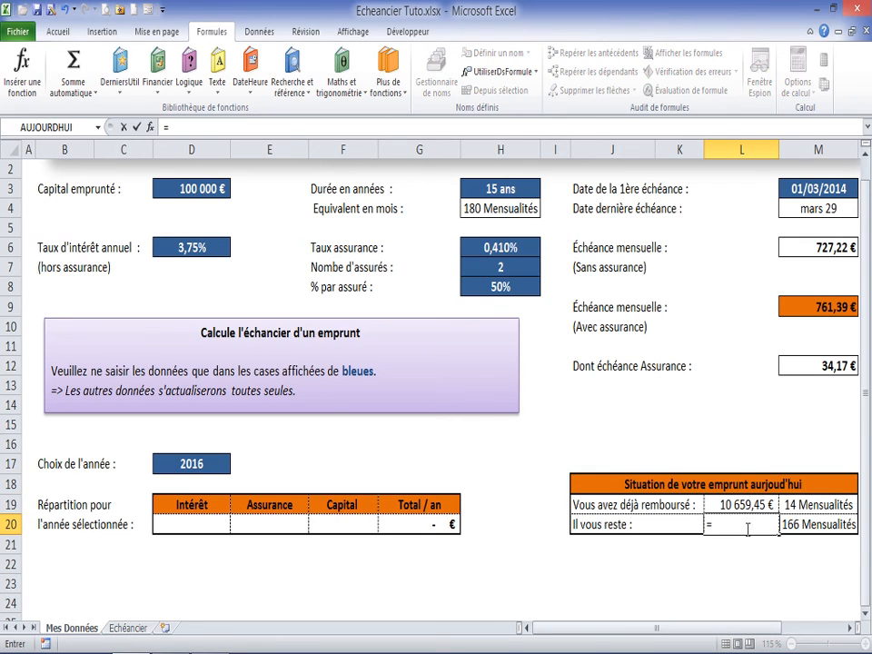
pyautogui.click(807, 309)
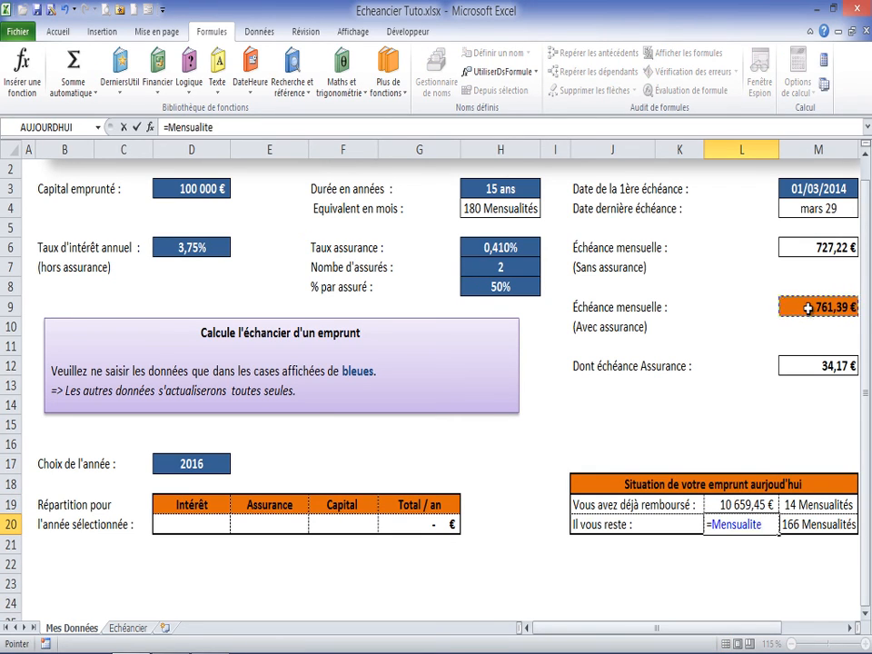
pyautogui.write('*')
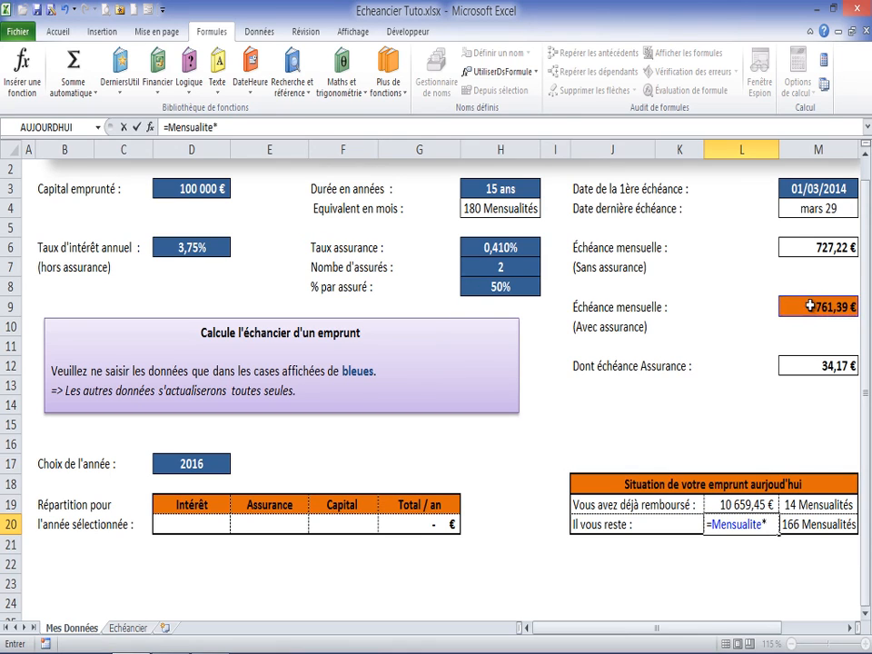
pyautogui.click(801, 525)
pyautogui.press('Return')
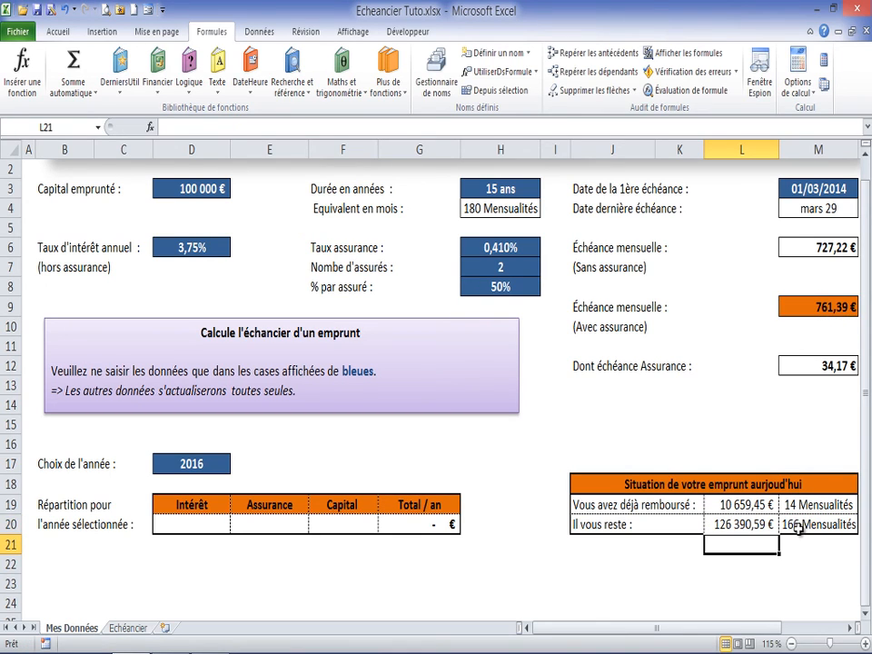
pyautogui.click(743, 525)
pyautogui.click(724, 505)
pyautogui.click(731, 525)
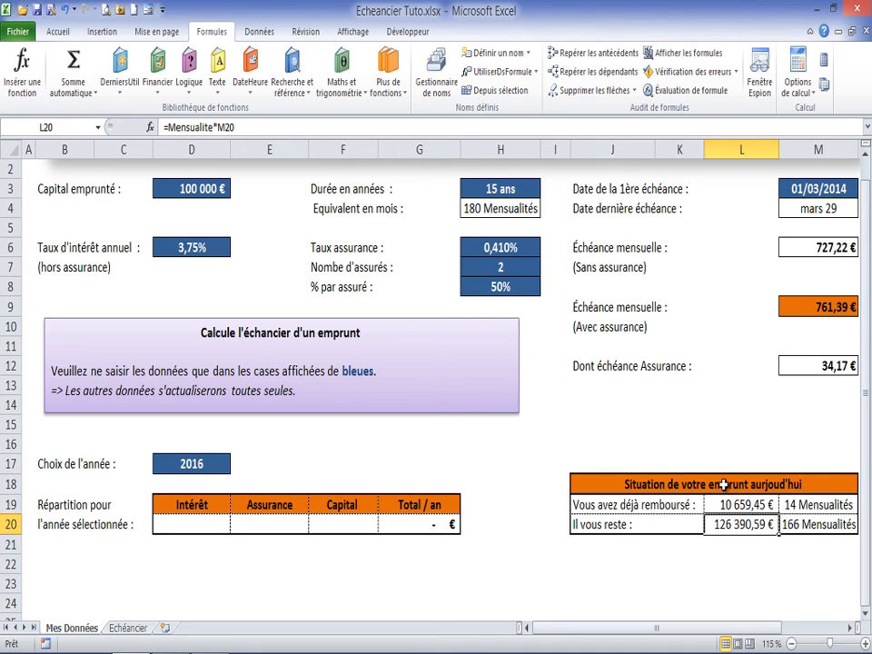
pyautogui.click(736, 505)
pyautogui.click(736, 526)
pyautogui.click(738, 512)
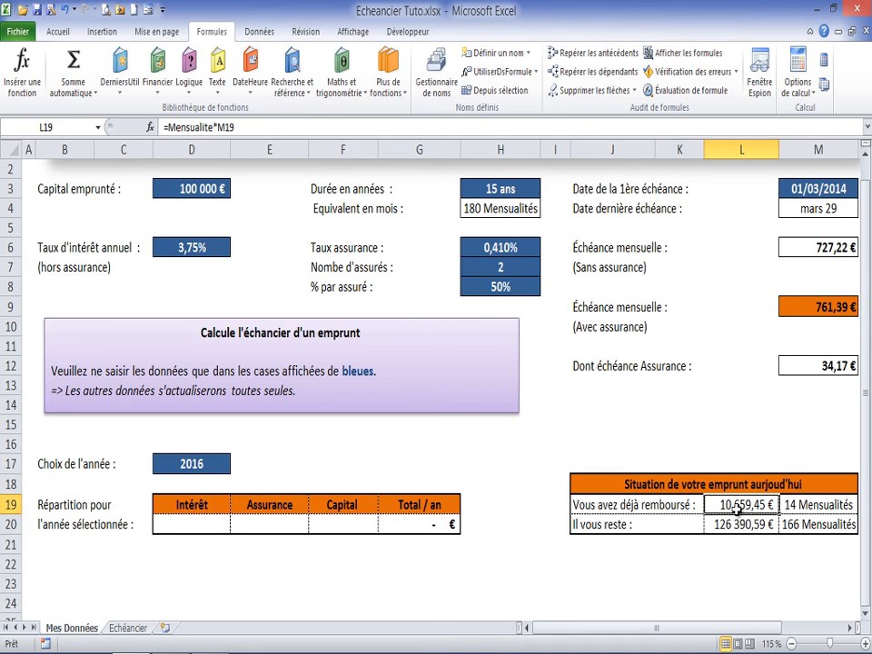
pyautogui.click(204, 523)
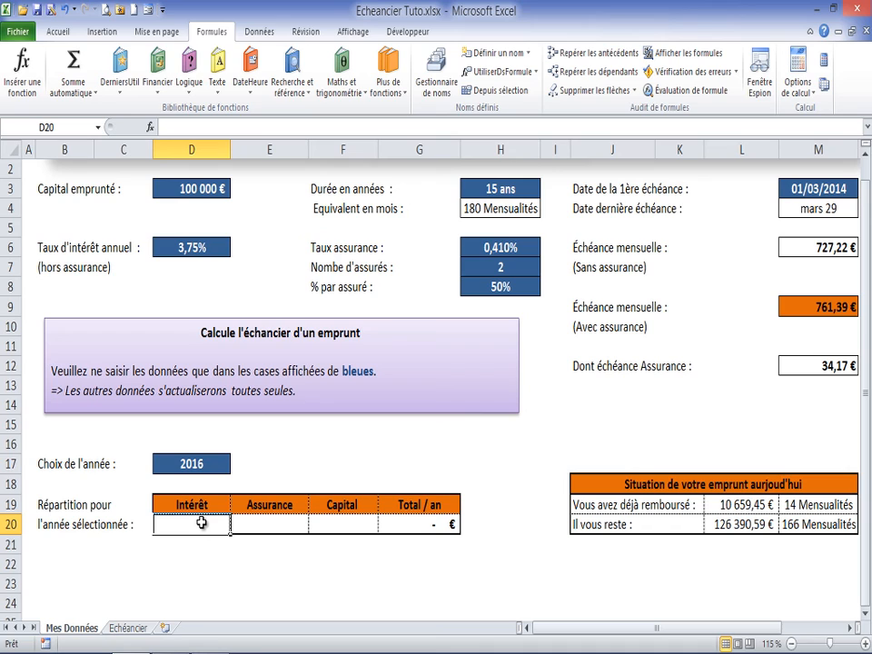
pyautogui.click(193, 465)
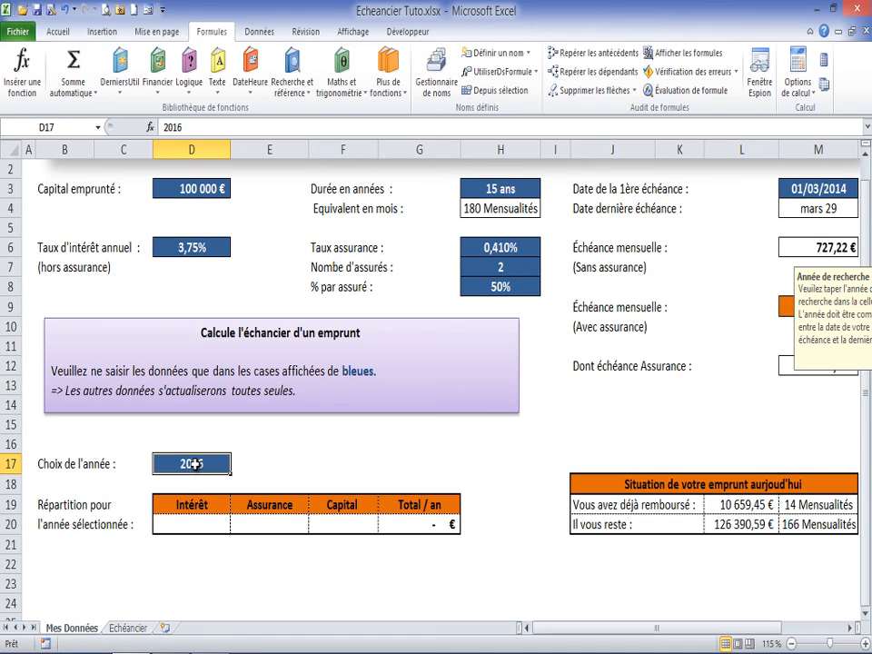
pyautogui.click(193, 502)
pyautogui.click(189, 523)
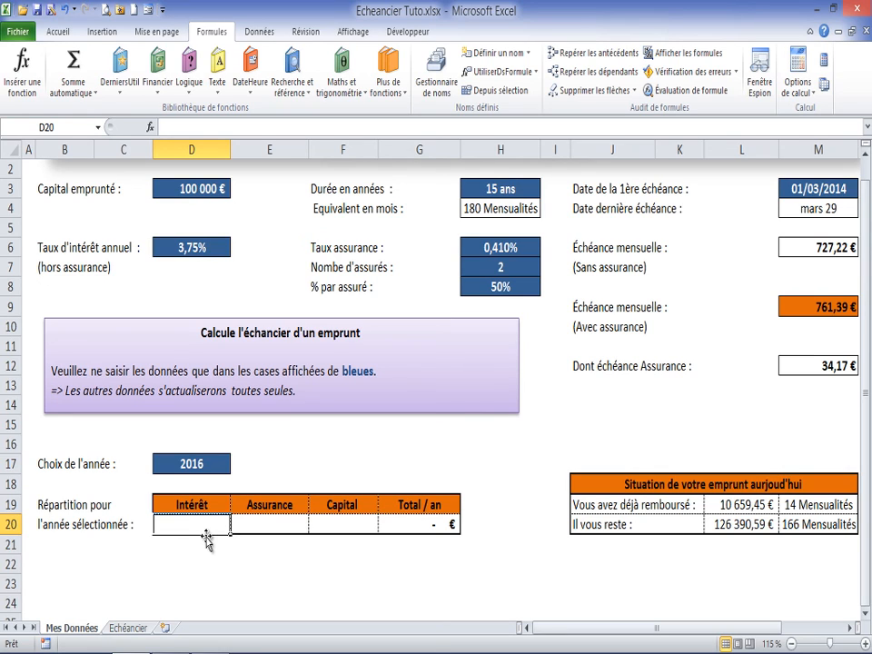
pyautogui.click(198, 465)
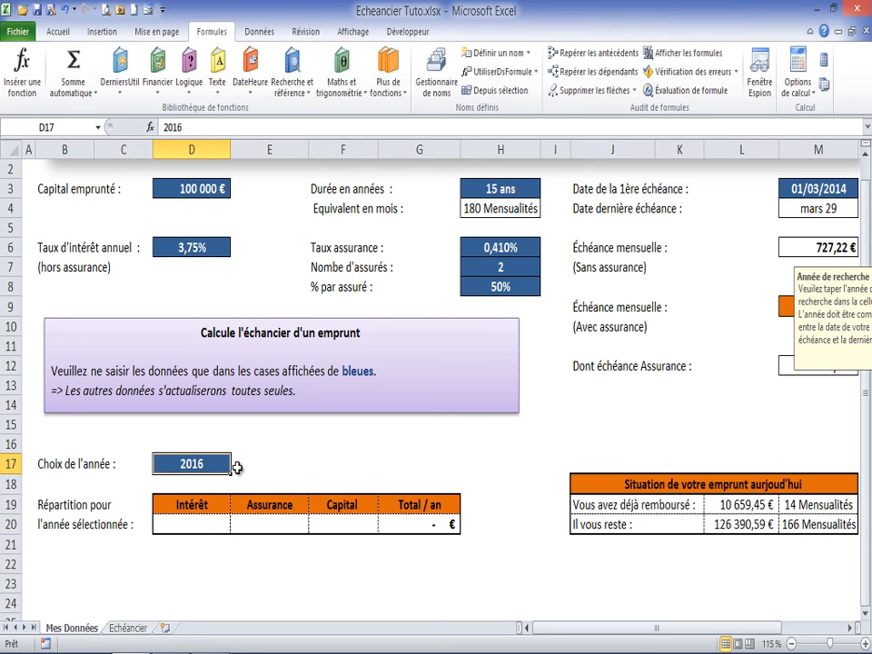
pyautogui.click(193, 523)
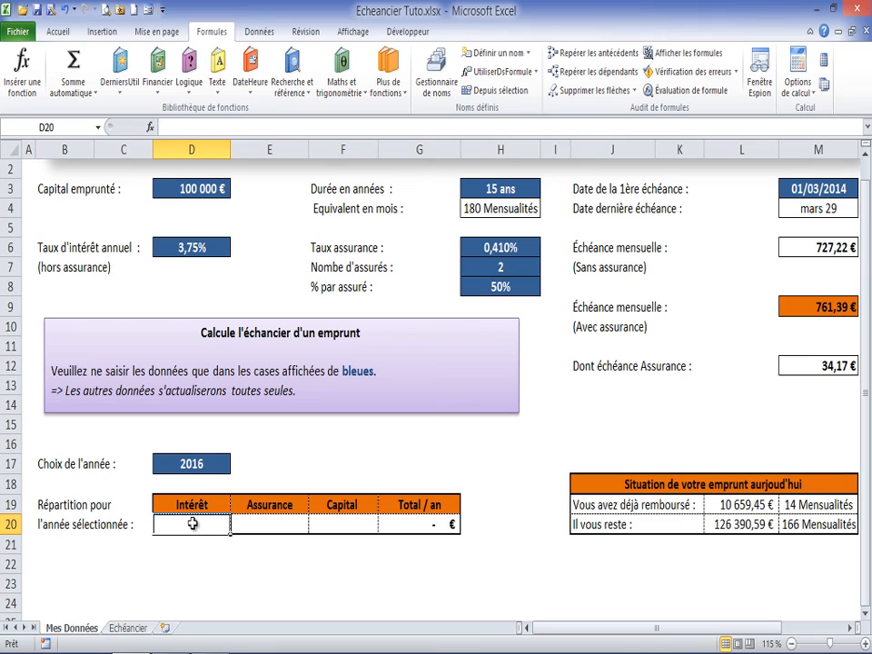
# Step: Set the chosen year in D17 to 2015 and select the empty interest cell D20 of the yearly breakdown
pyautogui.click(192, 464)
pyautogui.write('2015')
pyautogui.press('Return')
pyautogui.click(200, 523)
pyautogui.click(295, 524)
pyautogui.click(331, 524)
pyautogui.click(204, 525)
# Step: On the Echéancier sheet, add the column header Année in L1, beside the due dates
pyautogui.click(127, 627)
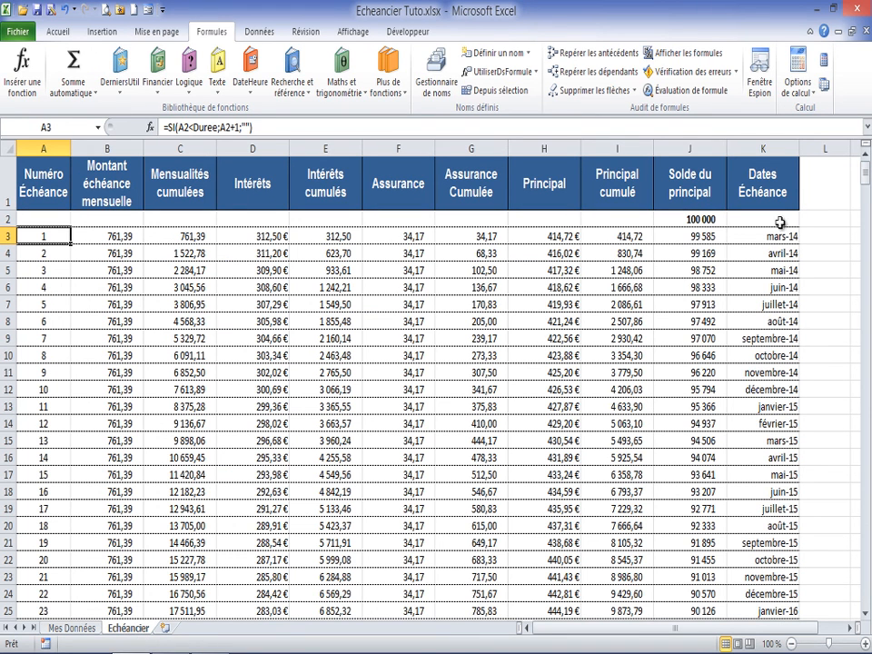
pyautogui.click(746, 179)
pyautogui.click(827, 179)
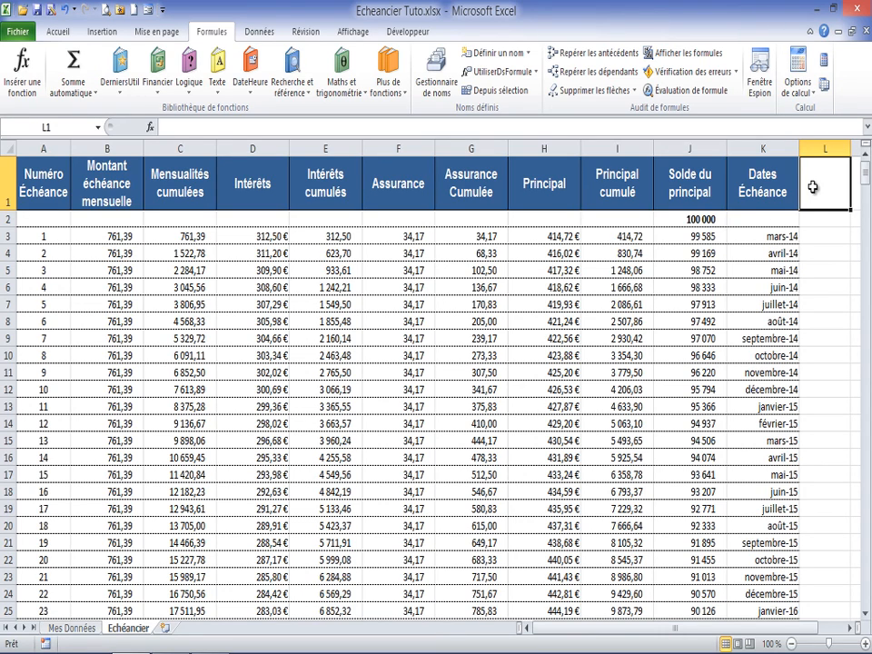
pyautogui.write('Année')
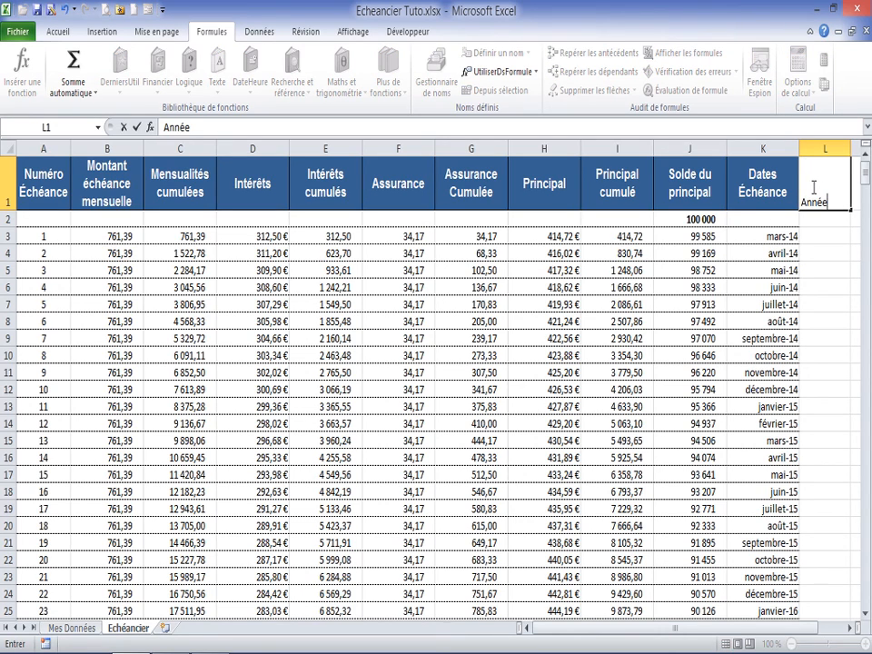
pyautogui.press('Return')
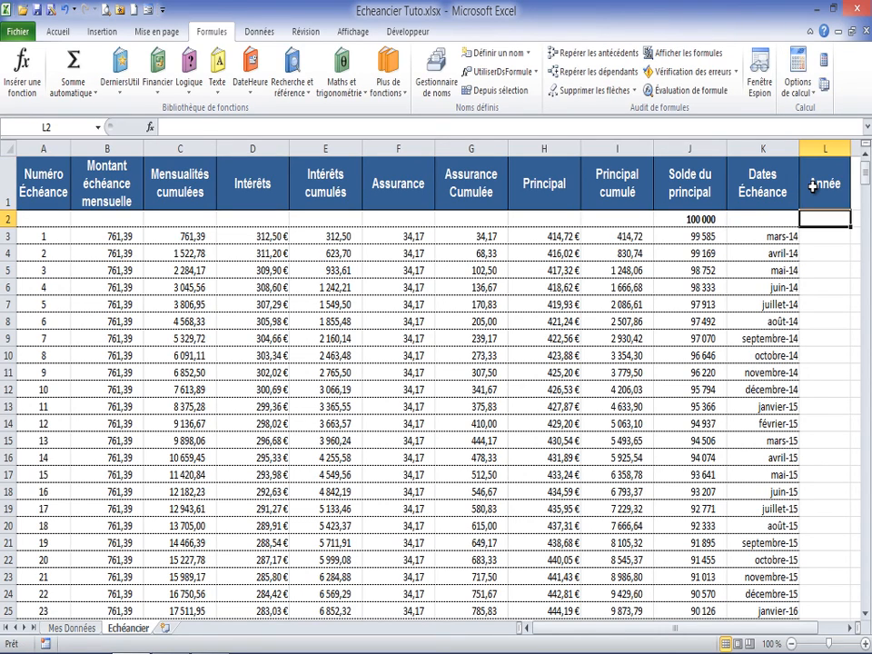
# Step: Enter =ANNEE(K3) in L3 to extract the year from the first due date
pyautogui.click(820, 236)
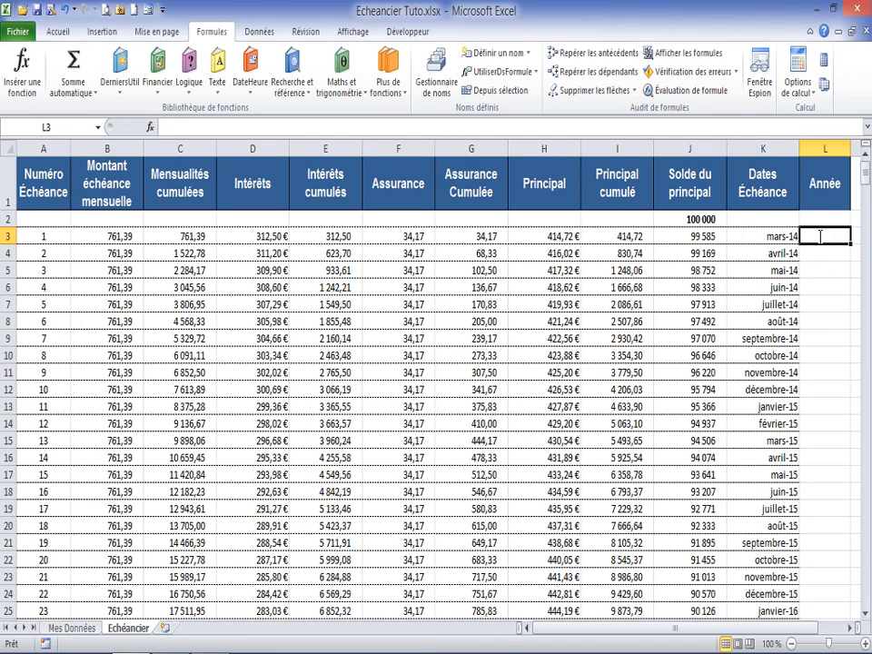
pyautogui.write('=ann')
pyautogui.press('Tab')
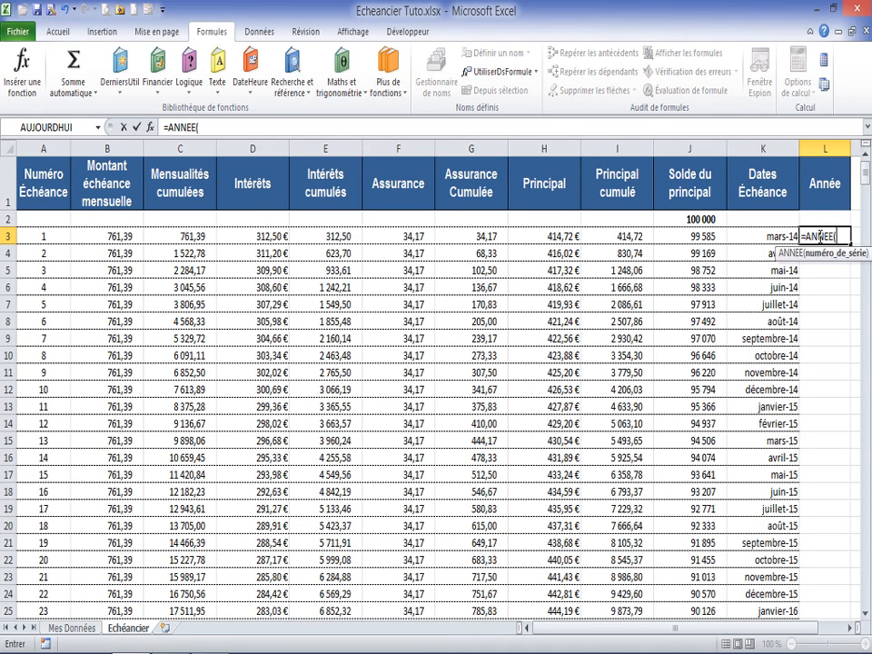
pyautogui.write('(')
pyautogui.press('BackSpace')
pyautogui.click(786, 236)
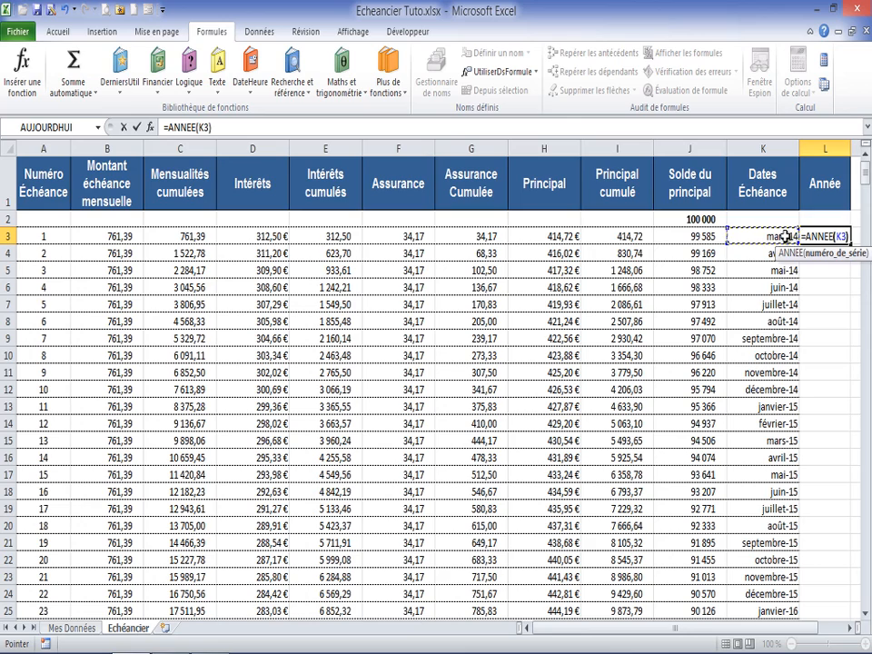
pyautogui.write(')')
pyautogui.press('Return')
# Step: Change the L3 formula to =SI(A3<>"";ANNEE(K3);"") so it stays blank when there is no instalment number
pyautogui.click(822, 237)
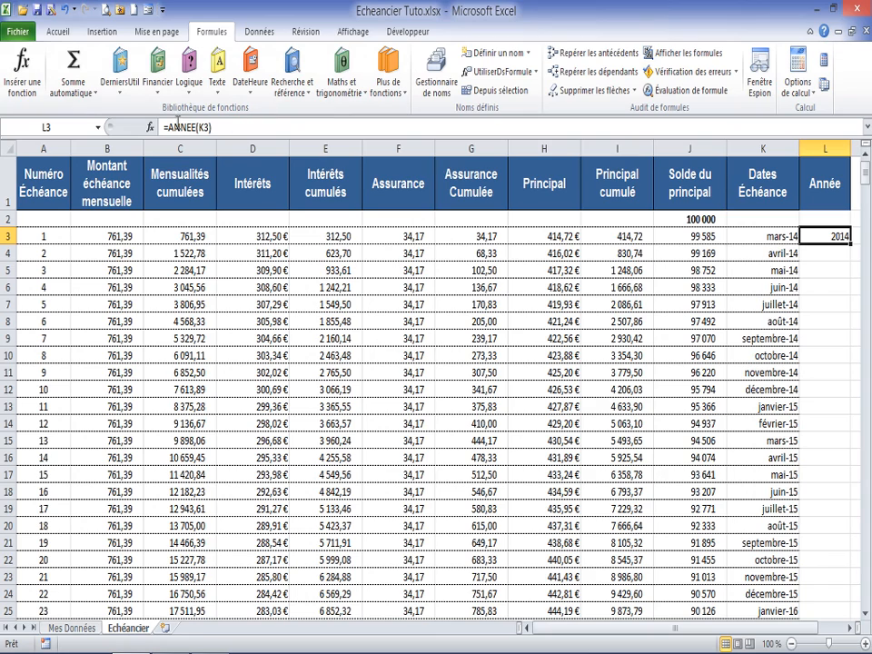
pyautogui.click(168, 127)
pyautogui.write('si(')
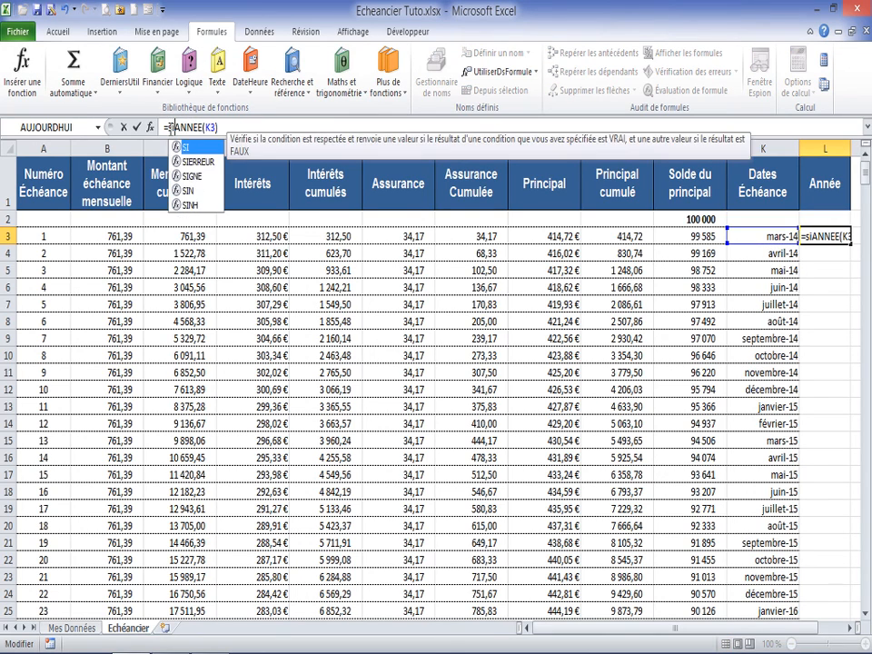
pyautogui.click(40, 232)
pyautogui.write('<>""')
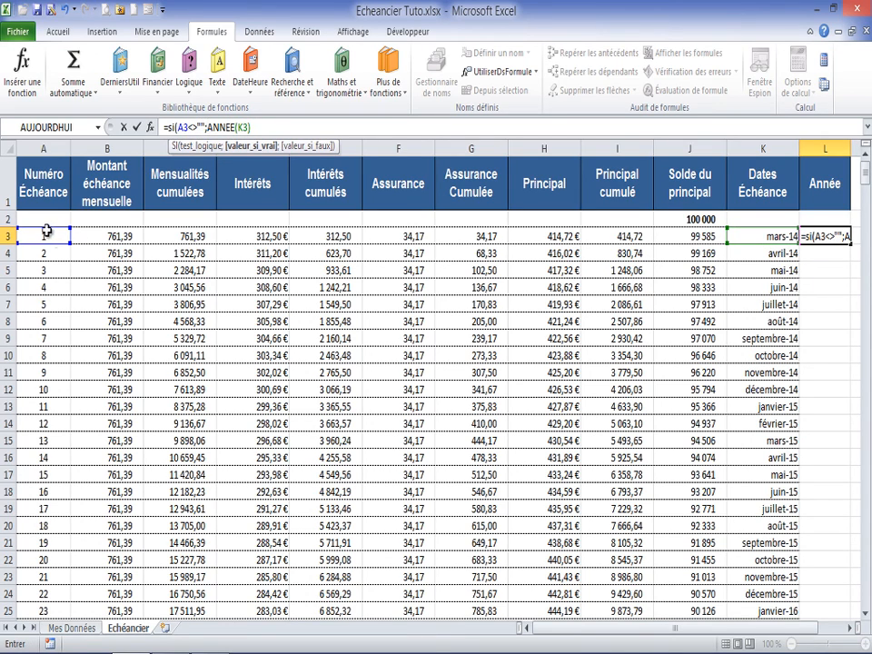
pyautogui.write(';')
pyautogui.click(283, 125)
pyautogui.write(';""')
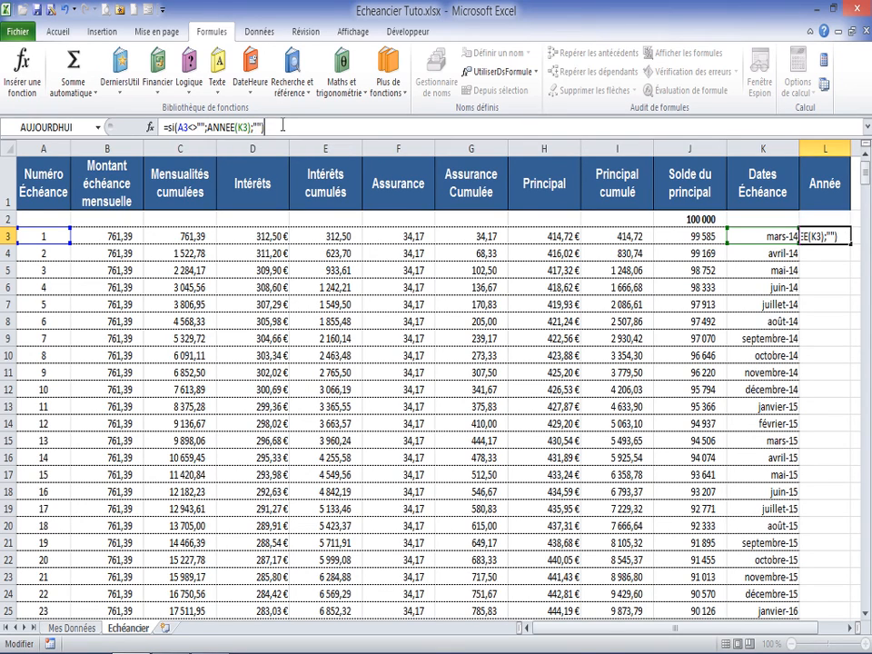
pyautogui.press('Return')
# Step: Fill the L3 year formula down the whole Année column, check the last schedule rows, and return to L3
pyautogui.click(834, 235)
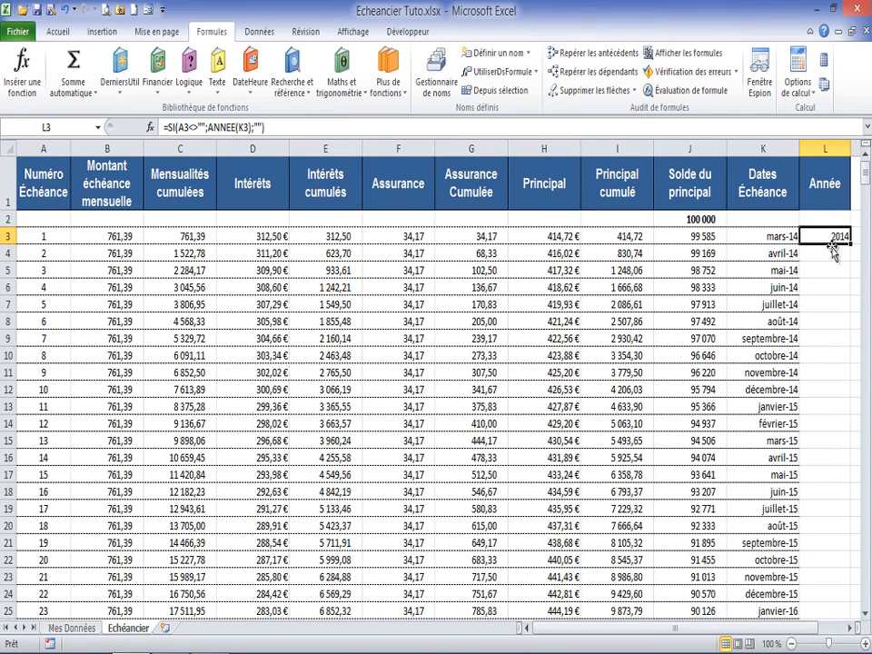
pyautogui.doubleClick(851, 244)
pyautogui.scroll(-20, 724, 351)
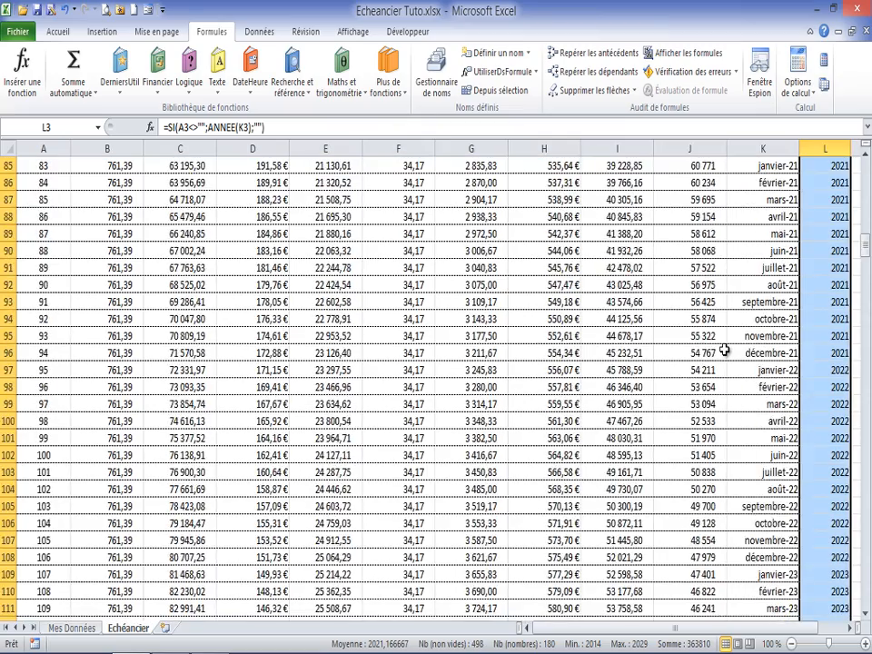
pyautogui.scroll(-14, 724, 348)
pyautogui.scroll(9, 722, 285)
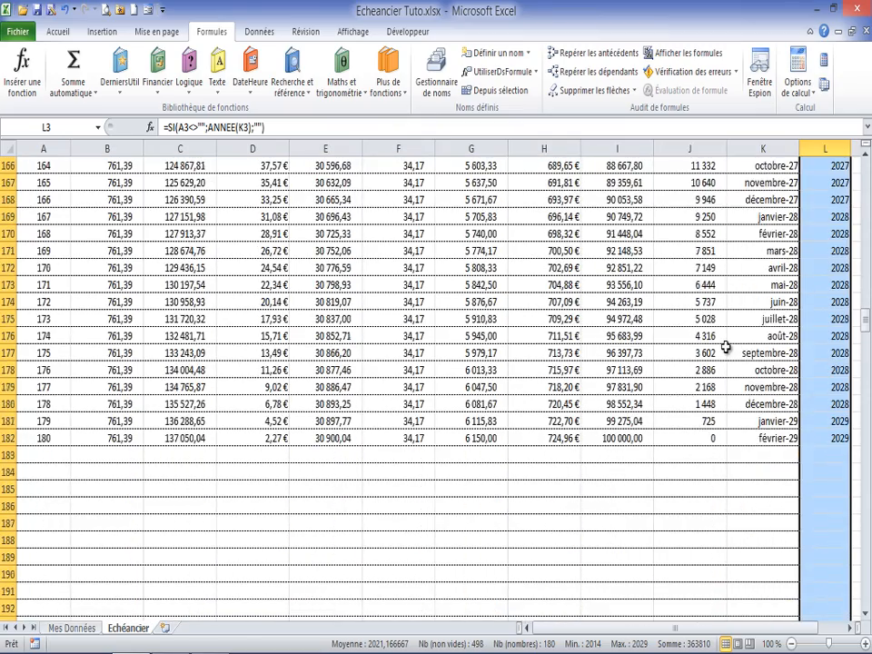
pyautogui.click(827, 307)
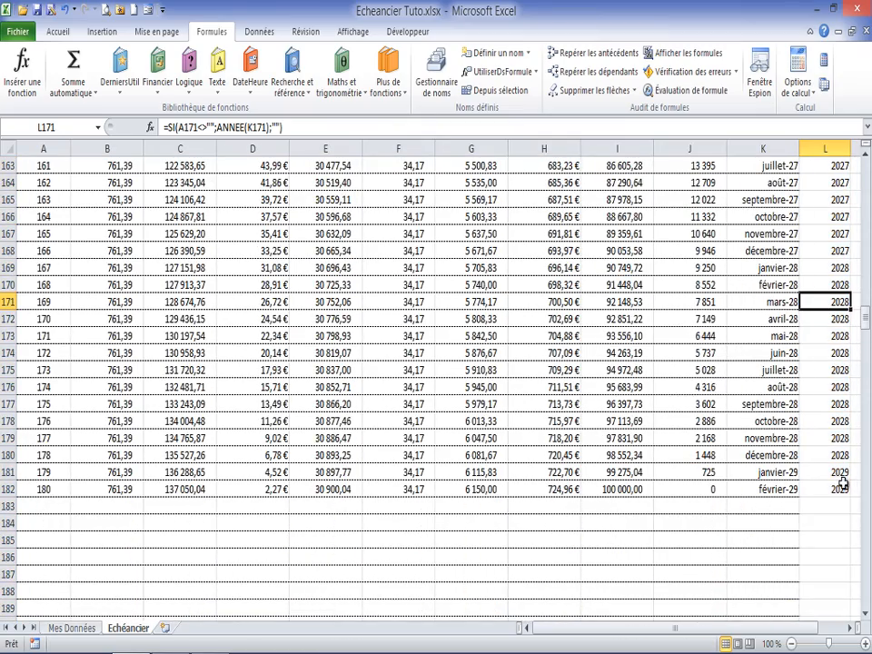
pyautogui.moveTo(867, 323); pyautogui.dragTo(866, 150)
pyautogui.click(832, 238)
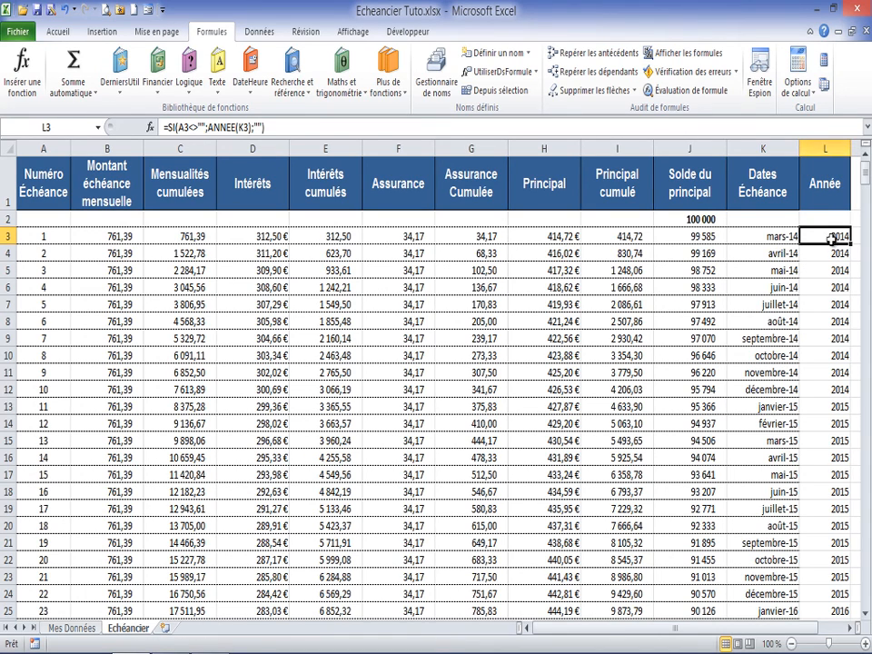
pyautogui.click(792, 236)
pyautogui.click(819, 234)
pyautogui.click(836, 355)
pyautogui.click(836, 389)
pyautogui.click(836, 287)
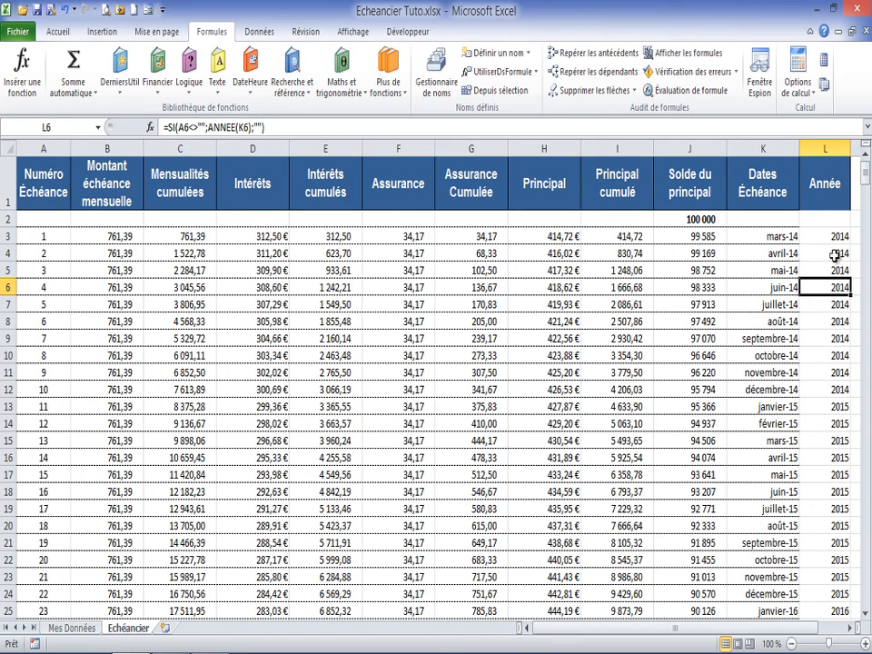
# Step: On the Mes Données sheet, start a SOMME.SI formula in D20 under Intérêt with Echéancier!L3:L500 as its range
pyautogui.click(836, 238)
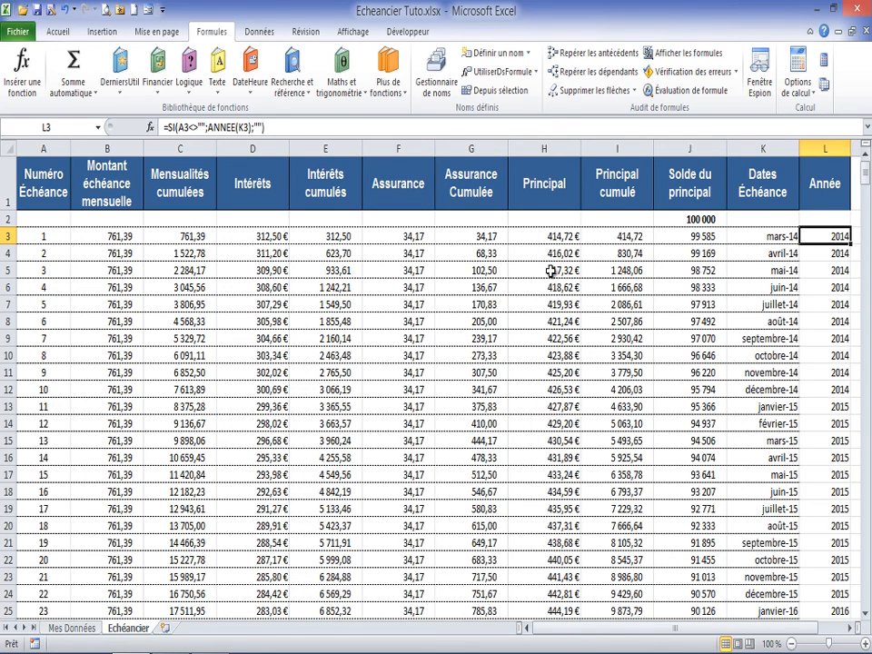
pyautogui.click(69, 629)
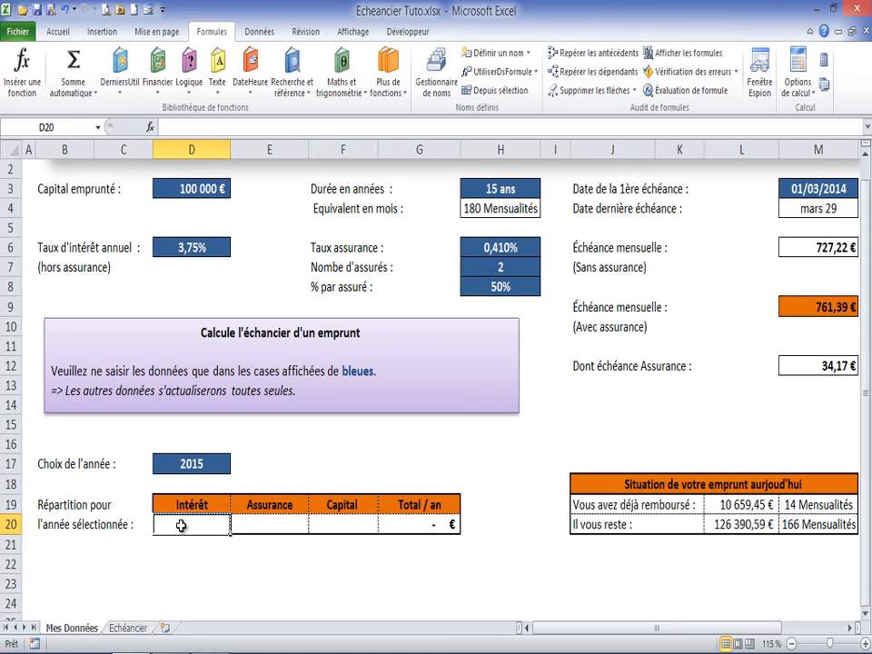
pyautogui.write('=')
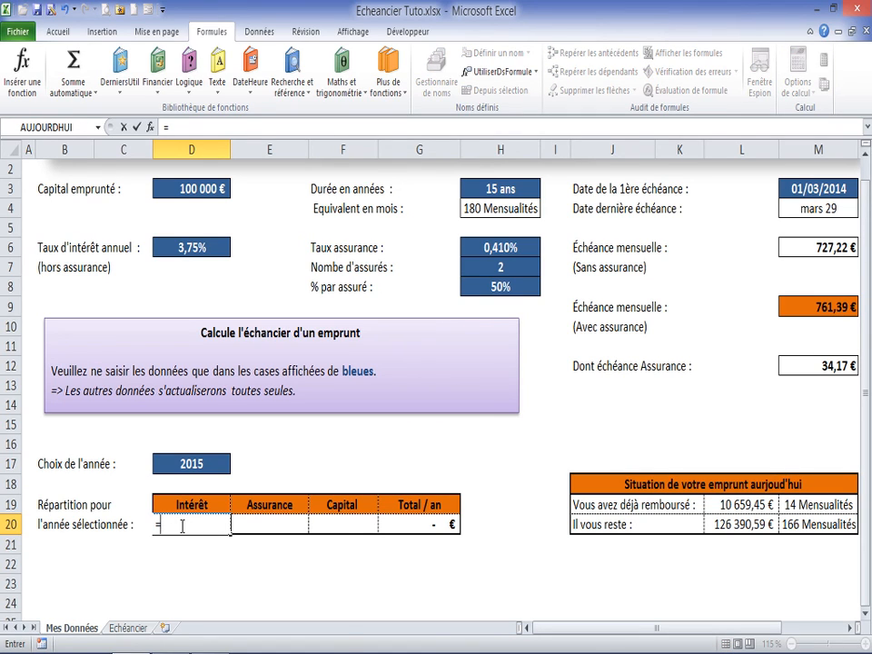
pyautogui.write('somm')
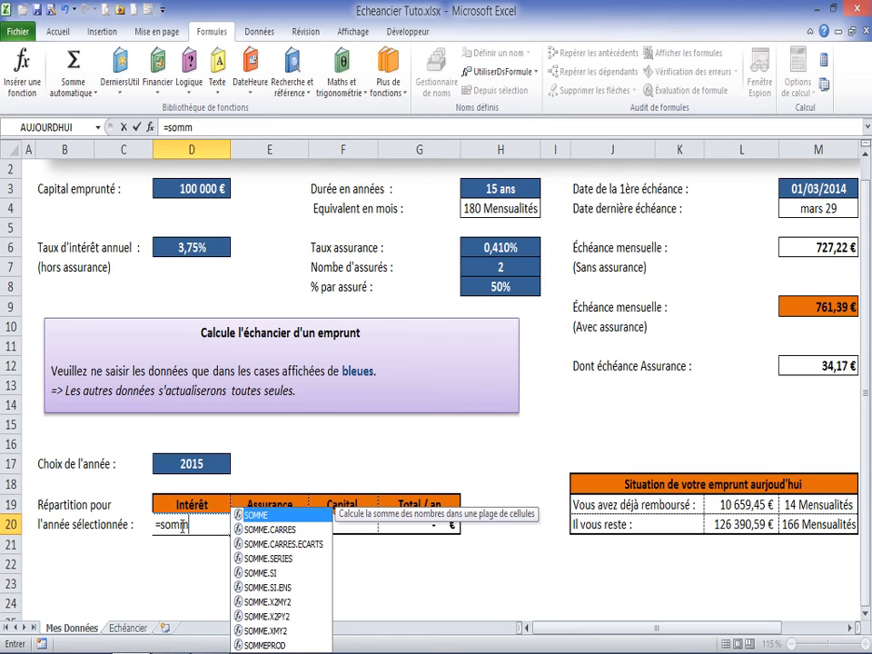
pyautogui.doubleClick(264, 573)
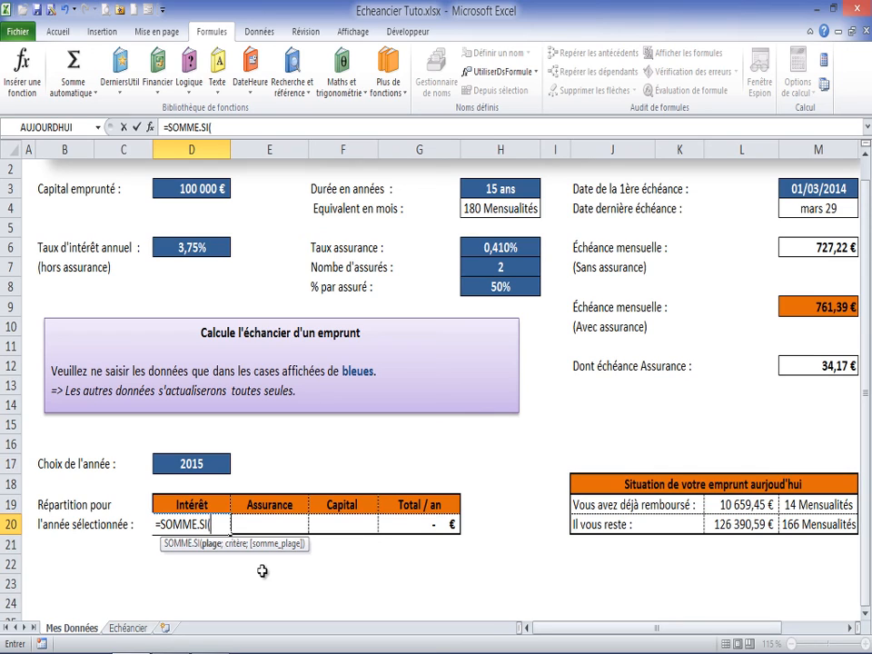
pyautogui.click(137, 630)
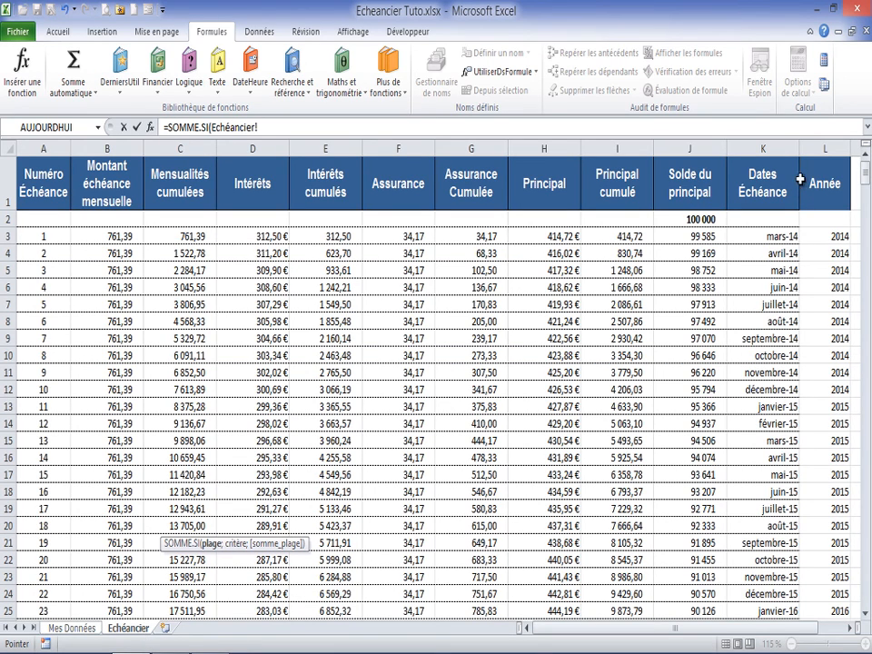
pyautogui.click(830, 235)
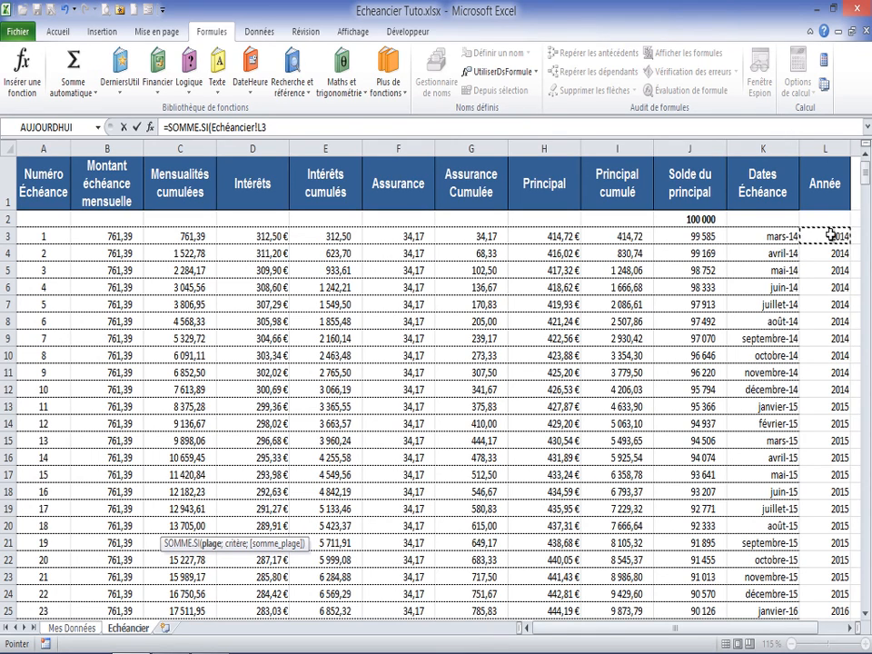
pyautogui.hotkey('ctrl', 'shift', 'Down')
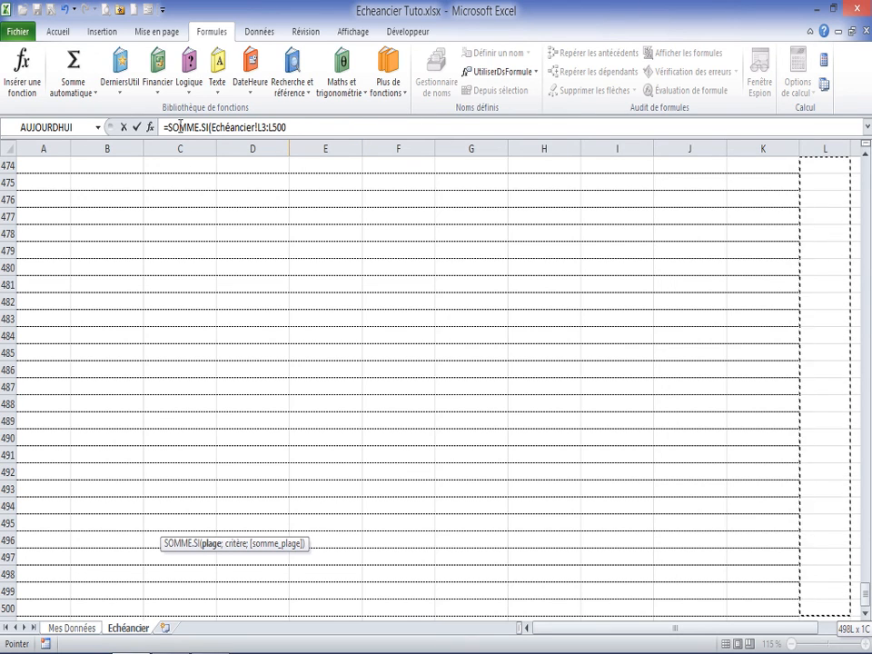
# Step: Complete the D20 SOMME.SI formula with D17 as the criterion and Echéancier!D3:D500 as the sum range
pyautogui.click(151, 127)
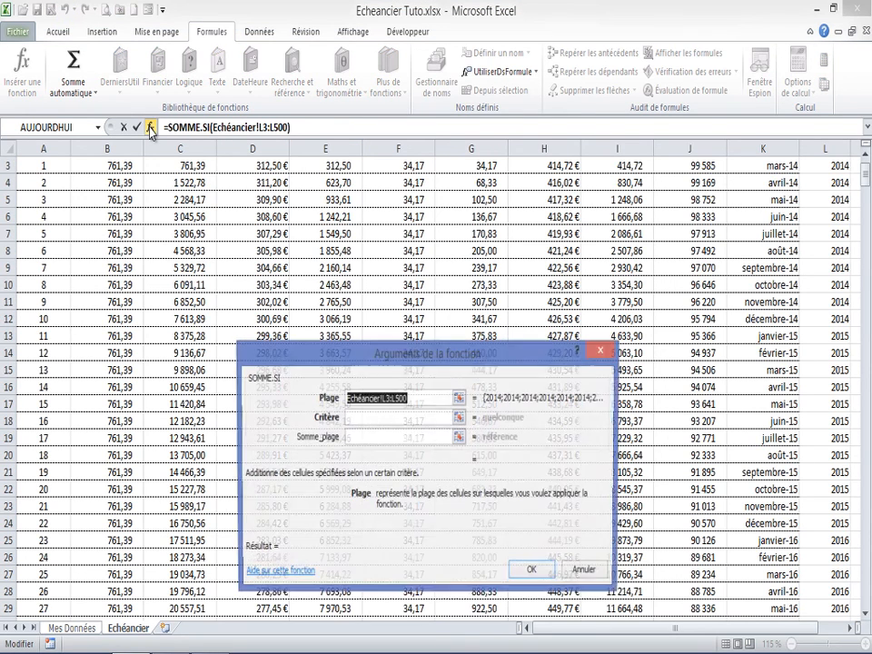
pyautogui.click(350, 418)
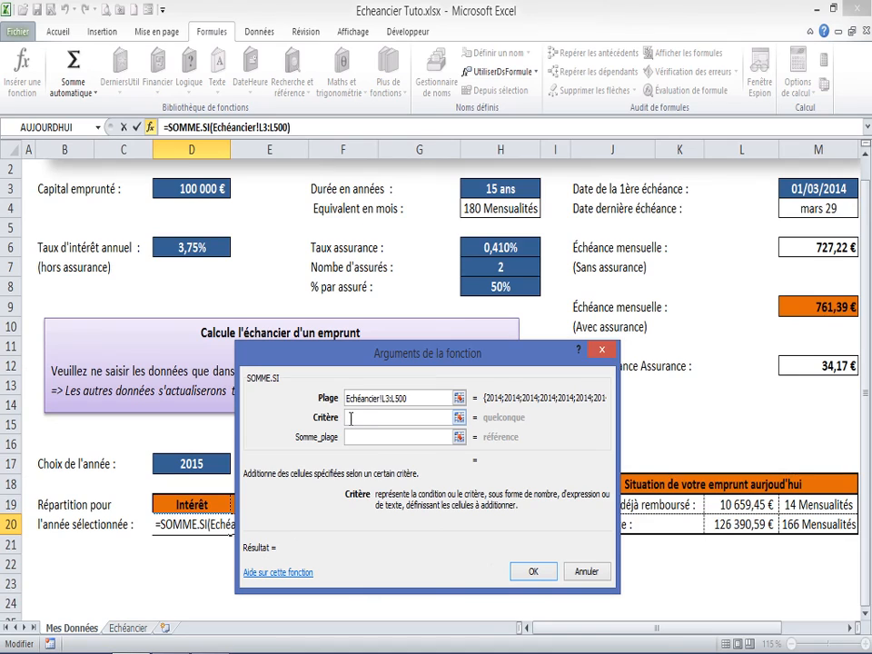
pyautogui.click(188, 463)
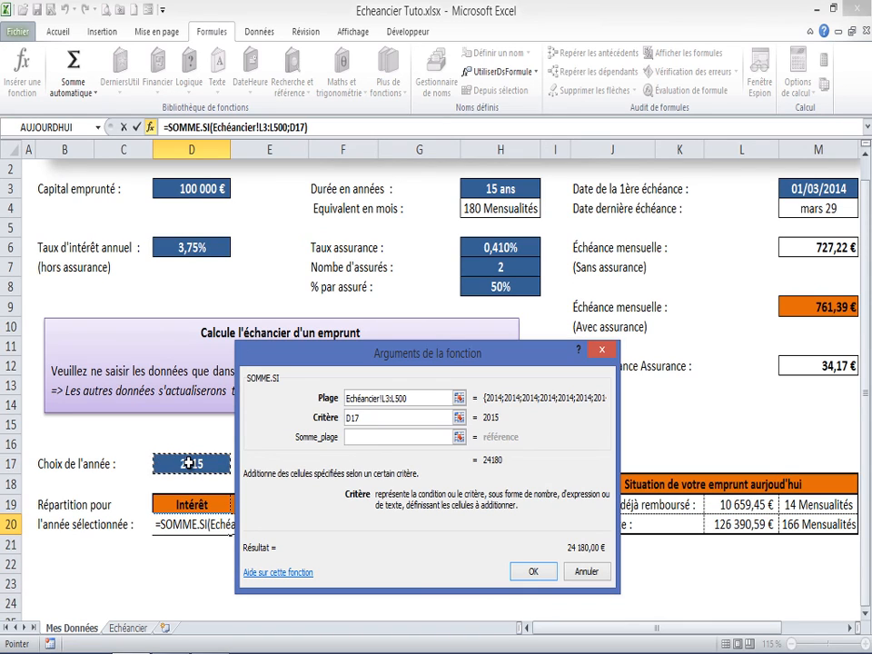
pyautogui.click(360, 436)
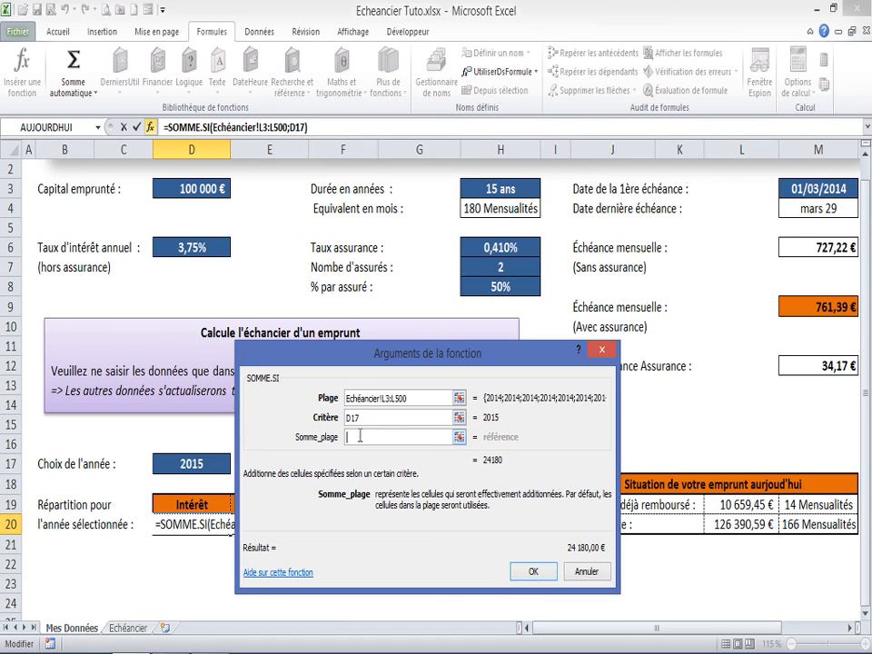
pyautogui.click(127, 628)
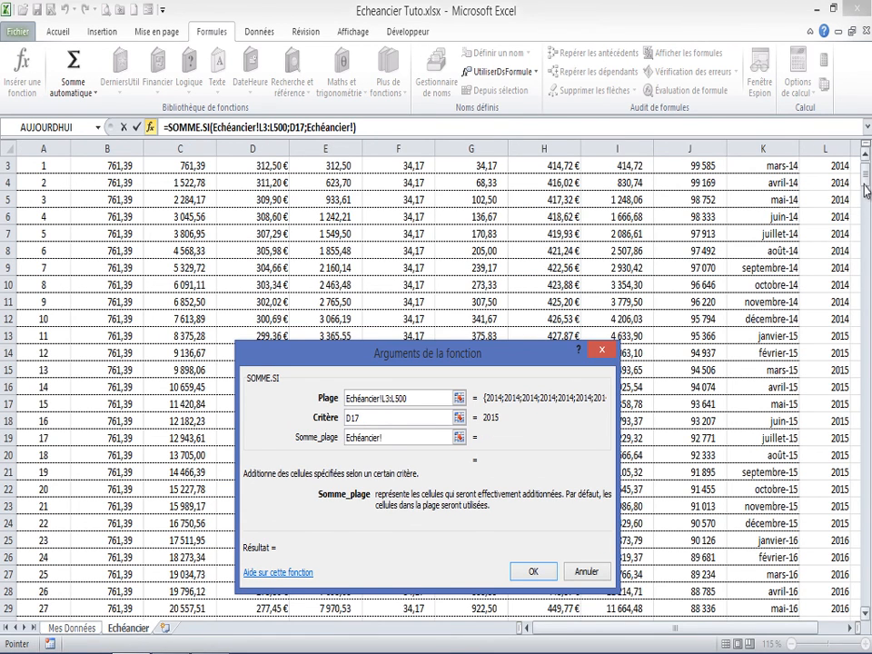
pyautogui.scroll(1, 863, 182)
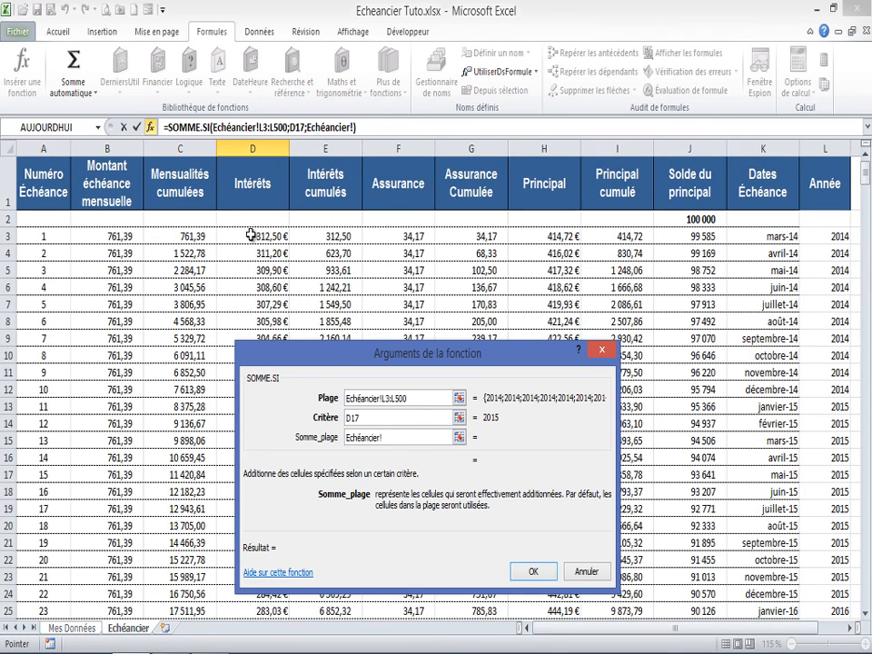
pyautogui.click(251, 235)
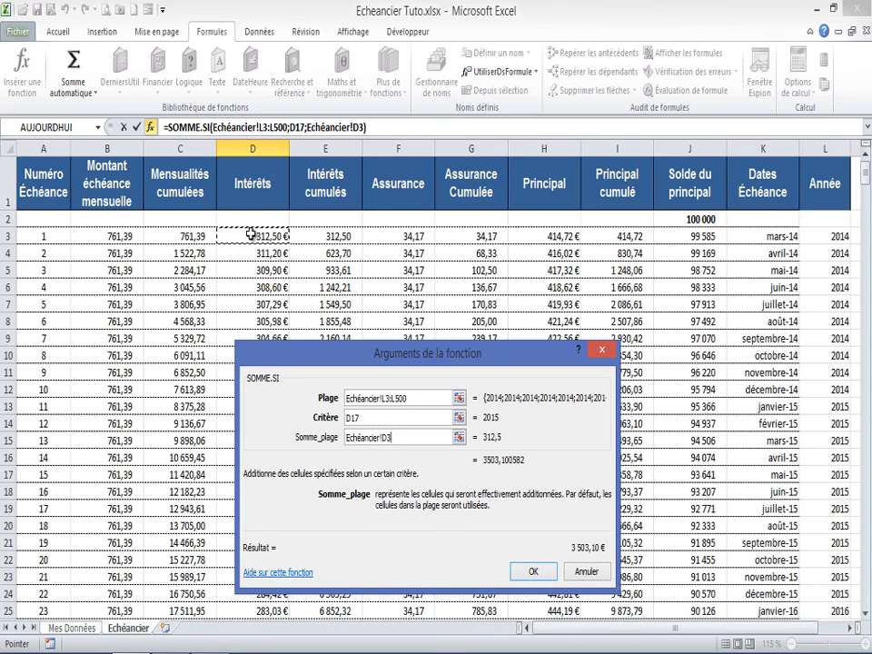
pyautogui.hotkey('ctrl', 'shift', 'Down')
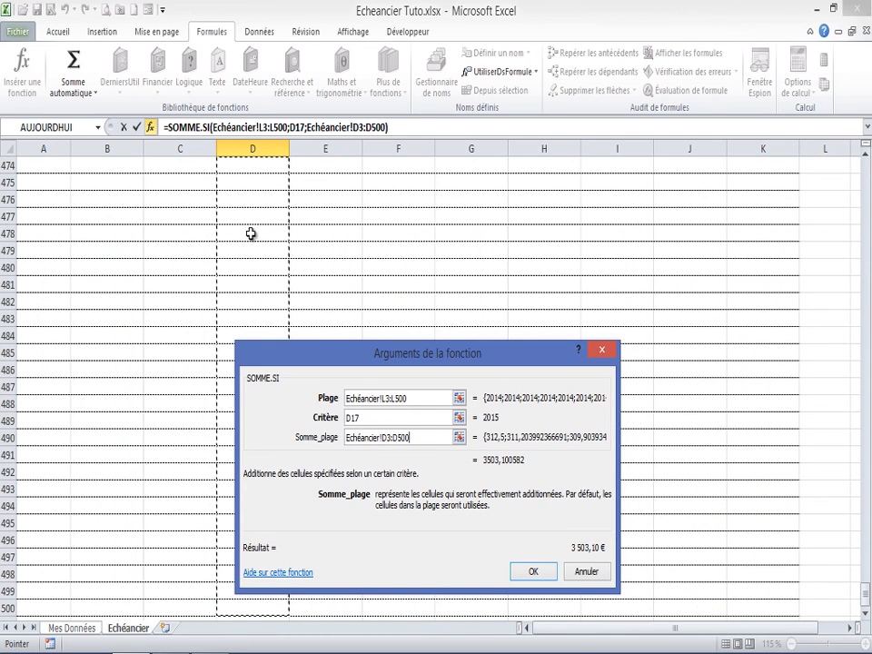
pyautogui.press('Return')
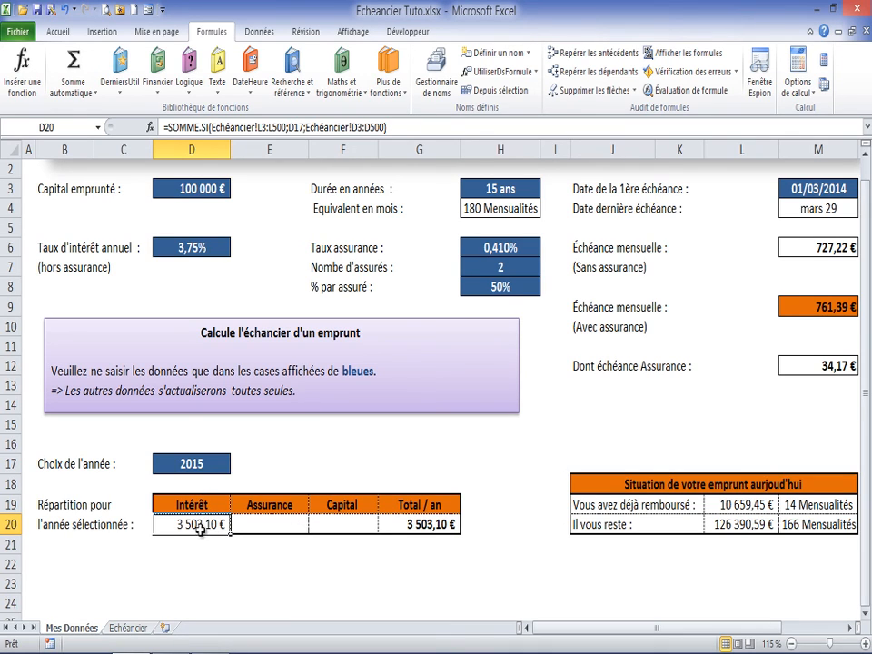
# Step: Check the interest result by selecting the 2015 interest amounts D13:D24 on the Echéancier sheet, and return to Mes Données
pyautogui.click(127, 628)
pyautogui.scroll(5, 162, 439)
pyautogui.moveTo(866, 543); pyautogui.dragTo(866, 576)
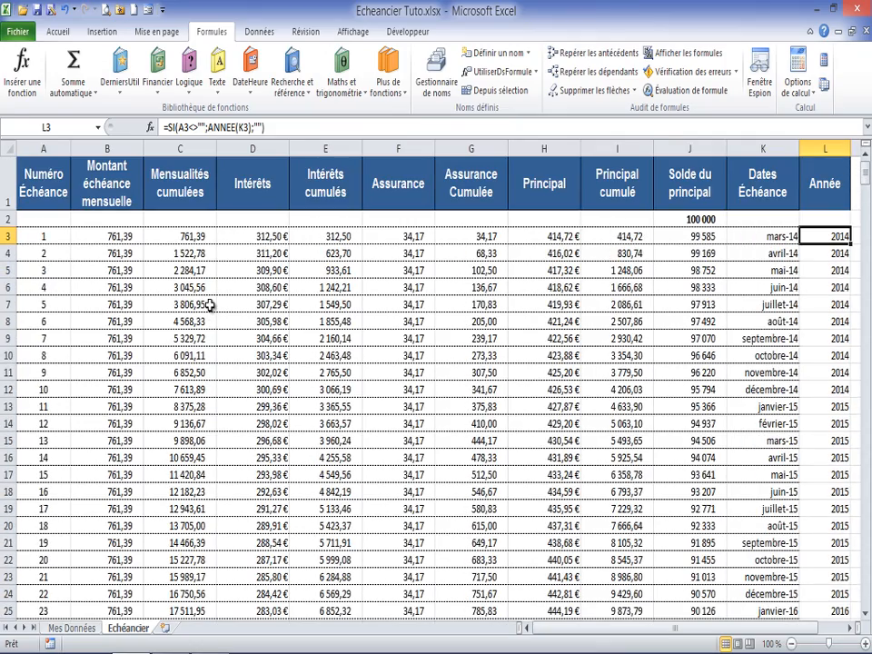
pyautogui.scroll(-1, 210, 305)
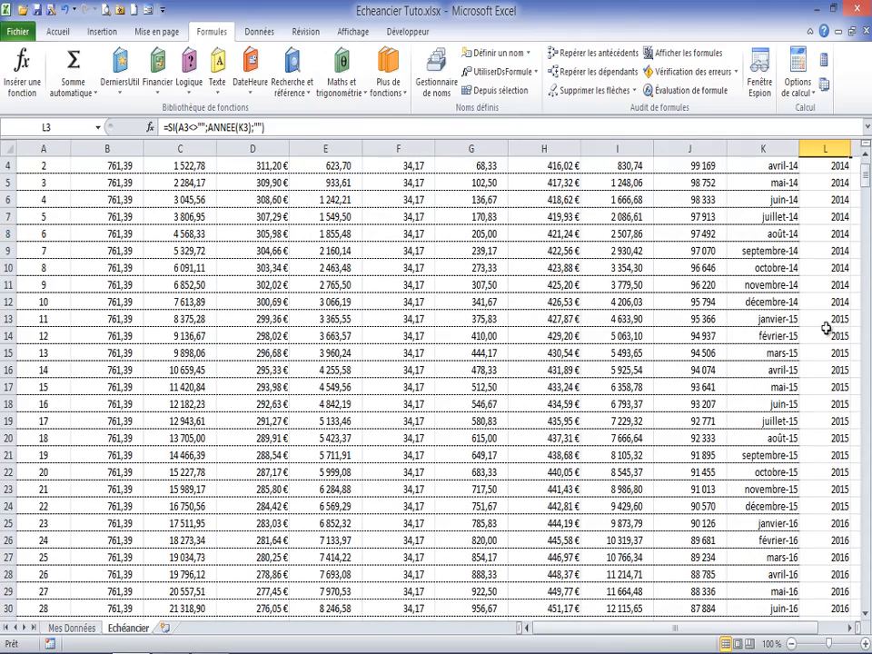
pyautogui.scroll(1, 253, 314)
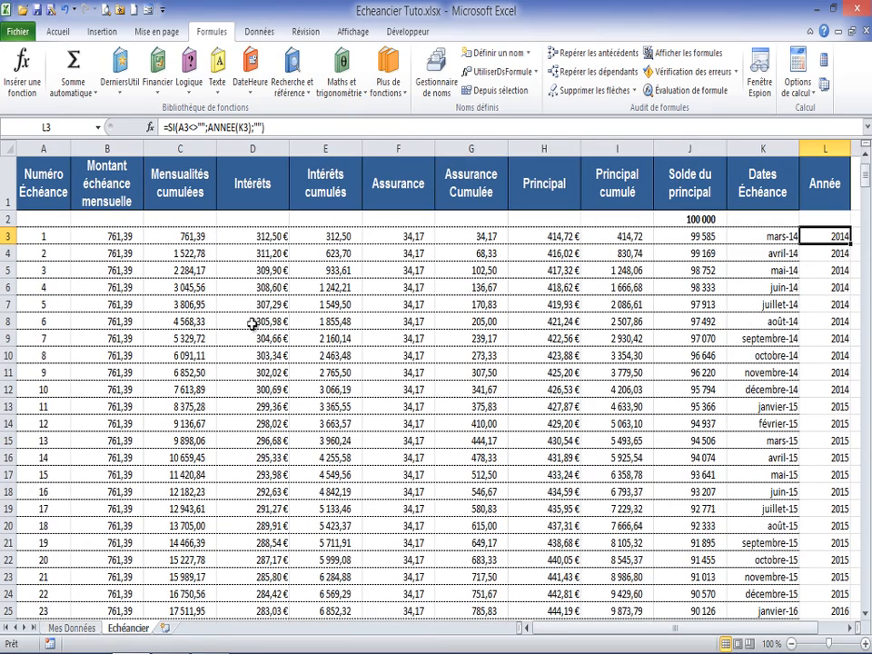
pyautogui.click(266, 440)
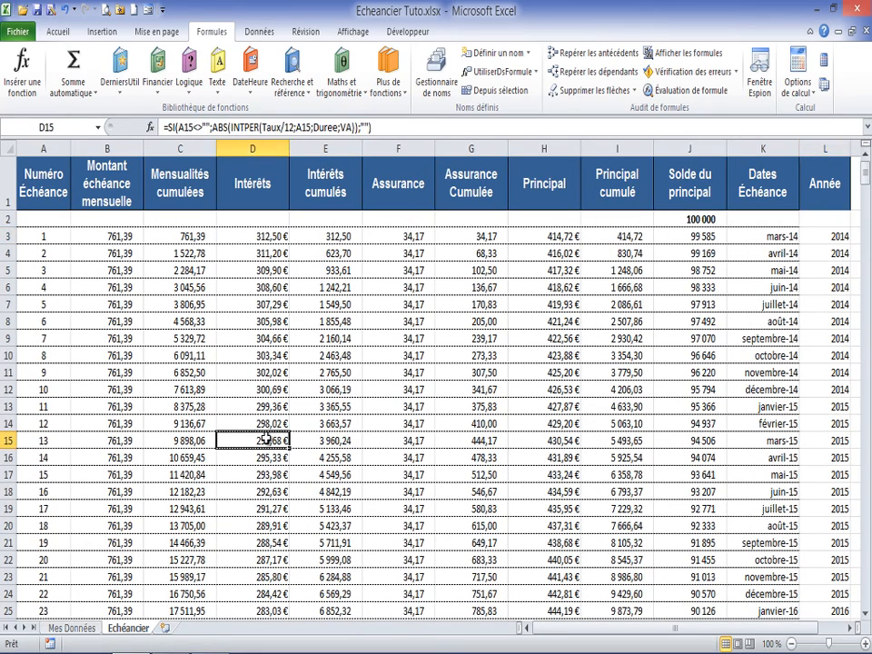
pyautogui.moveTo(264, 407); pyautogui.dragTo(270, 594)
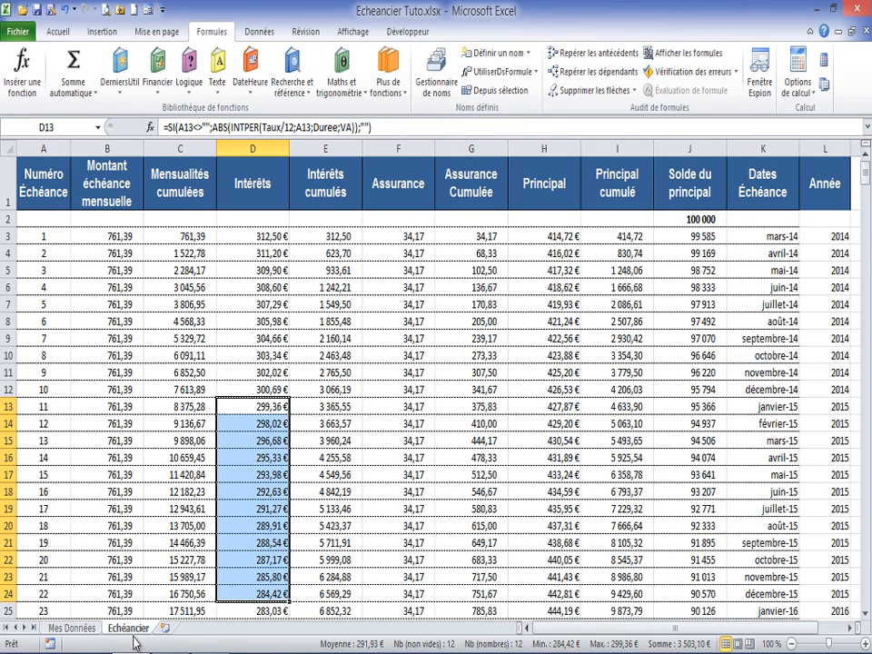
pyautogui.click(71, 628)
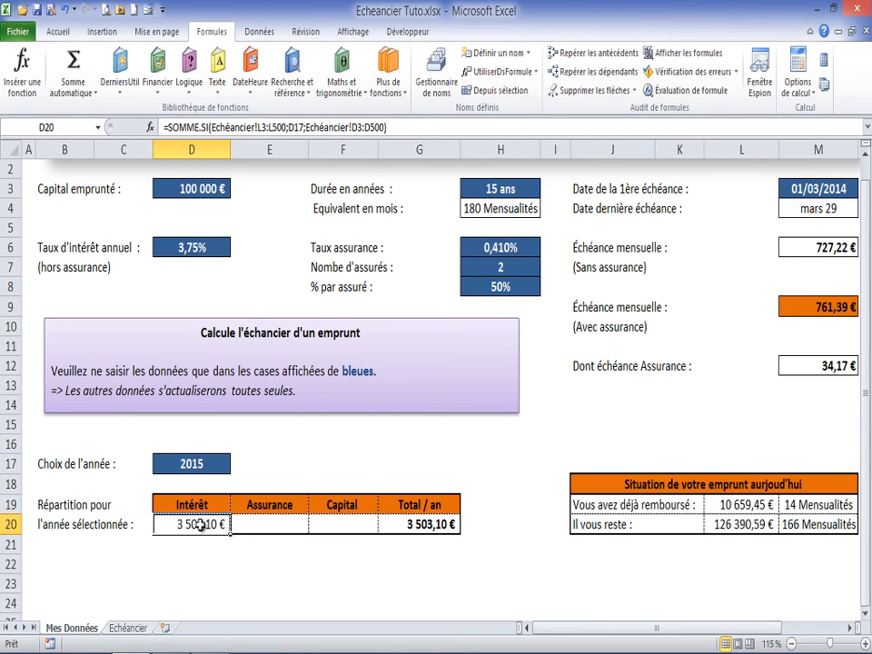
# Step: Change the D20 formula to =SI(D17="";"";SOMME.SI(Echéancier!L3:L500;D17;Echéancier!D3:D500)) so it stays blank without a year
pyautogui.click(279, 524)
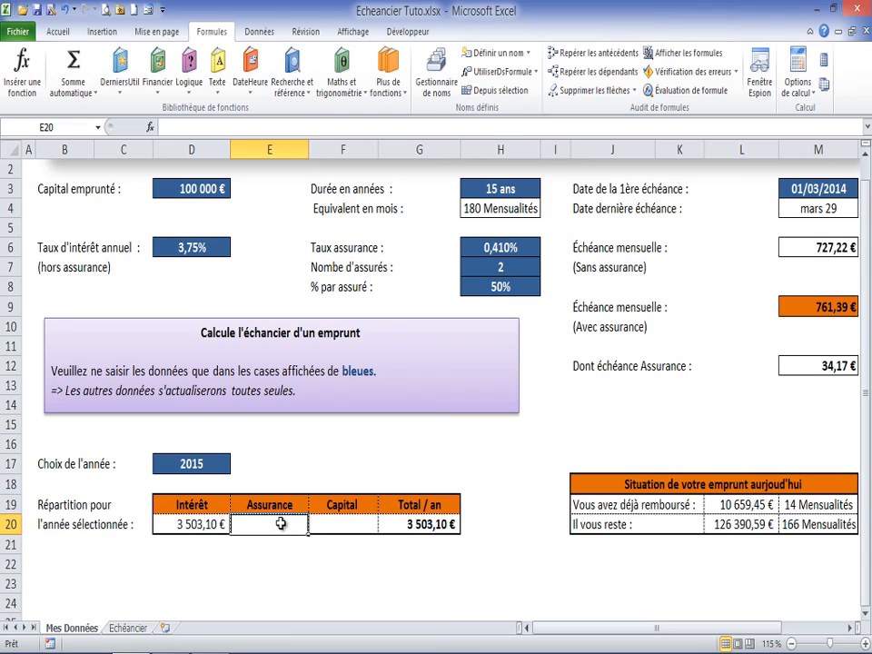
pyautogui.click(200, 524)
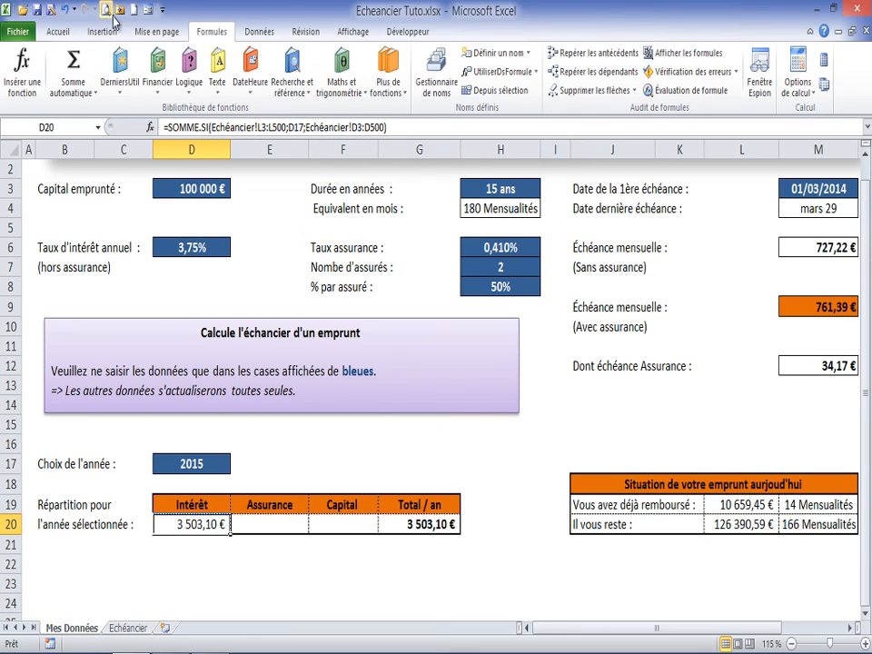
pyautogui.click(169, 125)
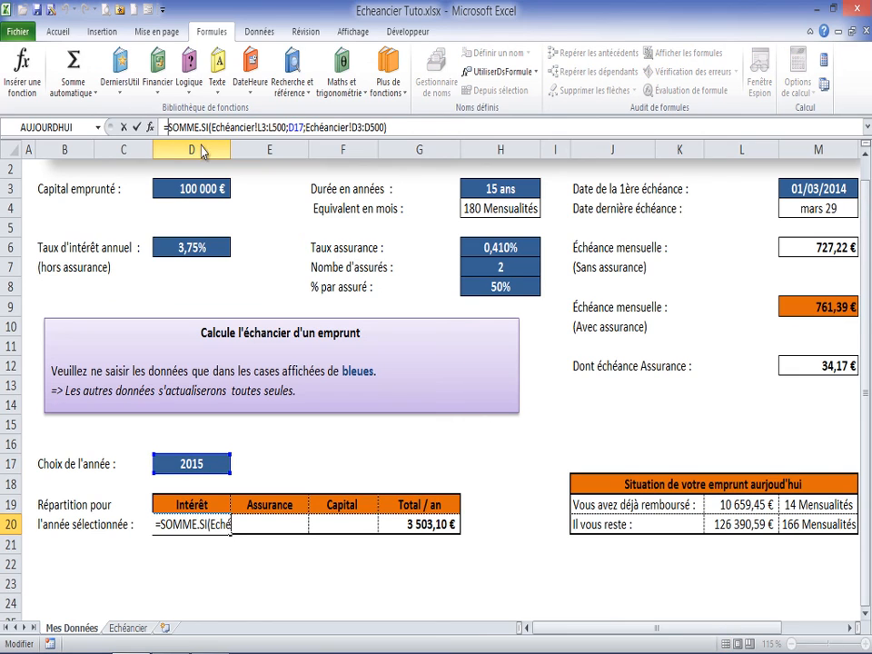
pyautogui.write('si(')
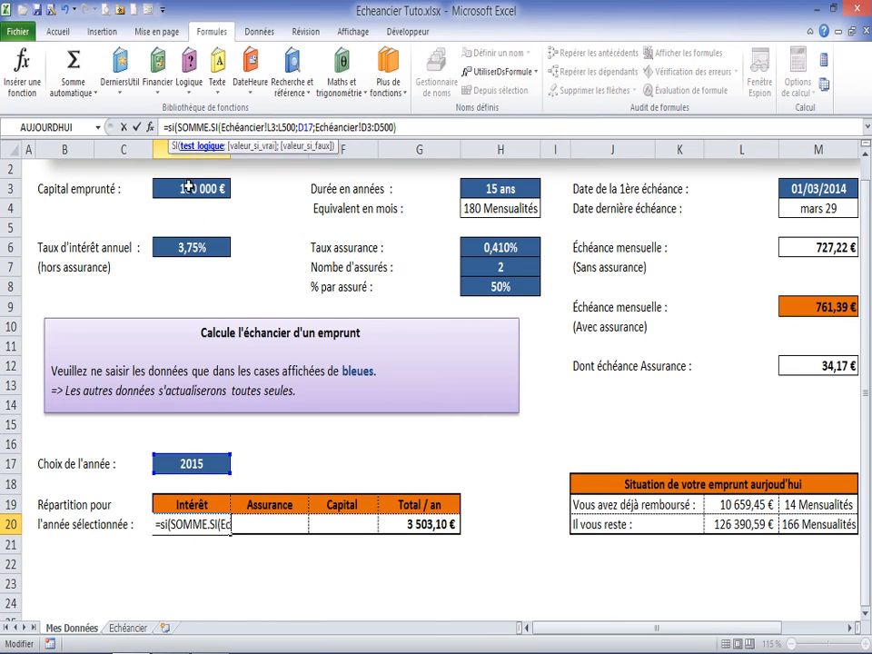
pyautogui.click(196, 463)
pyautogui.write('=""')
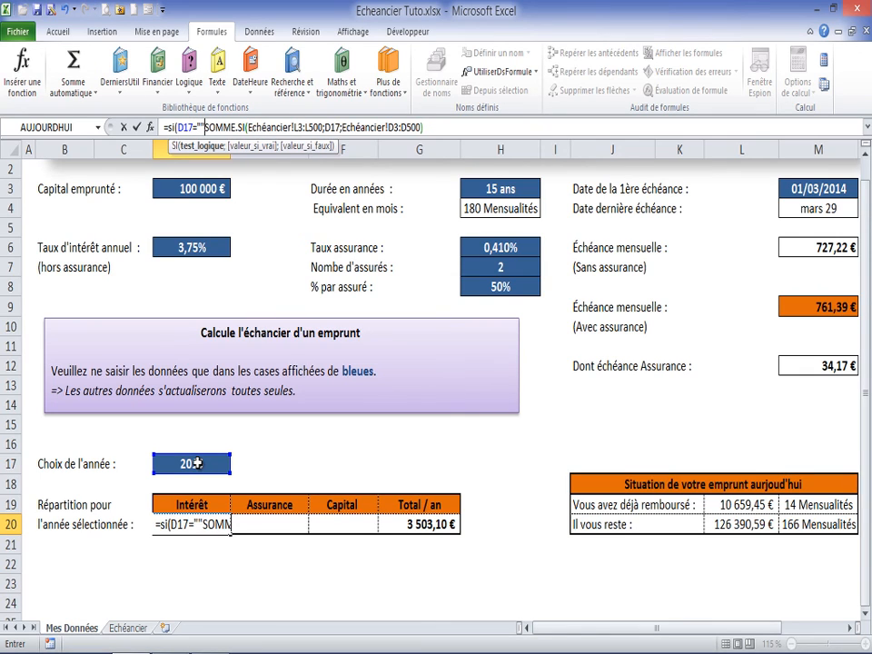
pyautogui.write(';""')
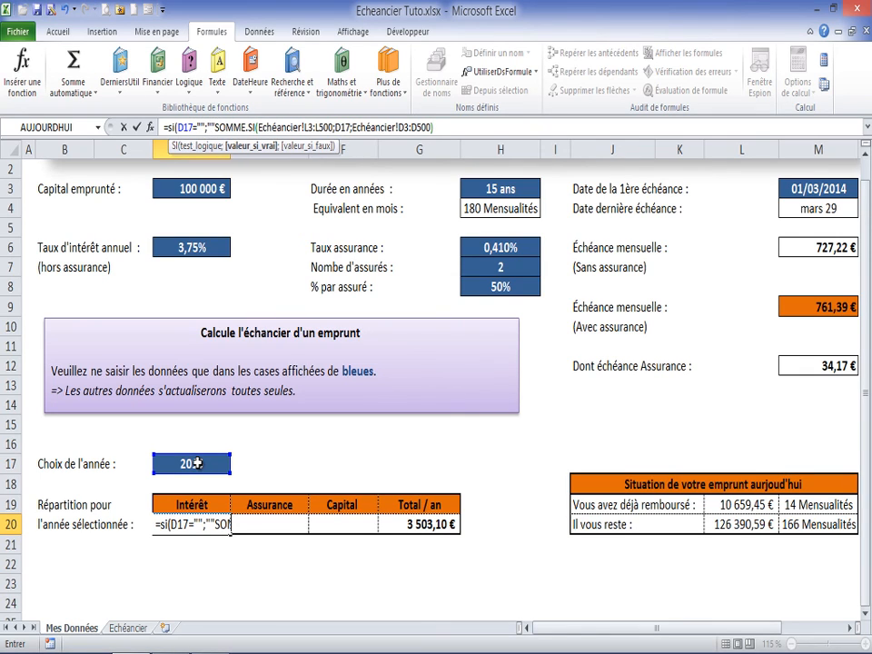
pyautogui.write(';')
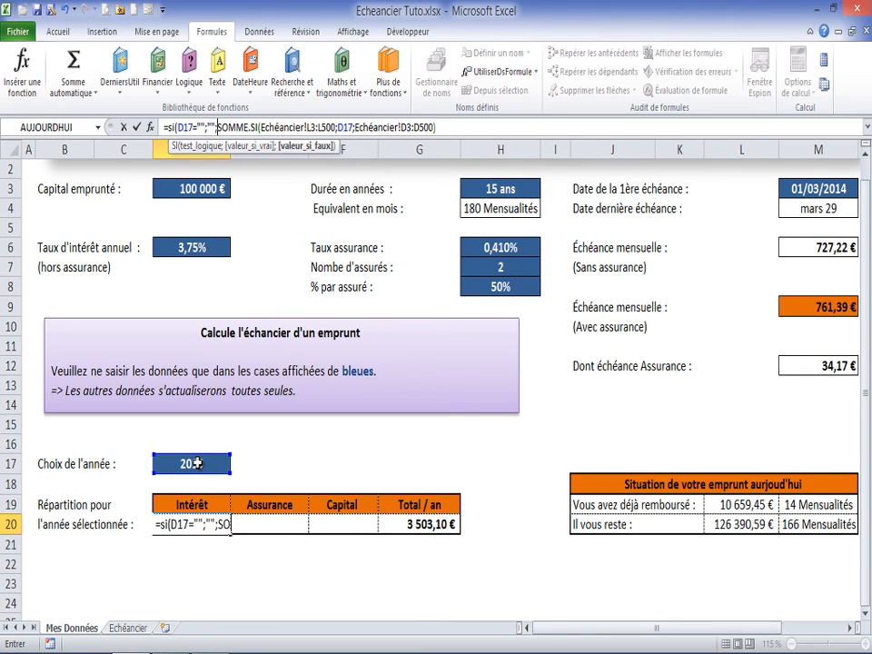
pyautogui.click(448, 128)
pyautogui.write(')')
pyautogui.press('Return')
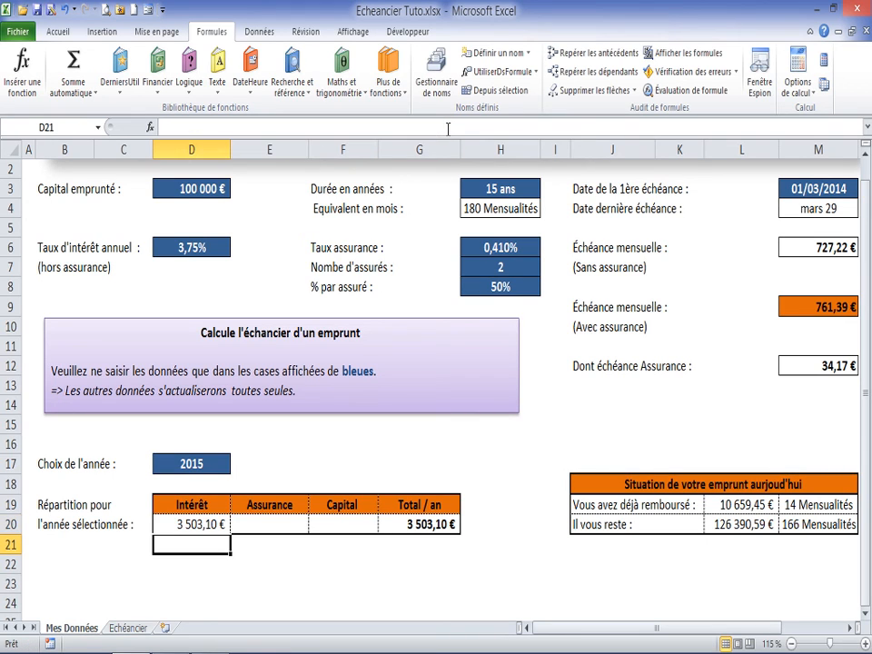
pyautogui.click(201, 523)
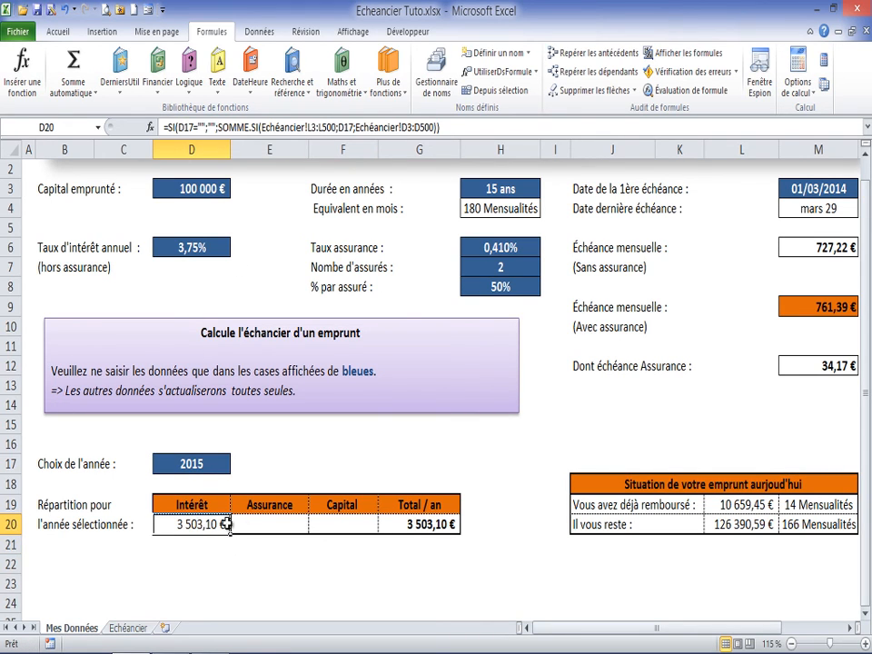
# Step: Start a SOMME.SI formula in E20 under Assurance with Echéancier!L3:L500 as its range
pyautogui.click(257, 524)
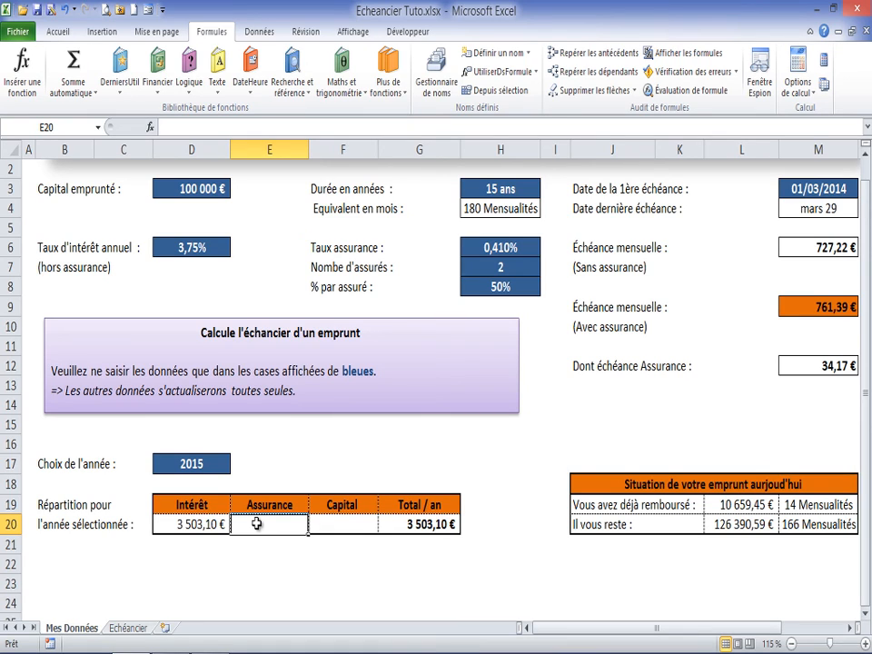
pyautogui.write('=soùù')
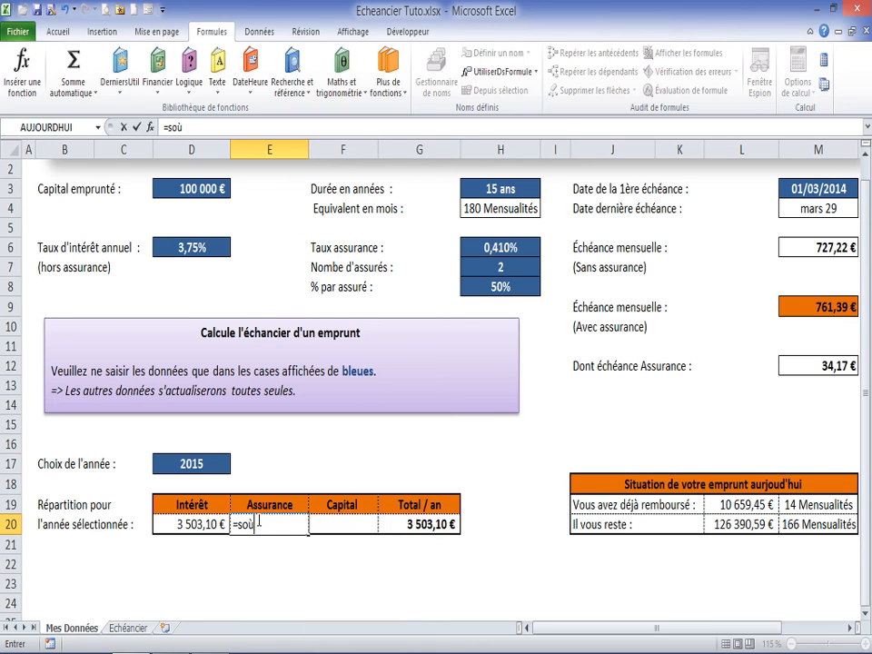
pyautogui.press('BackSpace')
pyautogui.press('BackSpace')
pyautogui.press('BackSpace')
pyautogui.write('omm')
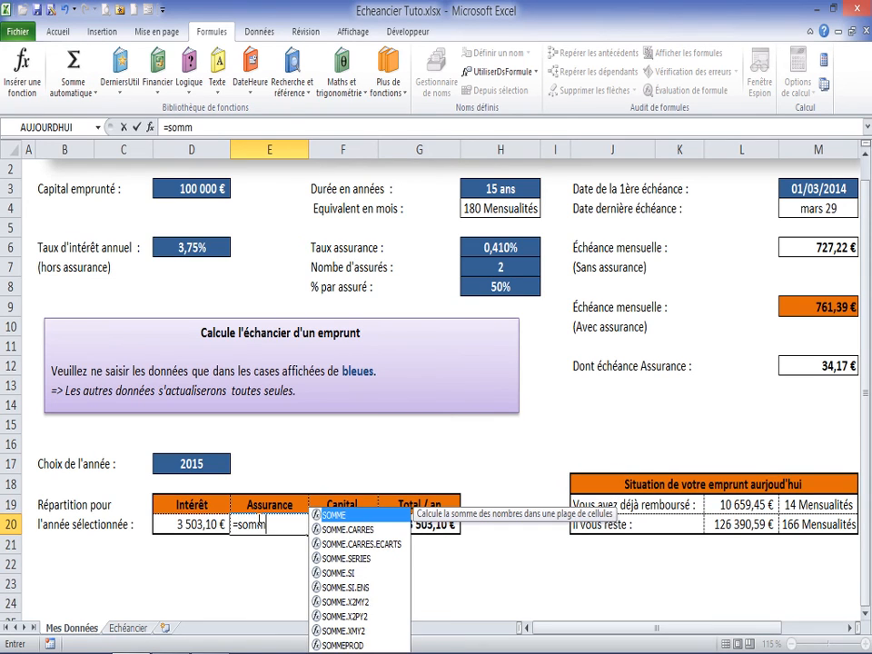
pyautogui.doubleClick(336, 573)
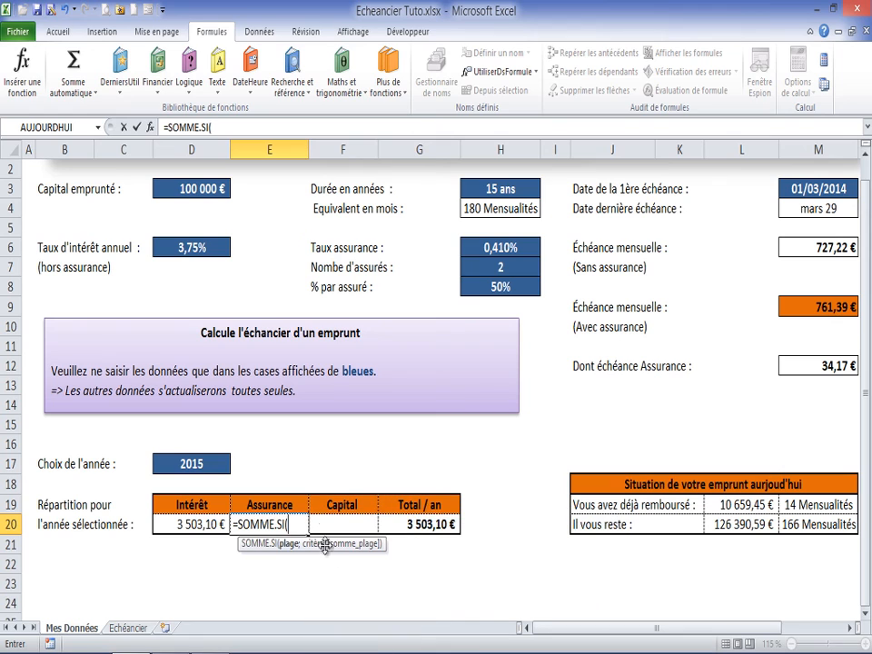
pyautogui.click(132, 628)
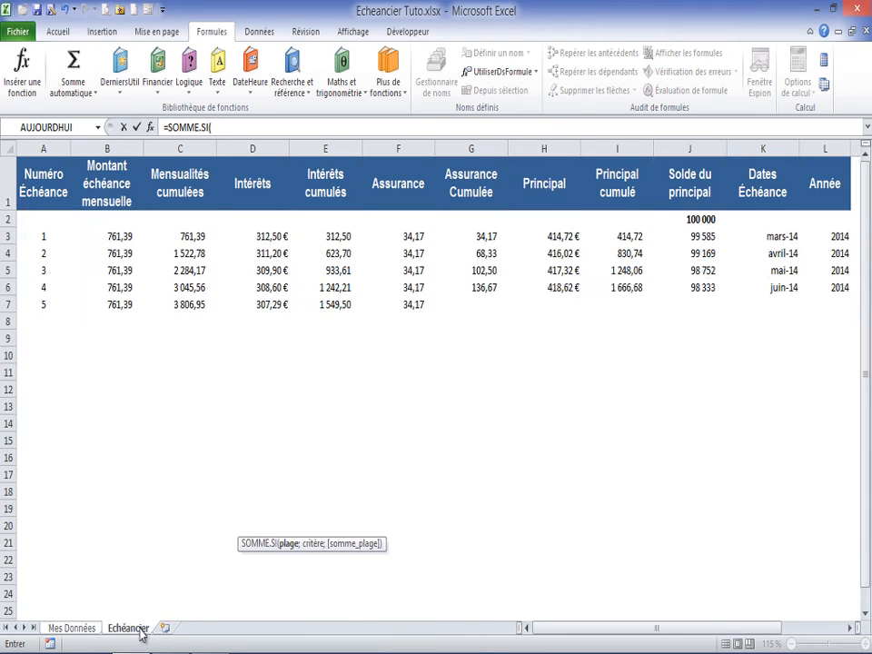
pyautogui.click(826, 235)
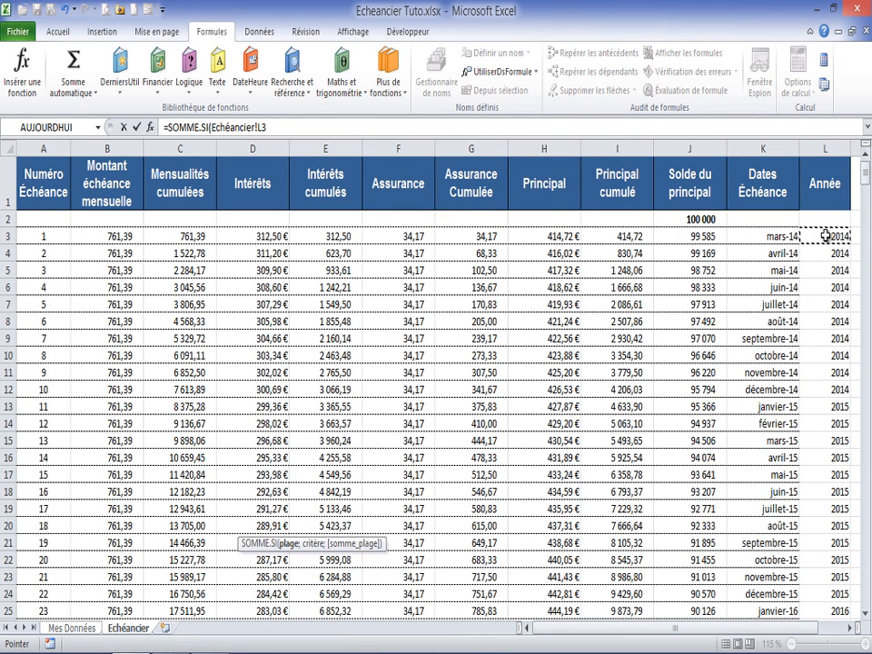
pyautogui.hotkey('ctrl', 'shift', 'Down')
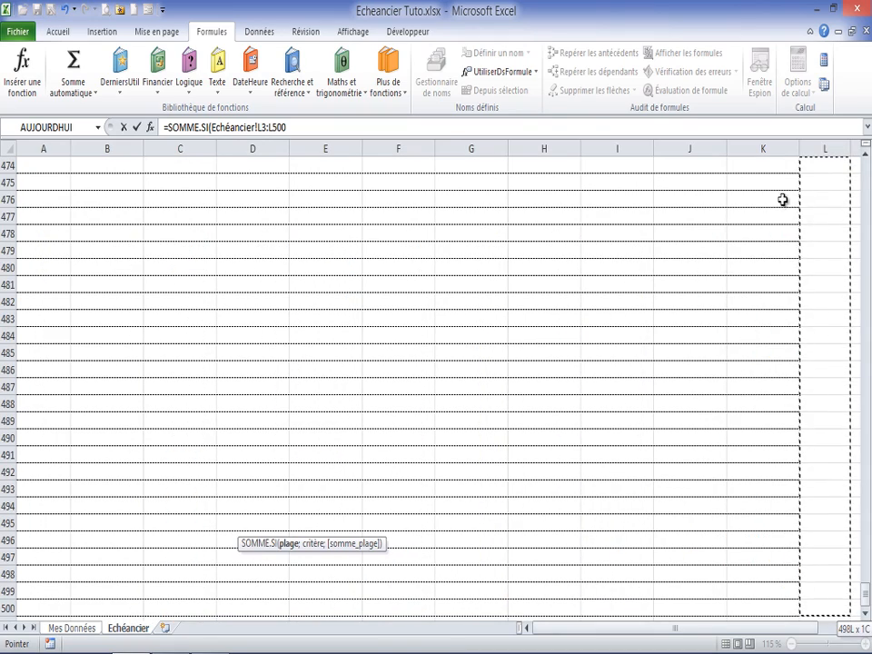
pyautogui.write(')')
# Step: Complete the E20 SOMME.SI formula with D17 as the criterion and Echéancier!F3:F500 as the sum range
pyautogui.click(151, 128)
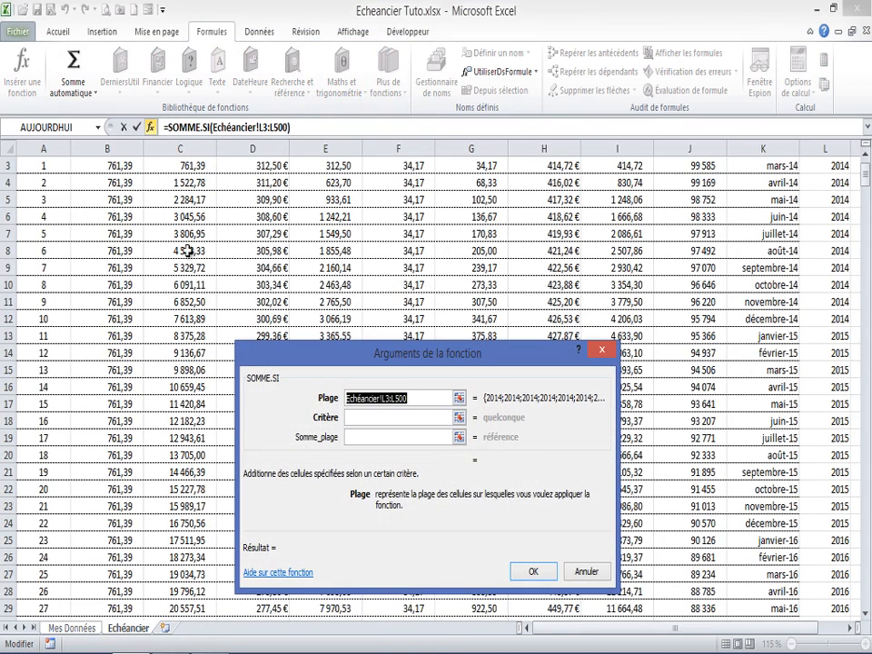
pyautogui.click(410, 418)
pyautogui.click(191, 461)
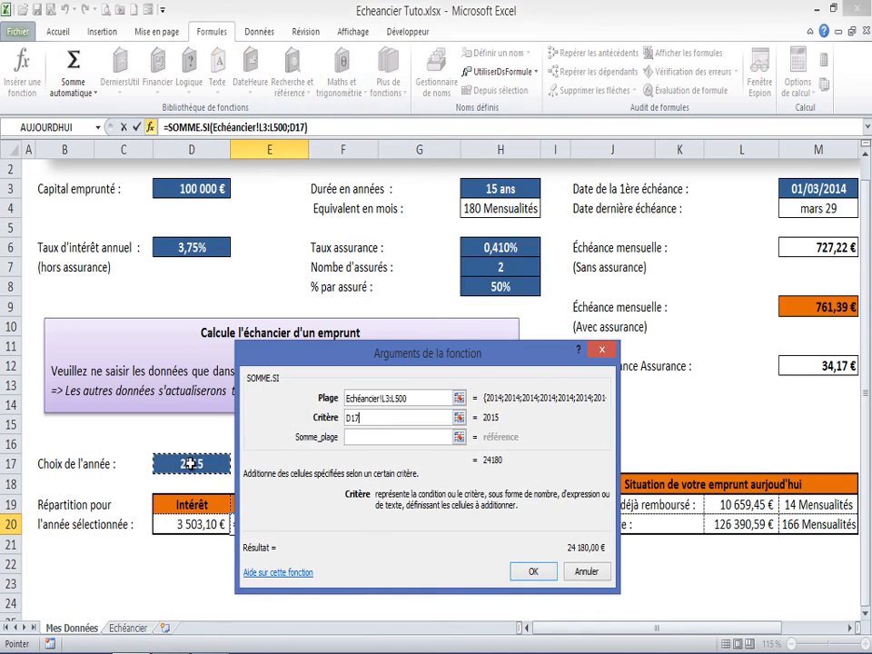
pyautogui.click(350, 438)
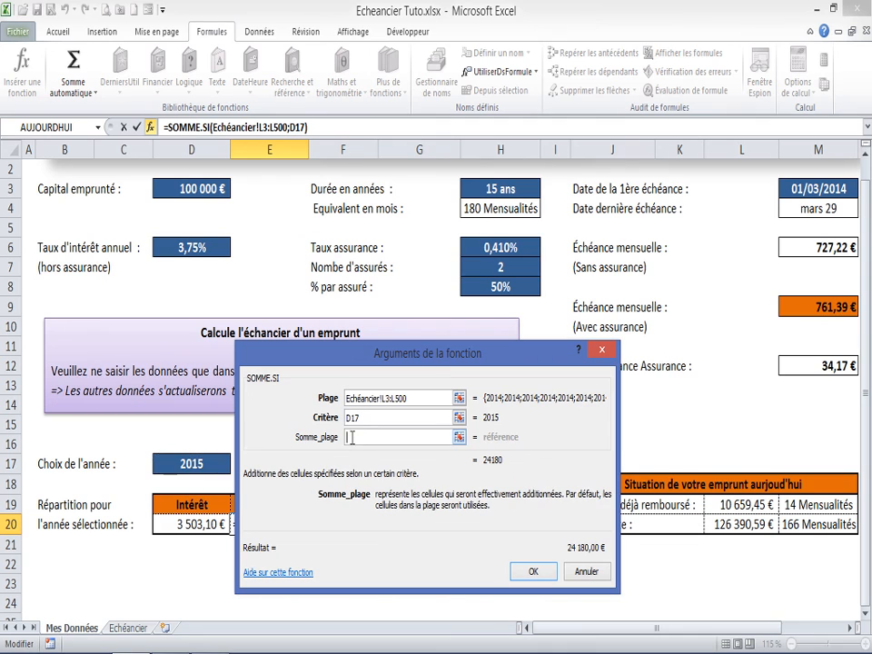
pyautogui.click(139, 633)
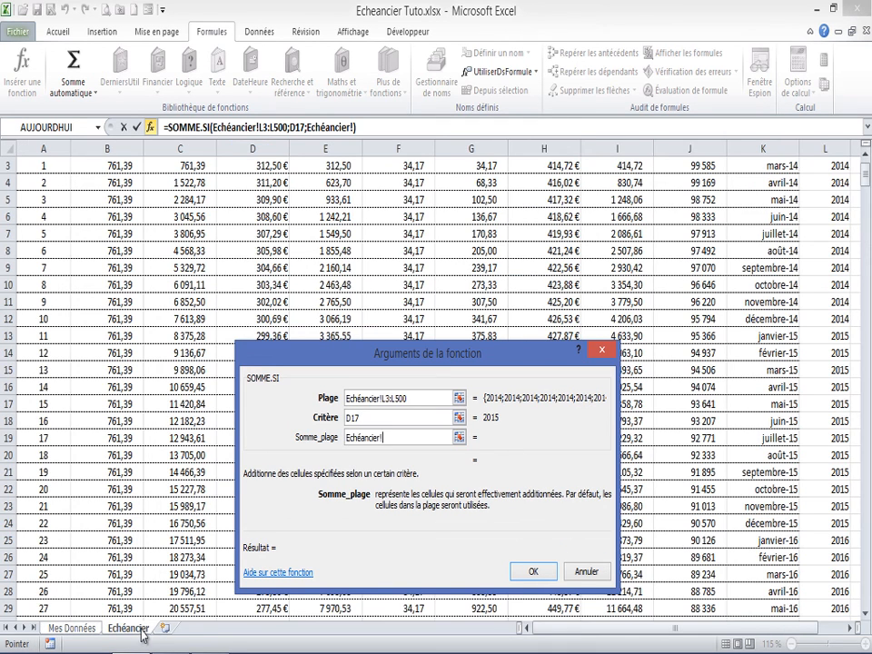
pyautogui.scroll(1, 865, 164)
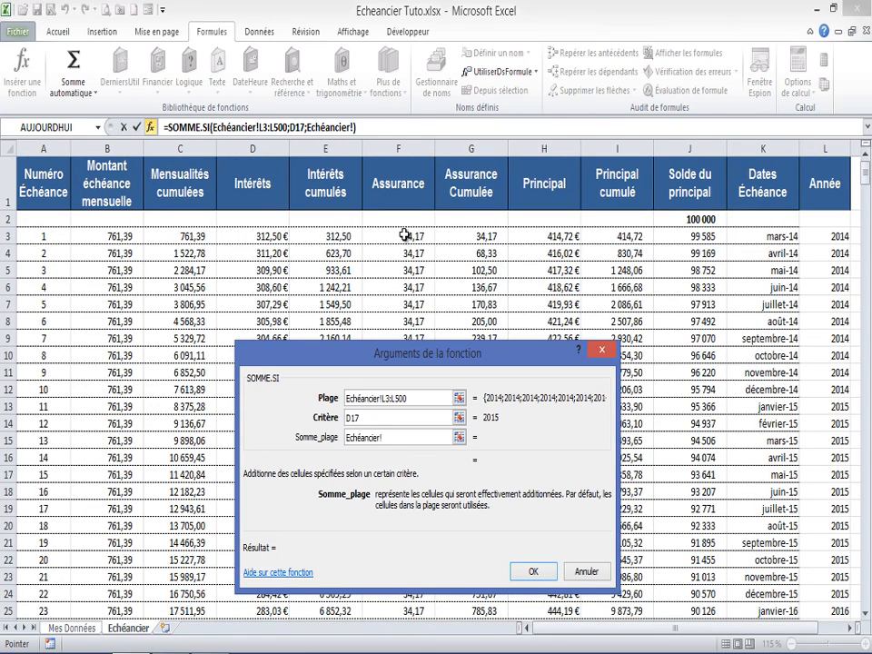
pyautogui.click(405, 233)
pyautogui.hotkey('ctrl', 'shift', 'Down')
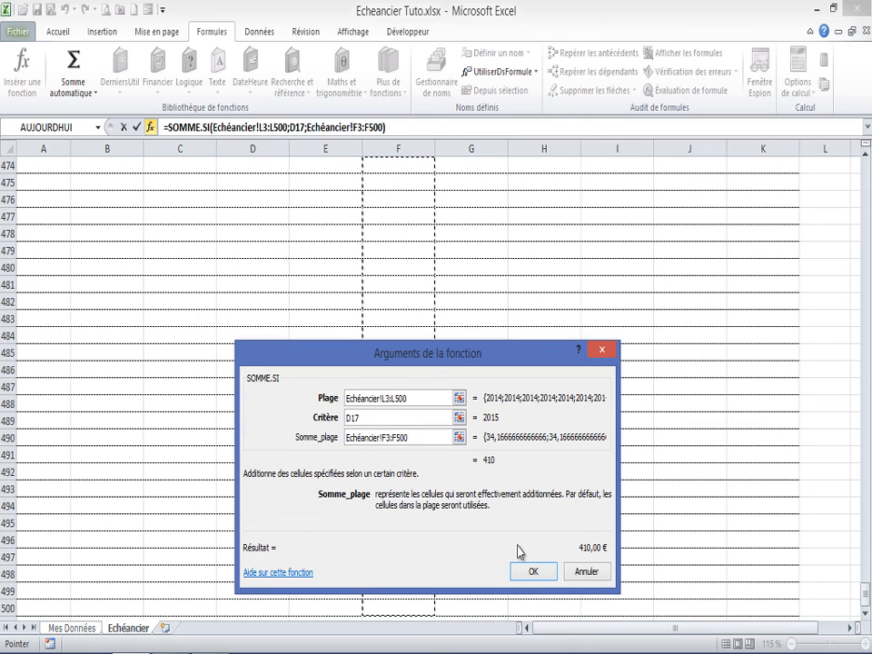
pyautogui.click(531, 571)
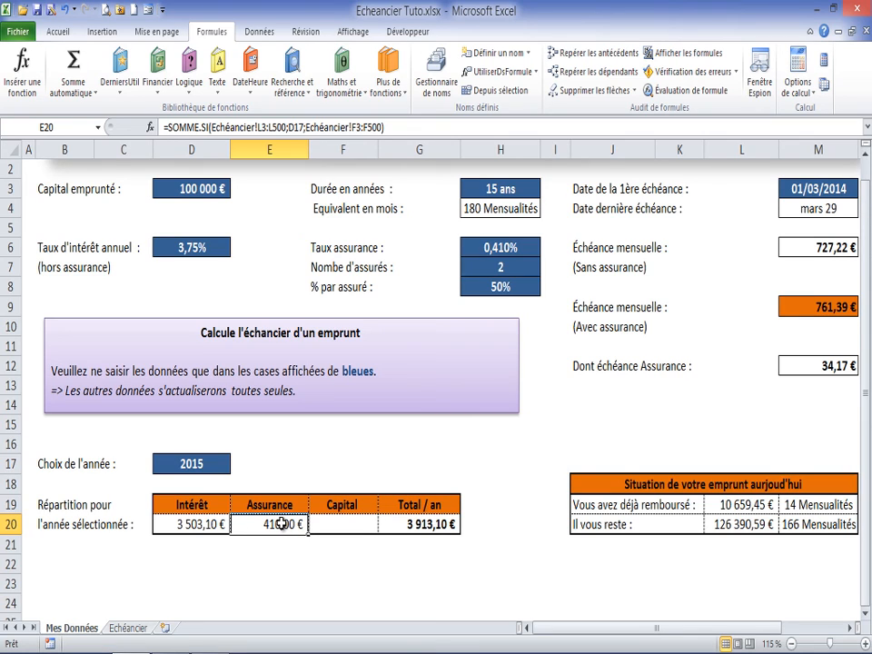
# Step: Start a SOMME.SI formula in F20 under Capital with Echéancier!L3:L500 as its range
pyautogui.click(354, 526)
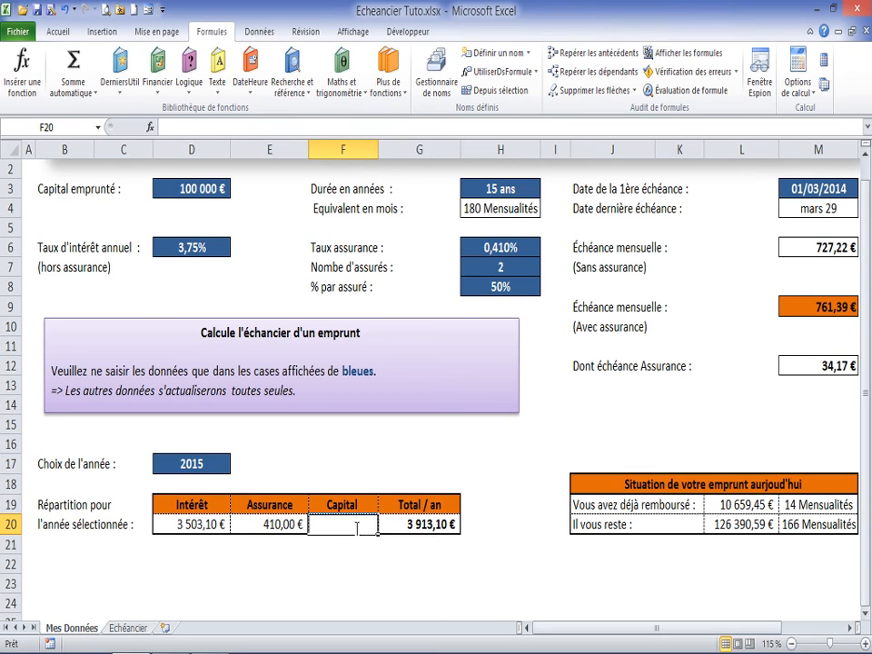
pyautogui.write('=s')
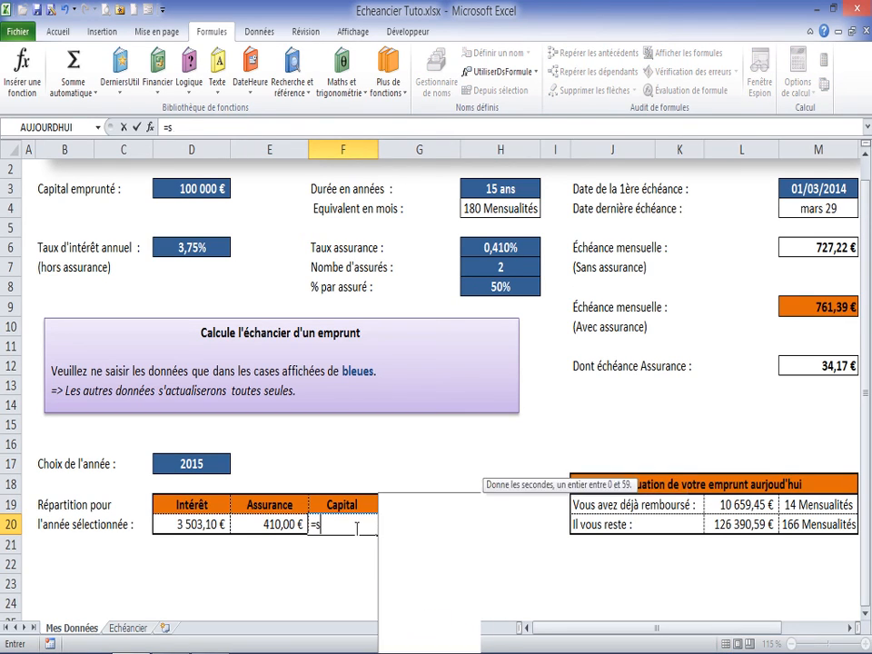
pyautogui.write('omme.')
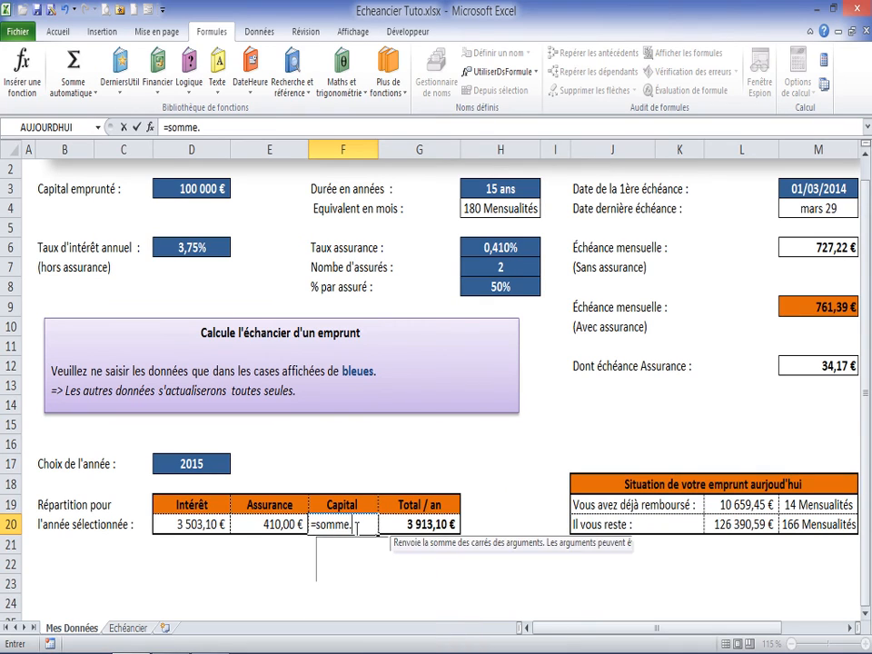
pyautogui.write('si')
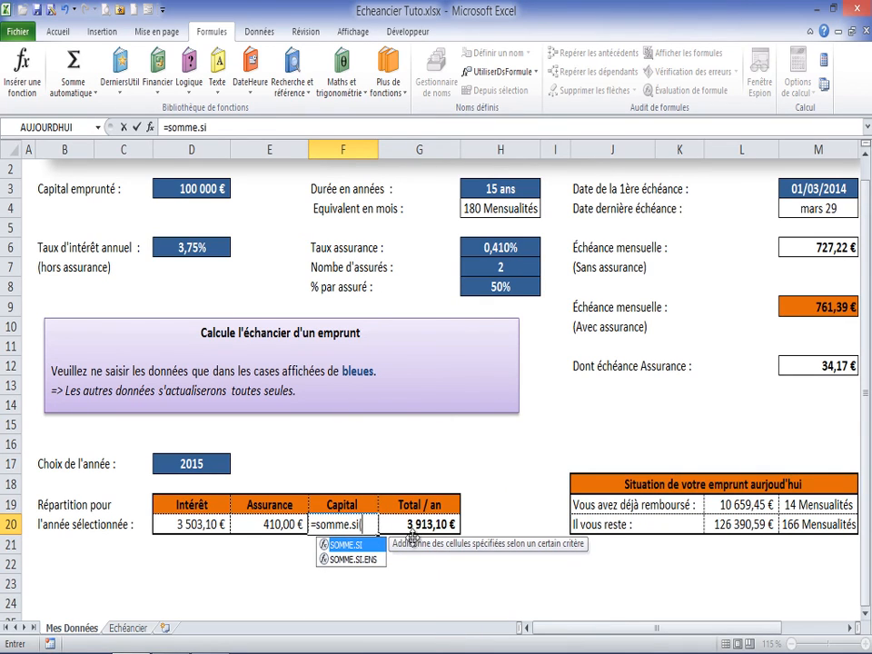
pyautogui.write('(')
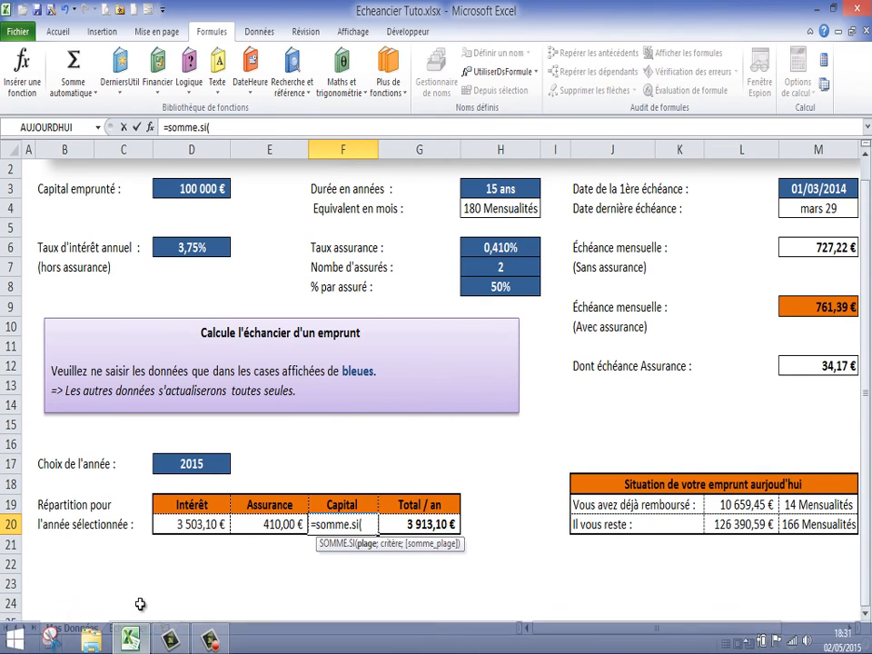
pyautogui.click(128, 628)
pyautogui.click(866, 194)
pyautogui.click(865, 190)
pyautogui.moveTo(868, 532); pyautogui.dragTo(866, 159)
pyautogui.click(829, 236)
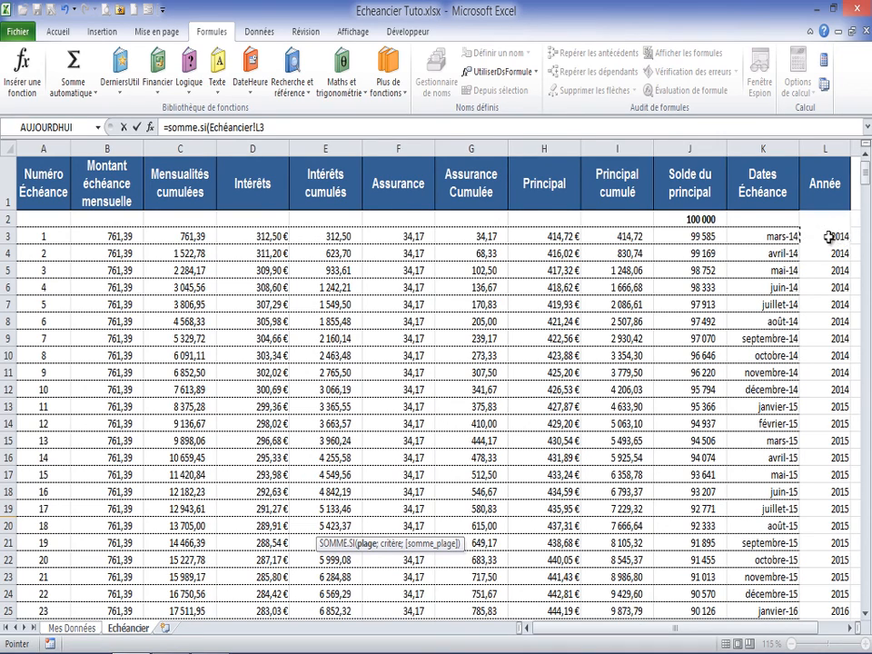
pyautogui.hotkey('ctrl', 'shift', 'Down')
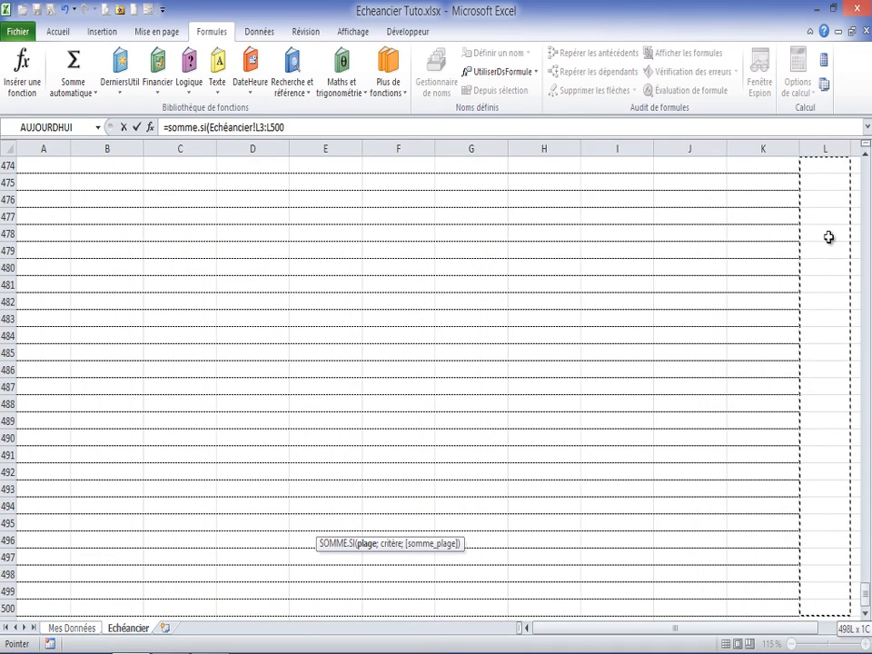
# Step: Complete the F20 SOMME.SI formula with D17 as the criterion and Echéancier!H3:H500 as the sum range
pyautogui.click(151, 129)
pyautogui.click(368, 418)
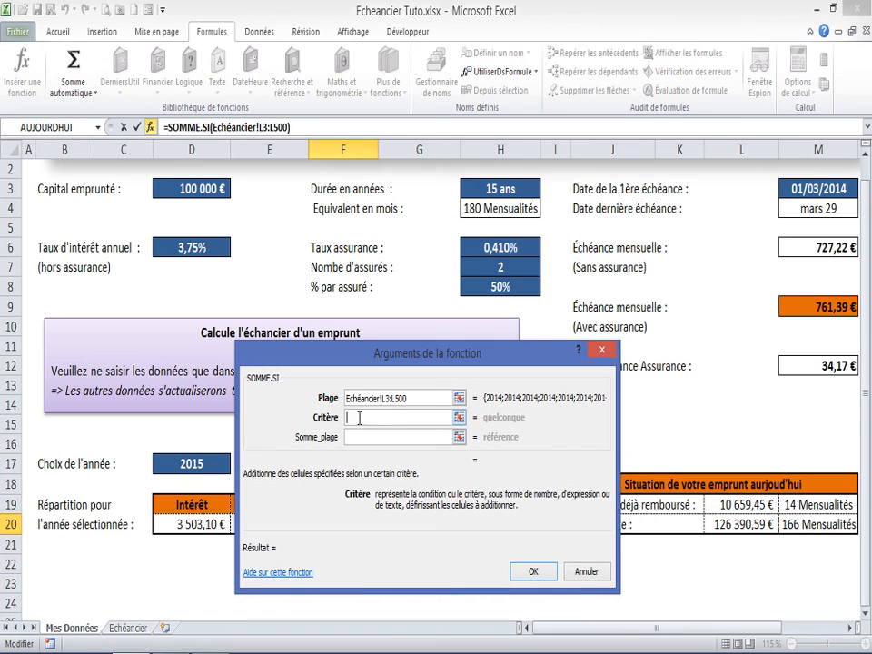
pyautogui.click(196, 464)
pyautogui.press('Tab')
pyautogui.click(128, 628)
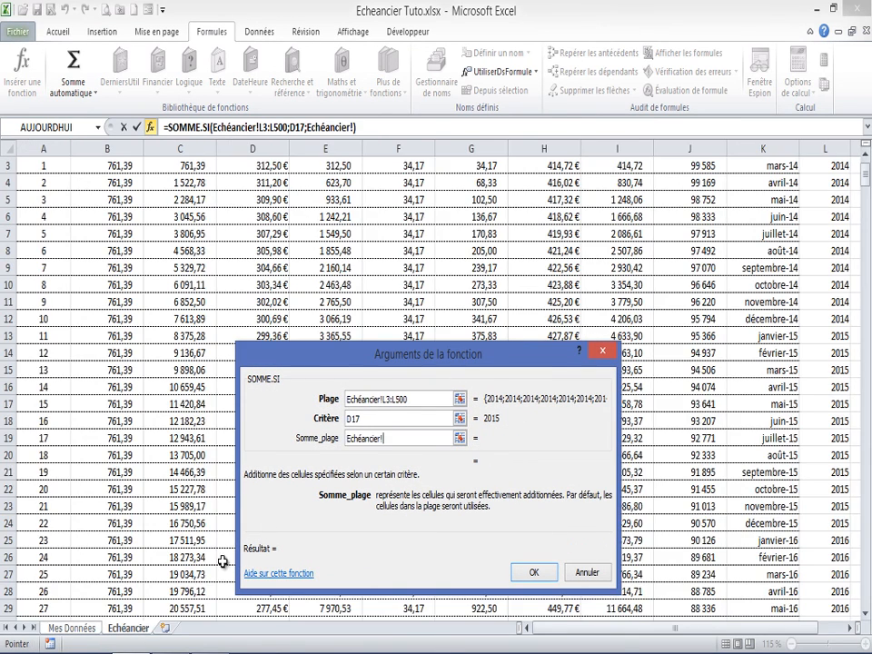
pyautogui.moveTo(868, 204); pyautogui.dragTo(866, 162)
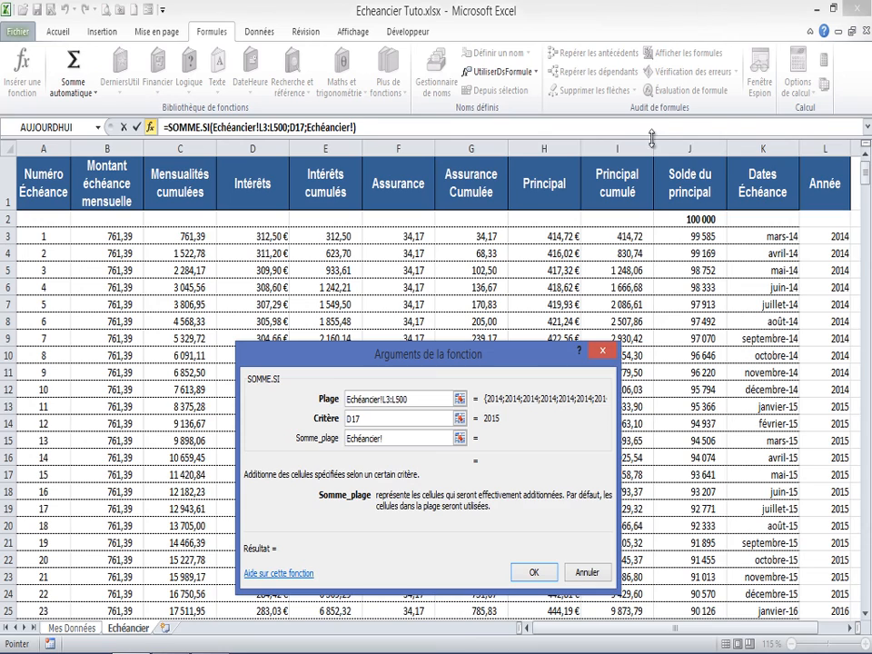
pyautogui.click(559, 233)
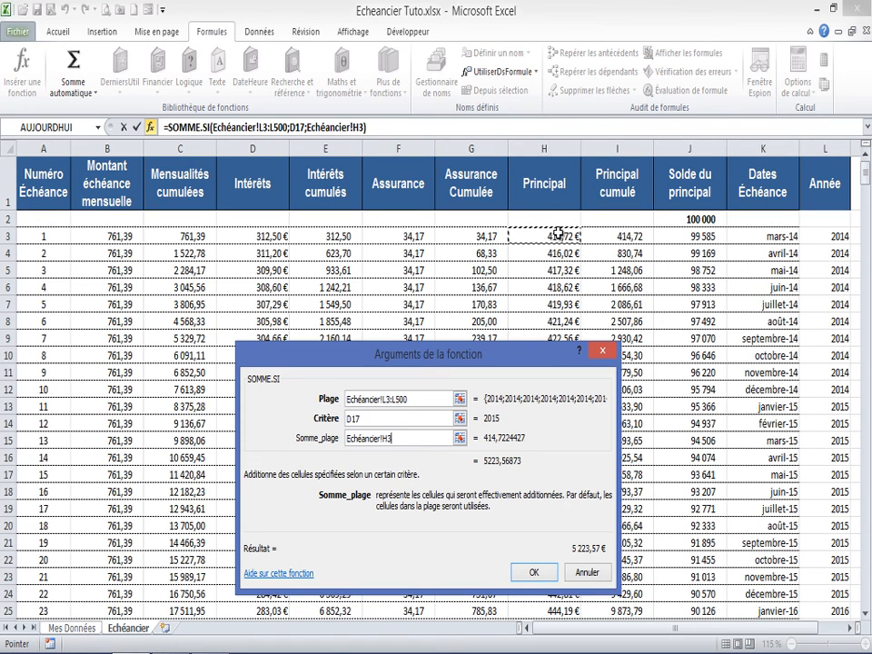
pyautogui.hotkey('ctrl', 'shift', 'Down')
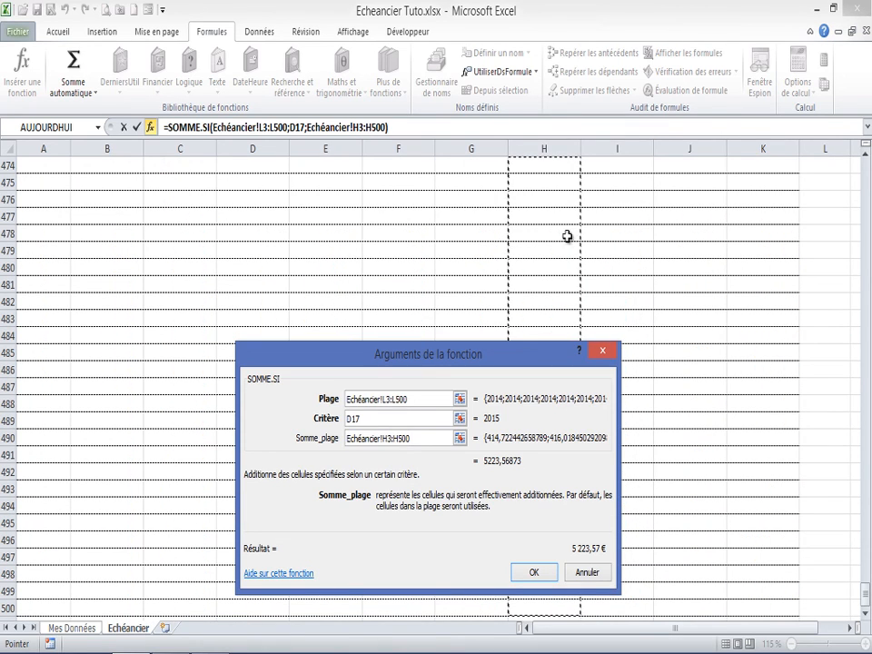
pyautogui.click(539, 570)
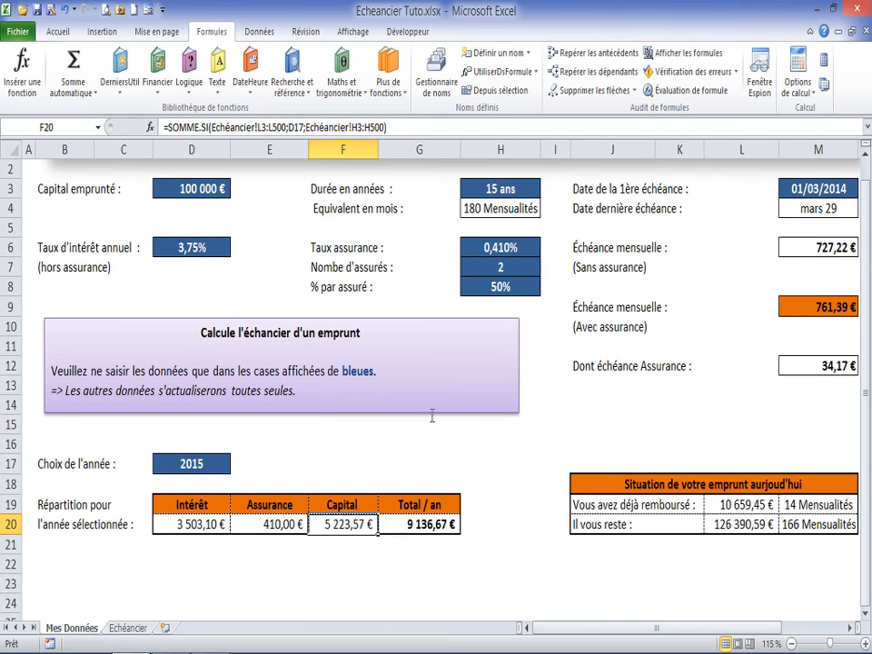
# Step: Wrap the E20 Assurance SOMME.SI formula in a SI test on D17<>"" that otherwise returns ""
pyautogui.click(280, 526)
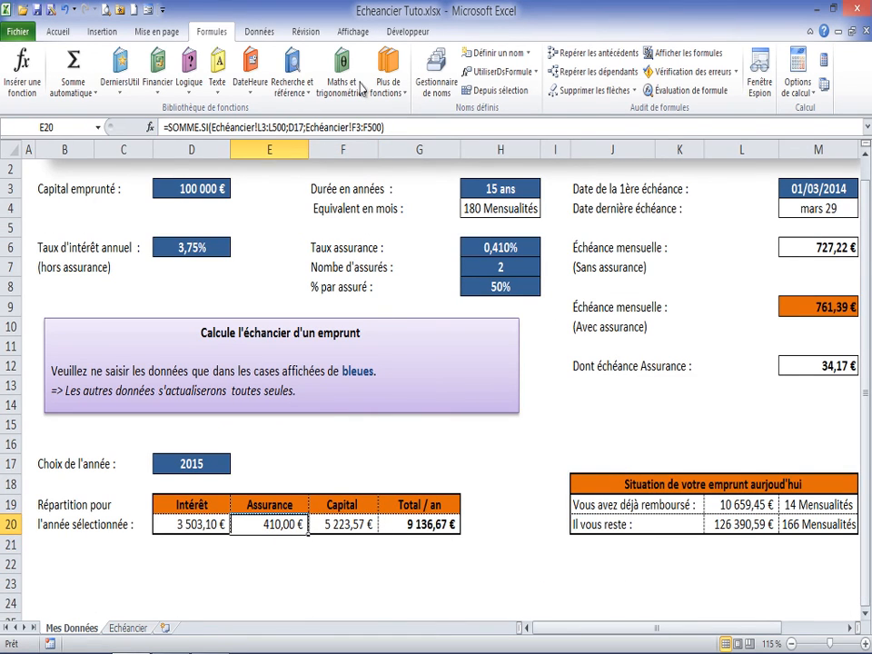
pyautogui.click(167, 126)
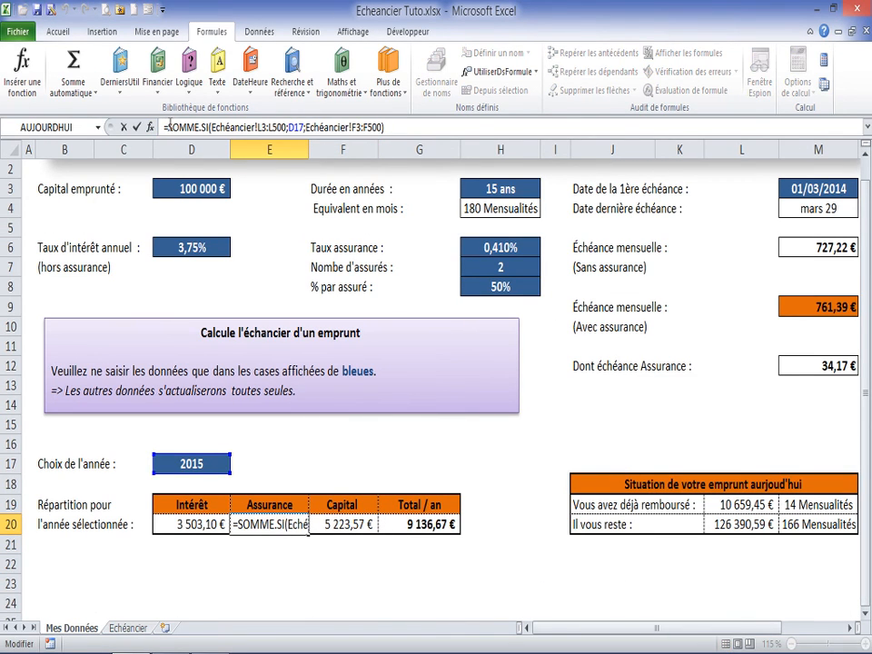
pyautogui.write('si(')
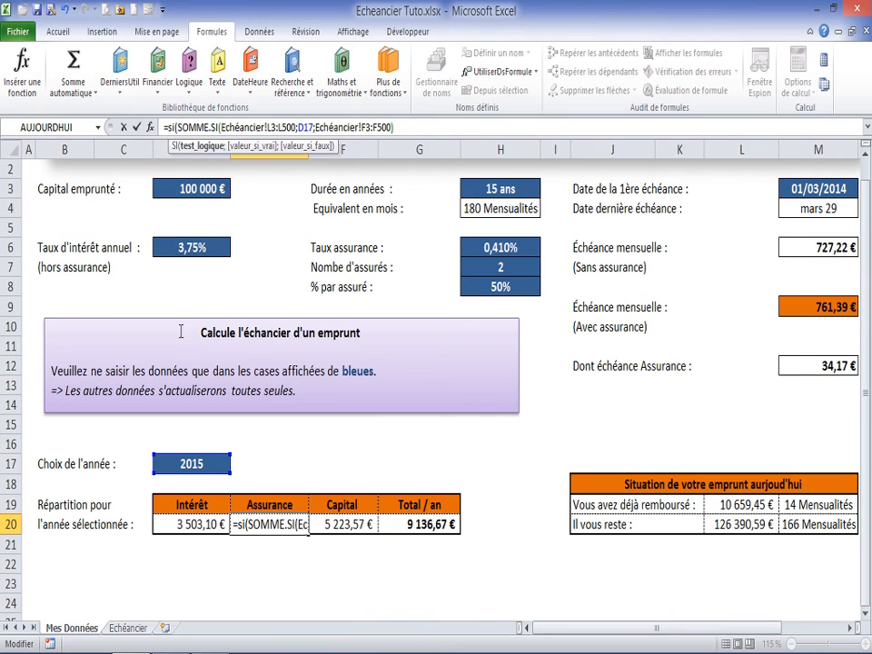
pyautogui.click(203, 463)
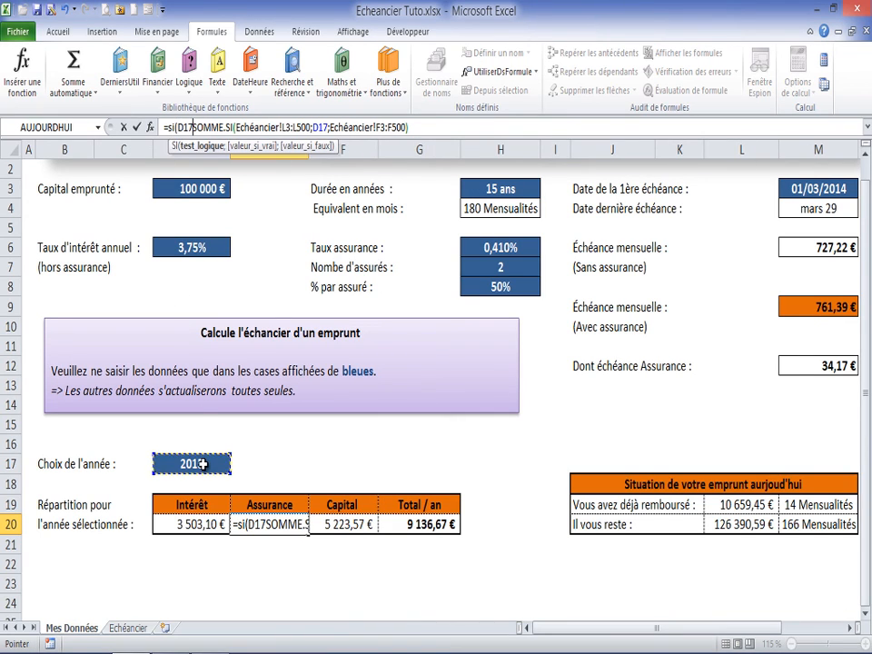
pyautogui.write('<>')
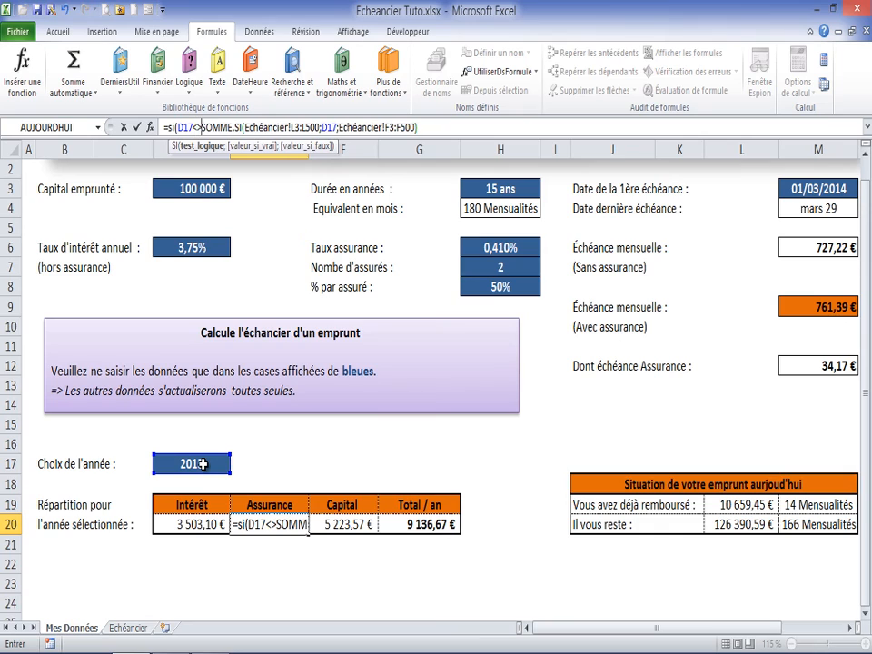
pyautogui.write('""')
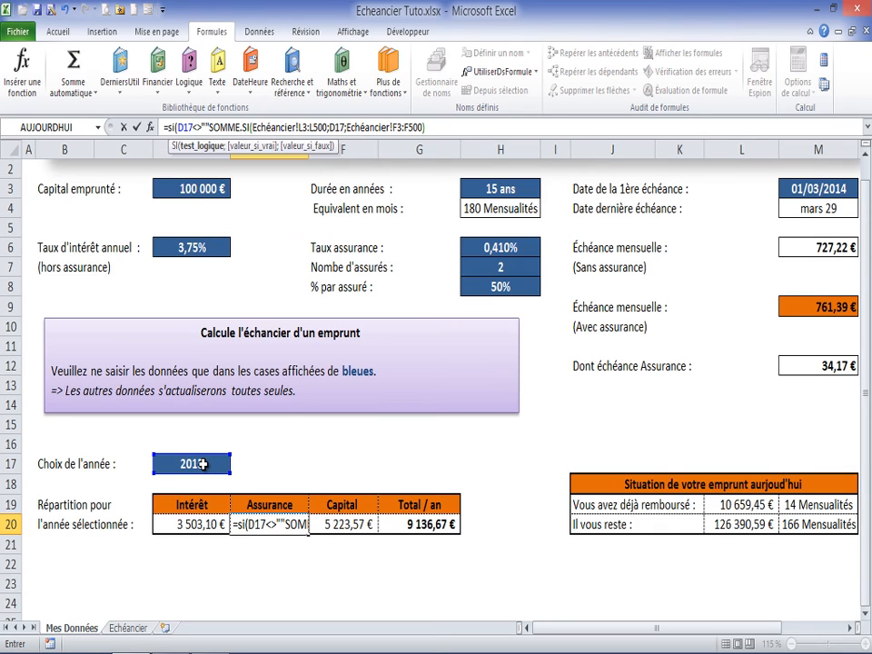
pyautogui.write(';')
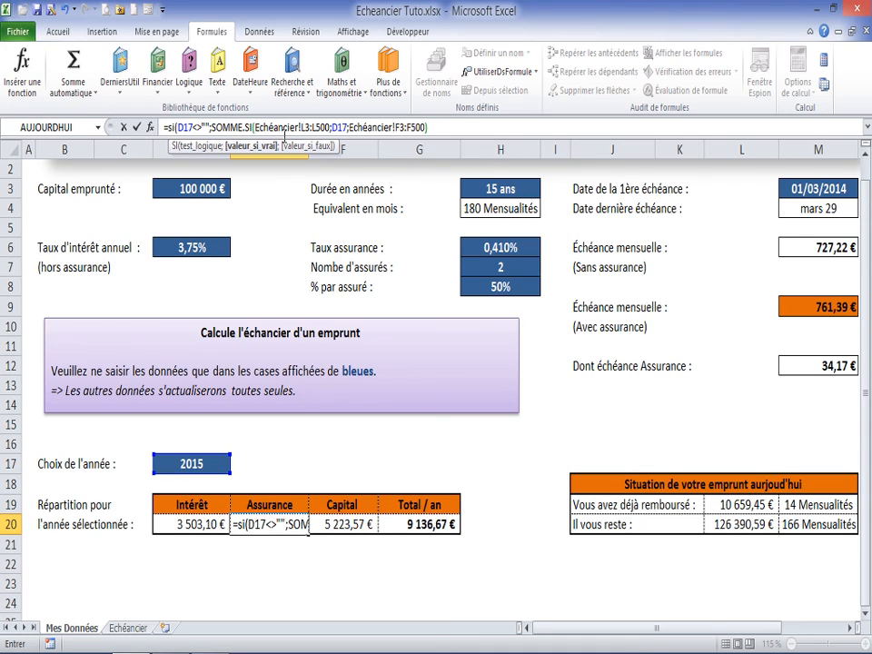
pyautogui.click(442, 127)
pyautogui.write(';')
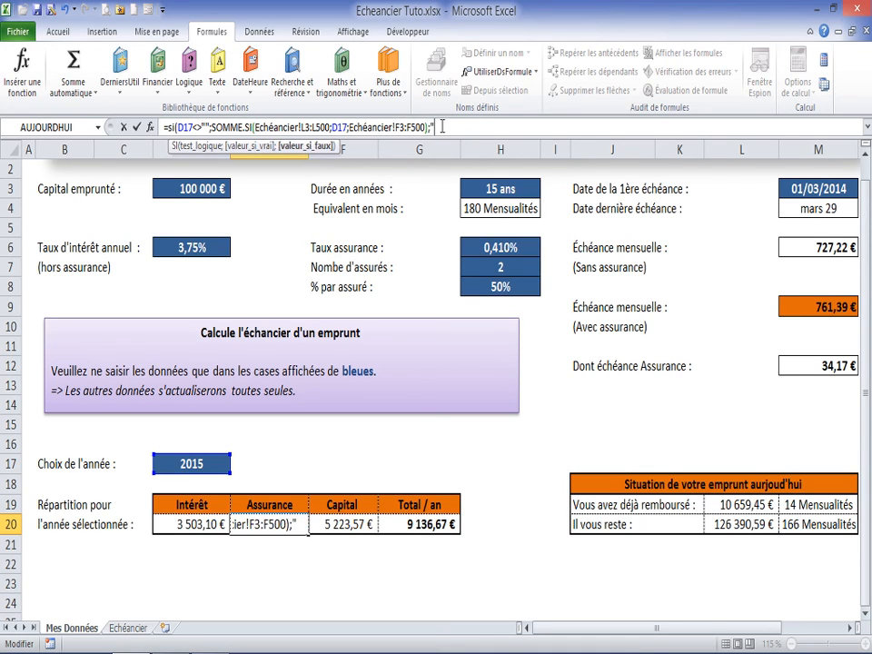
pyautogui.write('""')
pyautogui.press('Return')
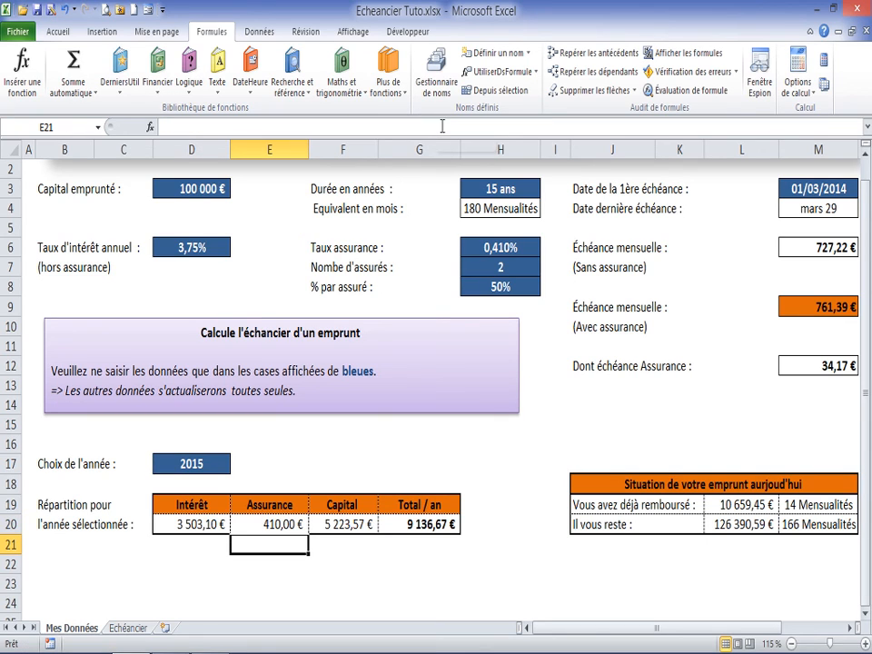
# Step: Wrap the F20 Capital SOMME.SI formula in a SI test on D17<>"" with "" as the false value
pyautogui.click(340, 525)
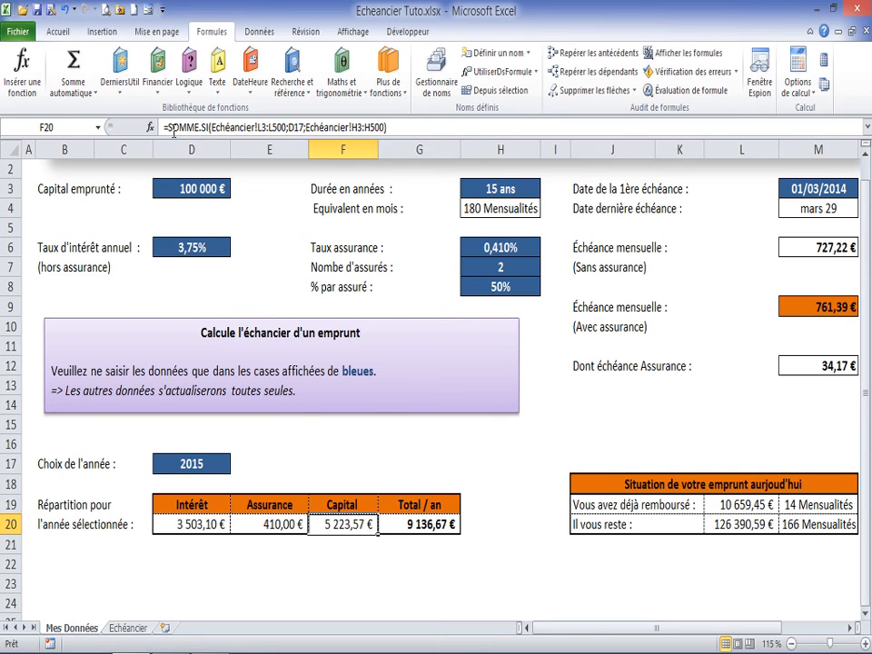
pyautogui.click(169, 127)
pyautogui.write('si(')
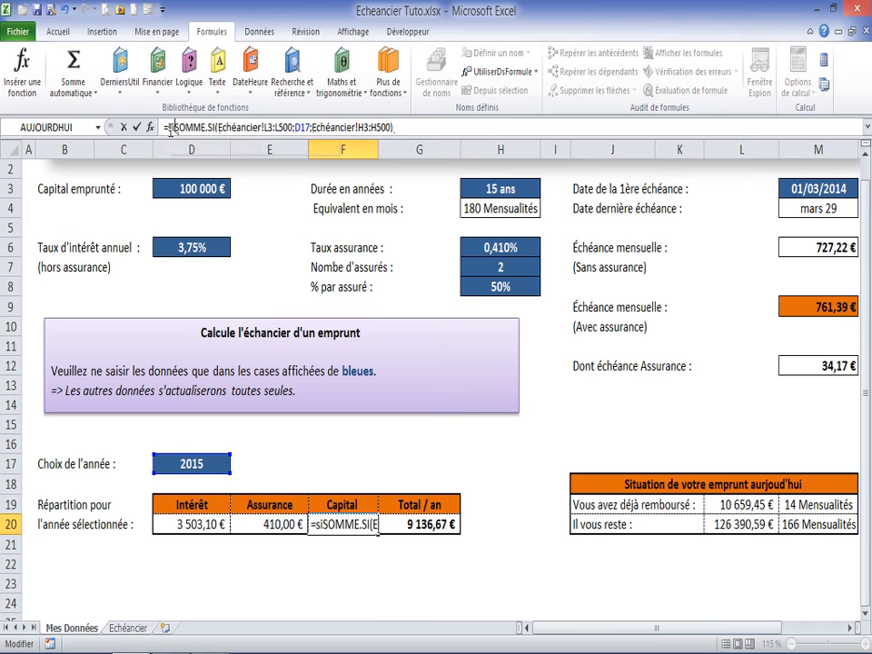
pyautogui.click(207, 463)
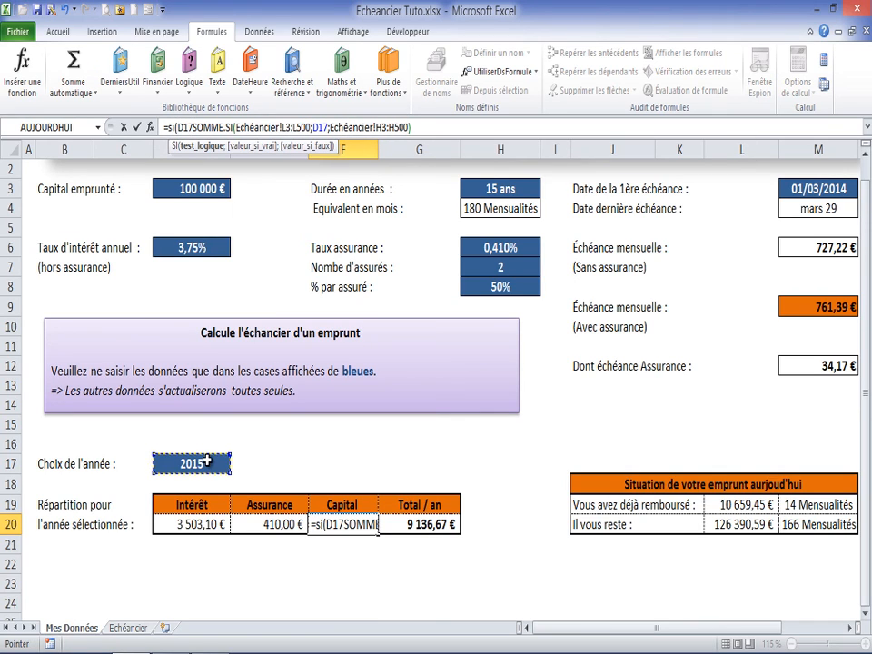
pyautogui.write('<>')
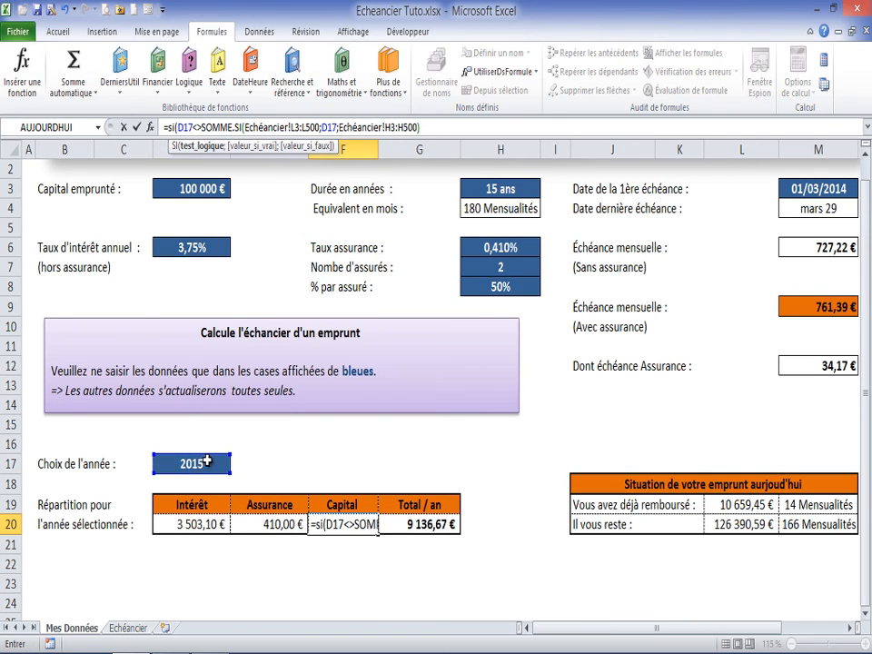
pyautogui.write('"";')
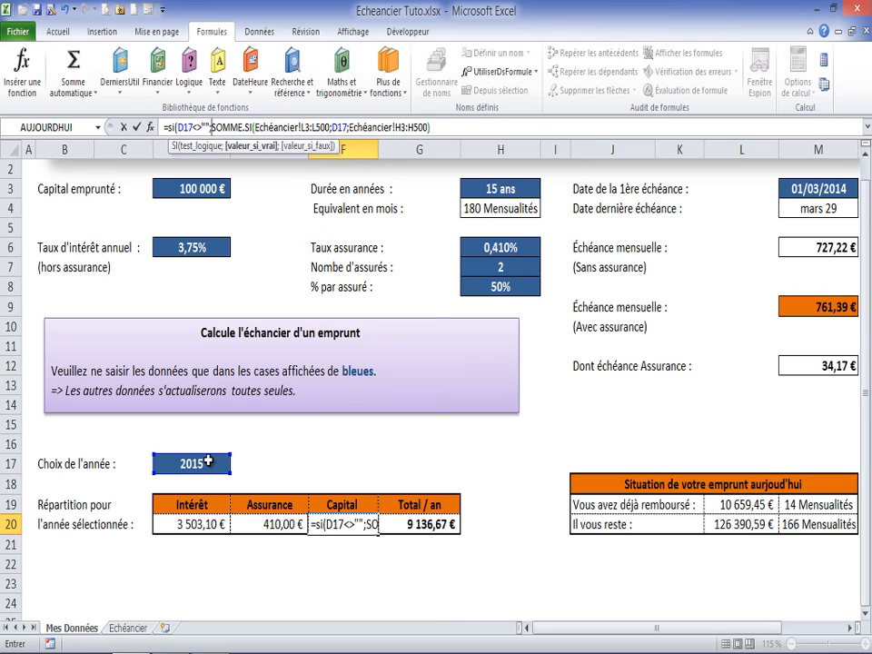
pyautogui.click(446, 128)
pyautogui.write(';"")')
pyautogui.press('Return')
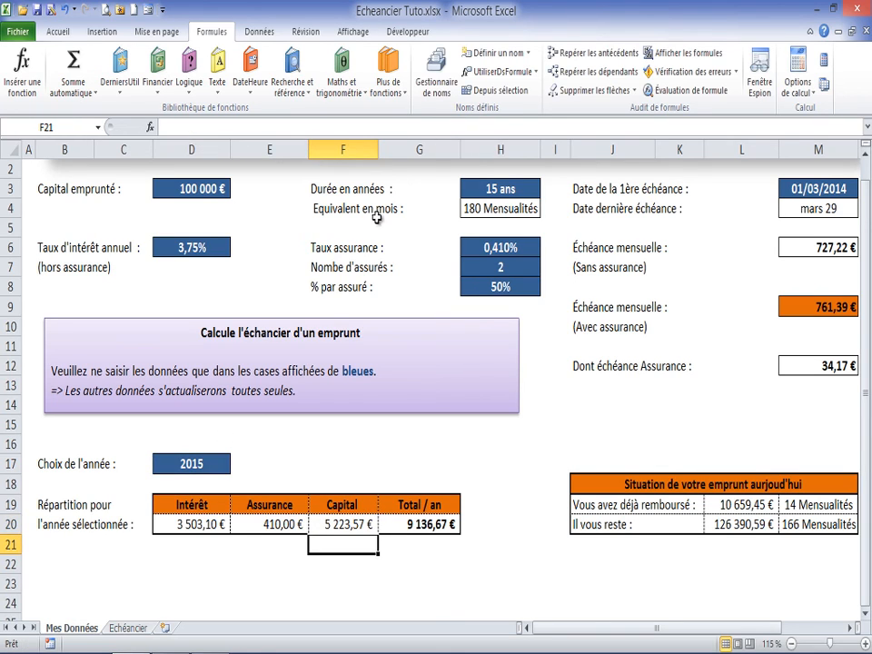
# Step: Check the row 20 breakdown formulas from Intérêt to Total / an and set the chosen year in D17 to 2016
pyautogui.click(411, 524)
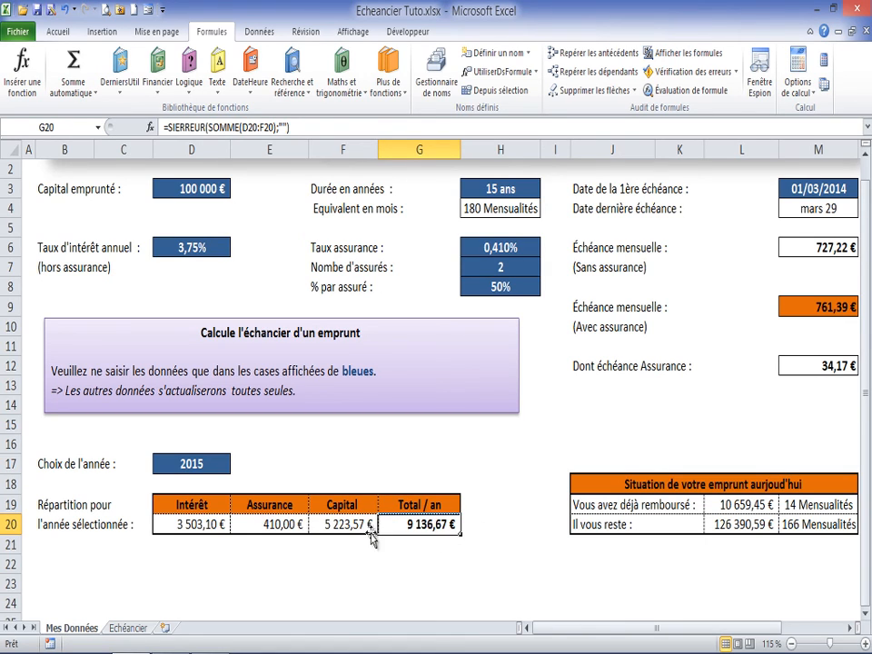
pyautogui.click(192, 525)
pyautogui.click(273, 525)
pyautogui.click(348, 525)
pyautogui.click(201, 525)
pyautogui.click(277, 525)
pyautogui.click(203, 465)
pyautogui.write('2016')
pyautogui.press('Return')
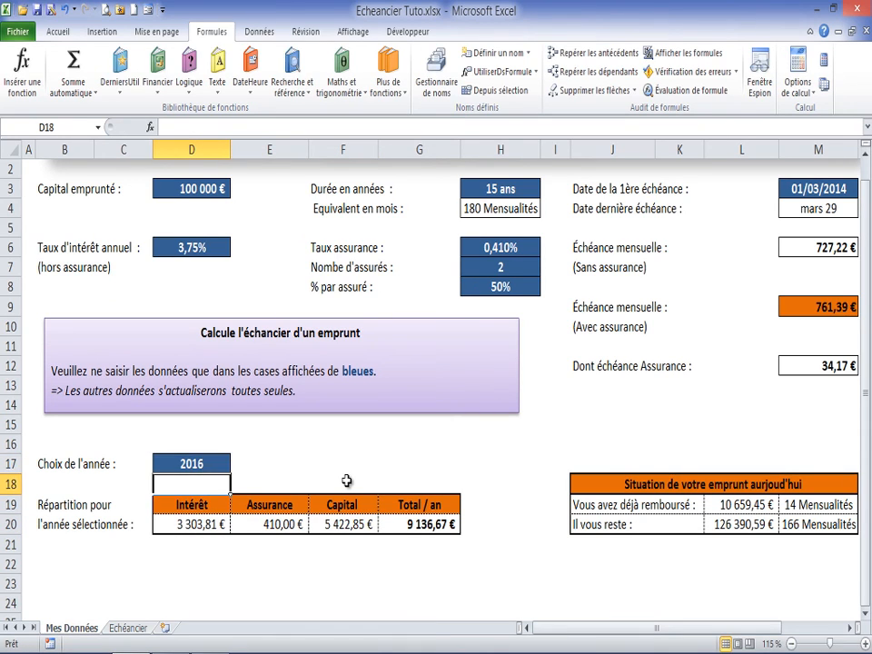
# Step: Review the Intérêt, Assurance and Capital formulas for the selected year and the Capital emprunté input on Mes Données
pyautogui.click(205, 523)
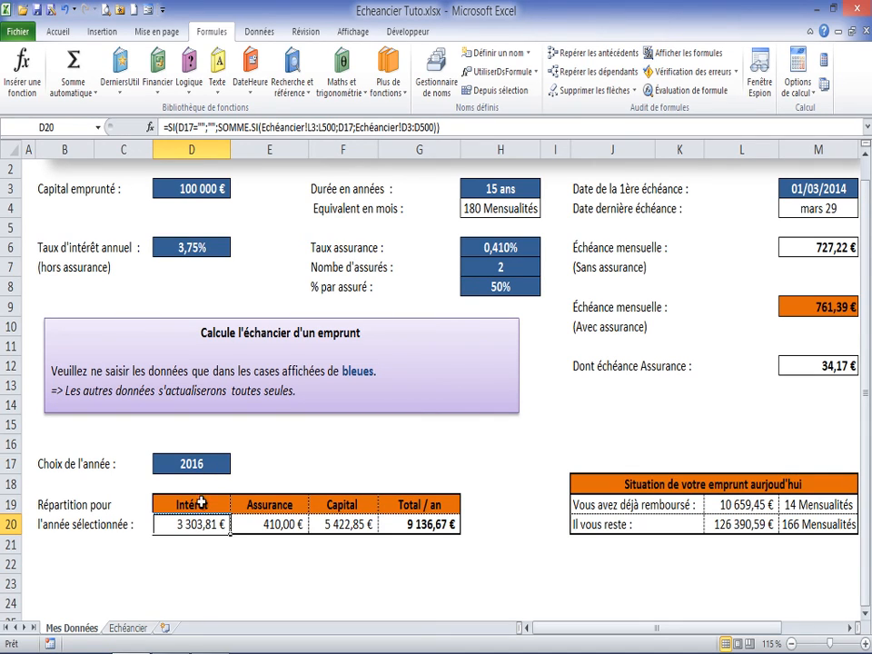
pyautogui.click(269, 526)
pyautogui.click(340, 525)
pyautogui.click(208, 528)
pyautogui.moveTo(868, 194); pyautogui.dragTo(869, 175)
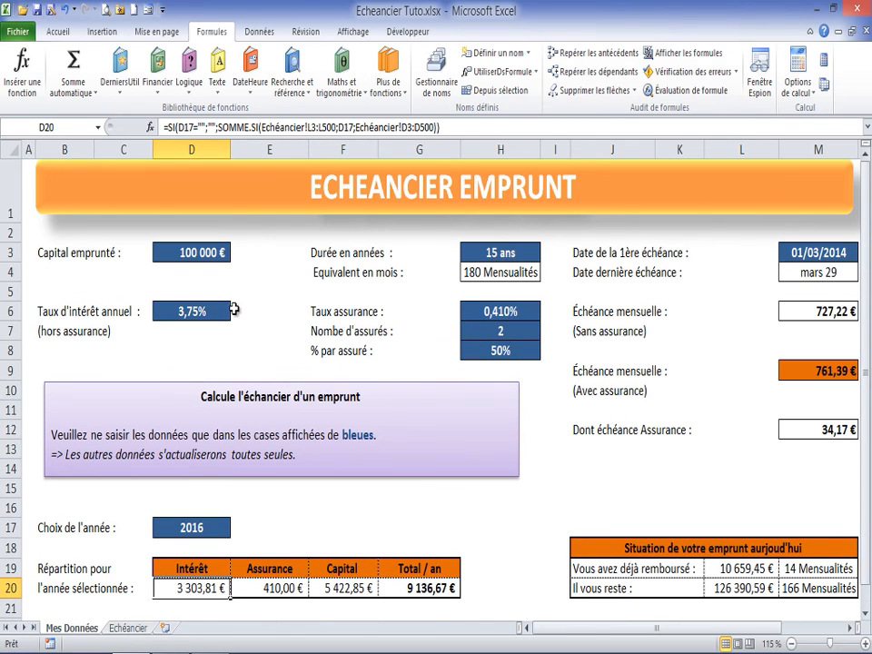
pyautogui.click(214, 256)
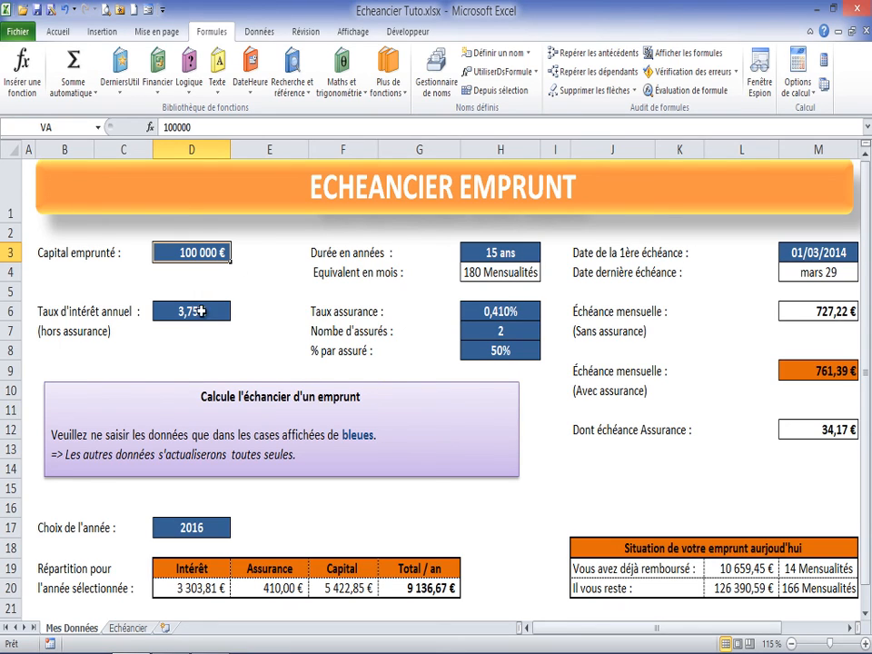
# Step: Examine the first rows of the Echéancier schedule, including J2 and A2, and return to the year choice cell on Mes Données
pyautogui.click(128, 628)
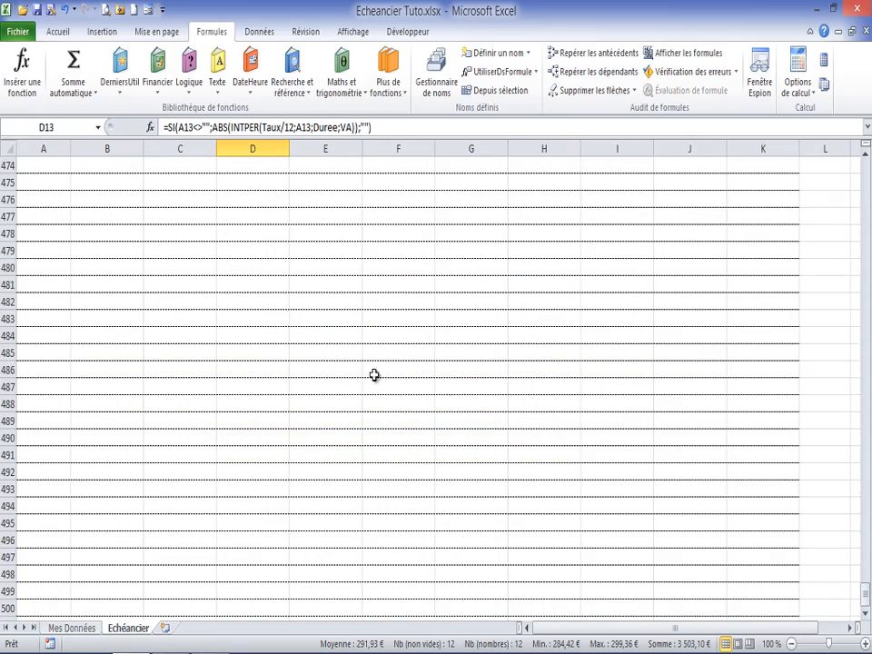
pyautogui.moveTo(866, 600); pyautogui.dragTo(863, 164)
pyautogui.click(187, 271)
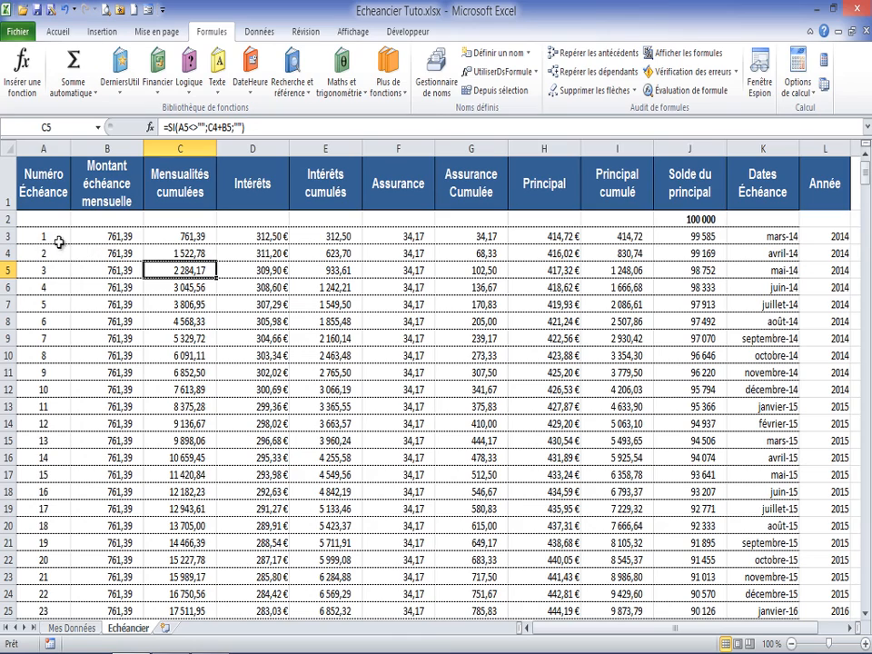
pyautogui.click(55, 237)
pyautogui.click(686, 219)
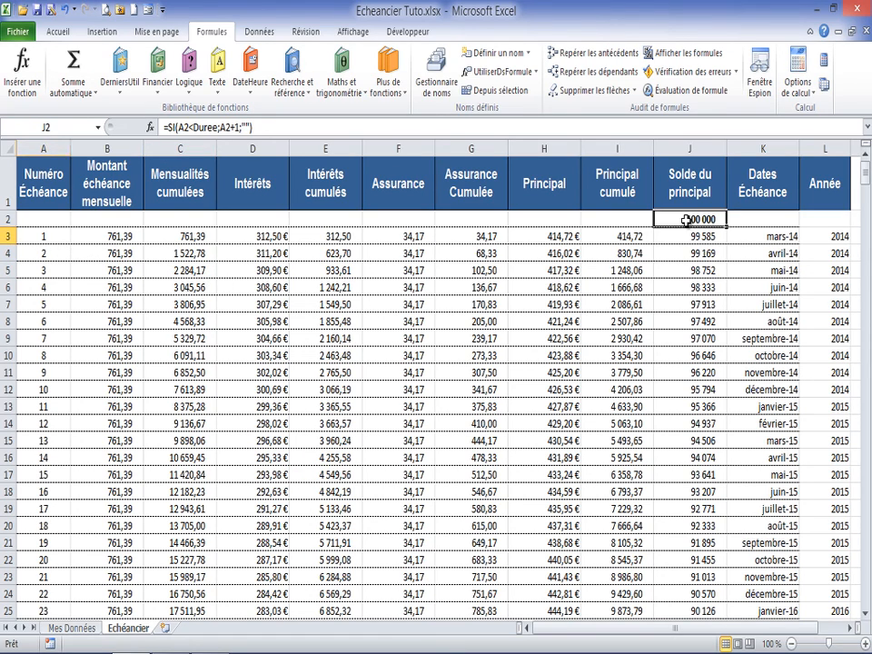
pyautogui.click(43, 219)
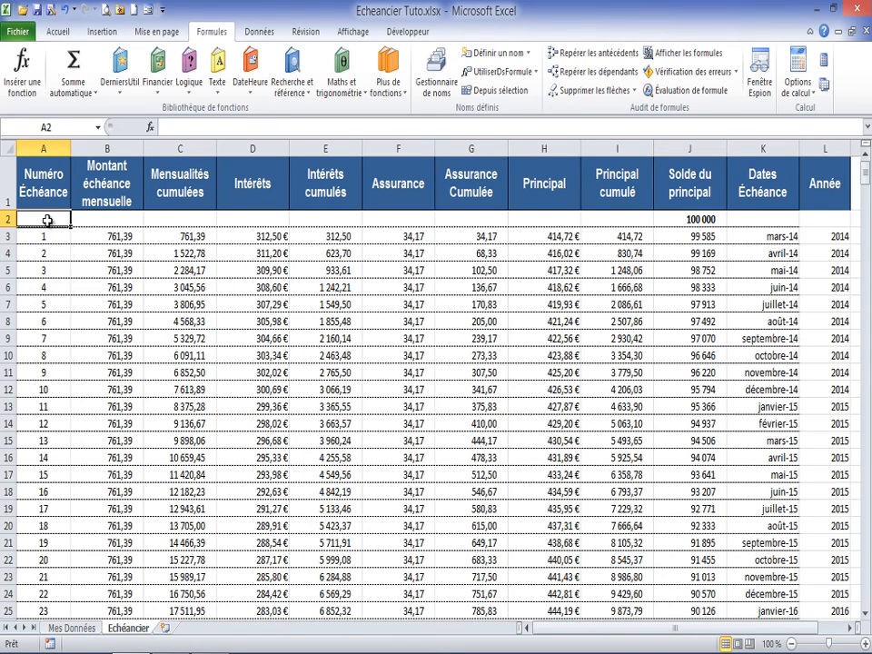
pyautogui.click(72, 628)
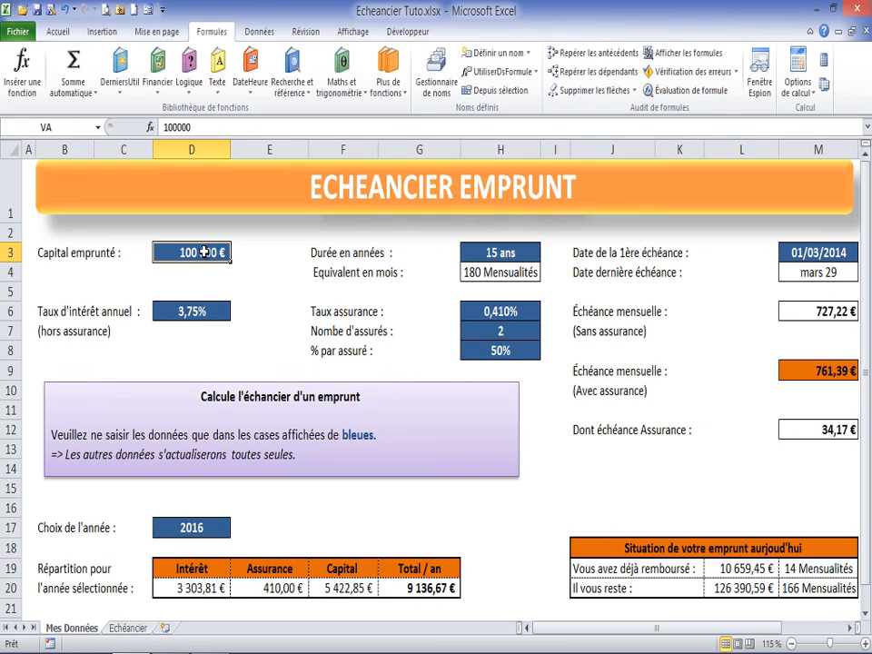
pyautogui.click(192, 529)
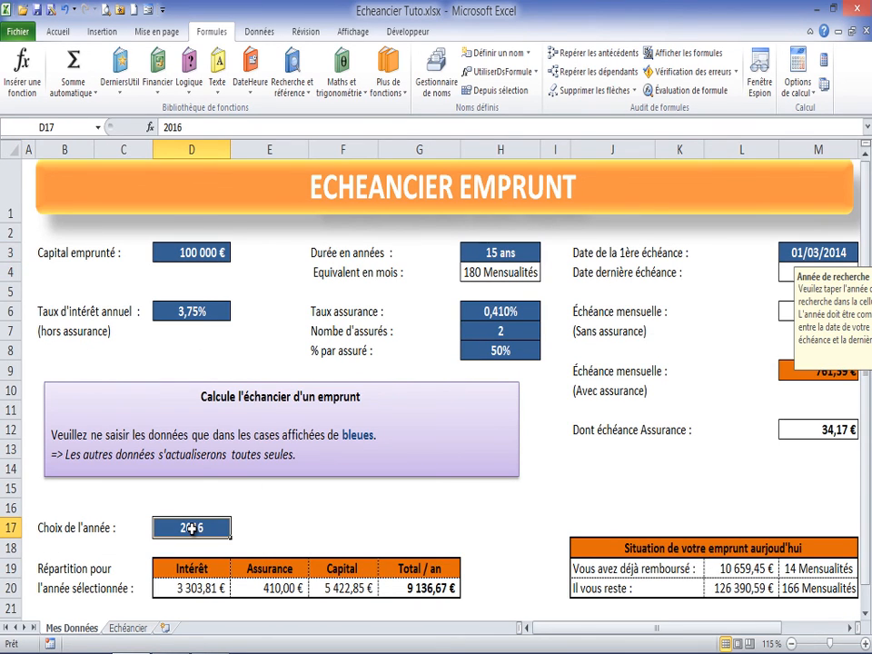